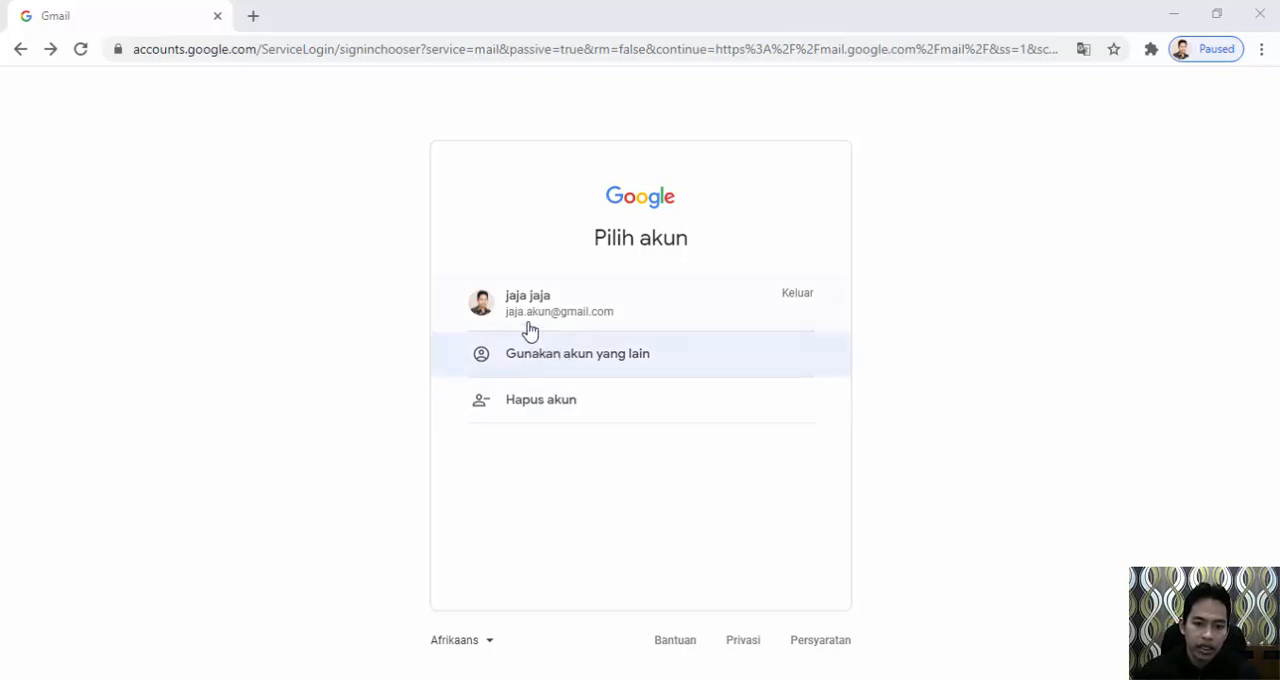
Replace the current web address with mail.google.com and load the Gmail sign-in page.
click(470, 52)
click(470, 52)
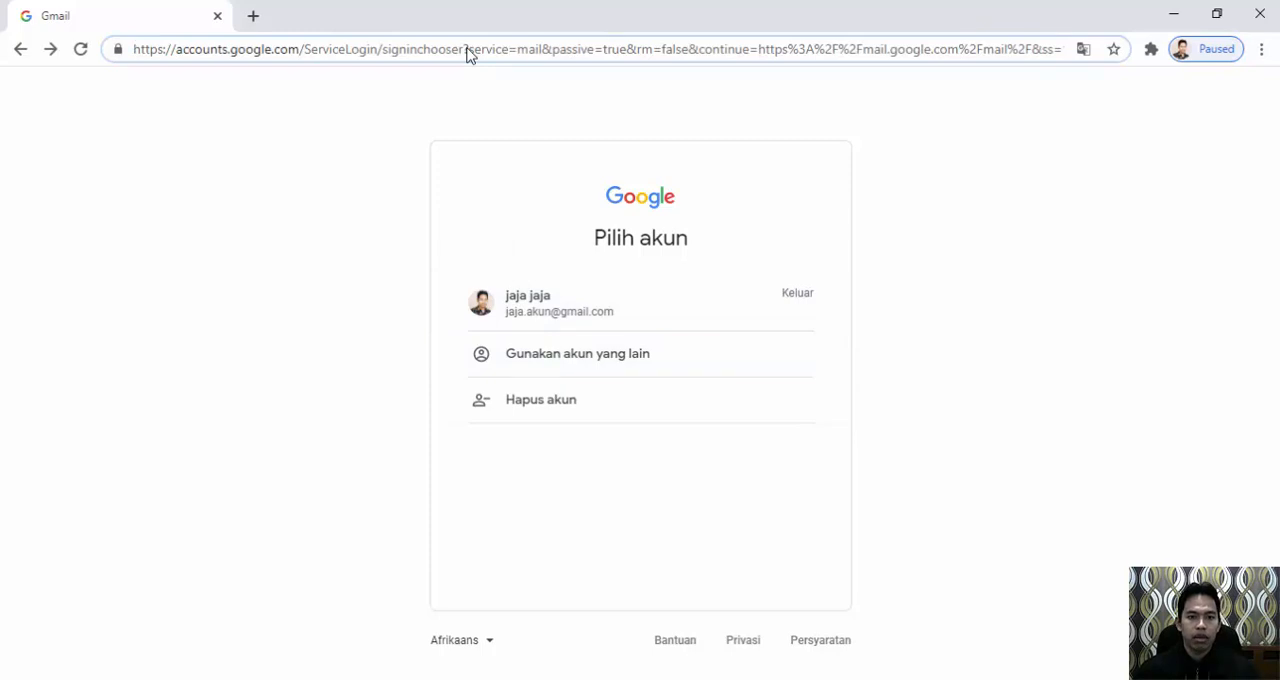
key(ctrl+a)
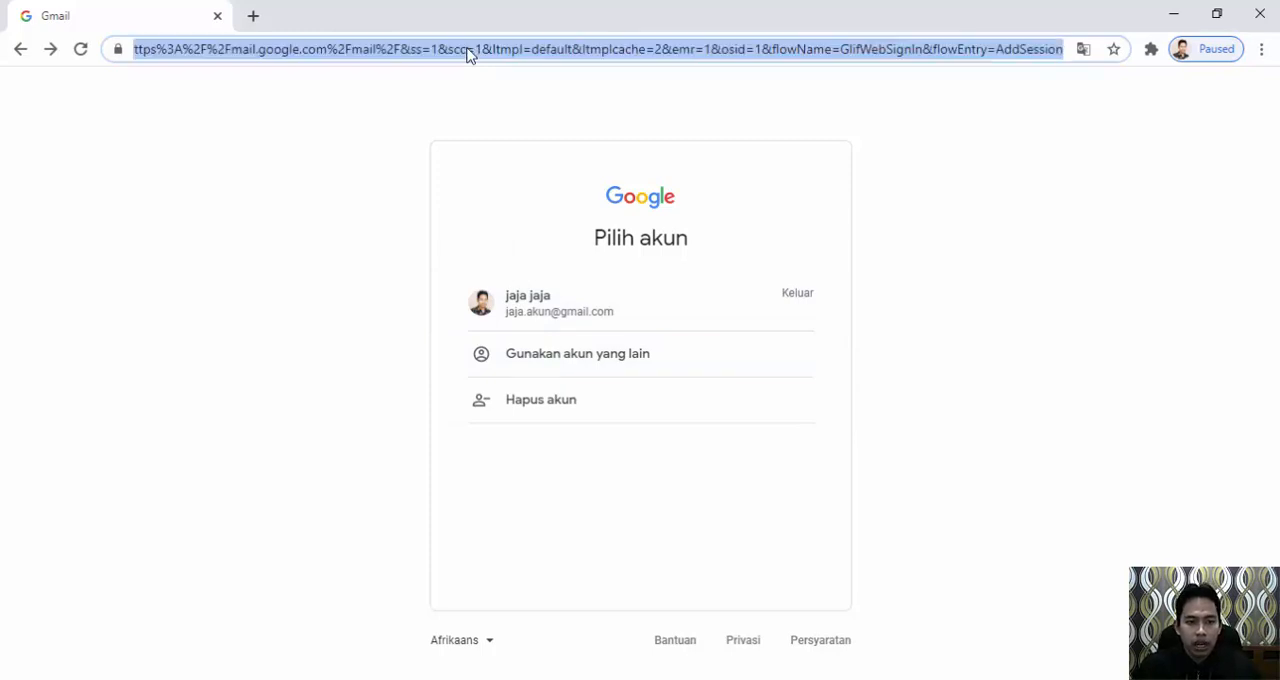
text(mai)
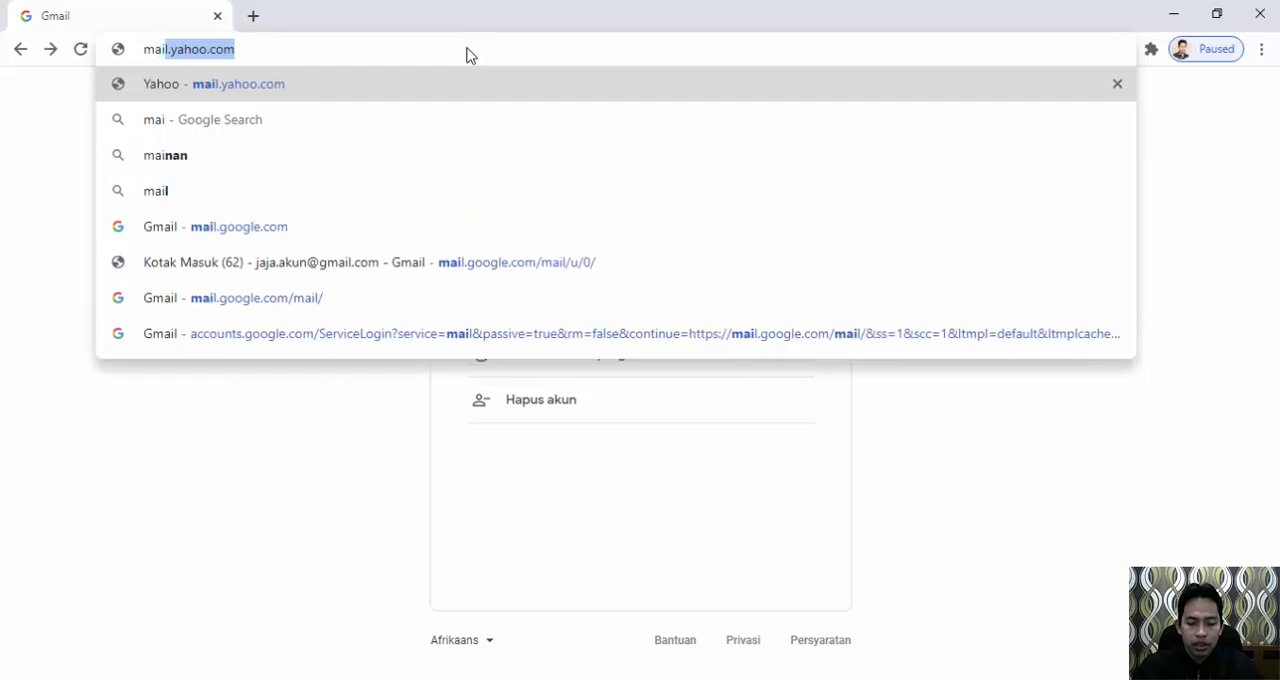
text(l.)
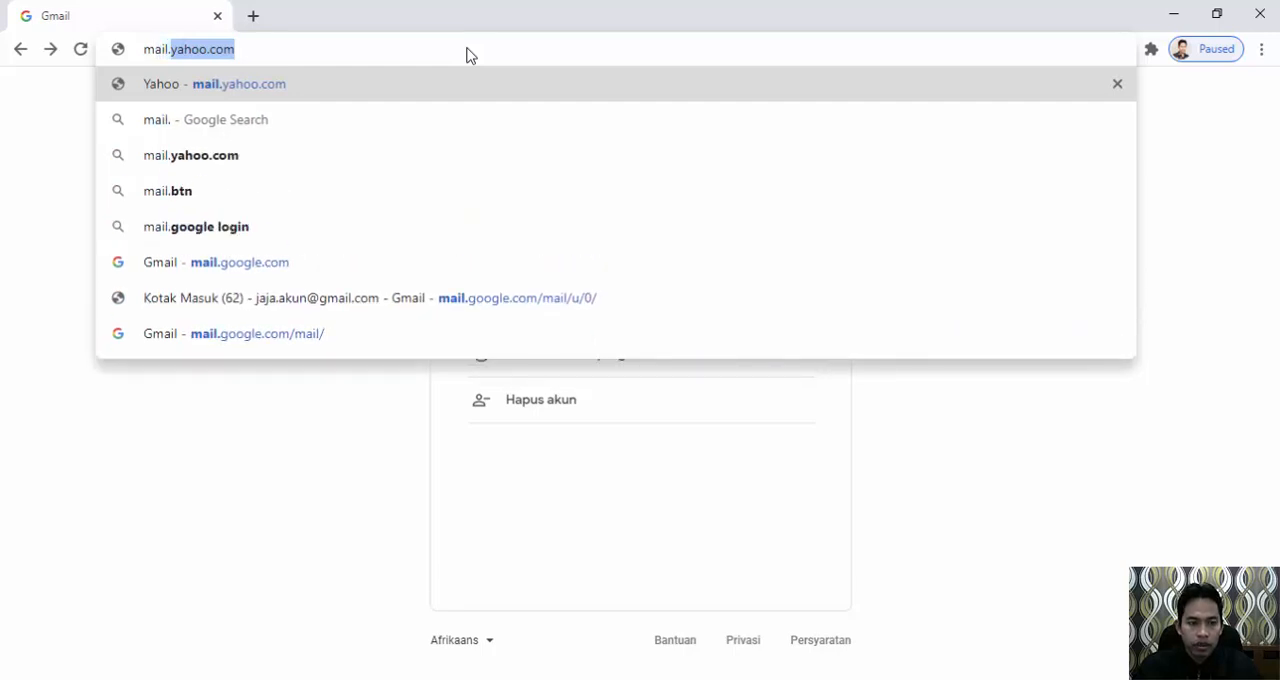
text(g)
key(Return)
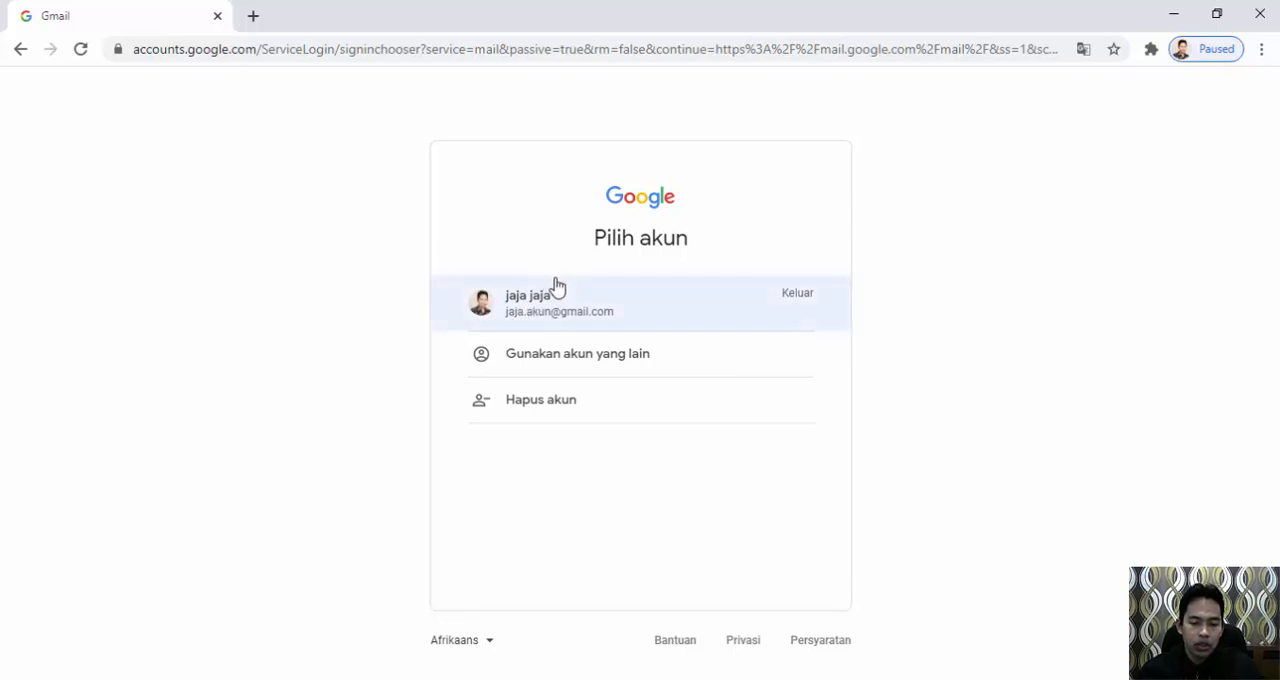
Choose to use another account and submit the account's saved e-mail address as the login.
click(563, 360)
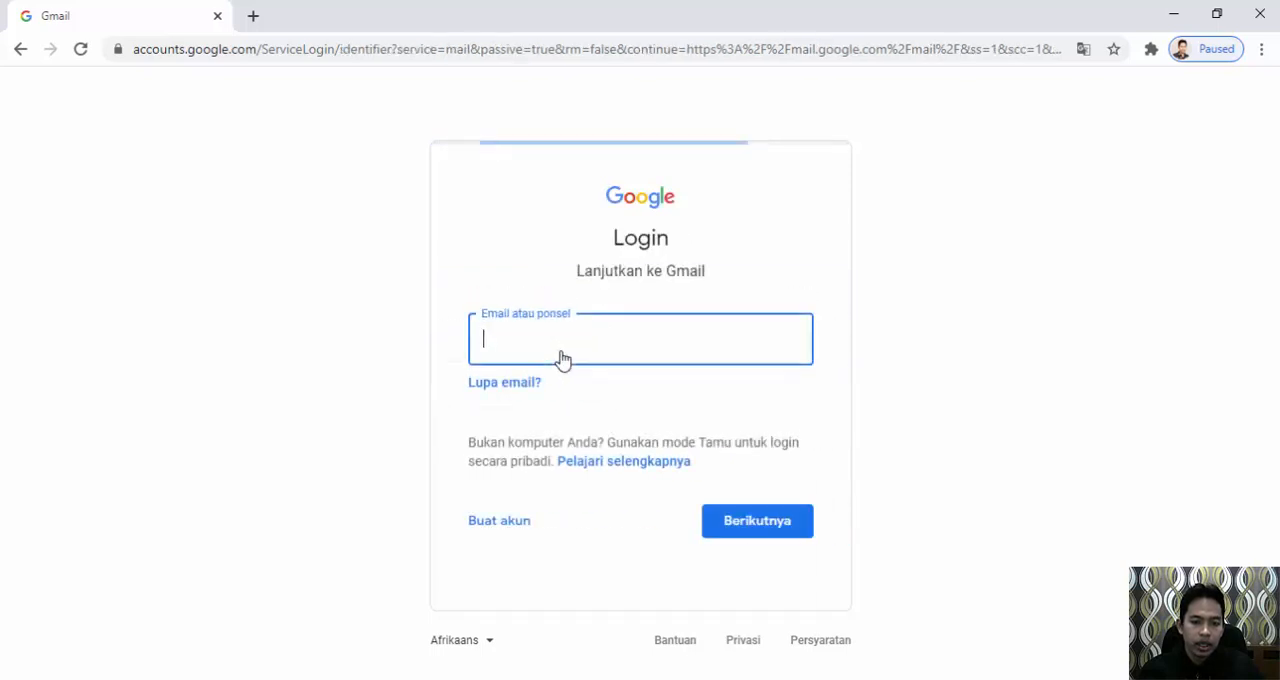
click(554, 343)
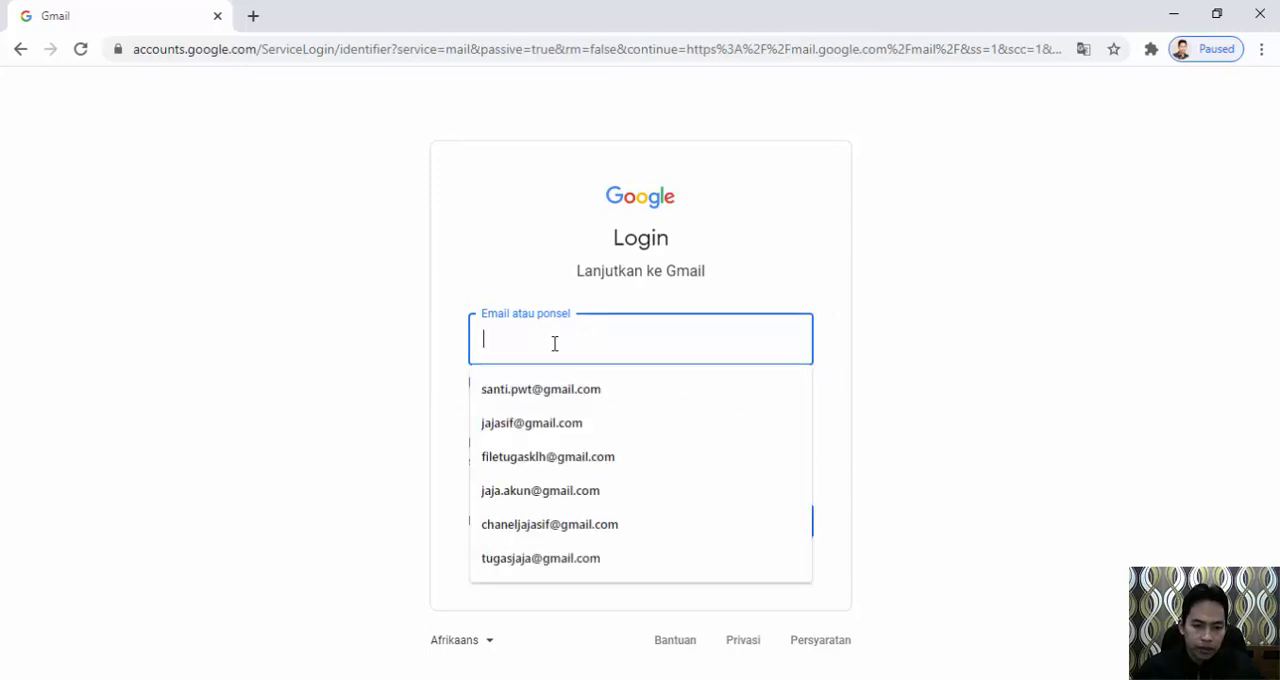
click(540, 490)
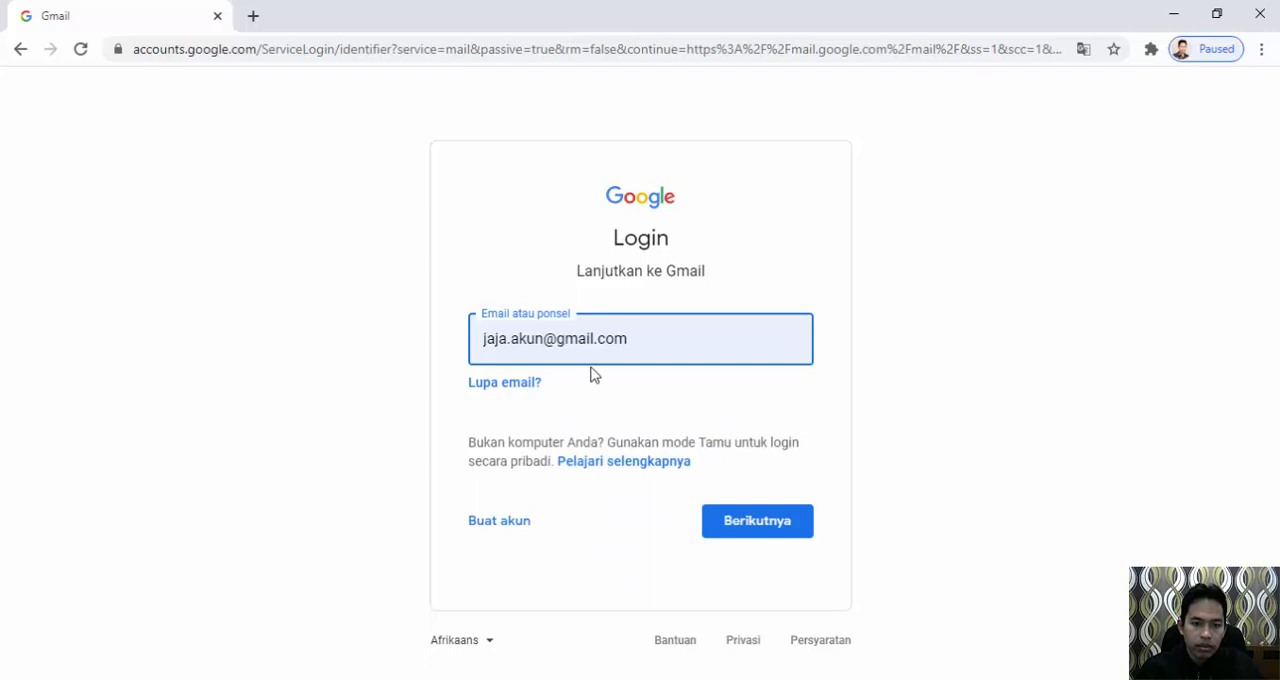
click(754, 525)
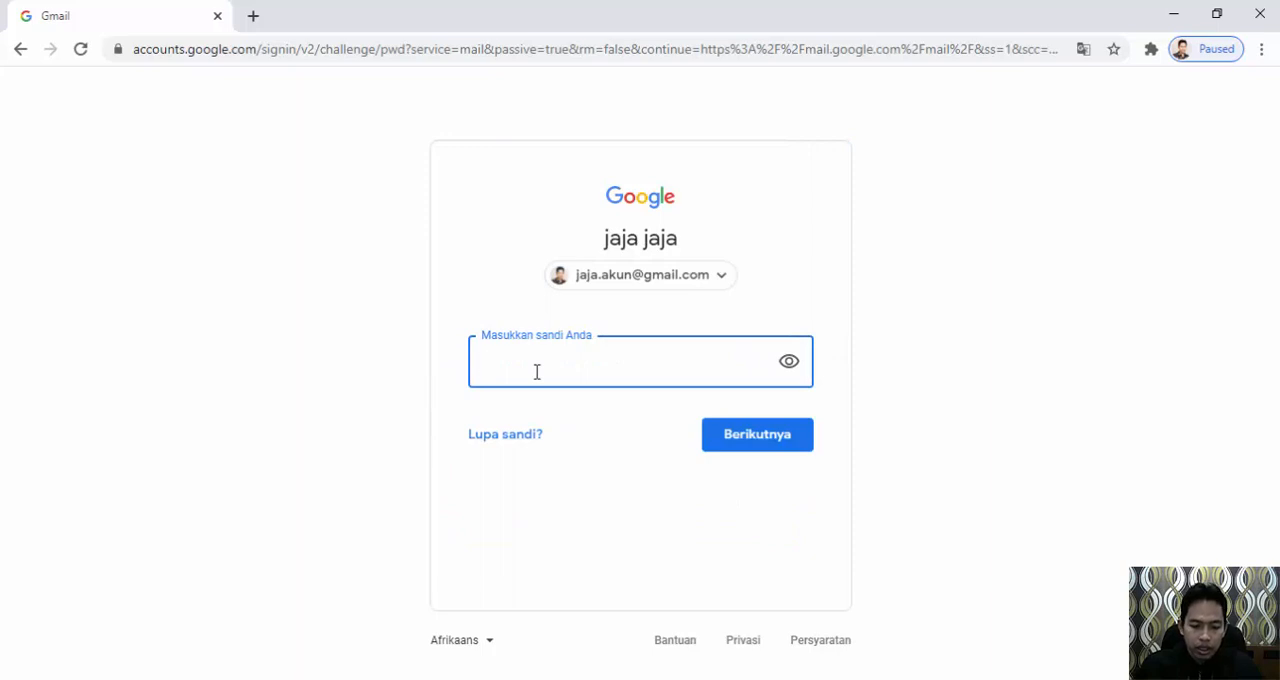
Enter the account password and submit it to sign in to Gmail.
text(•••••••)
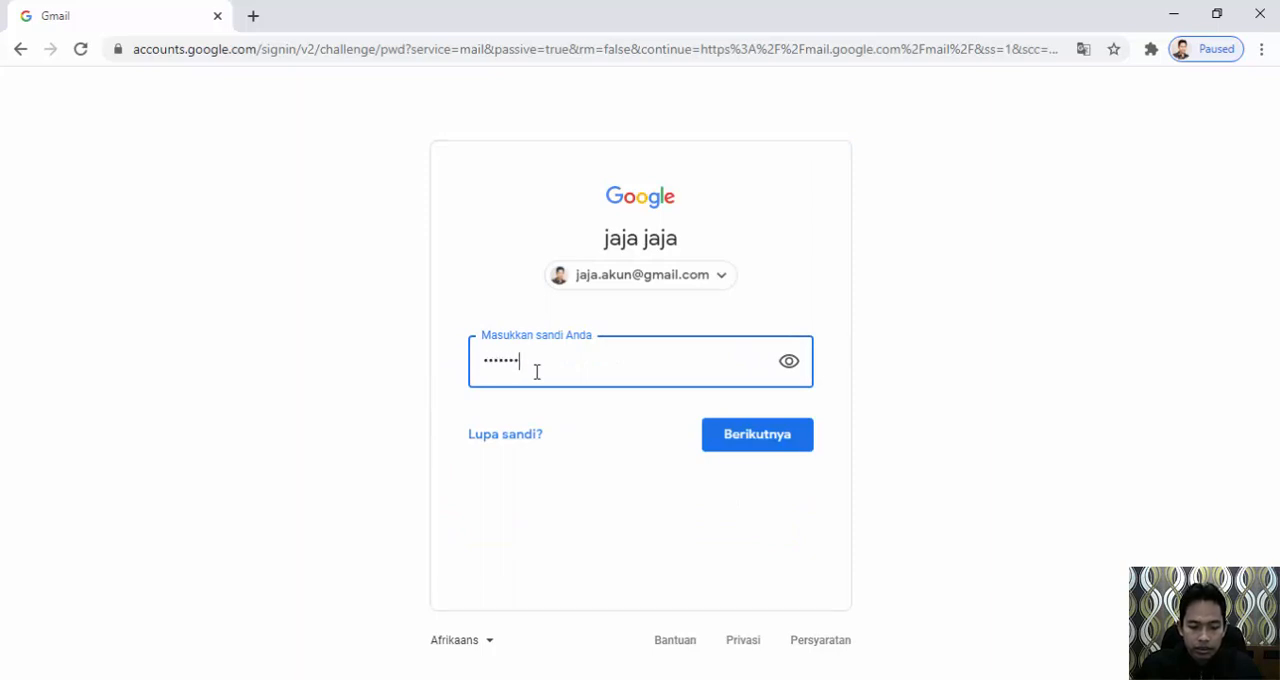
text(•••••)
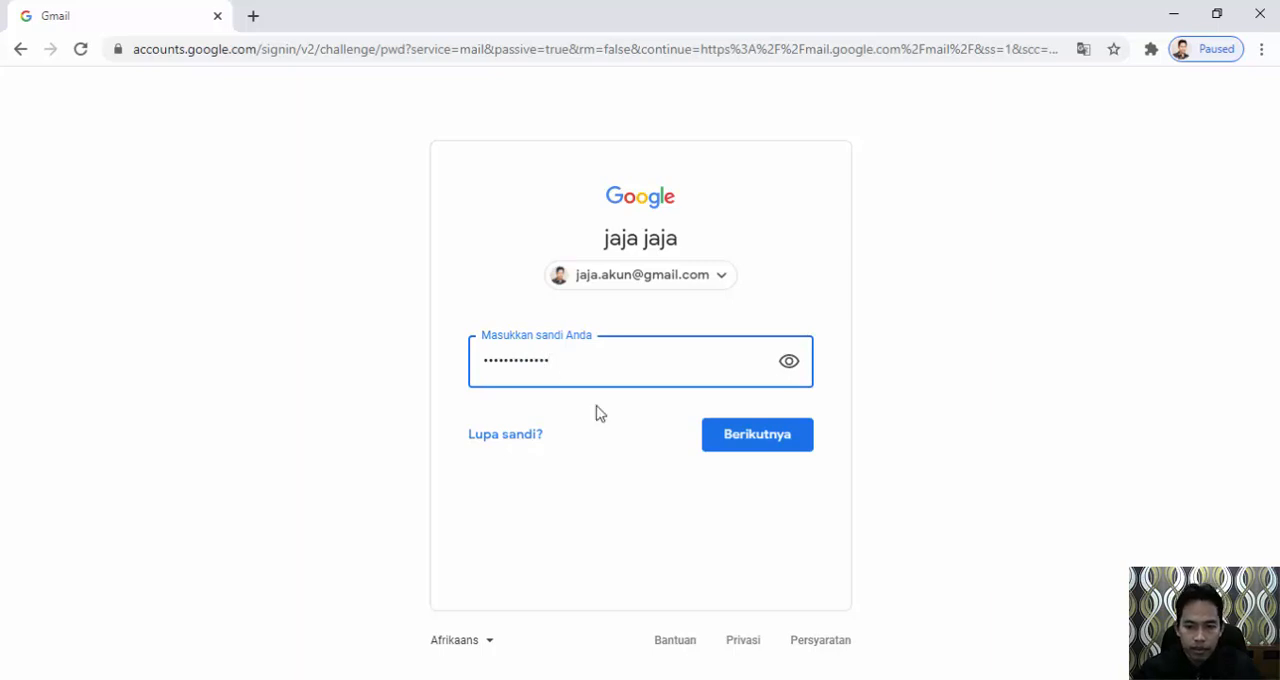
click(743, 440)
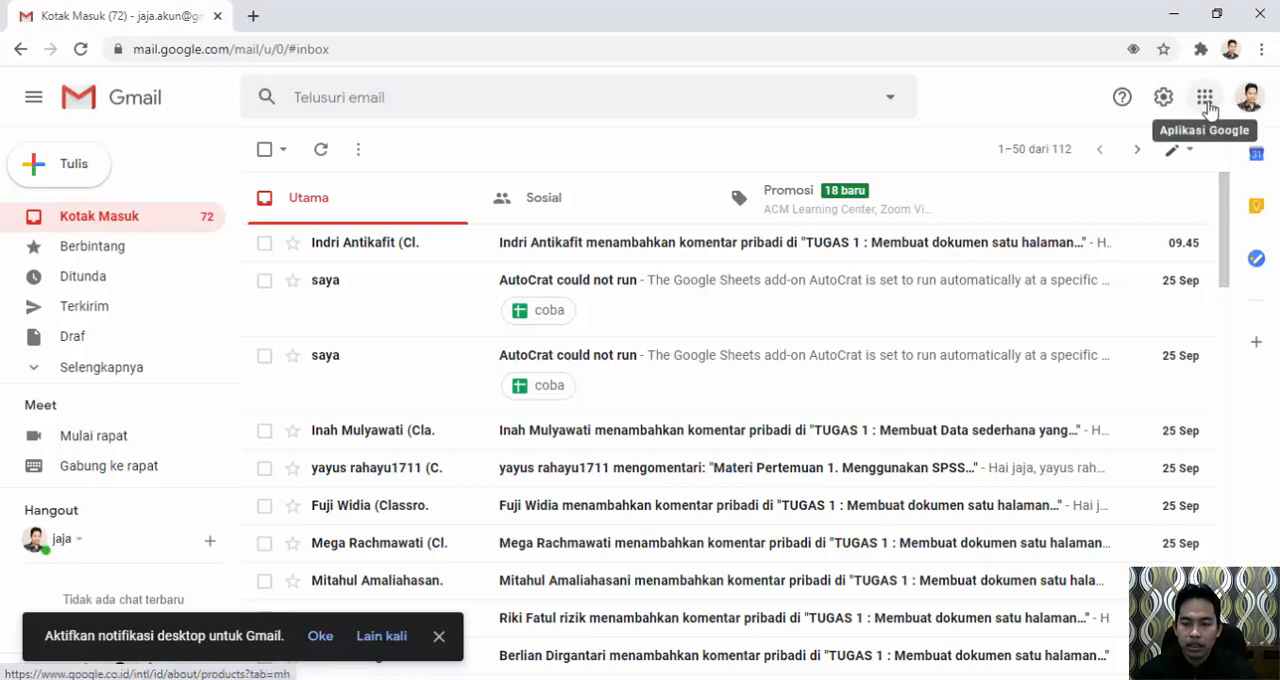
Open Dokumen from the list of Google apps.
click(1205, 100)
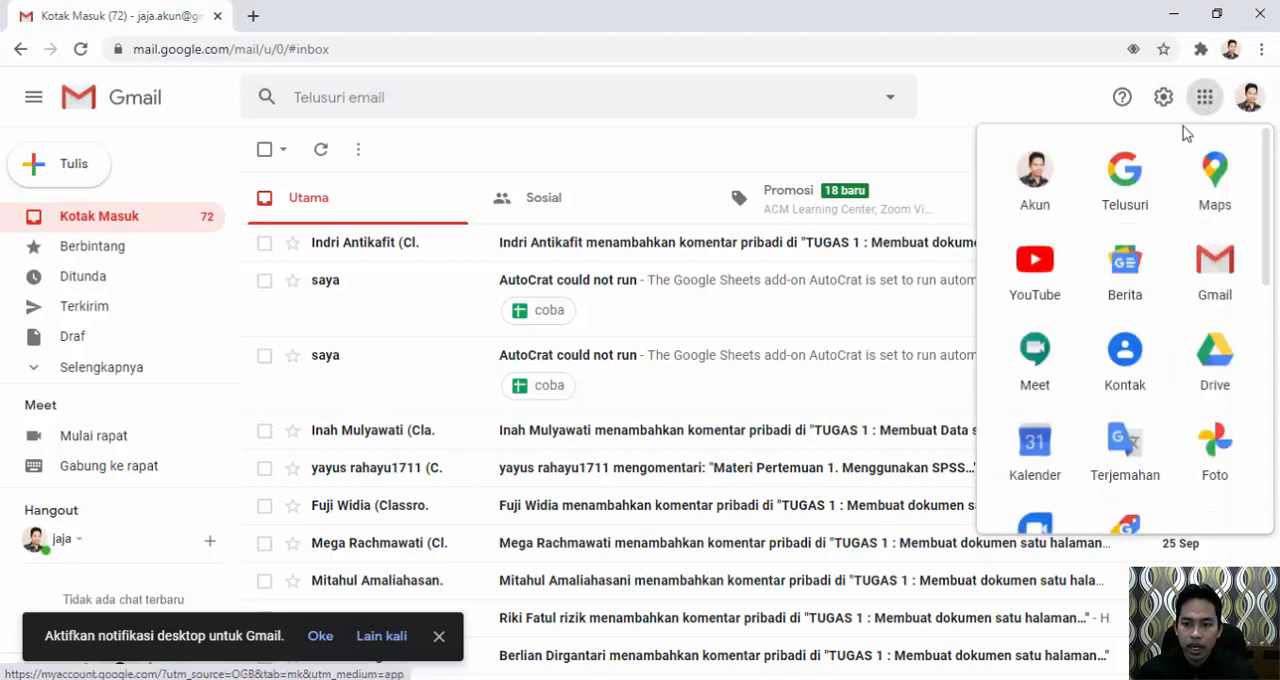
scroll(1108, 268, down, 2)
scroll(1090, 290, down, 1)
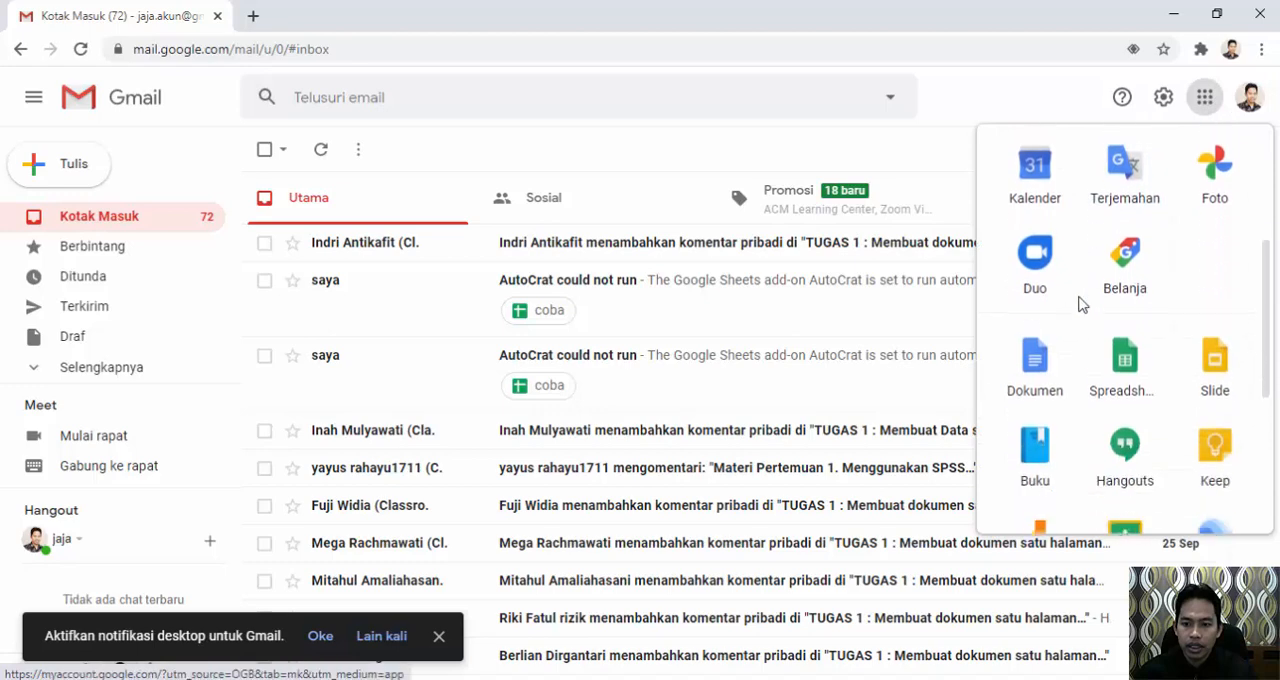
click(1035, 360)
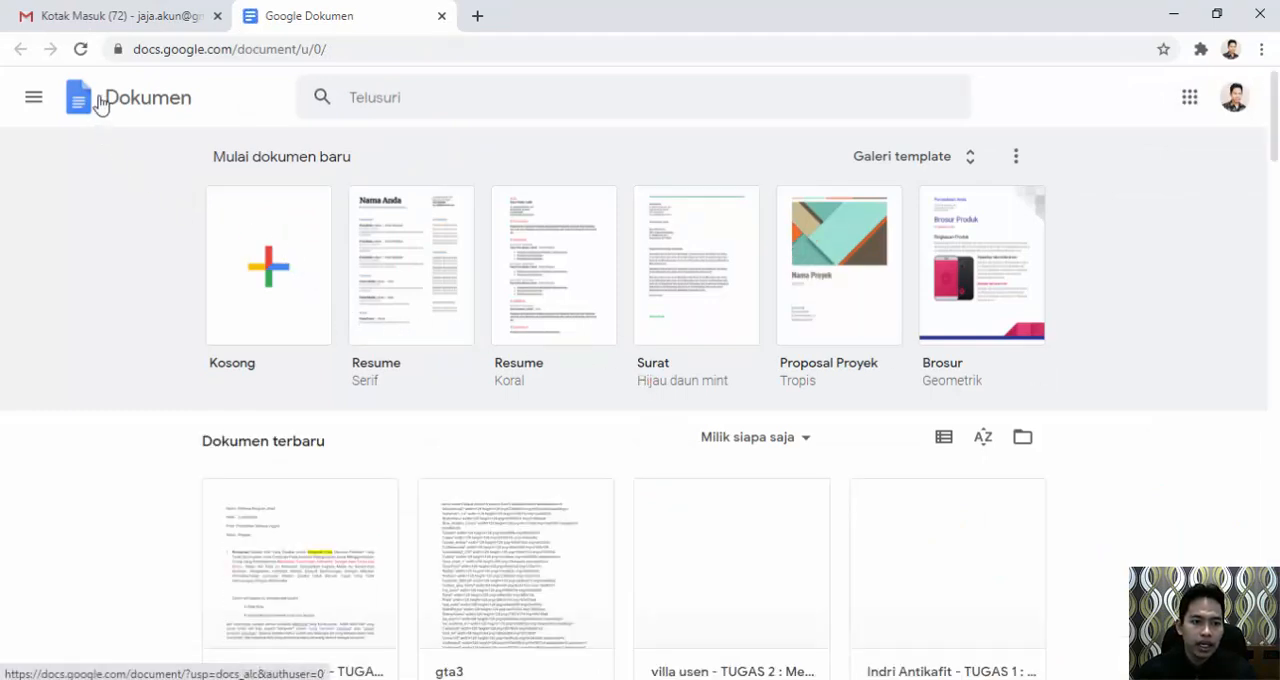
Switch from Dokumen to Formulir and create a new blank (Kosong) form.
click(34, 102)
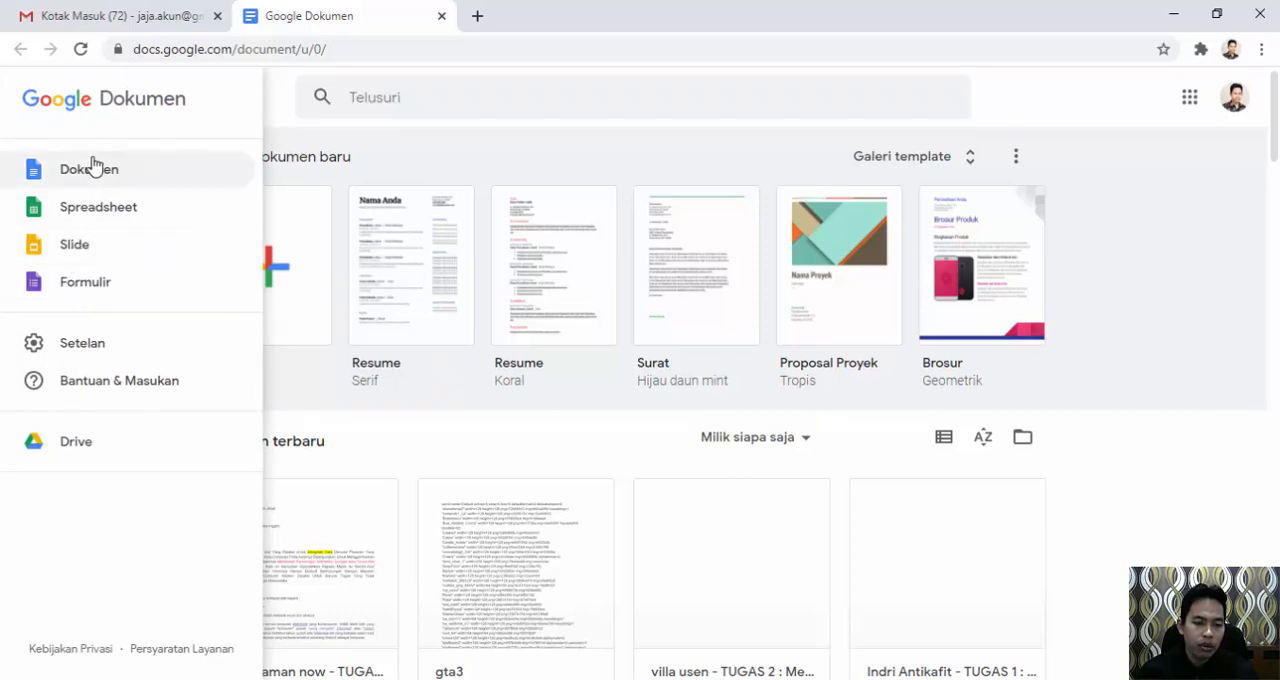
click(64, 290)
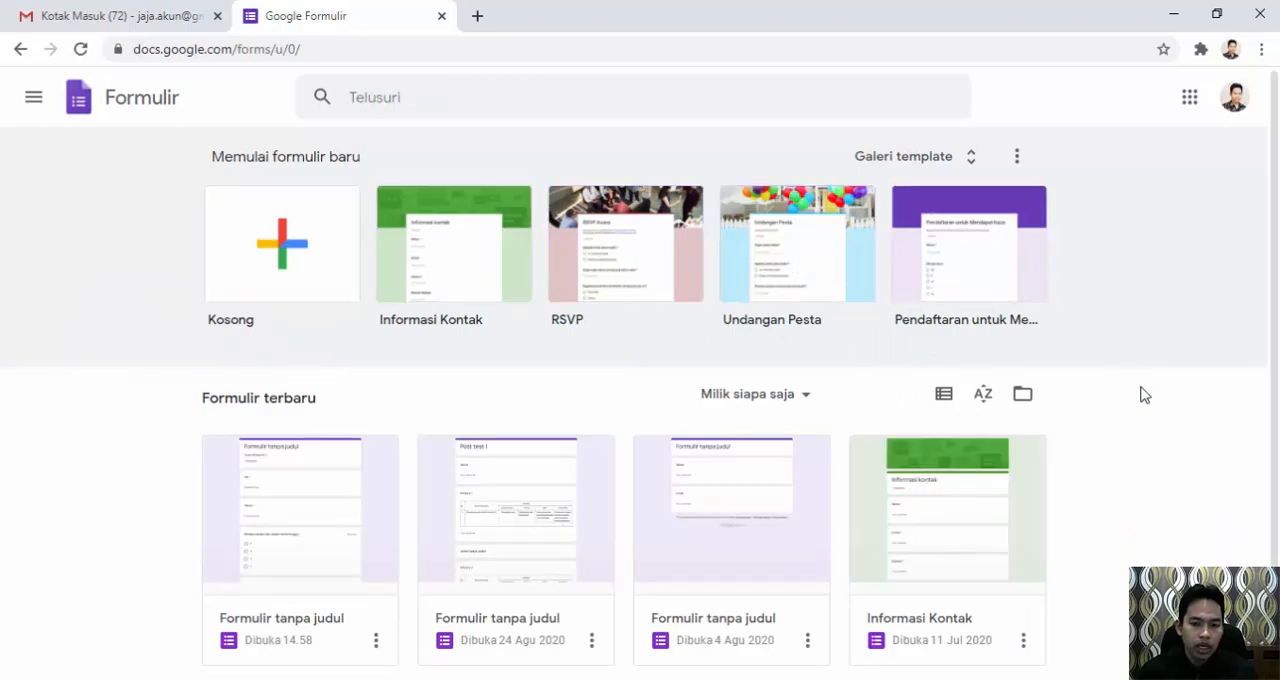
scroll(800, 522, down, 1)
scroll(655, 506, up, 1)
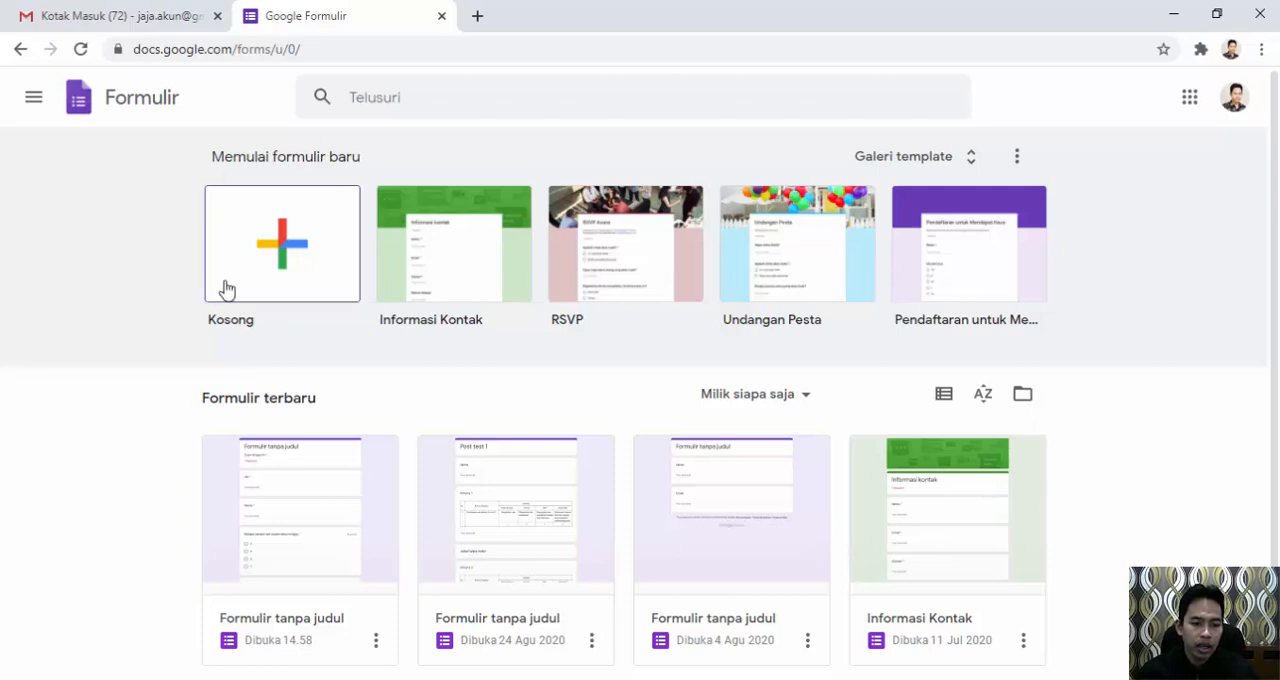
click(286, 248)
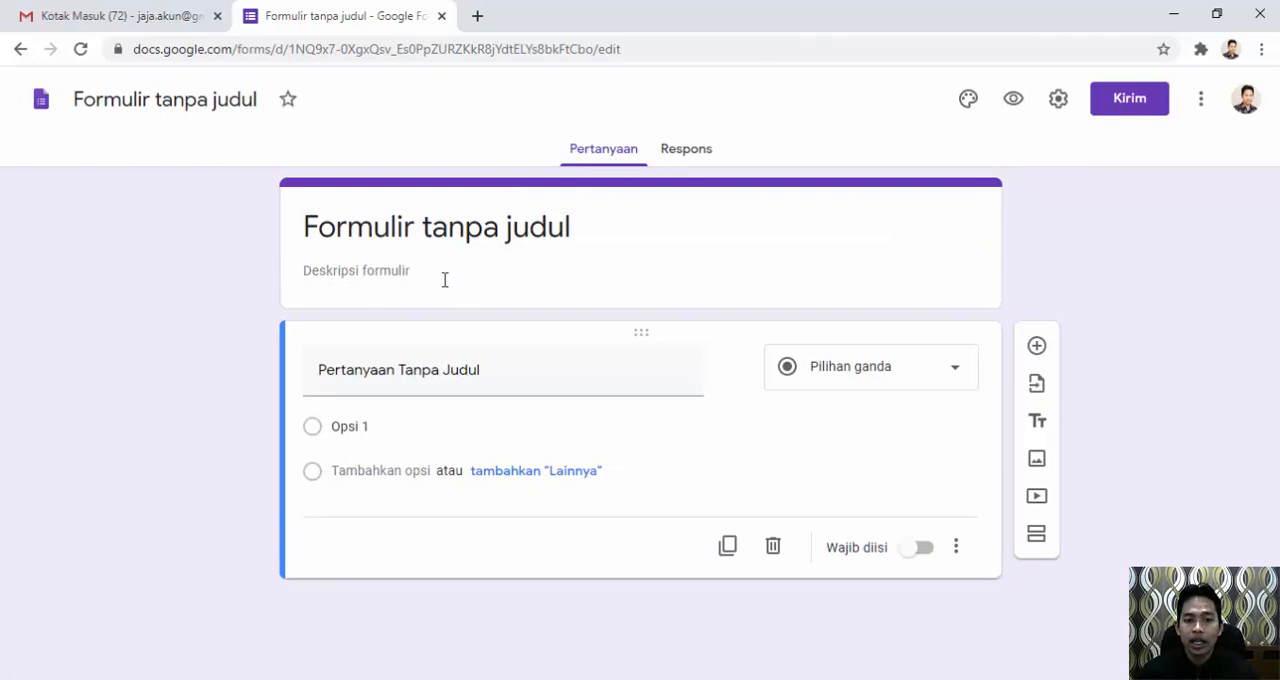
Enter "Tugas Minggu Ke 1" as the form description.
click(385, 272)
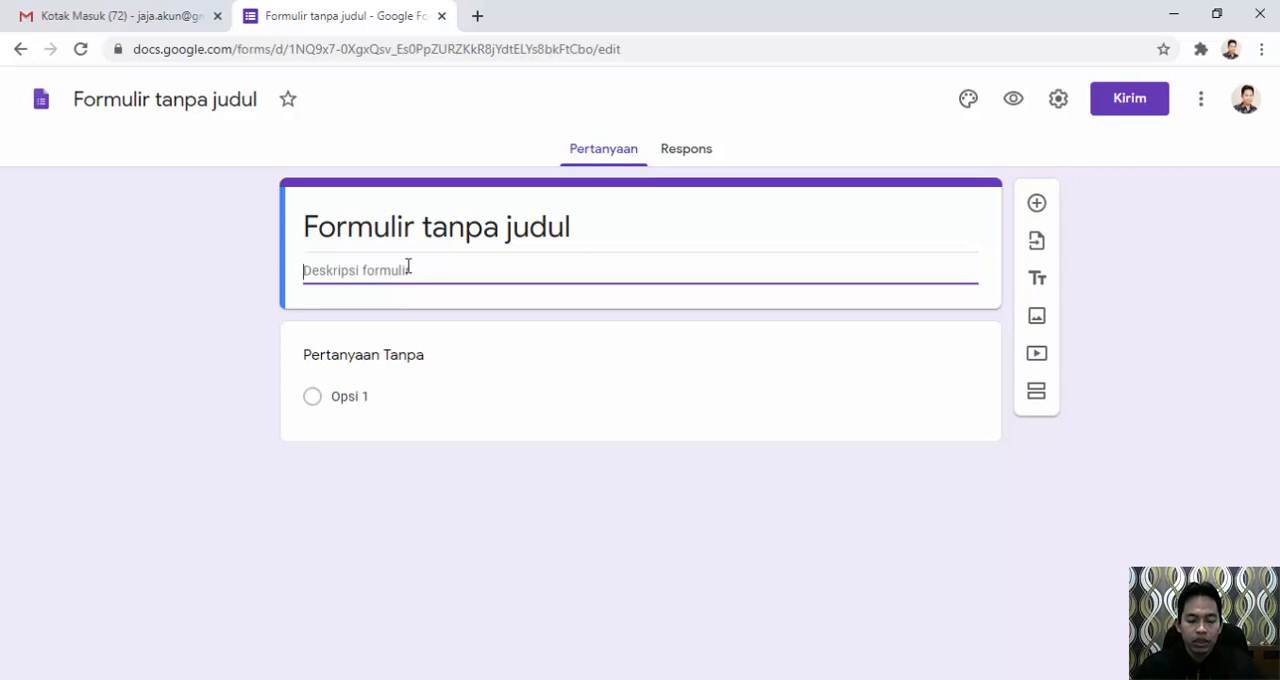
text(Tugas)
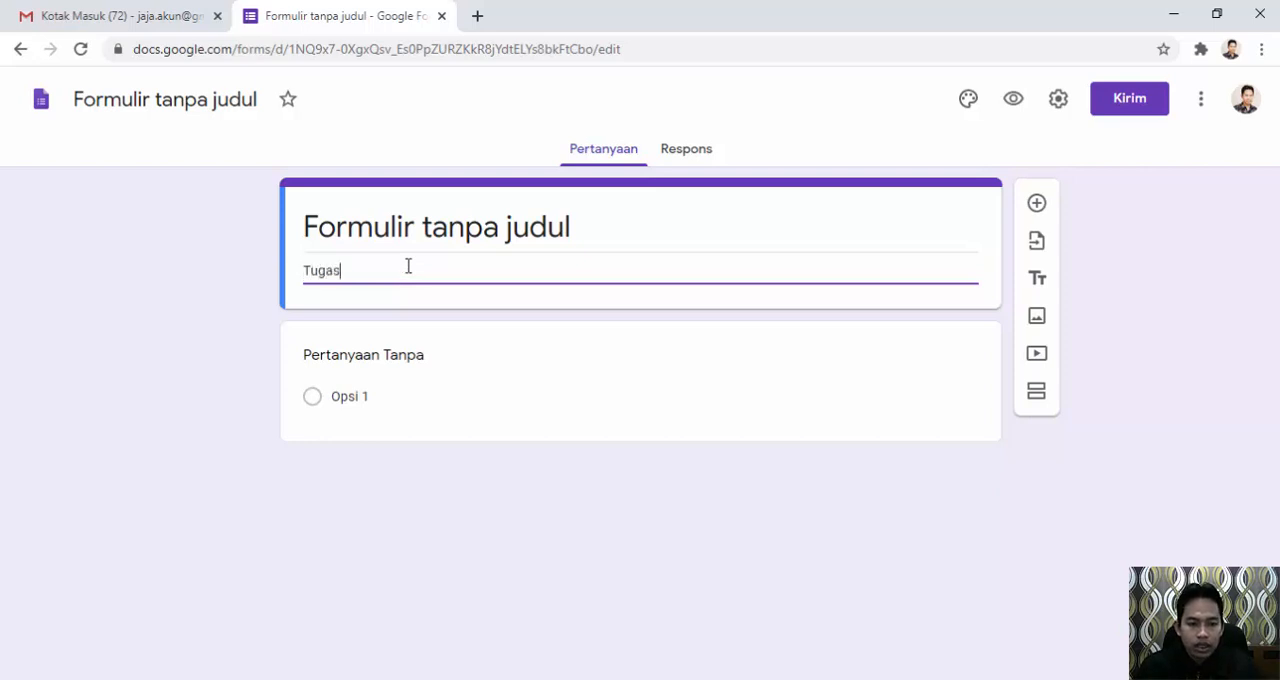
text( Ha)
key(BackSpace)
key(BackSpace)
text(I)
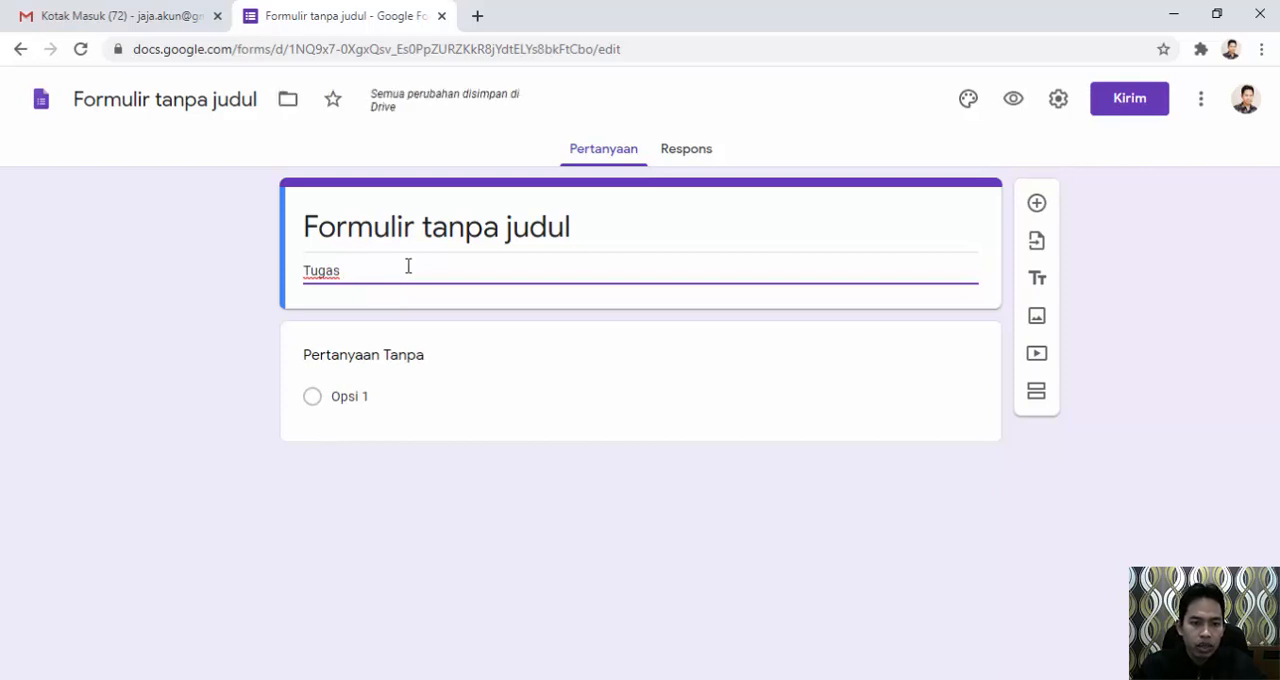
text(inggu)
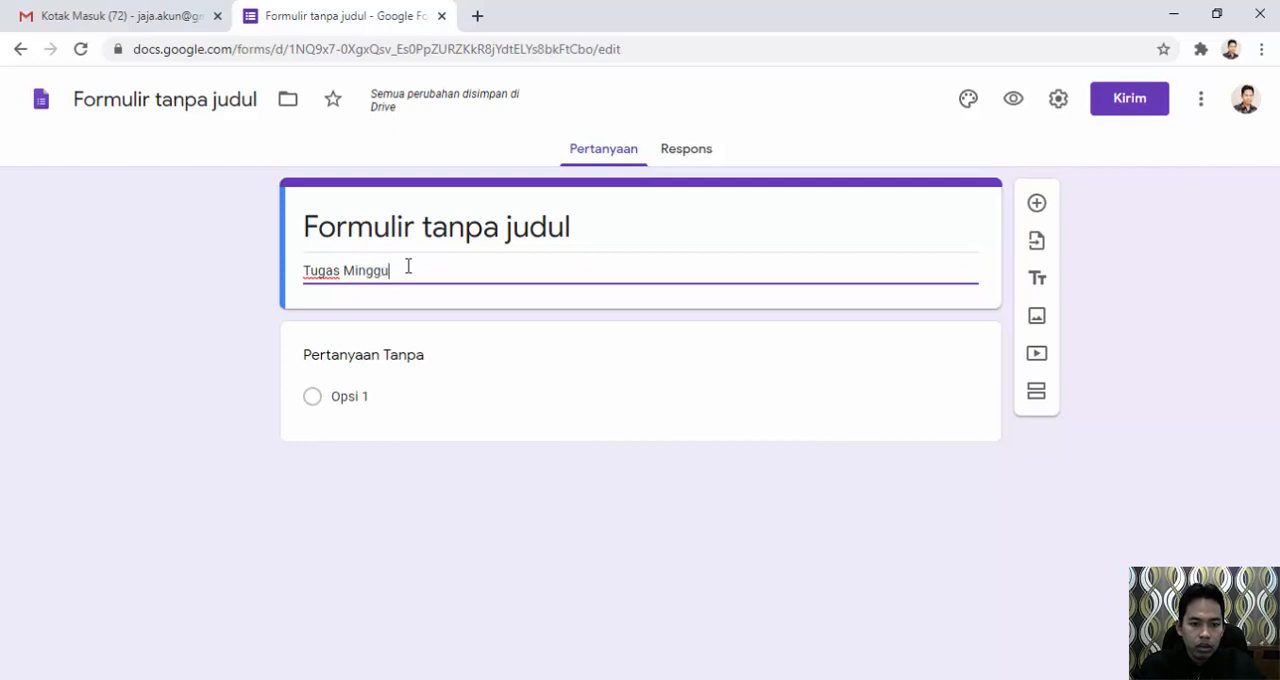
text( ke)
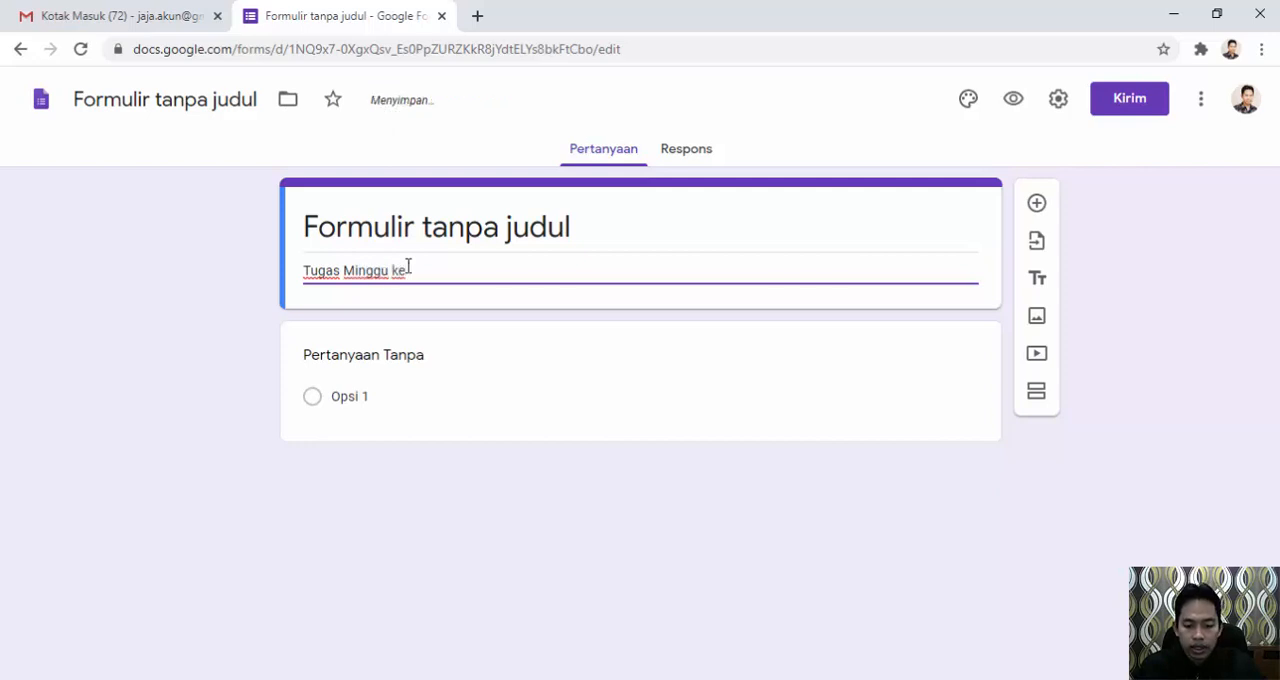
key(BackSpace)
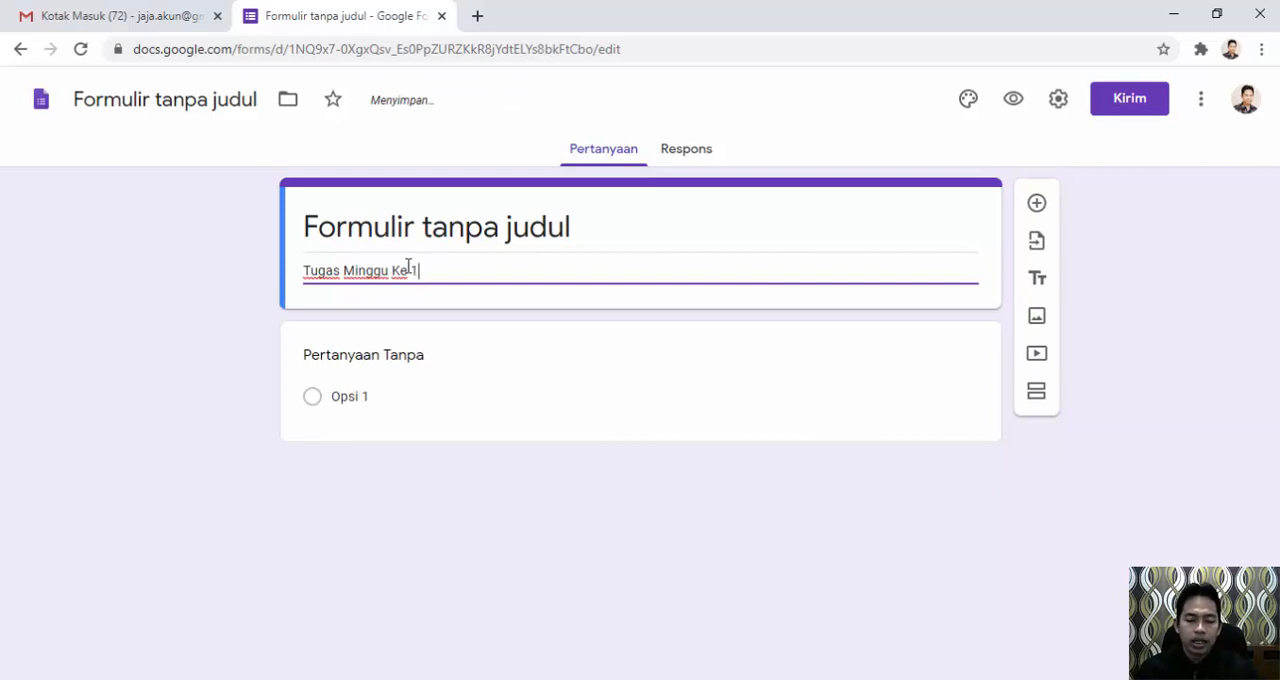
Choose Pilihan ganda as the answer type of the untitled first question.
click(374, 360)
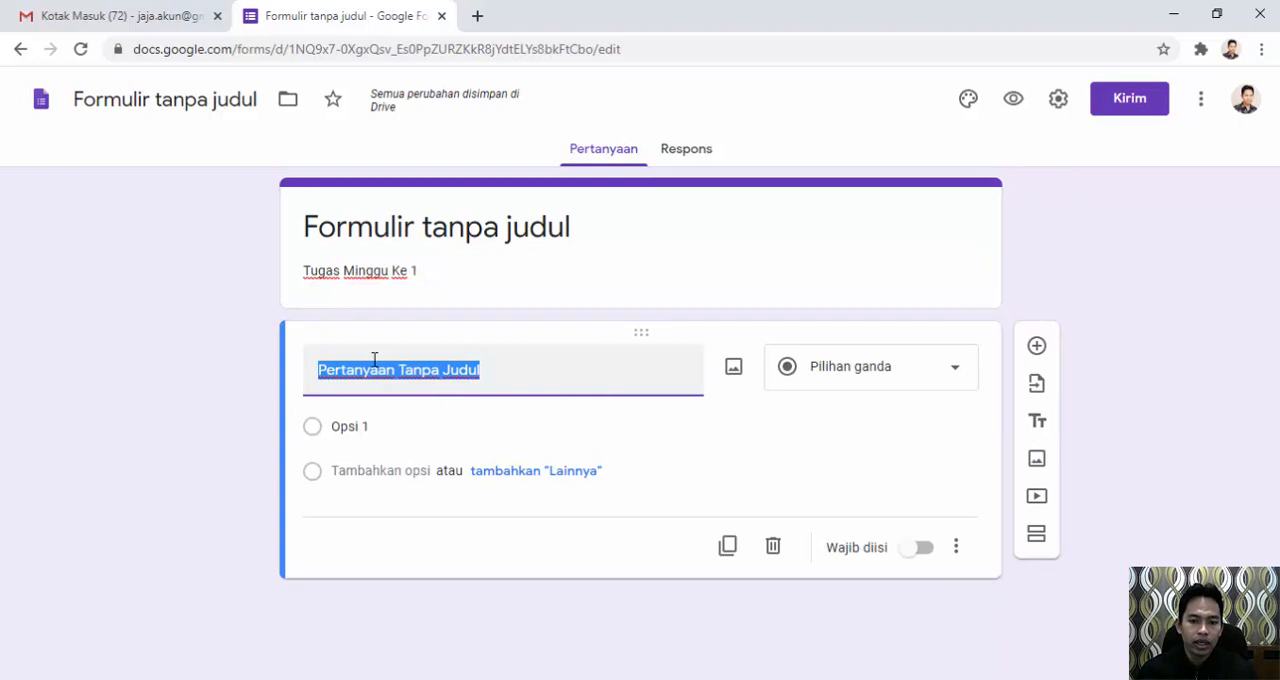
click(486, 367)
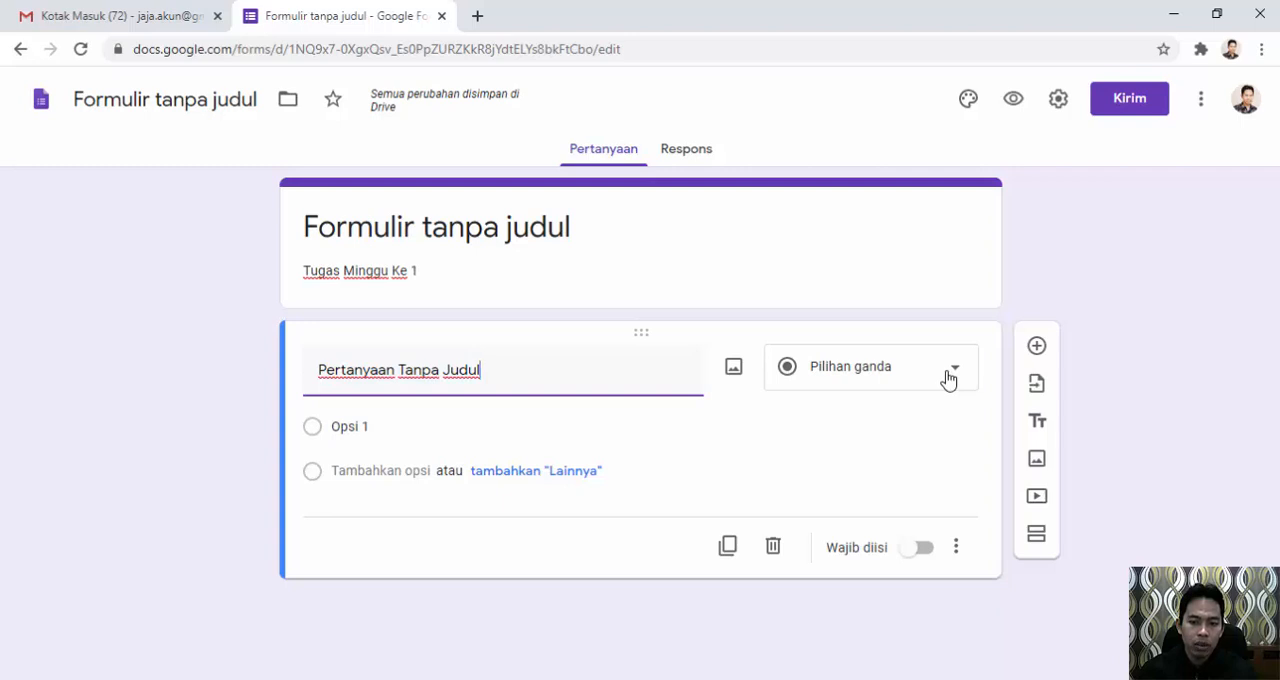
click(948, 376)
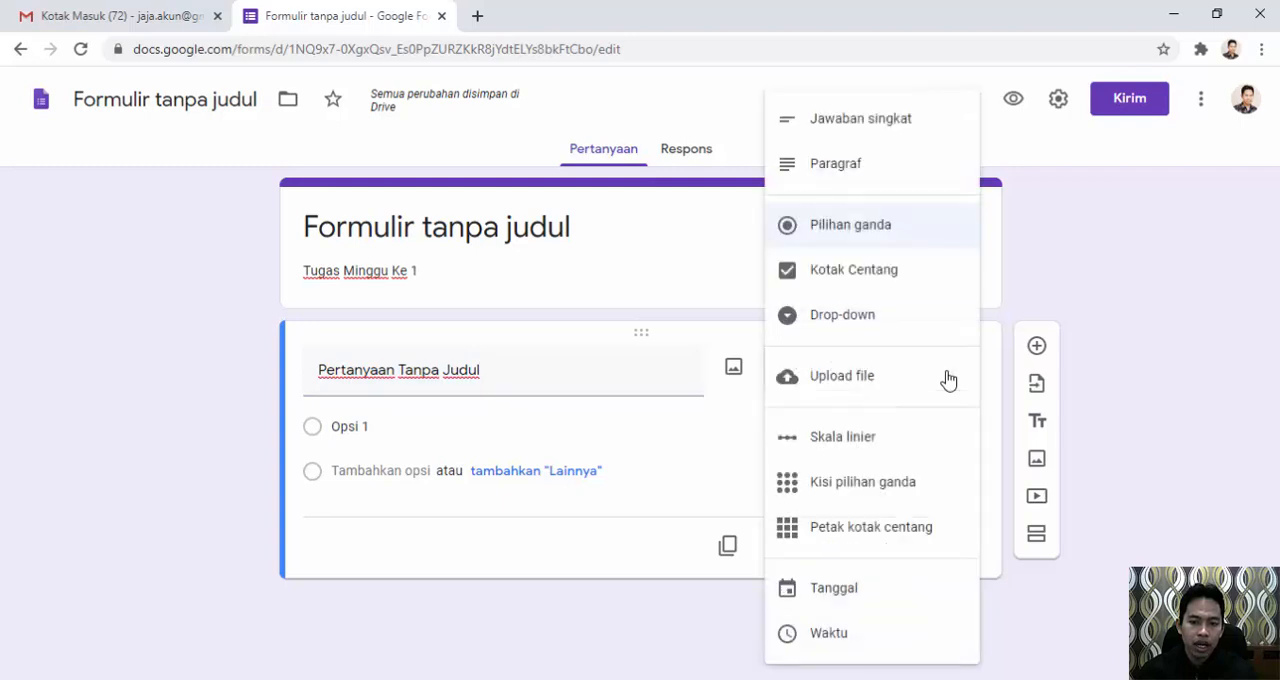
click(826, 237)
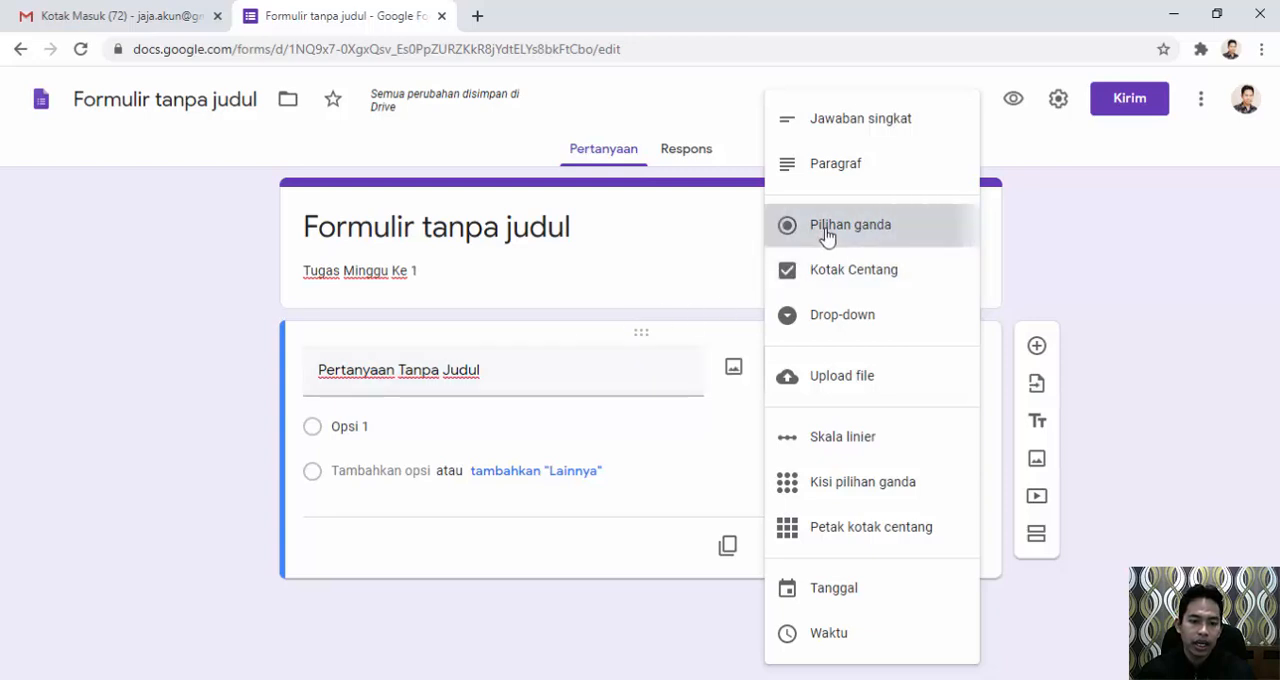
Copy "Berapa jumlah hari dalam satu minggu" from the Word document and paste it over the form's first question title.
click(501, 381)
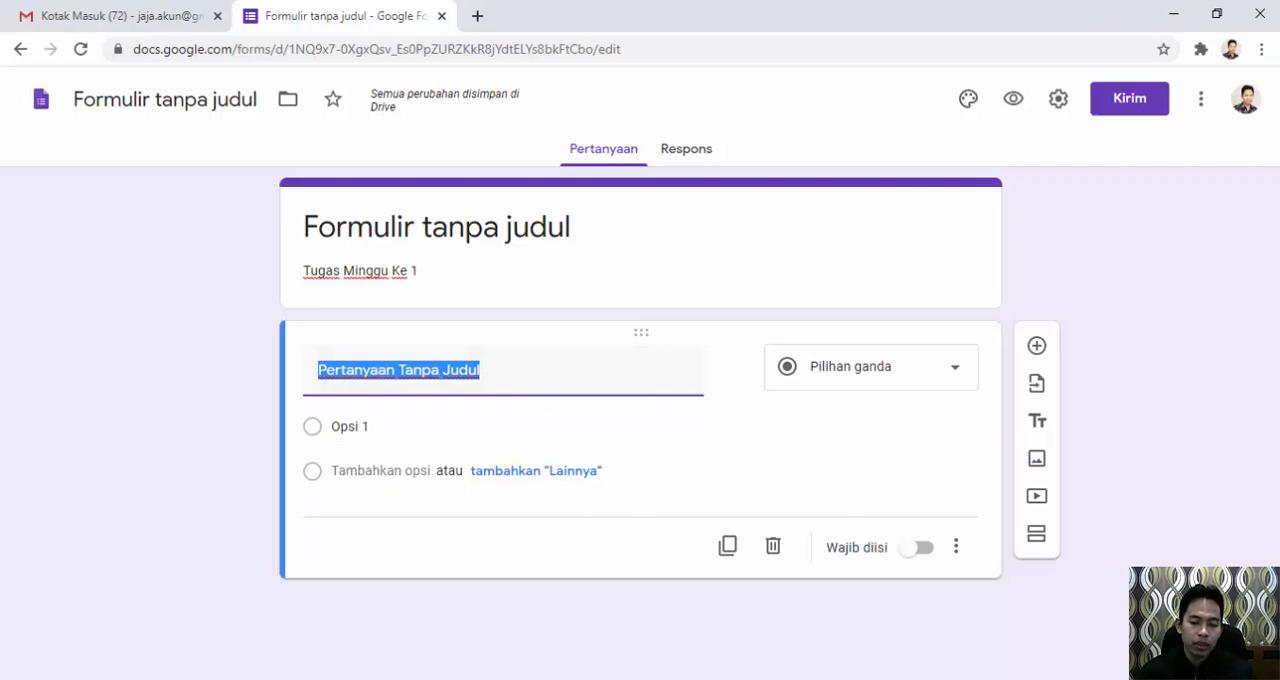
click(670, 630)
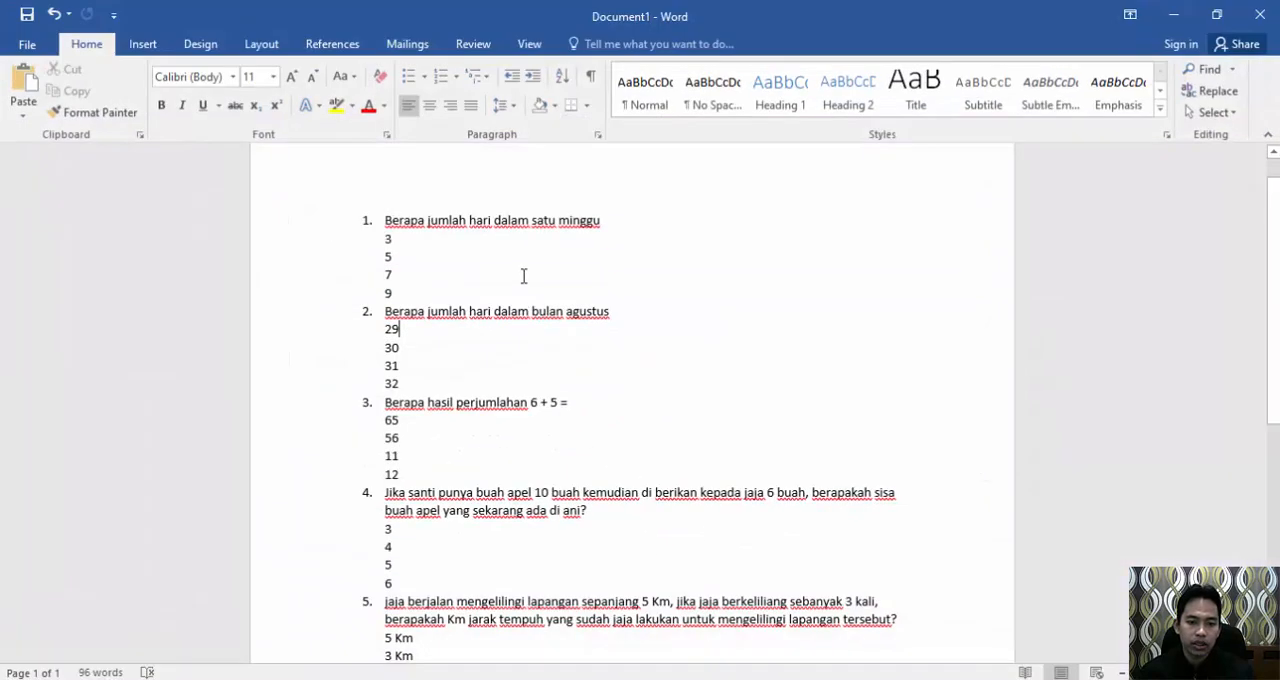
drag(605, 224, 414, 220)
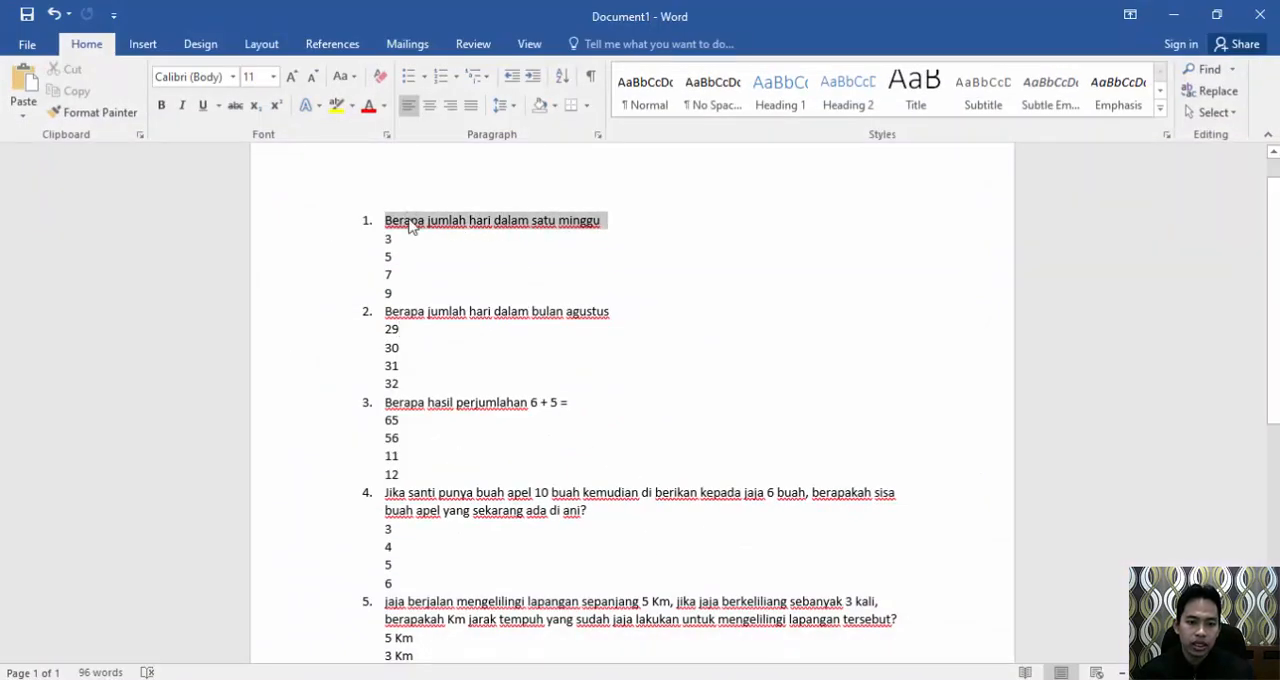
key(ctrl+c)
key(alt+Tab)
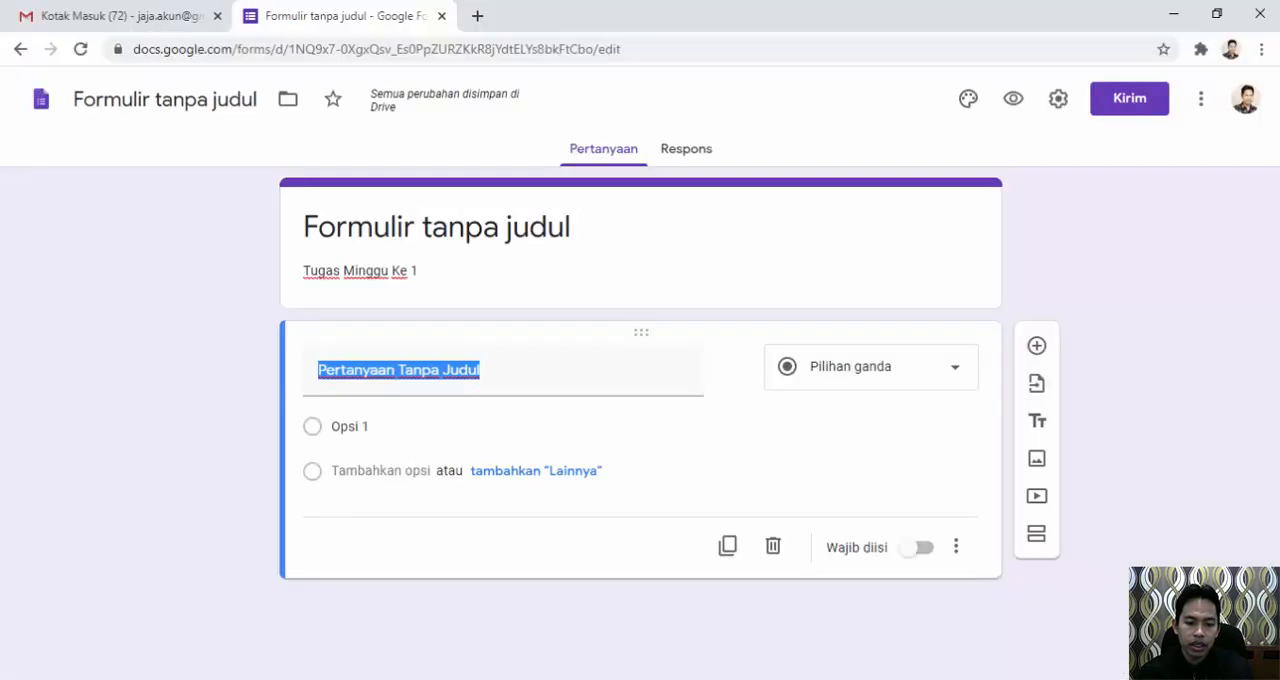
key(ctrl+v)
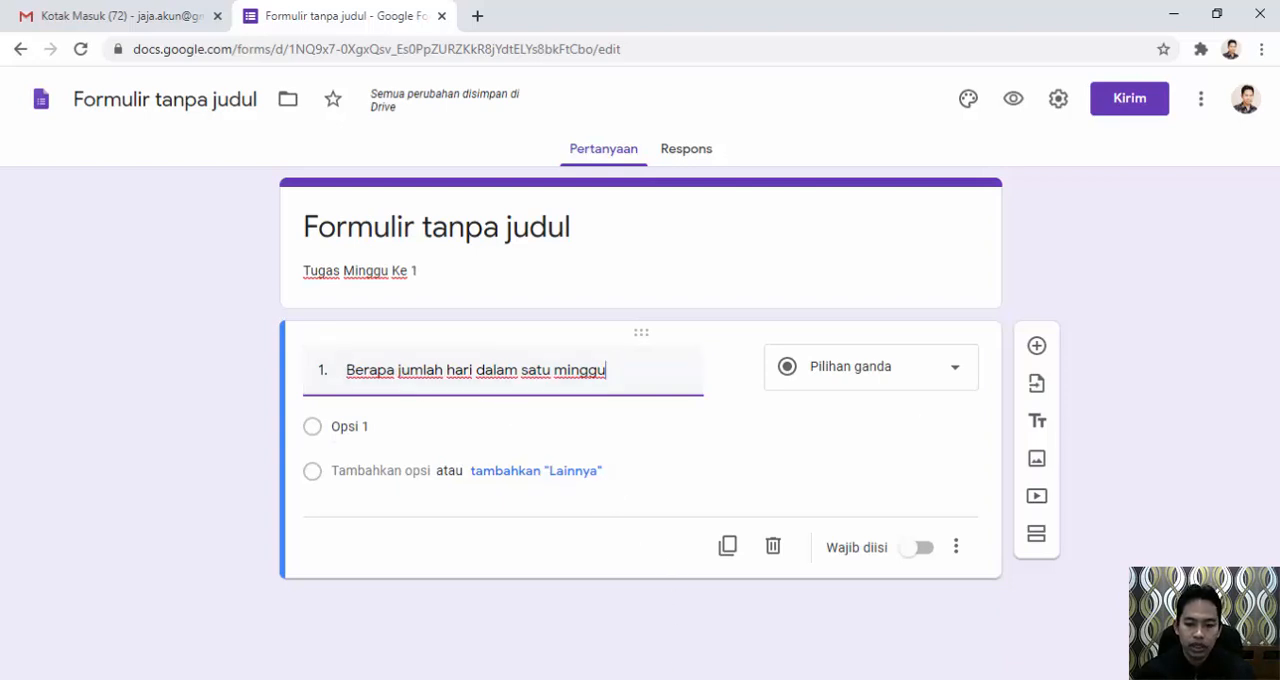
Enter 3, 5, 7 and 9 as the answer options of the first question, following the Word document.
key(alt+Tab)
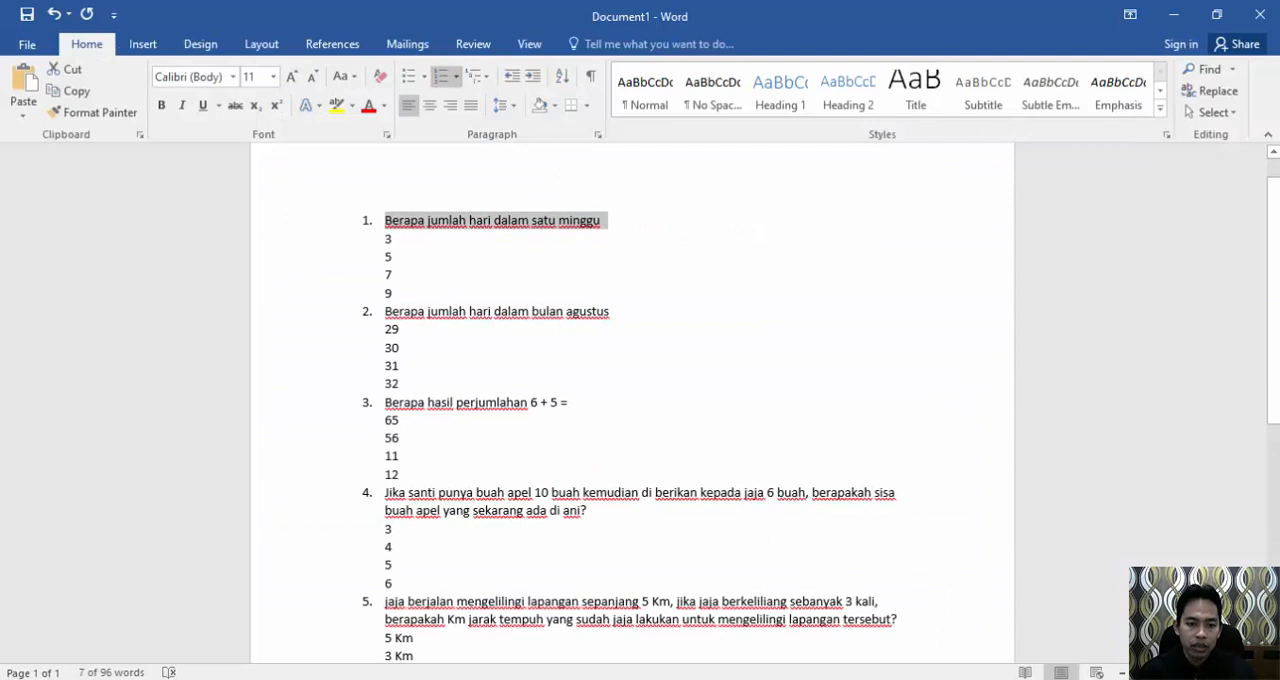
key(alt+Tab)
click(350, 427)
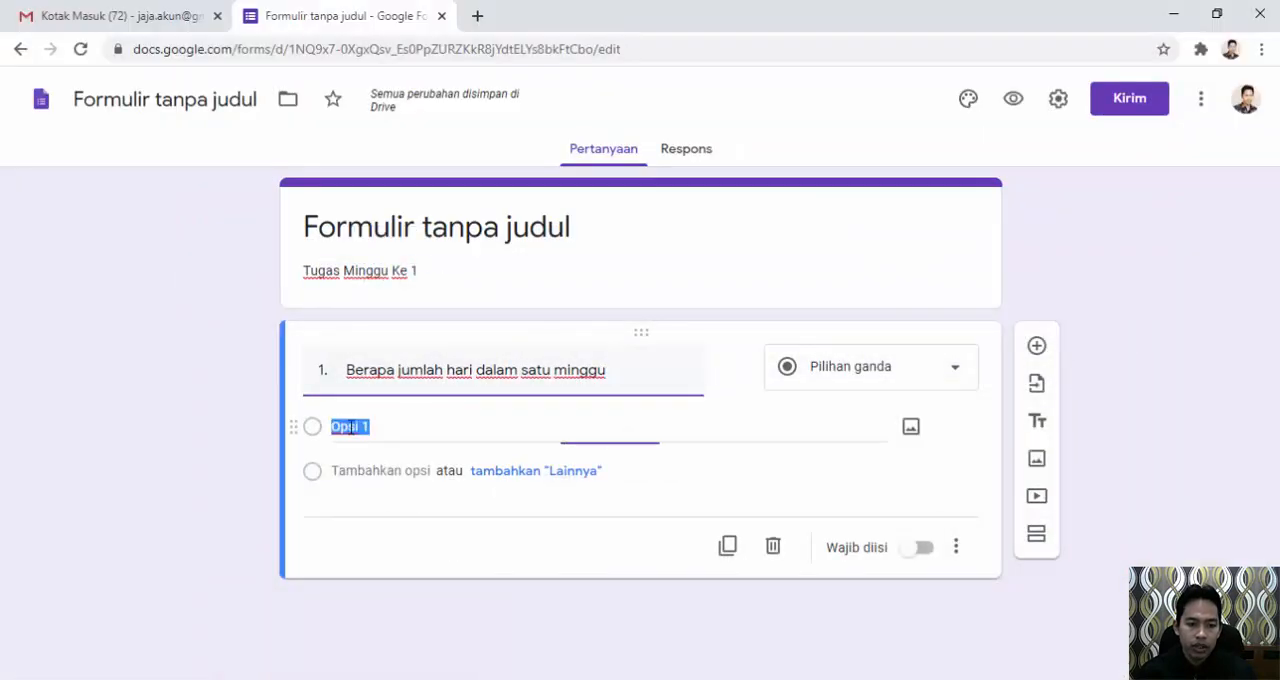
text(3)
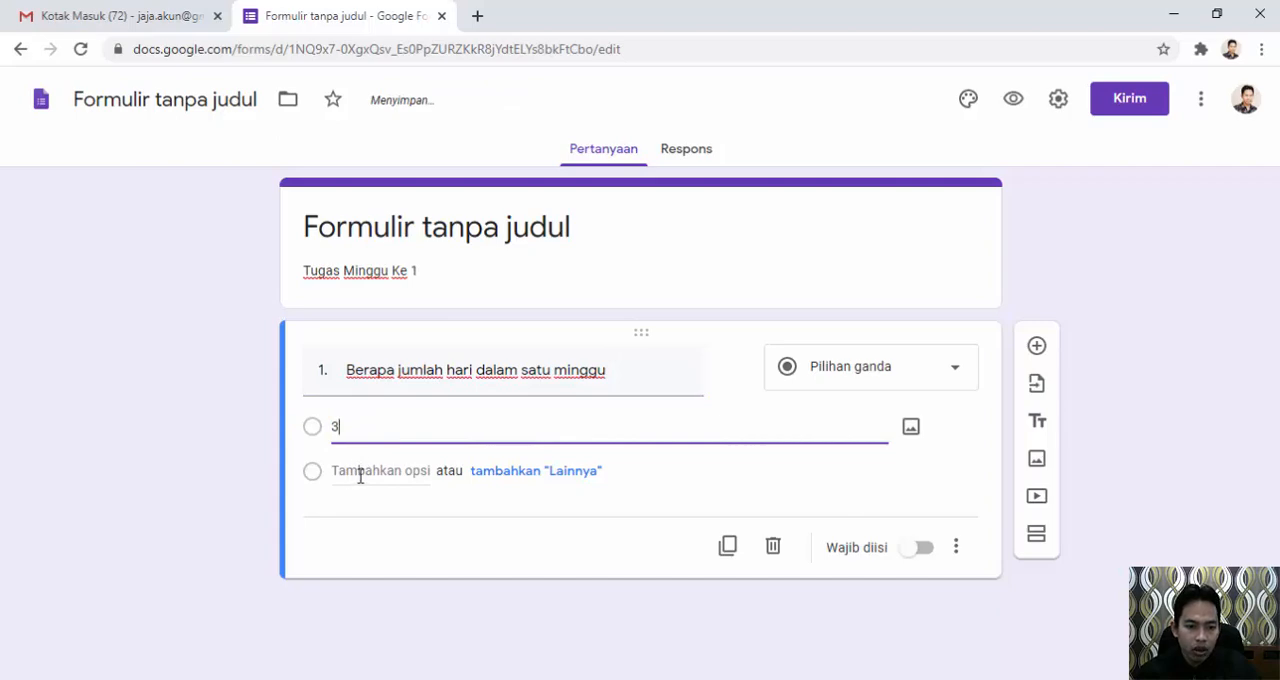
click(360, 471)
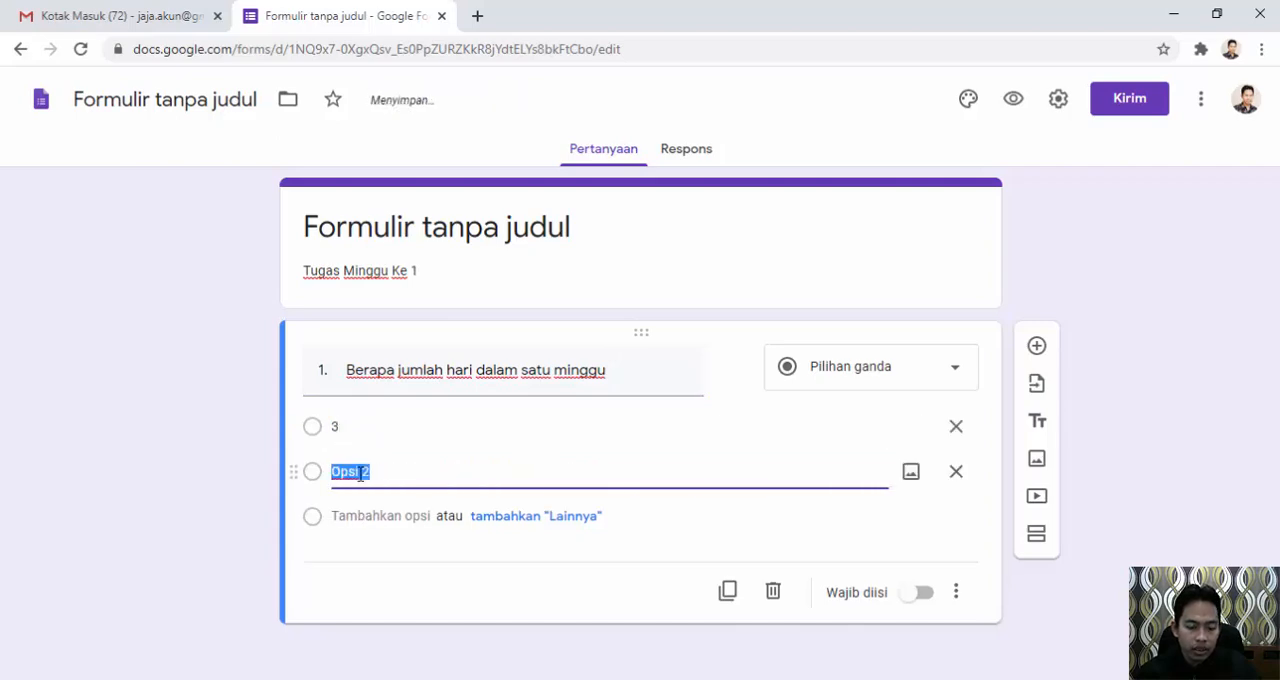
click(664, 679)
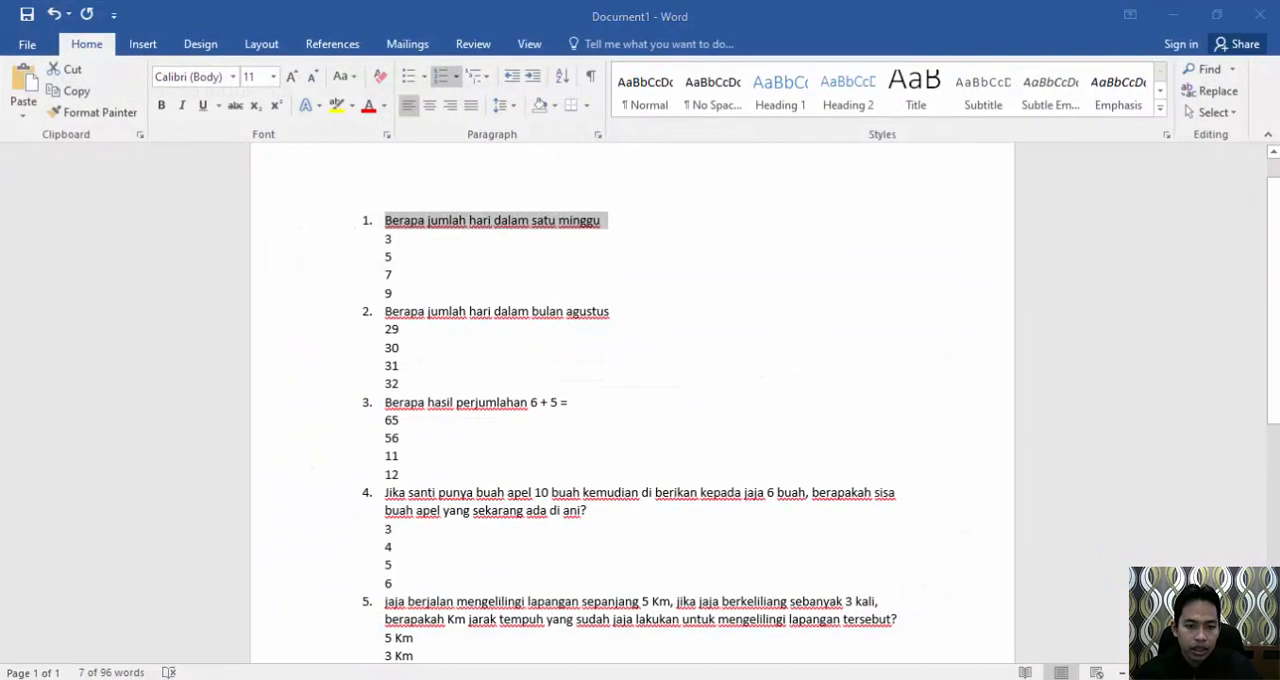
click(450, 679)
text(5)
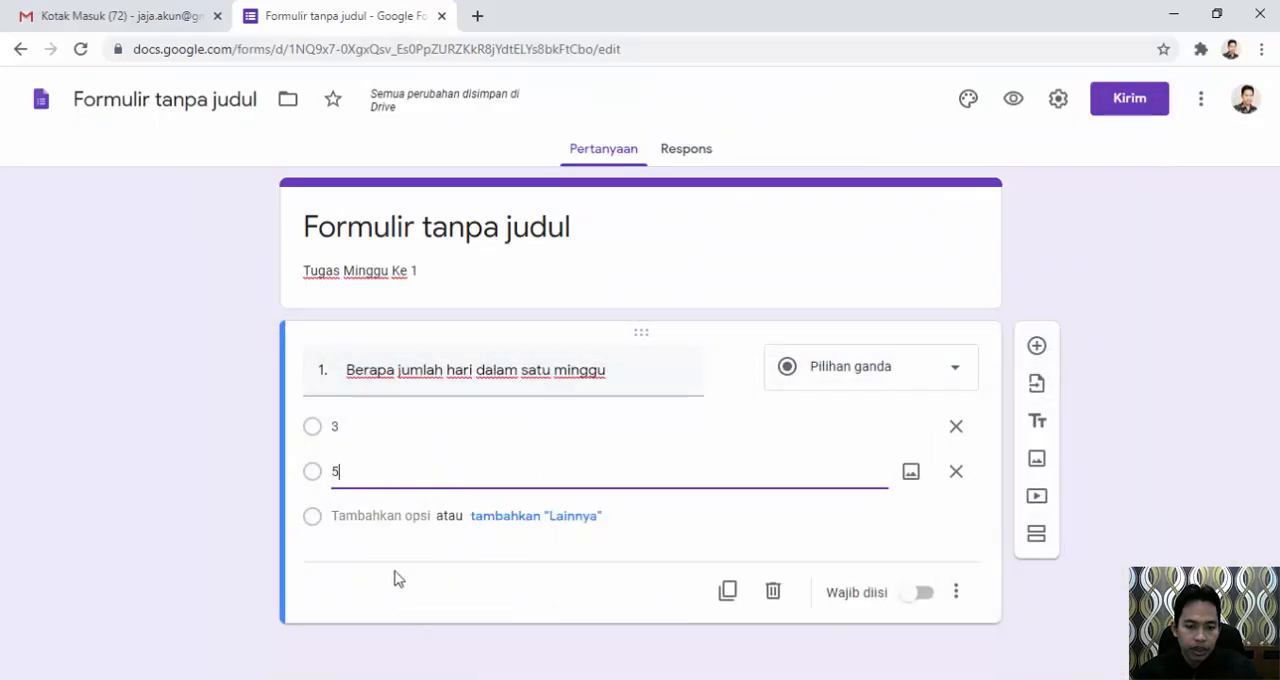
click(368, 516)
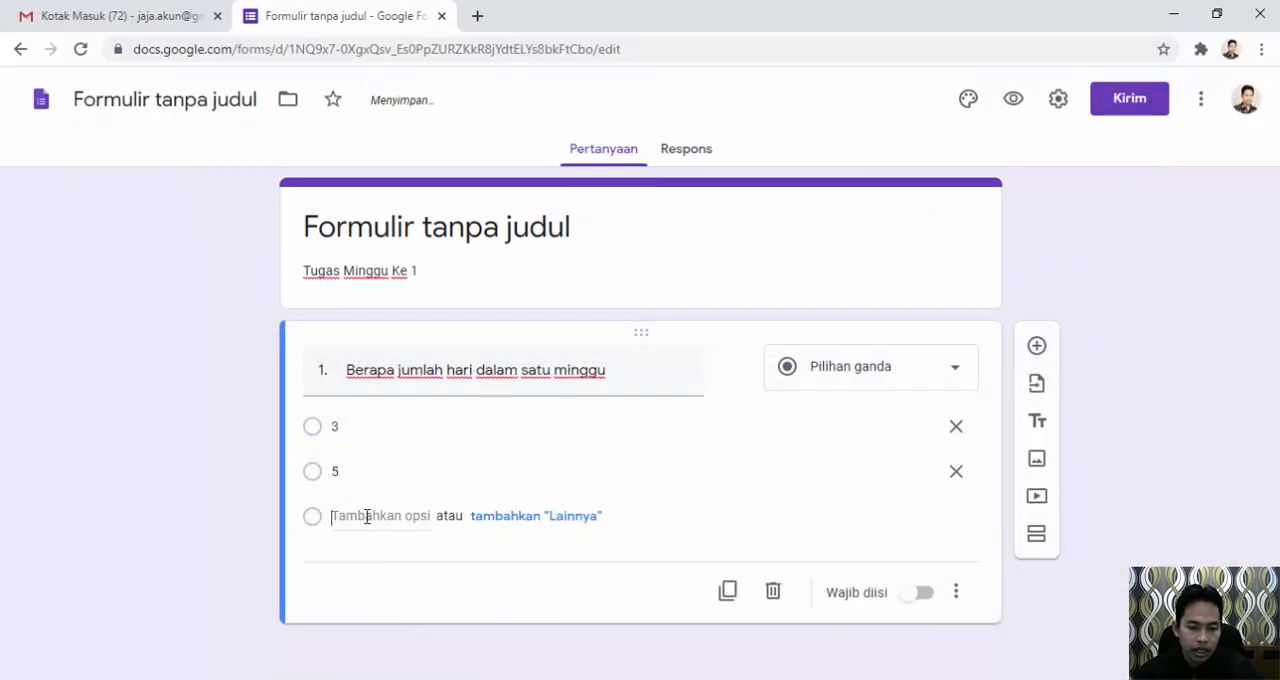
text(7)
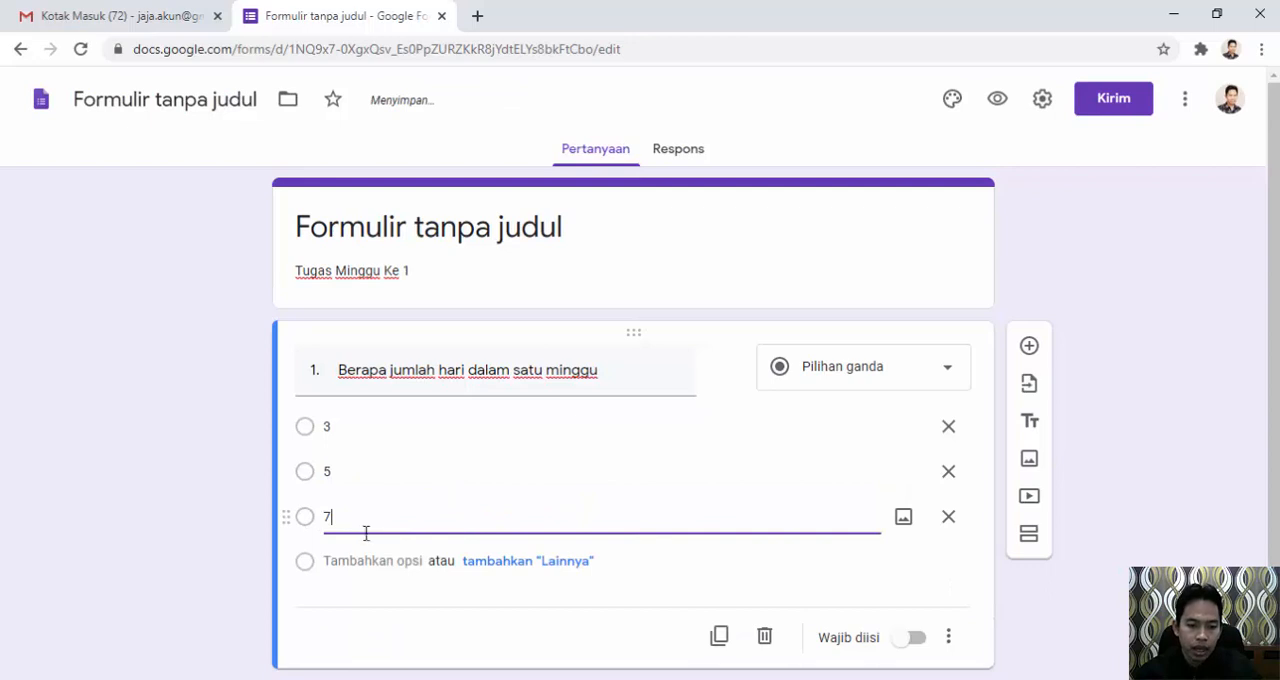
click(368, 561)
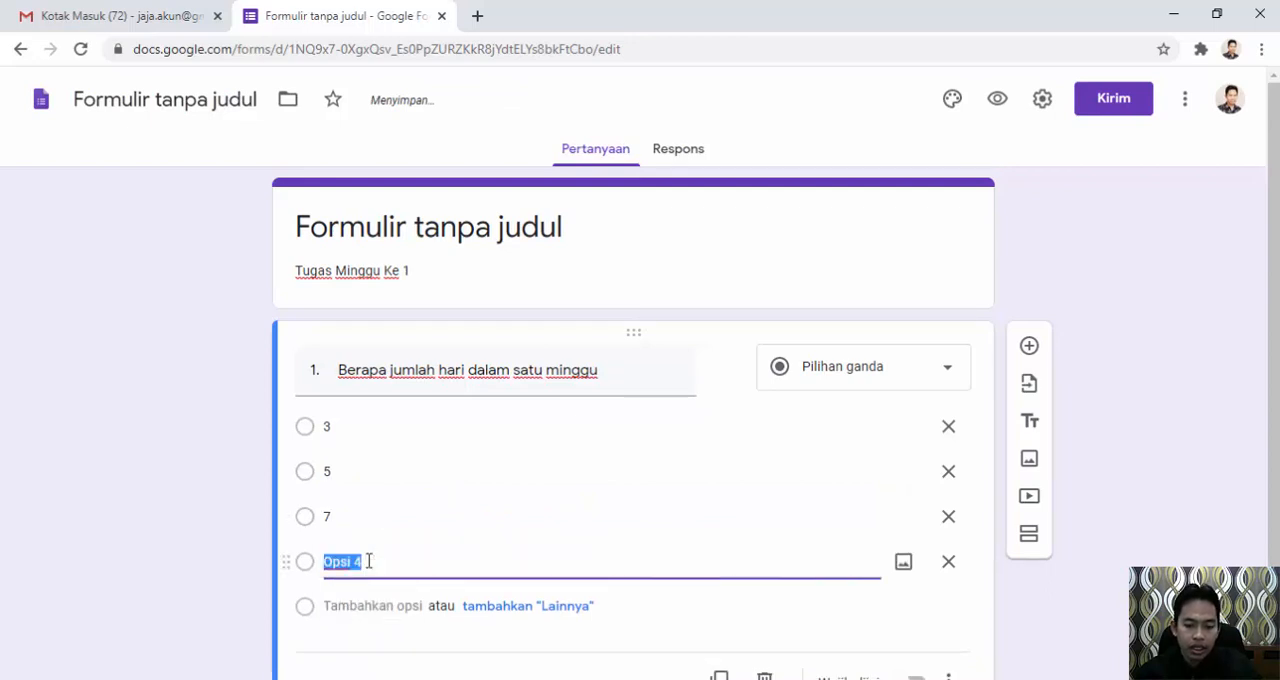
text(8)
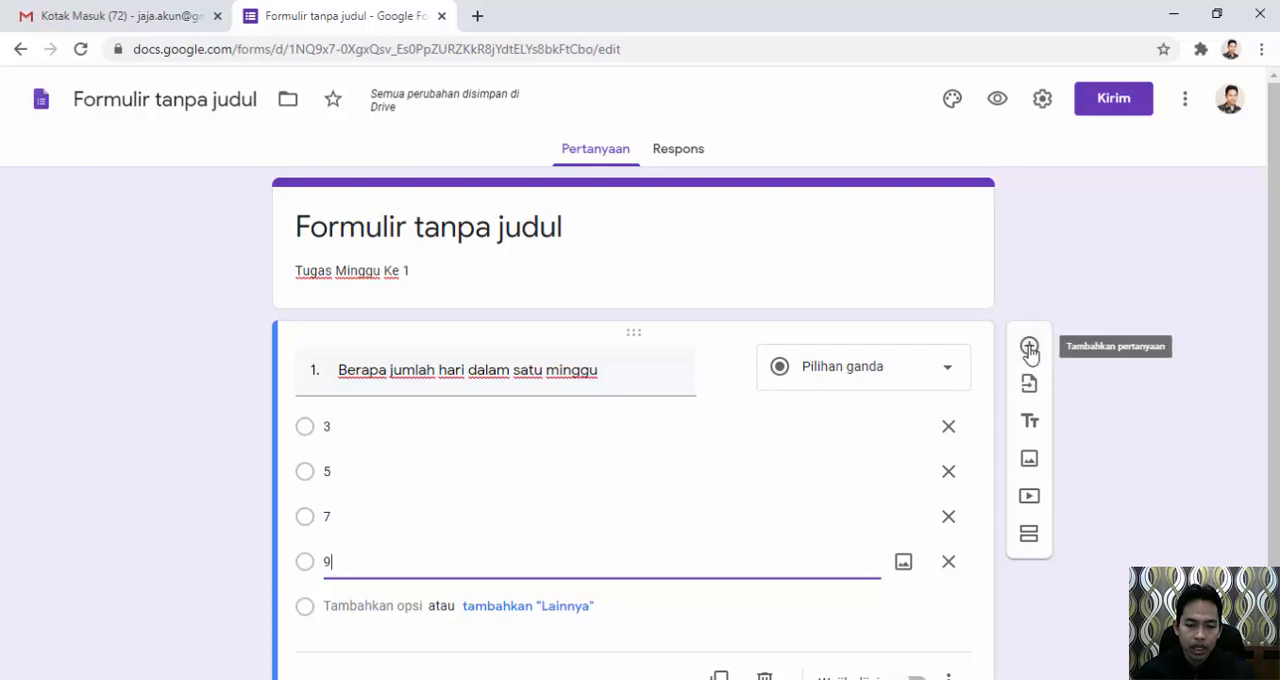
Add a second question, paste "Berapa jumlah hari dalam bulan agustus" from the Word document as its title, and make it Pilihan ganda.
click(1029, 348)
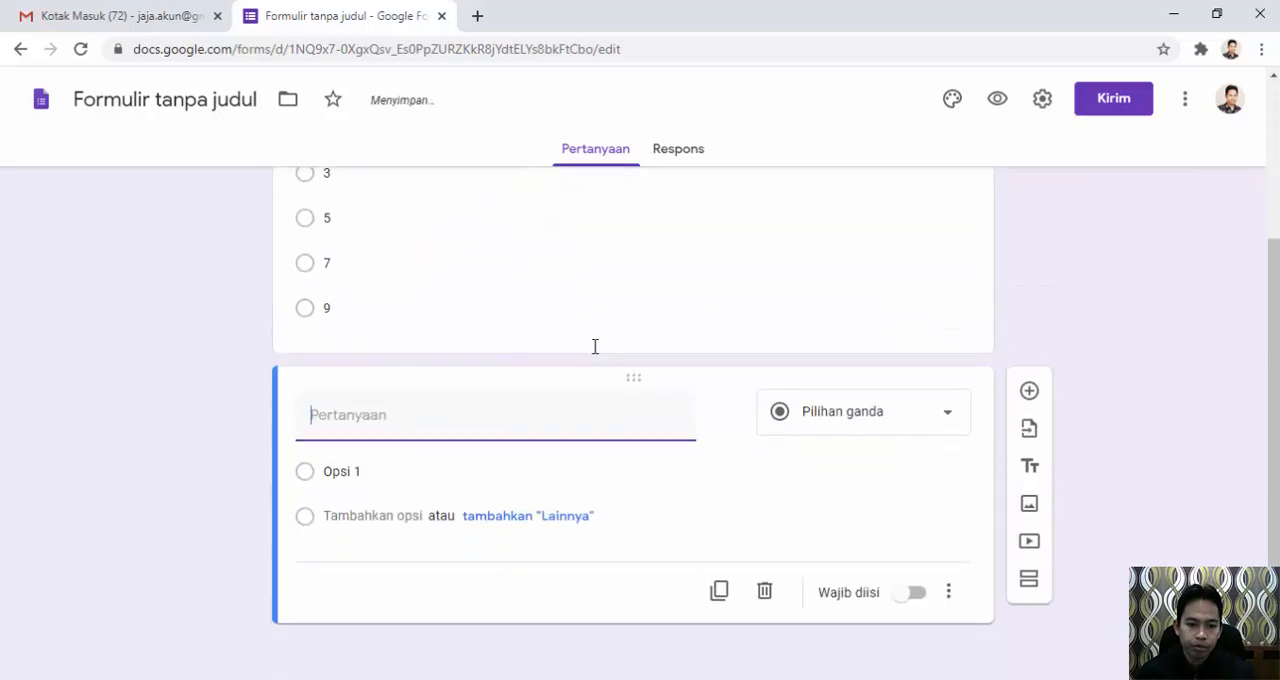
key(alt+Tab)
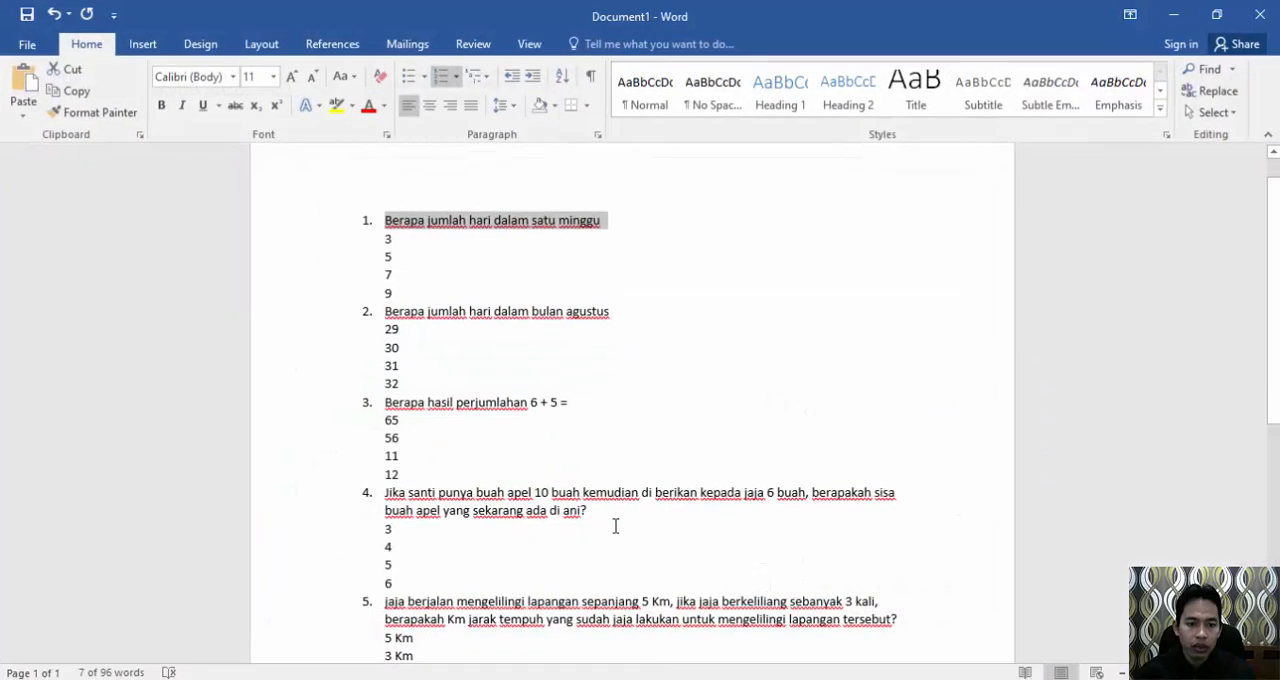
drag(609, 311, 384, 311)
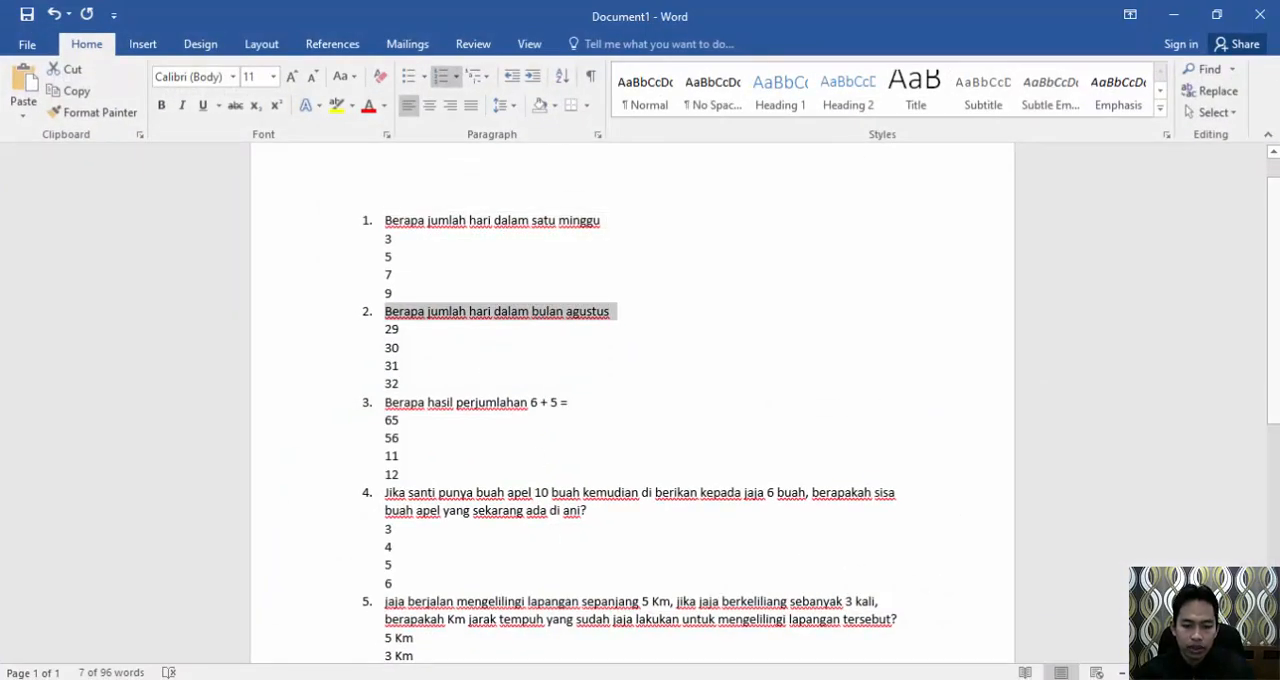
key(alt+Tab)
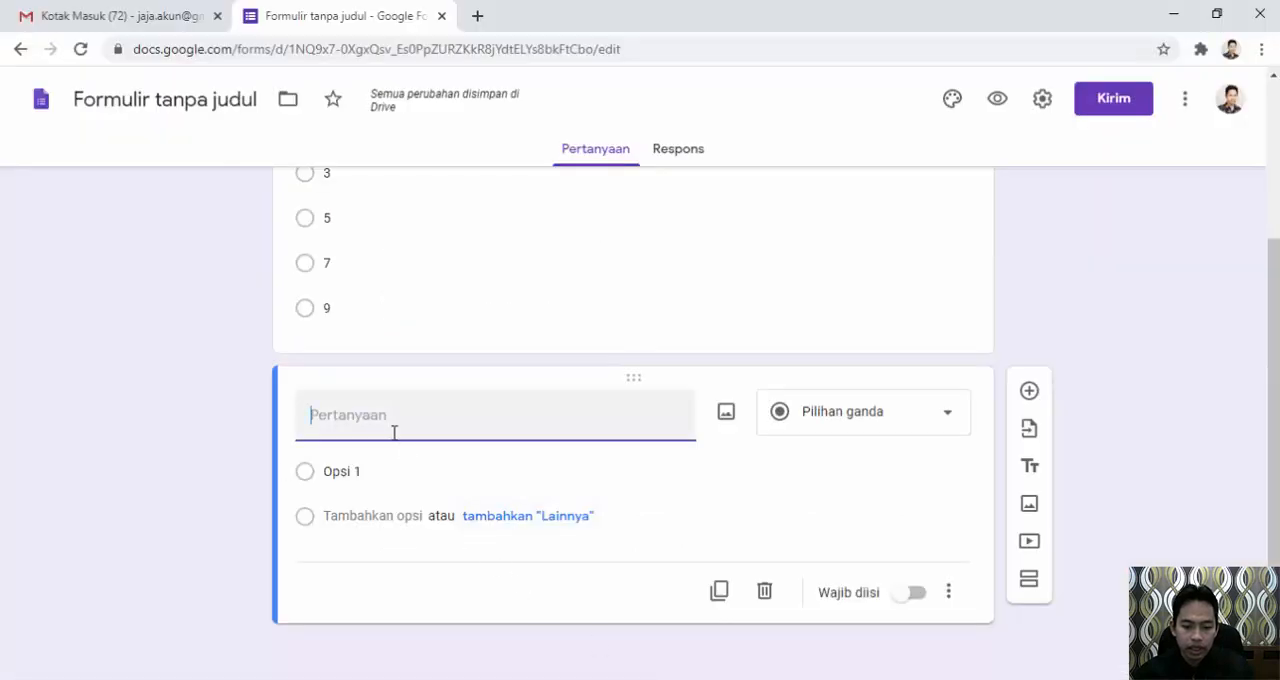
key(ctrl+v)
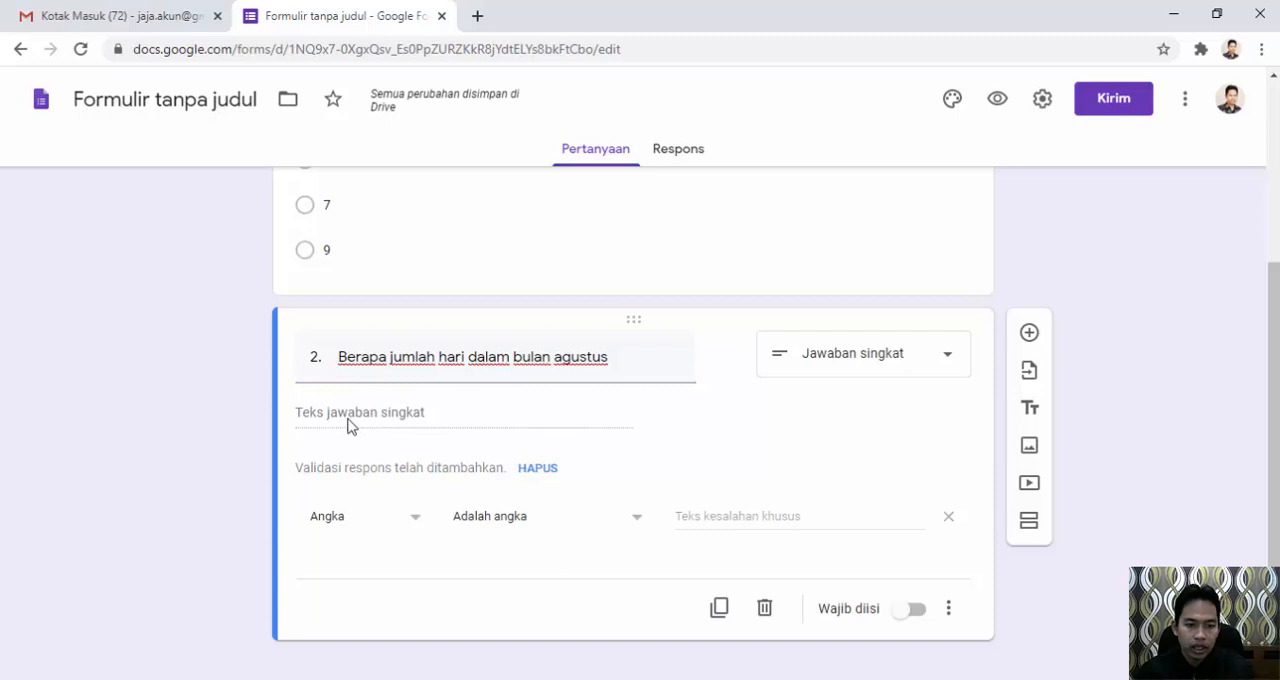
click(948, 358)
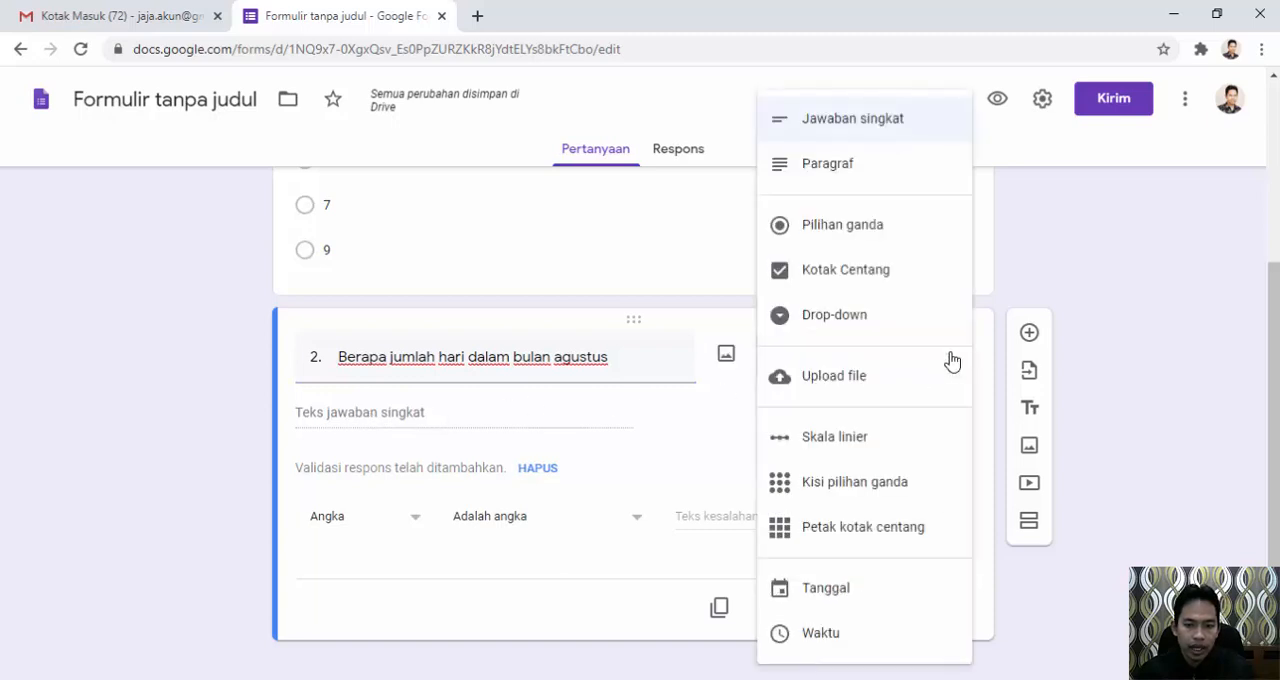
click(831, 228)
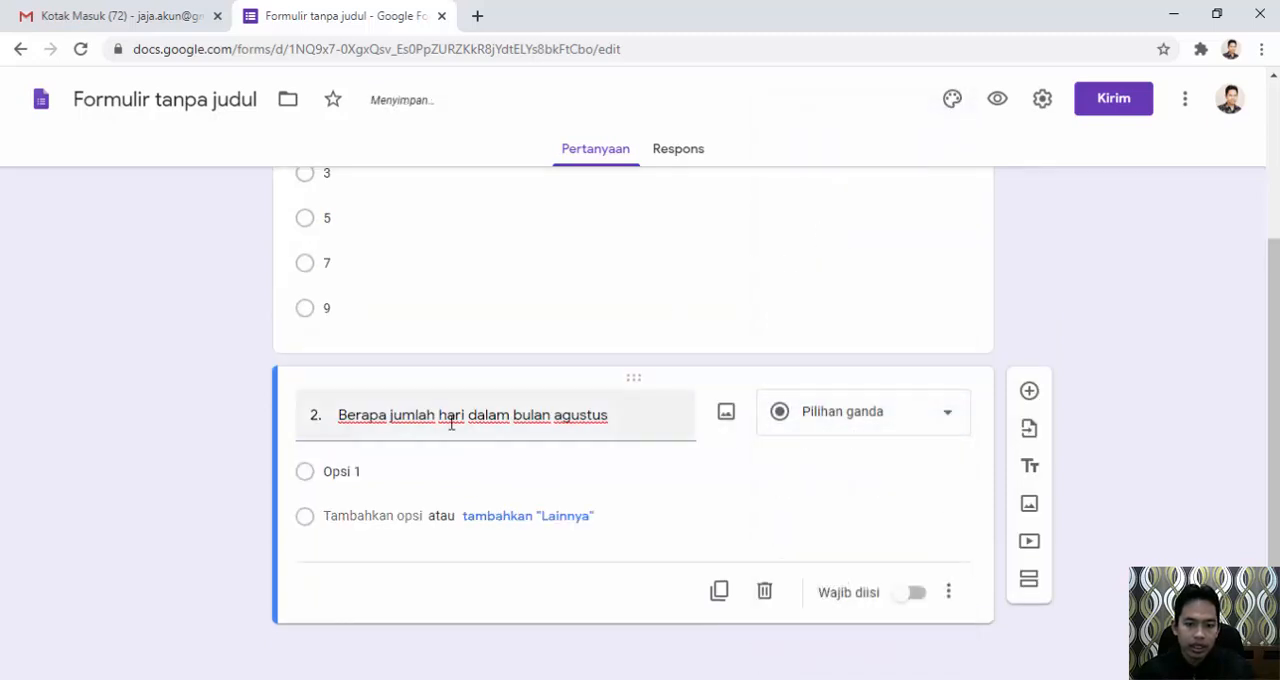
Enter 29, 30, 31 and 32 as the answer options of the August question, following the Word document.
click(346, 476)
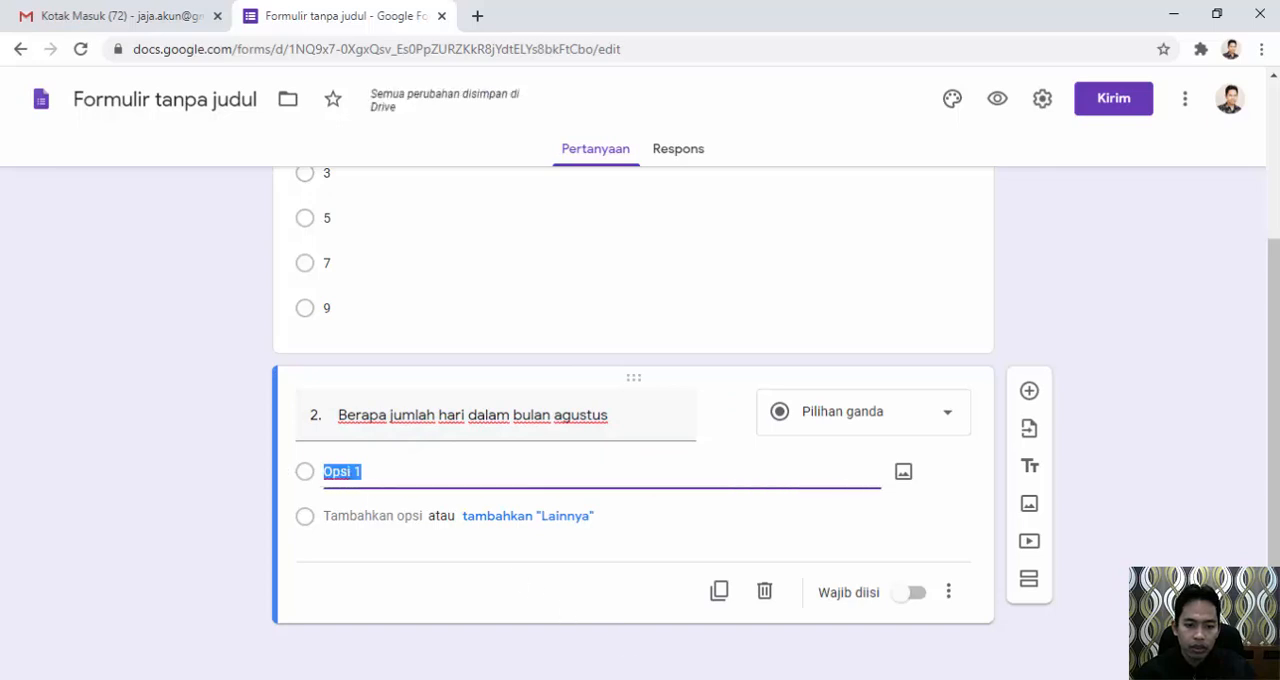
click(669, 679)
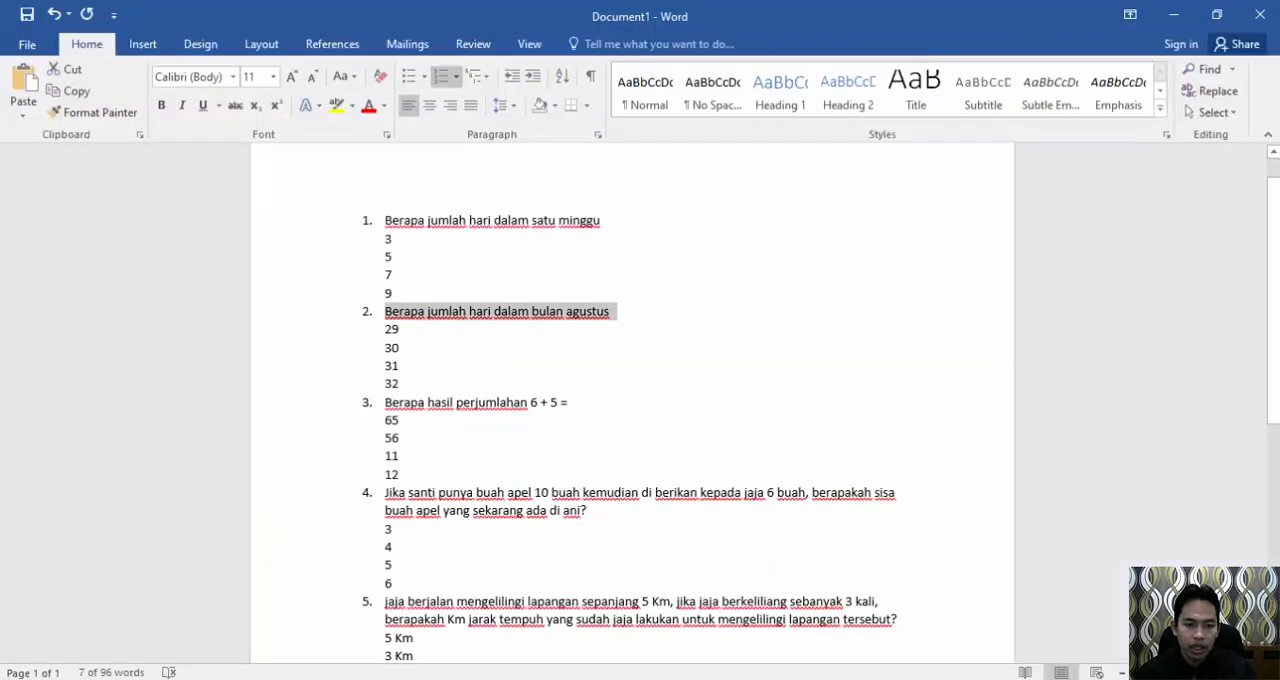
key(alt+Tab)
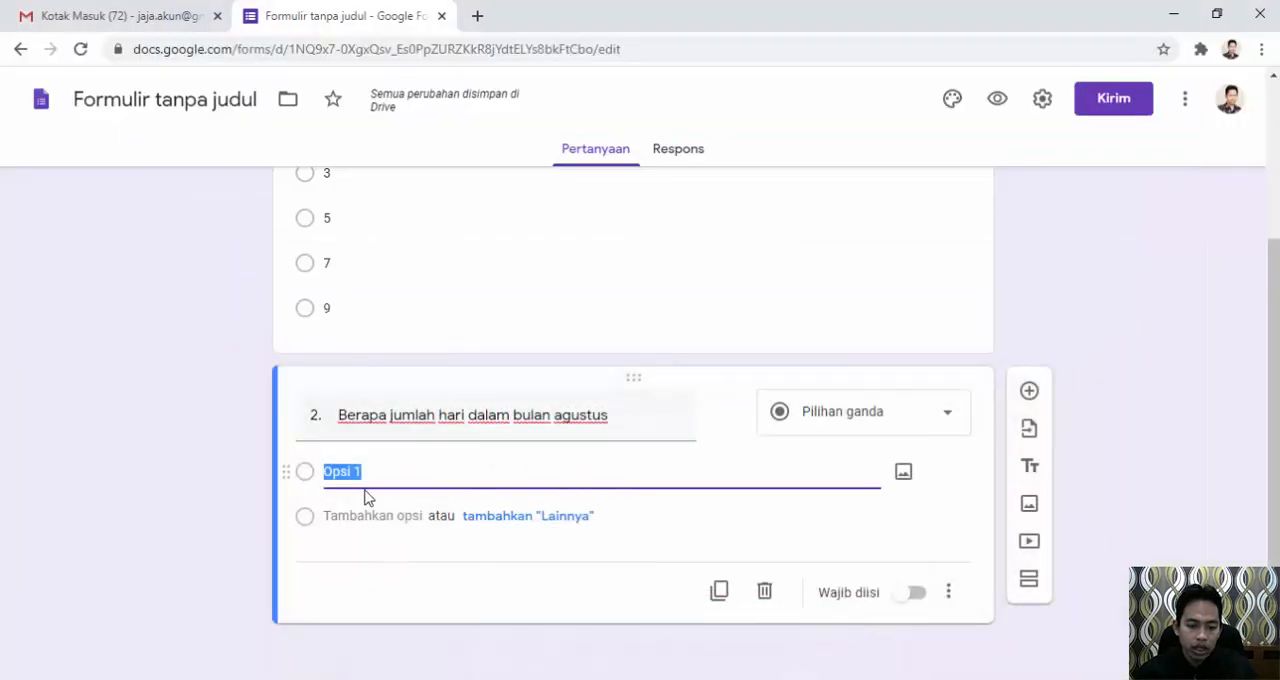
text(29)
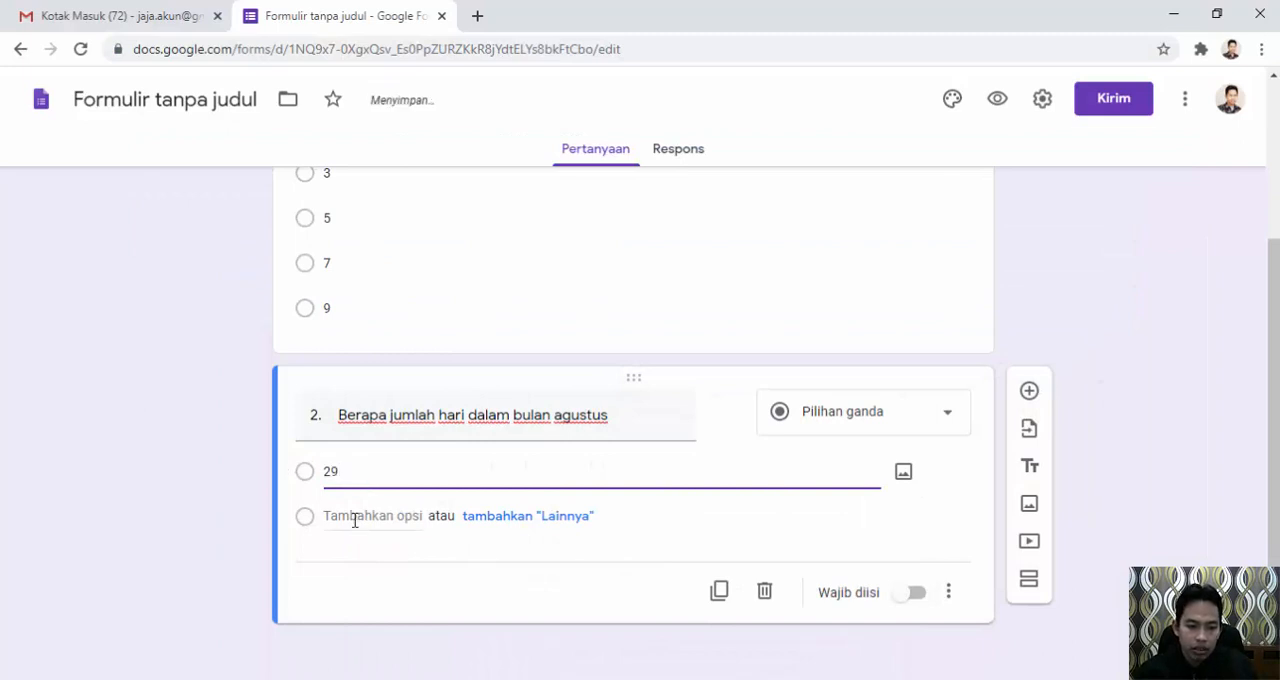
click(354, 516)
text(30)
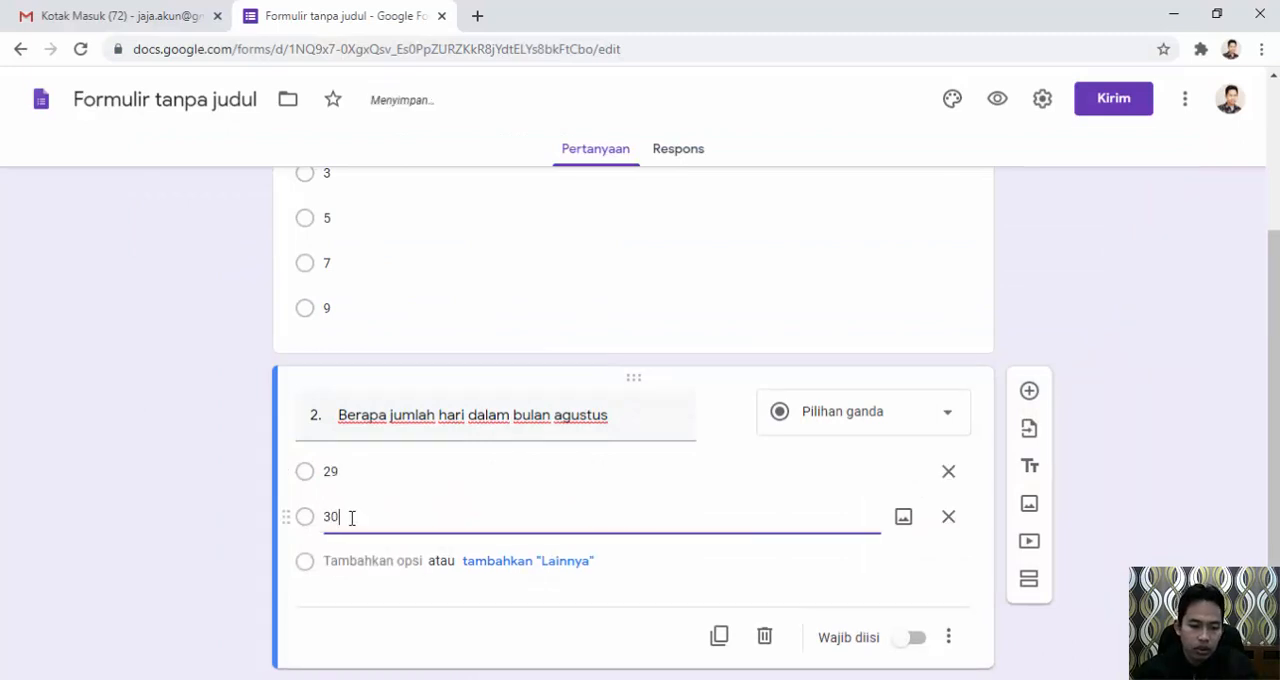
click(366, 560)
text(31)
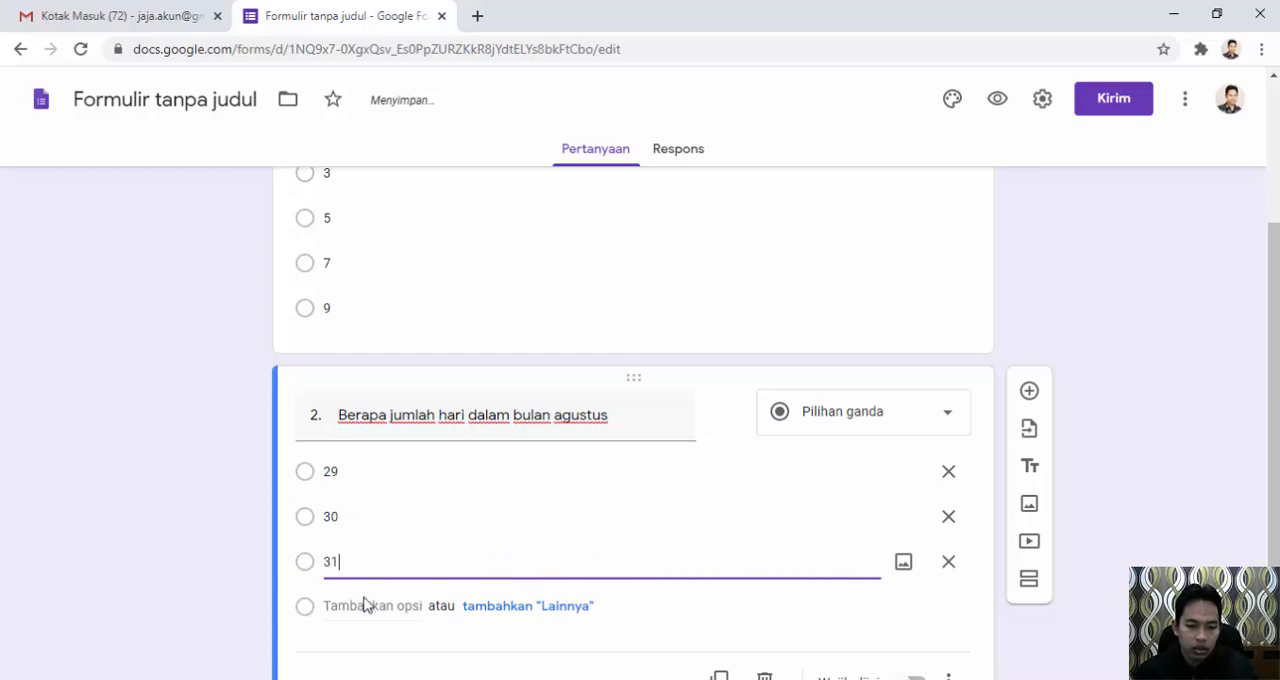
click(364, 605)
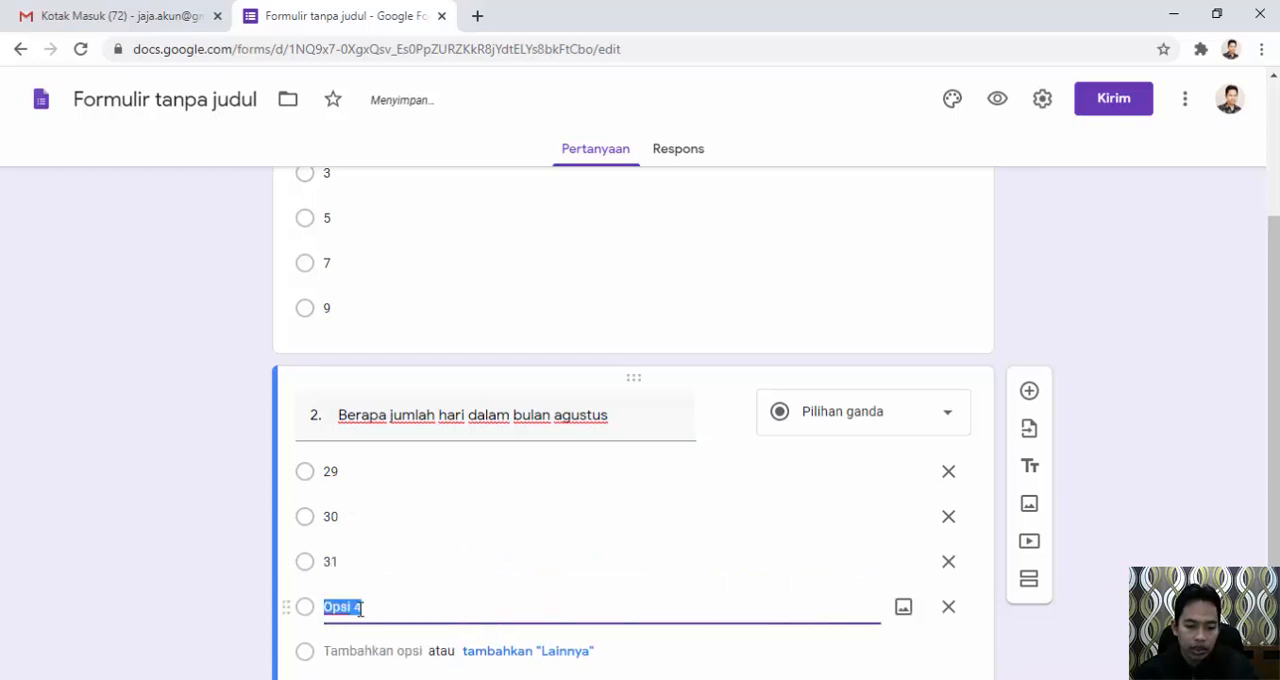
text(32)
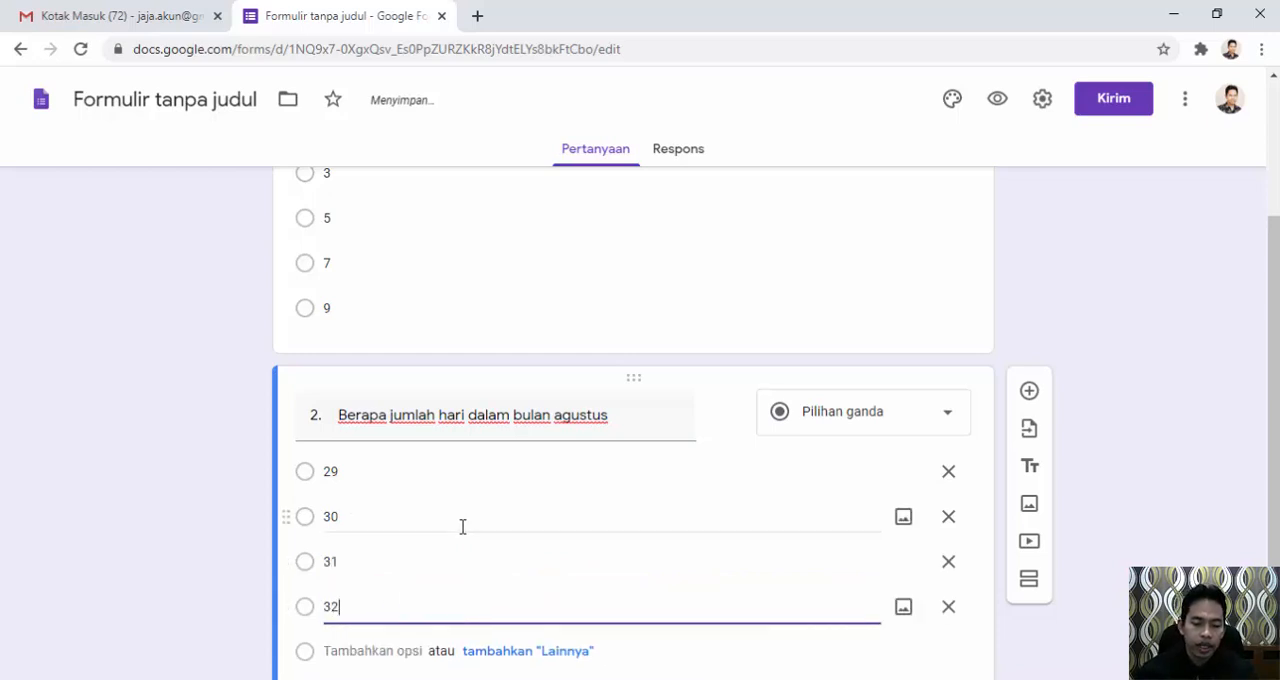
Add a third question and paste "Berapa hasil perjumlahan 6 + 5 =" from the Word document as its title.
scroll(240, 474, up, 3)
scroll(240, 474, down, 3)
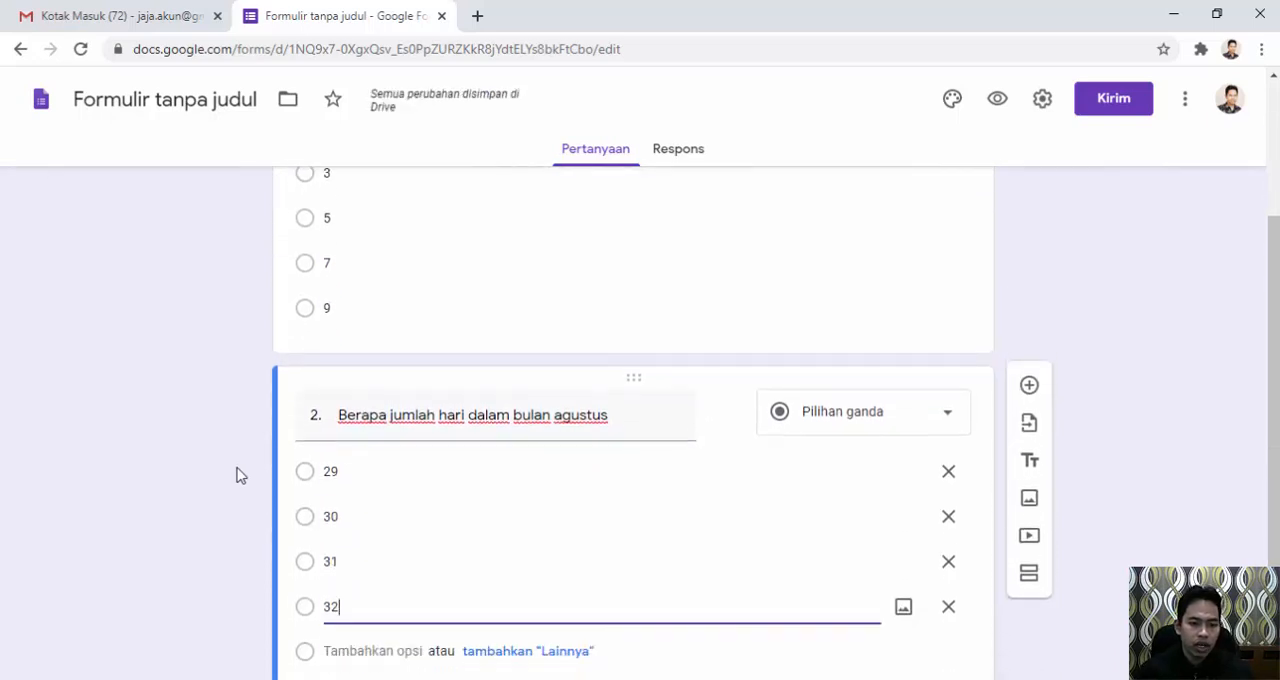
scroll(240, 476, down, 1)
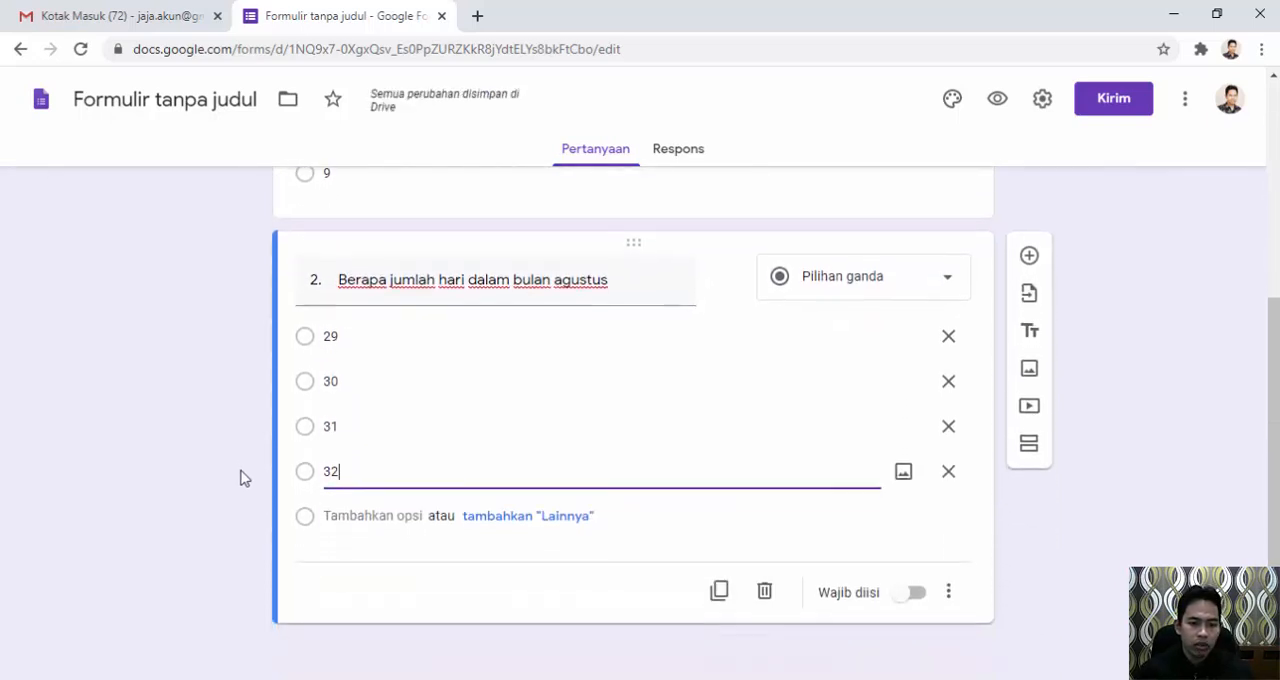
click(1030, 257)
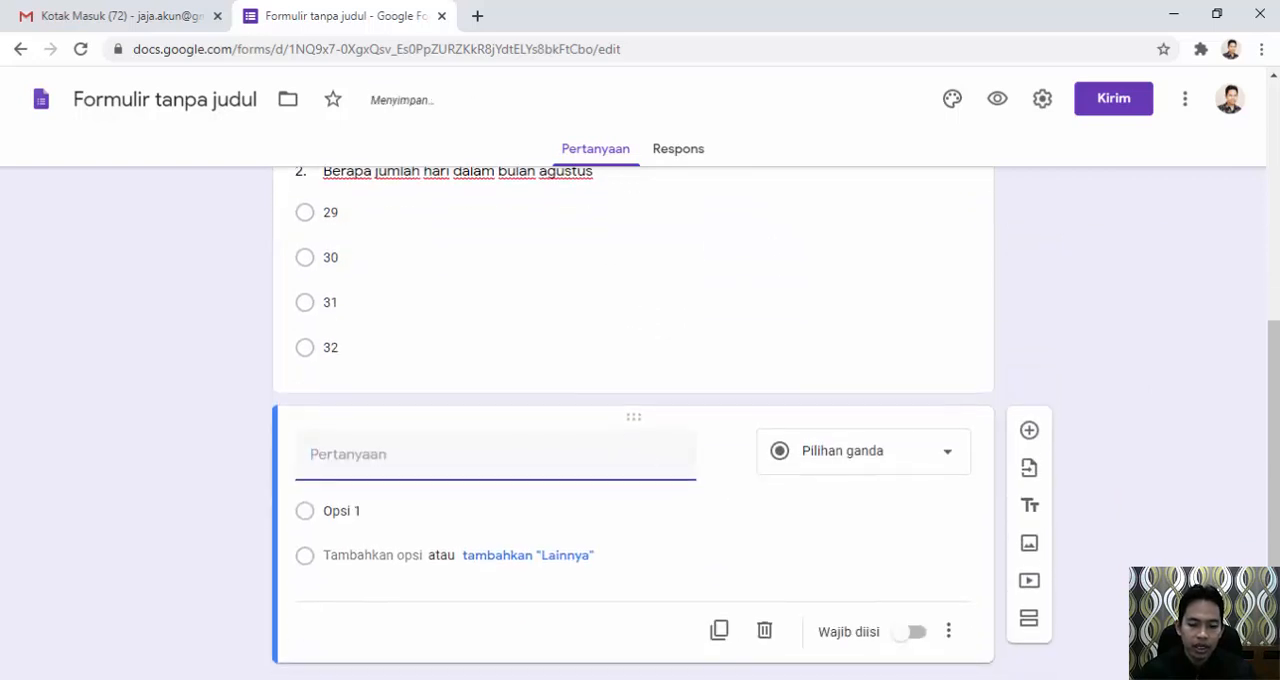
key(alt+Tab)
drag(575, 403, 414, 405)
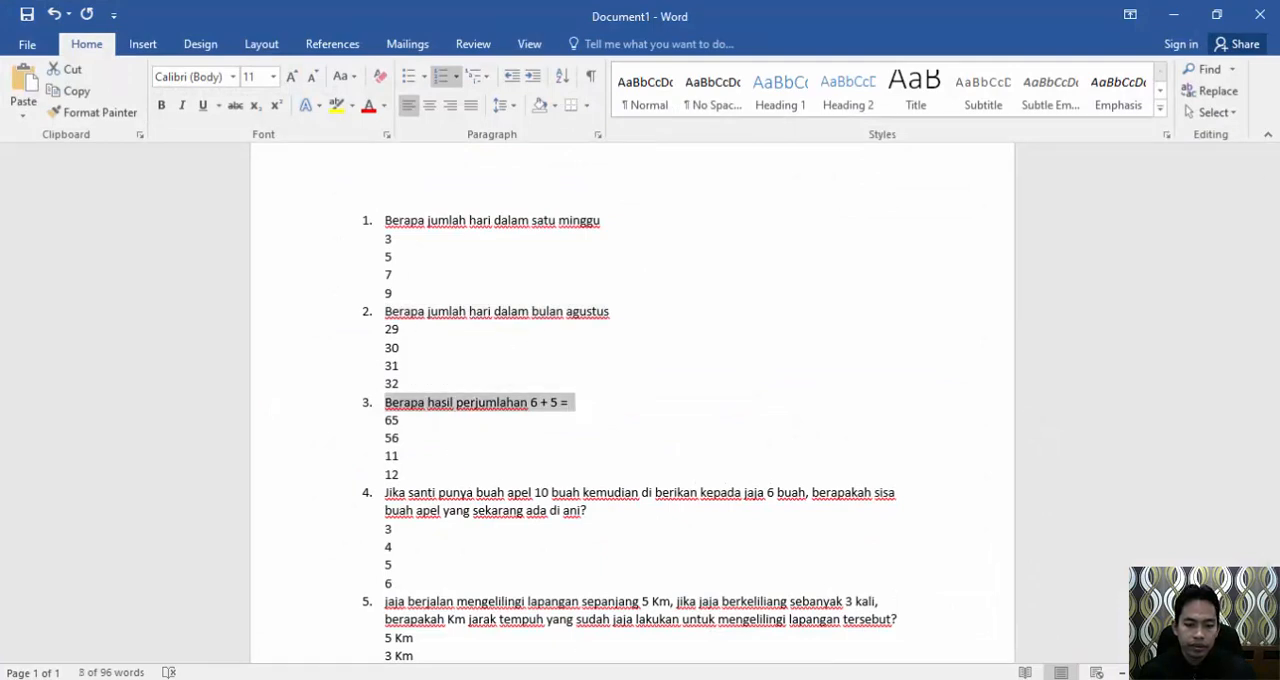
key(alt+Tab)
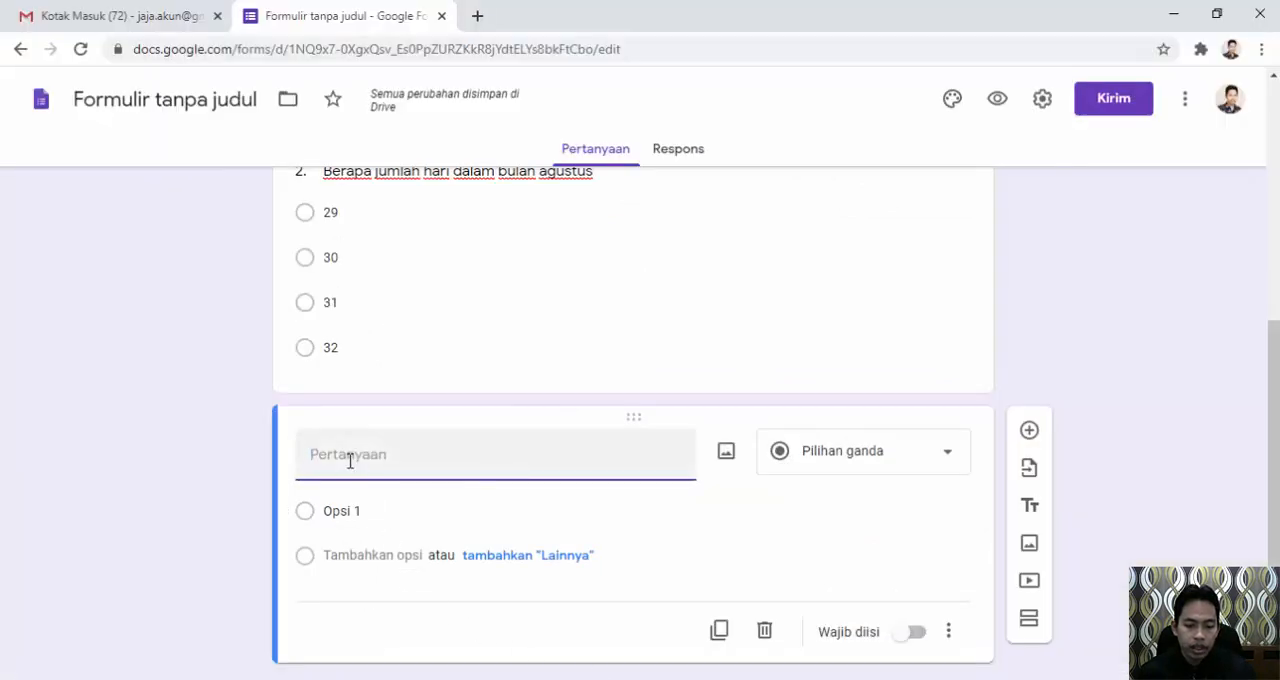
text(3.	Berapa hasil perjumlahan 6 + 5 =)
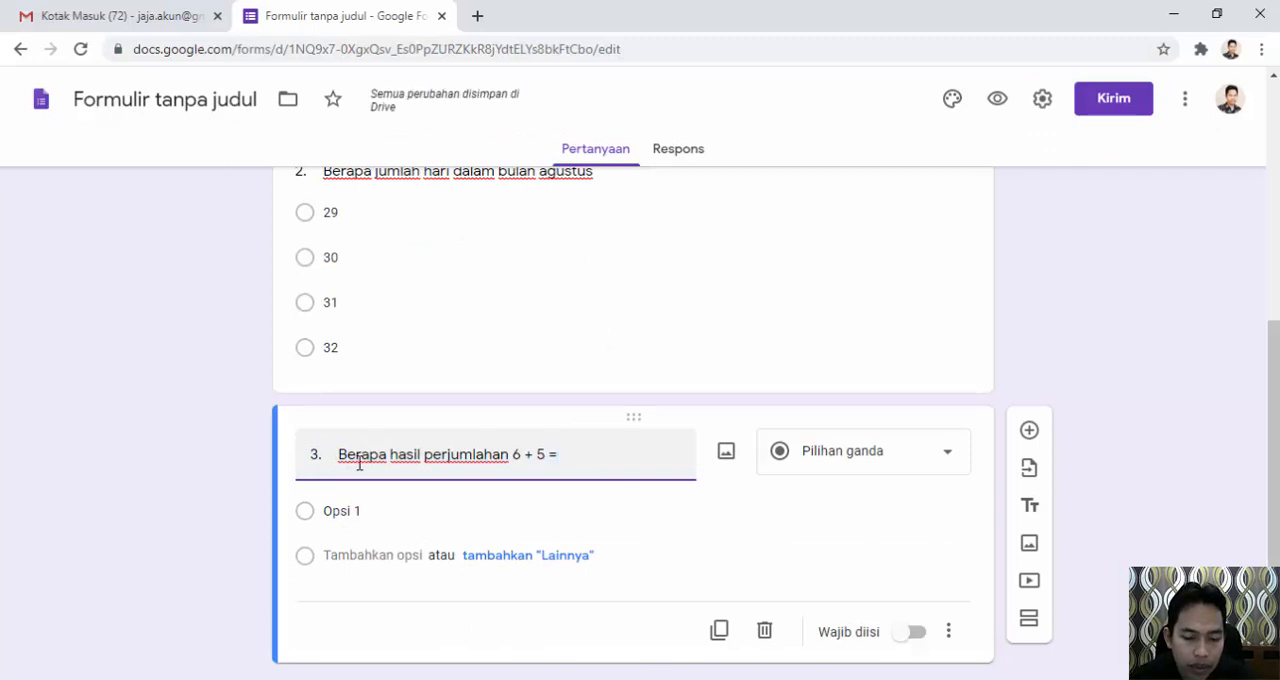
Enter 65, 56, 11 and 12 as the answer options of the third question, following the Word document.
click(344, 513)
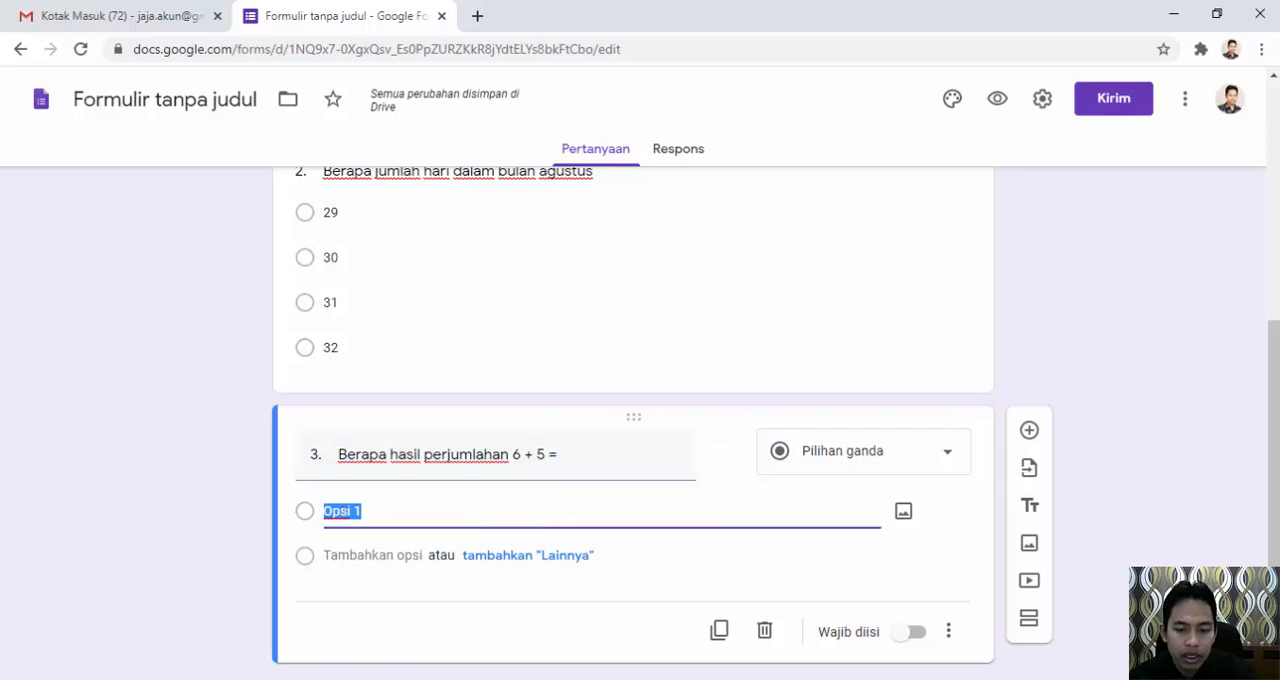
key(alt+Tab)
key(alt+Tab)
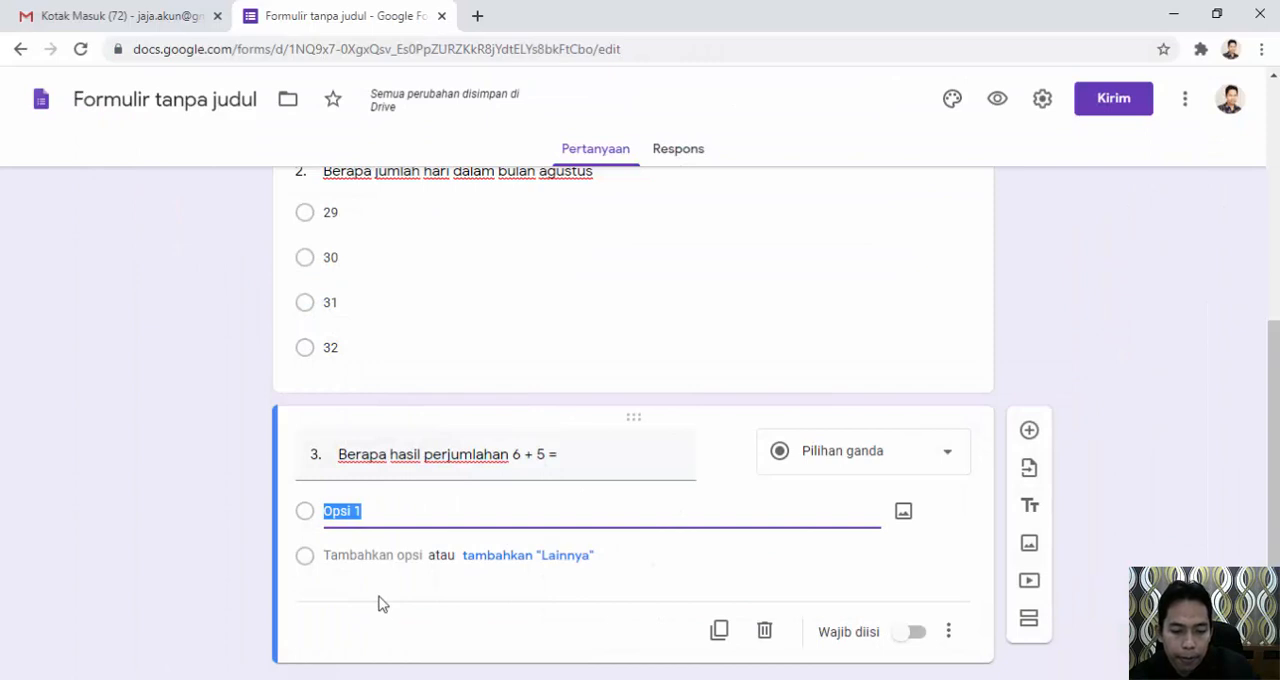
text(65)
click(366, 556)
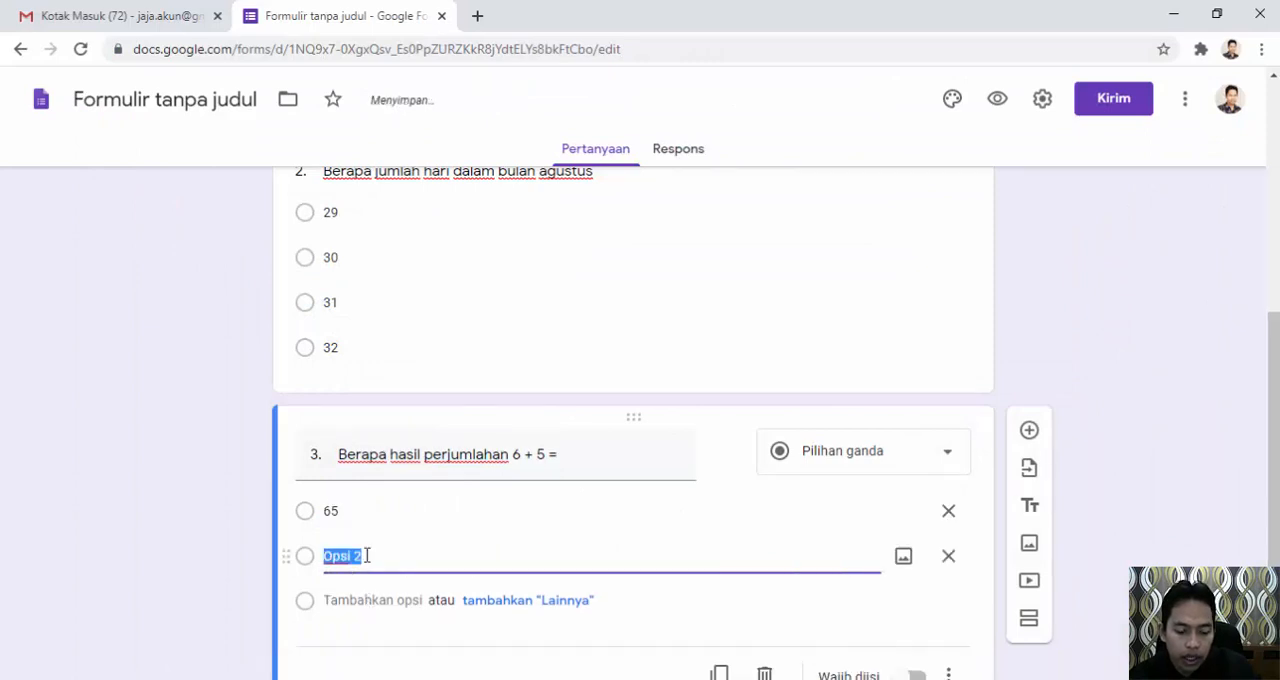
text(56)
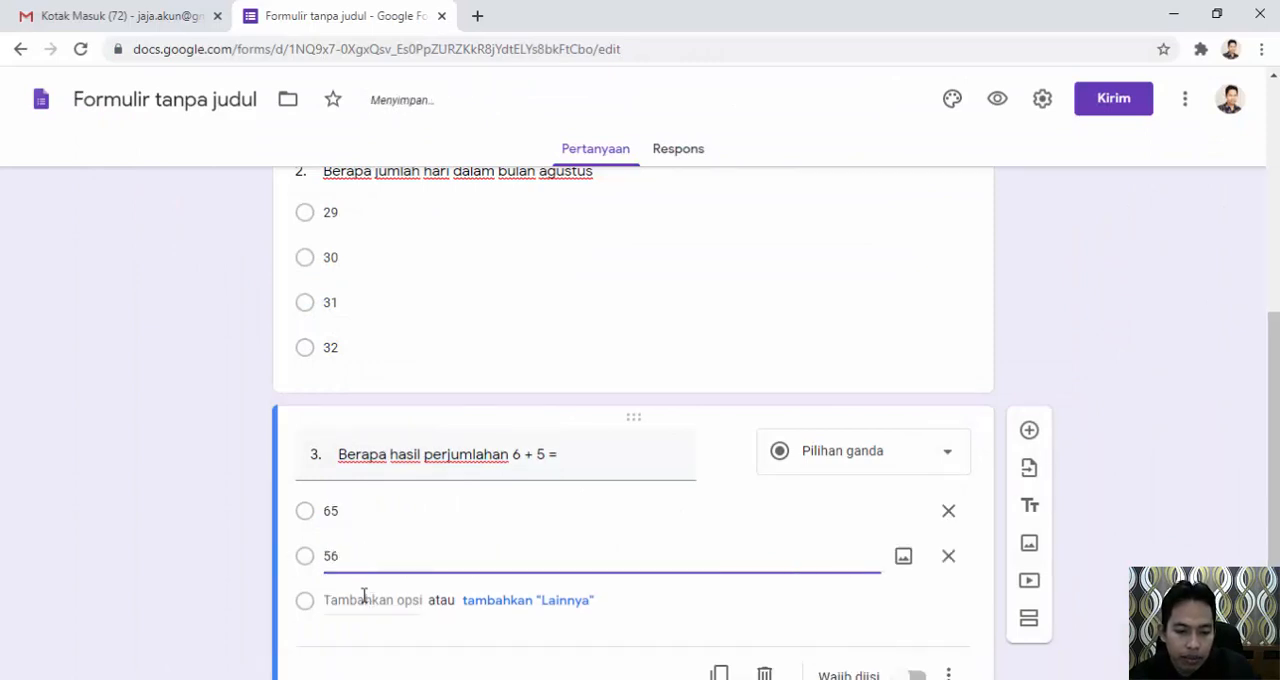
click(363, 600)
key(alt+Tab)
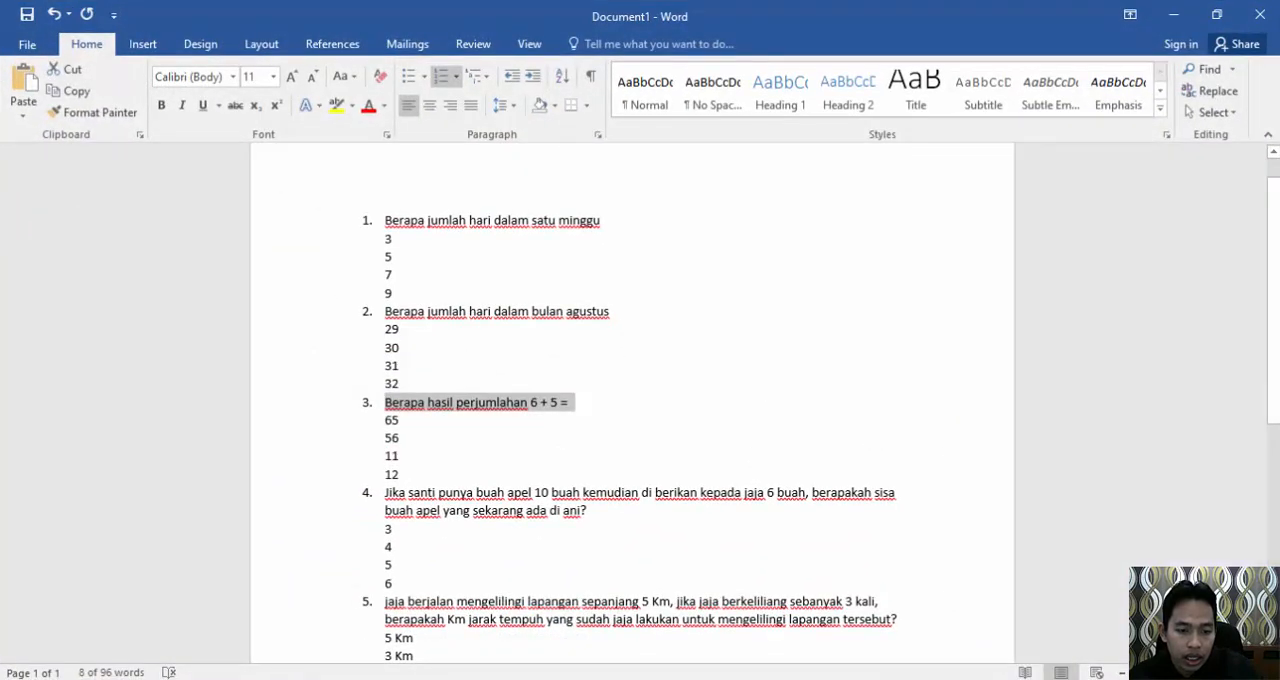
key(alt+Tab)
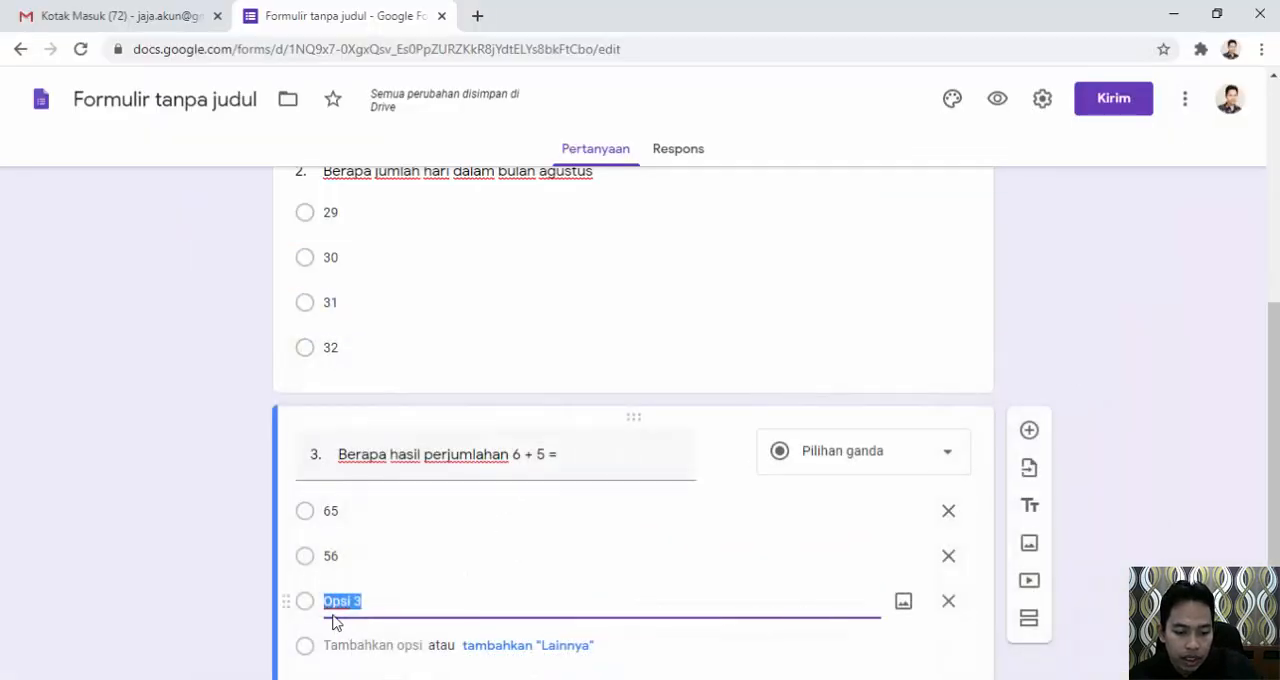
text(11)
click(347, 645)
text(1)
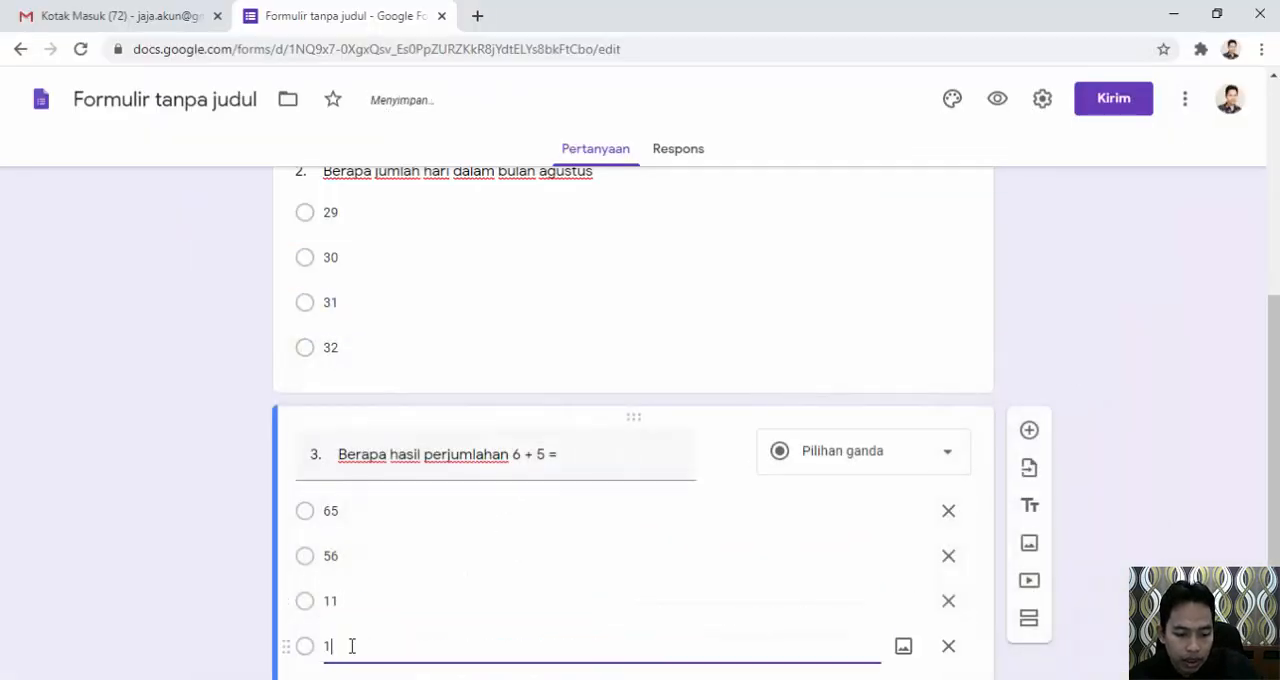
text(2)
Add a fourth question and paste the Word document's question 4, about sharing 10 apples, as its title.
scroll(270, 479, down, 1)
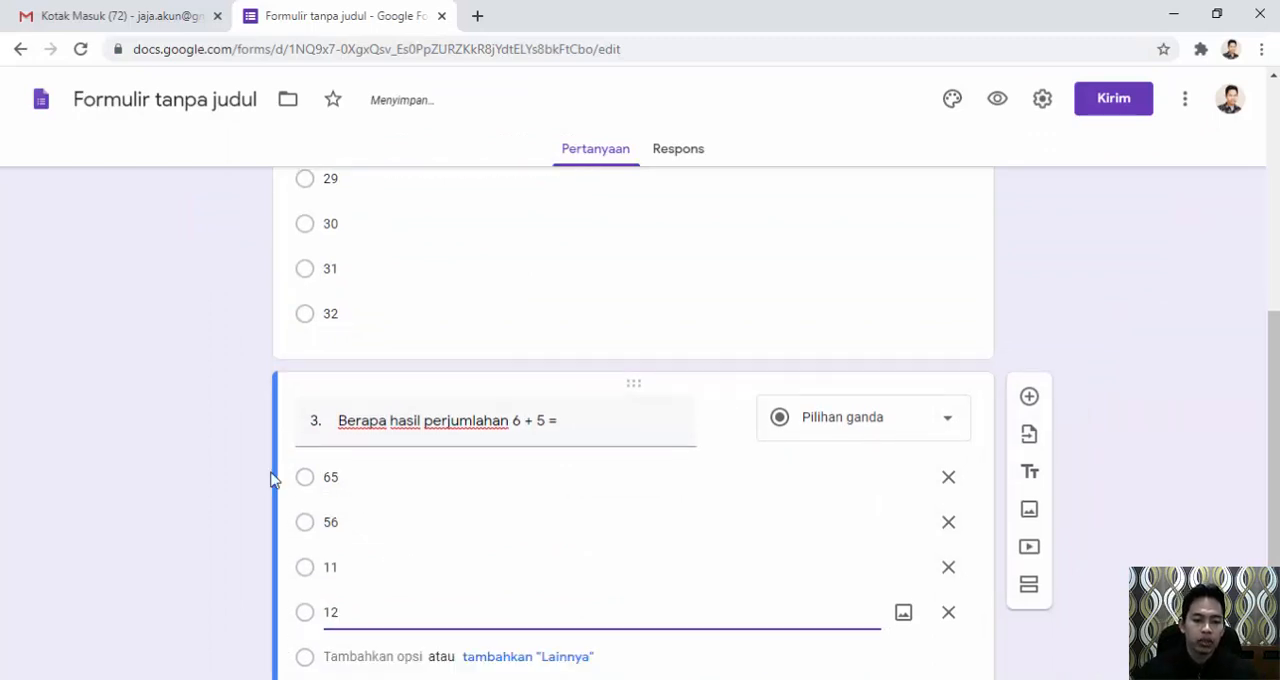
scroll(270, 479, down, 3)
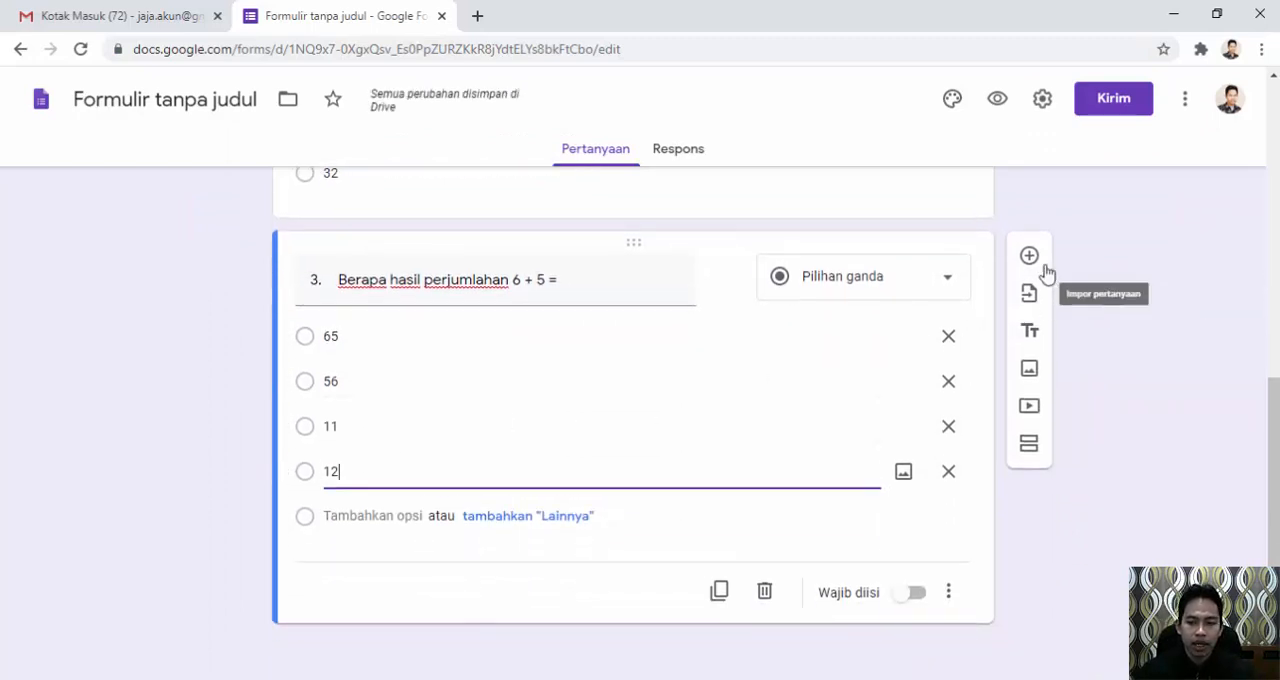
click(1031, 258)
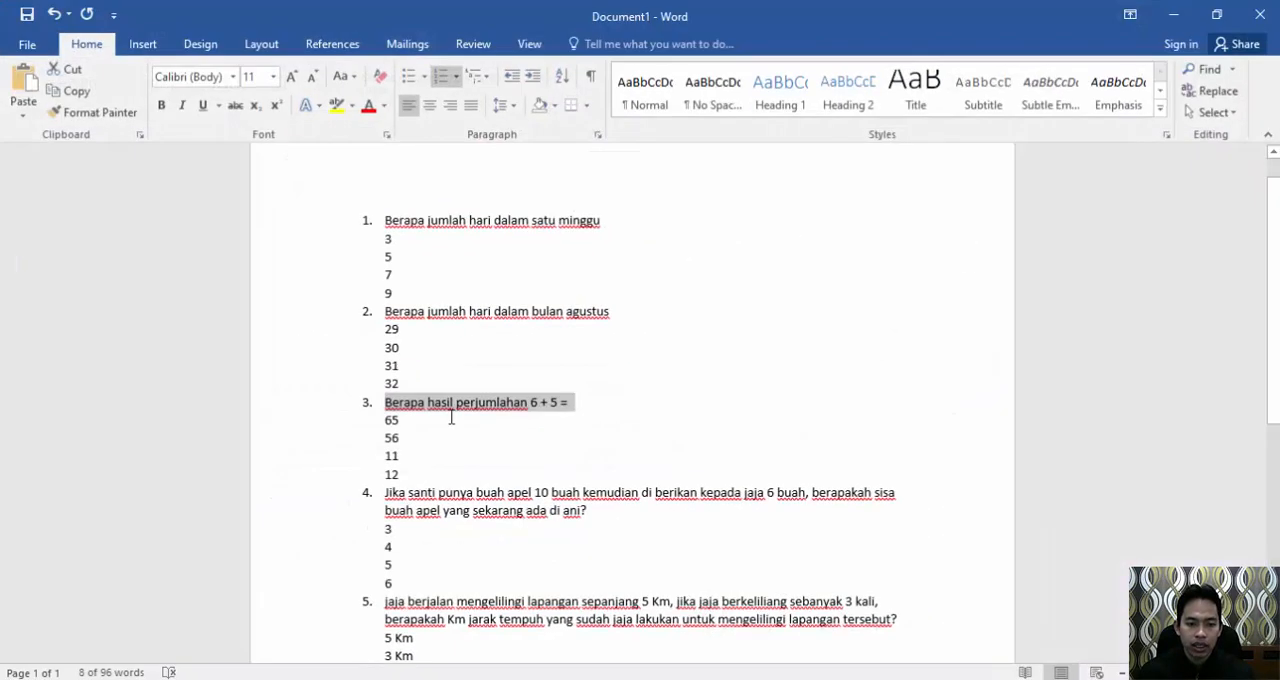
scroll(451, 417, down, 1)
drag(594, 467, 397, 449)
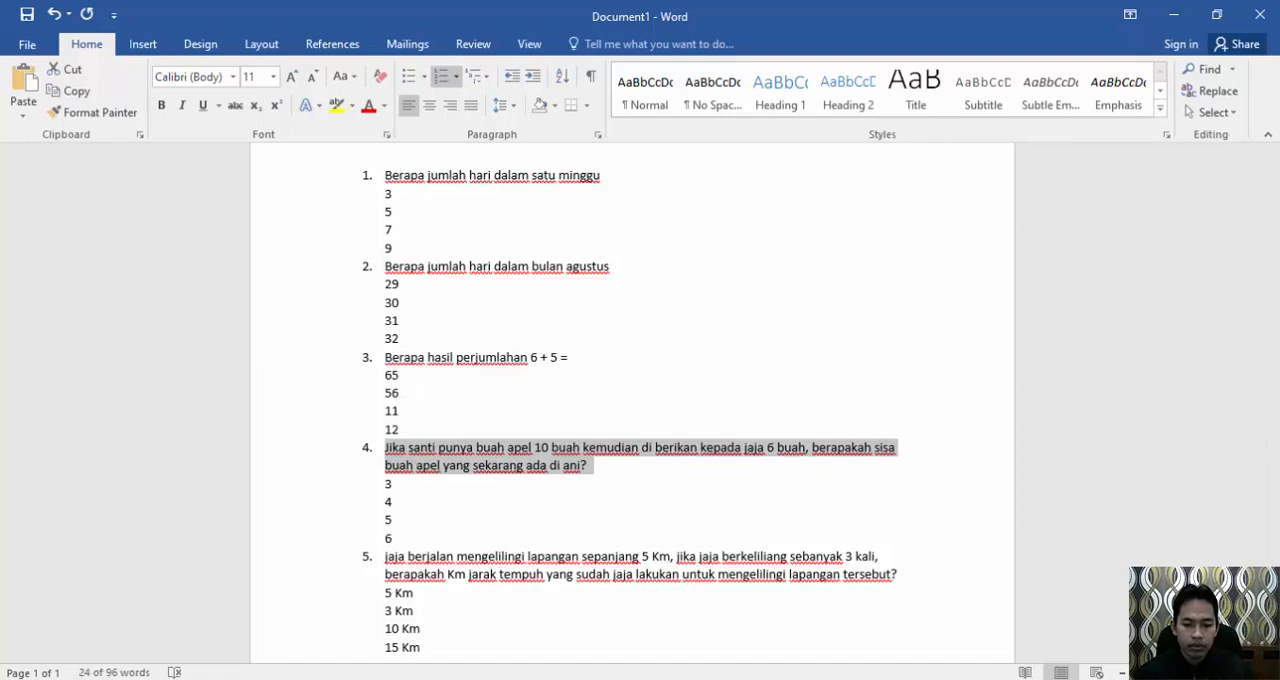
key(alt+Tab)
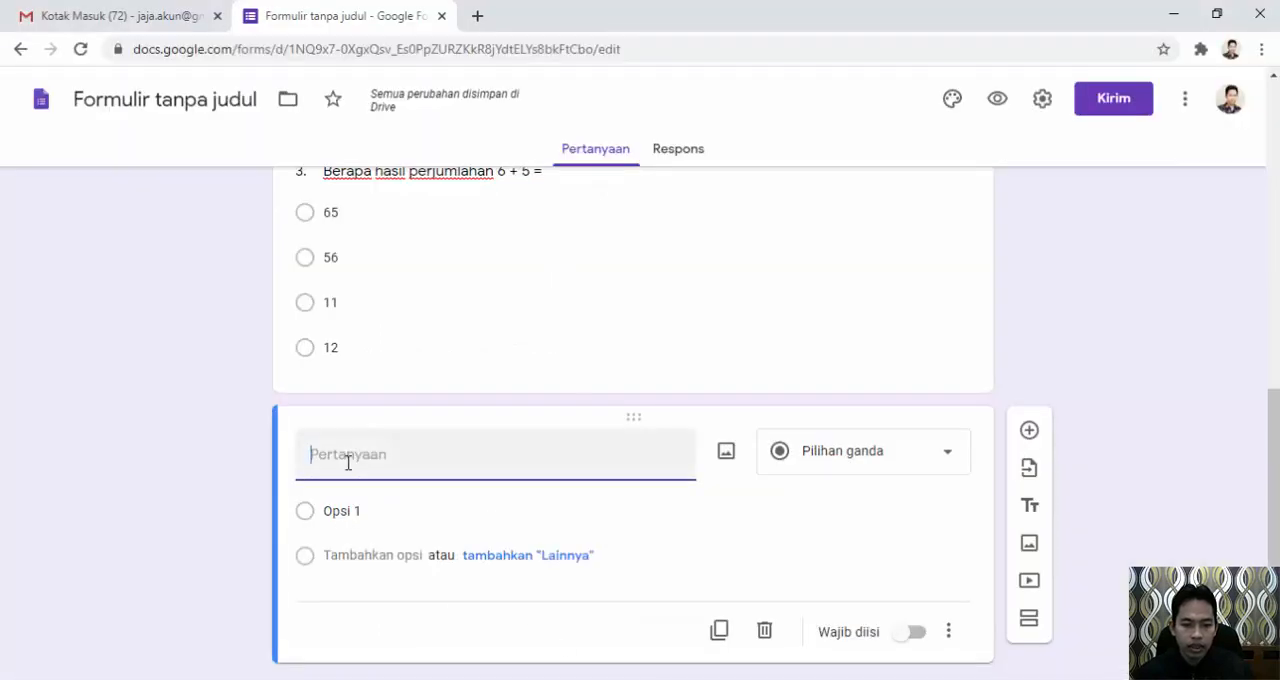
text(4.	Jika santi punya buah apel 10 buah kemudian di berikan kepada jaja 6 buah, berapakah sisa buah apel yang sekarang ada di ani?)
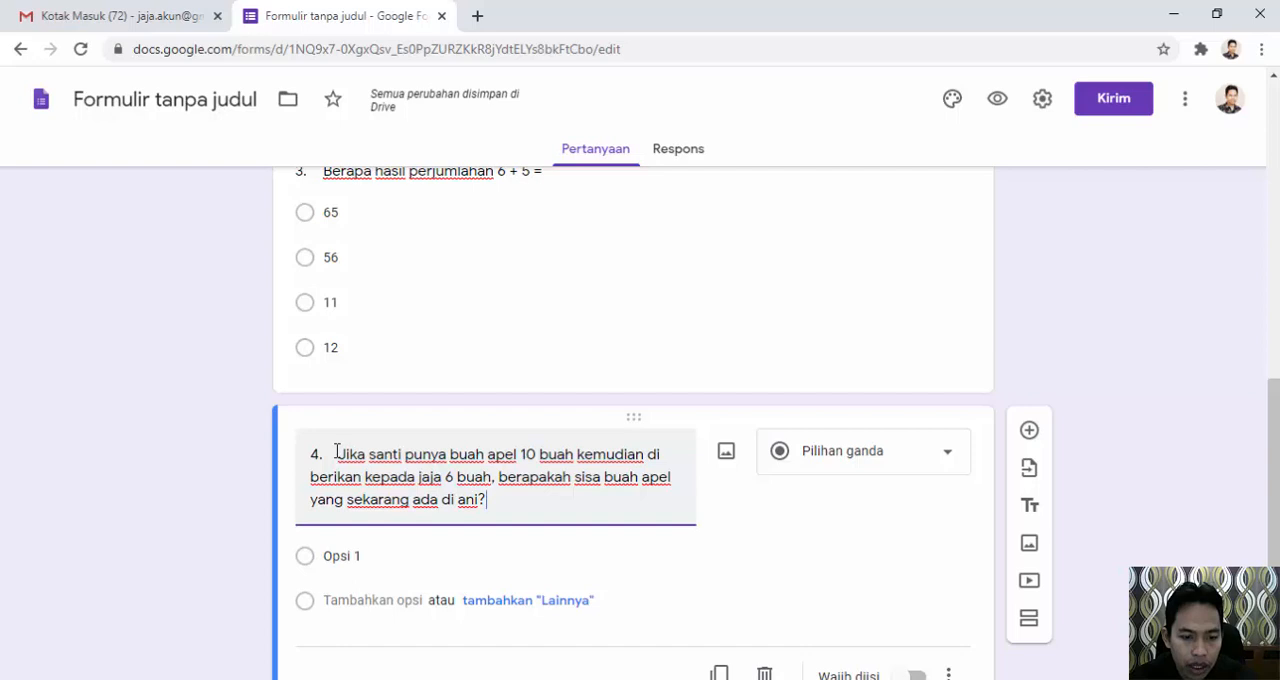
Enter 3, 4, 5 and 6 as the answer options of the apple question, following the Word document.
click(755, 679)
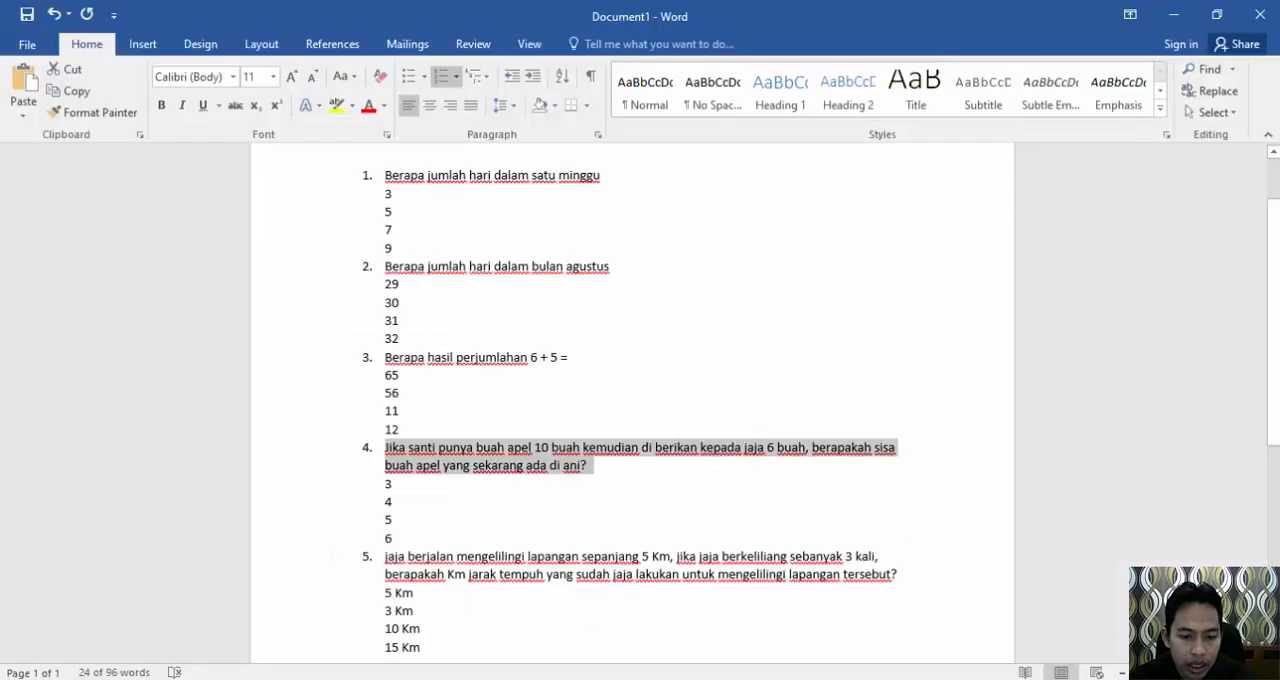
click(711, 679)
click(364, 555)
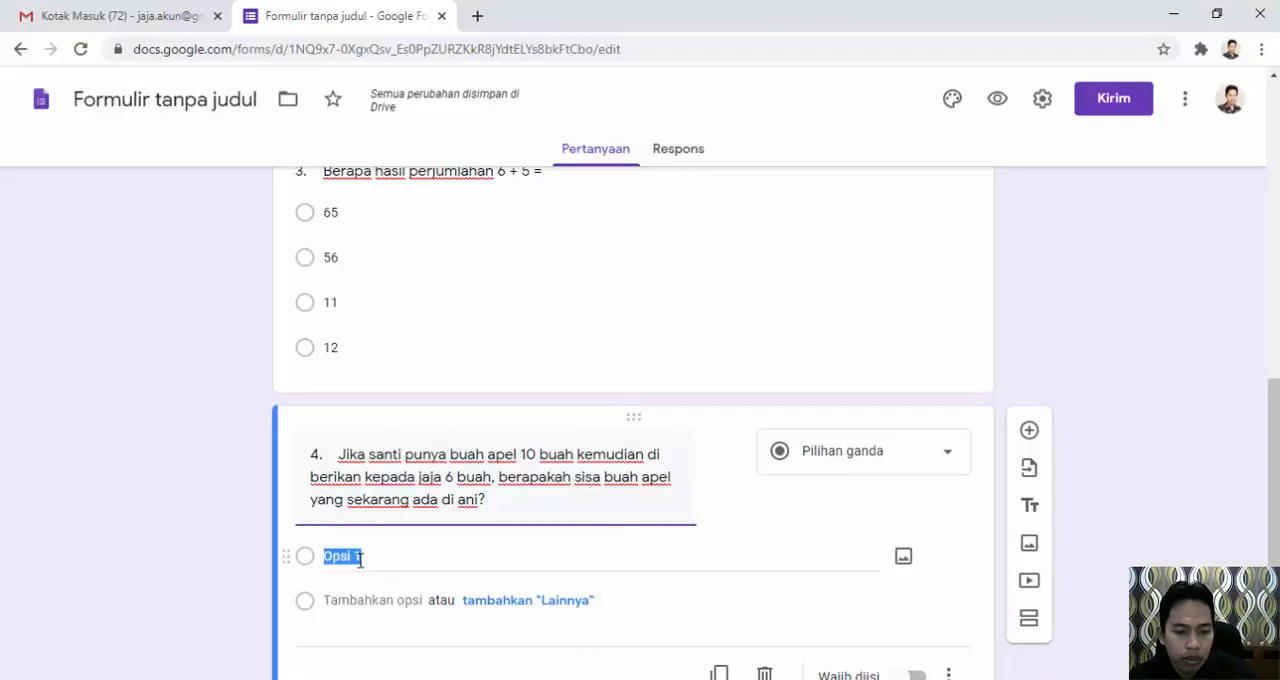
text(3)
click(358, 601)
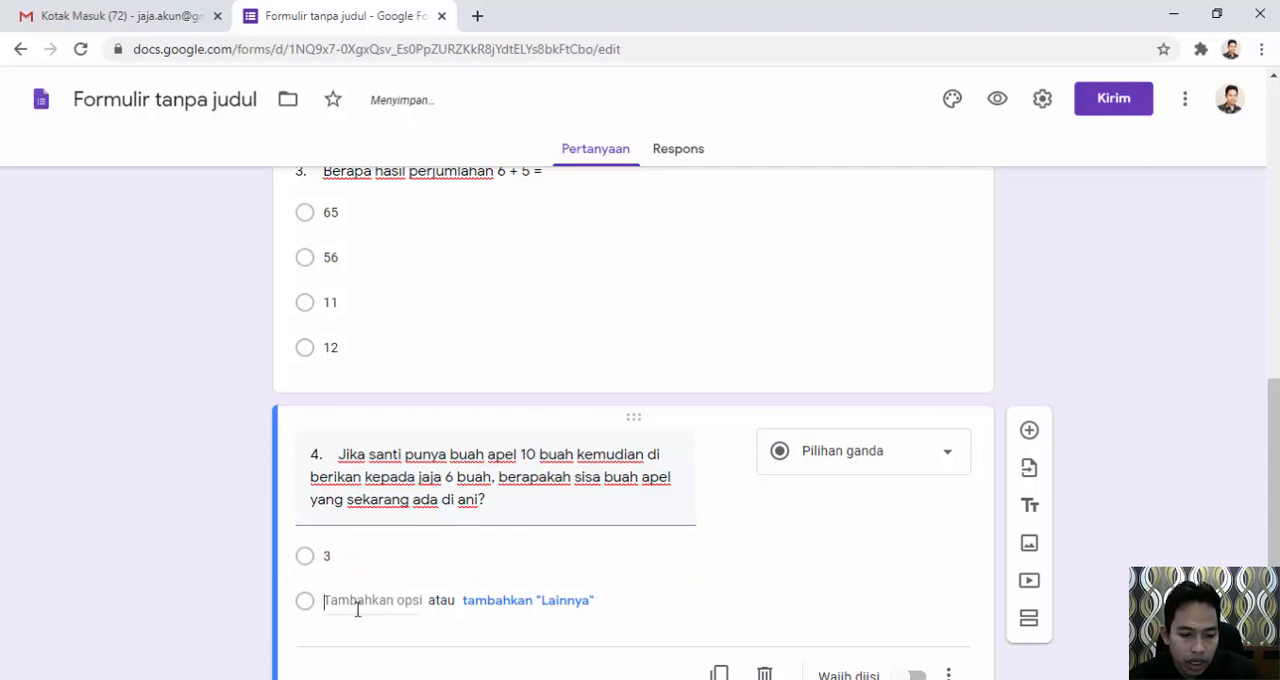
text(4)
click(366, 645)
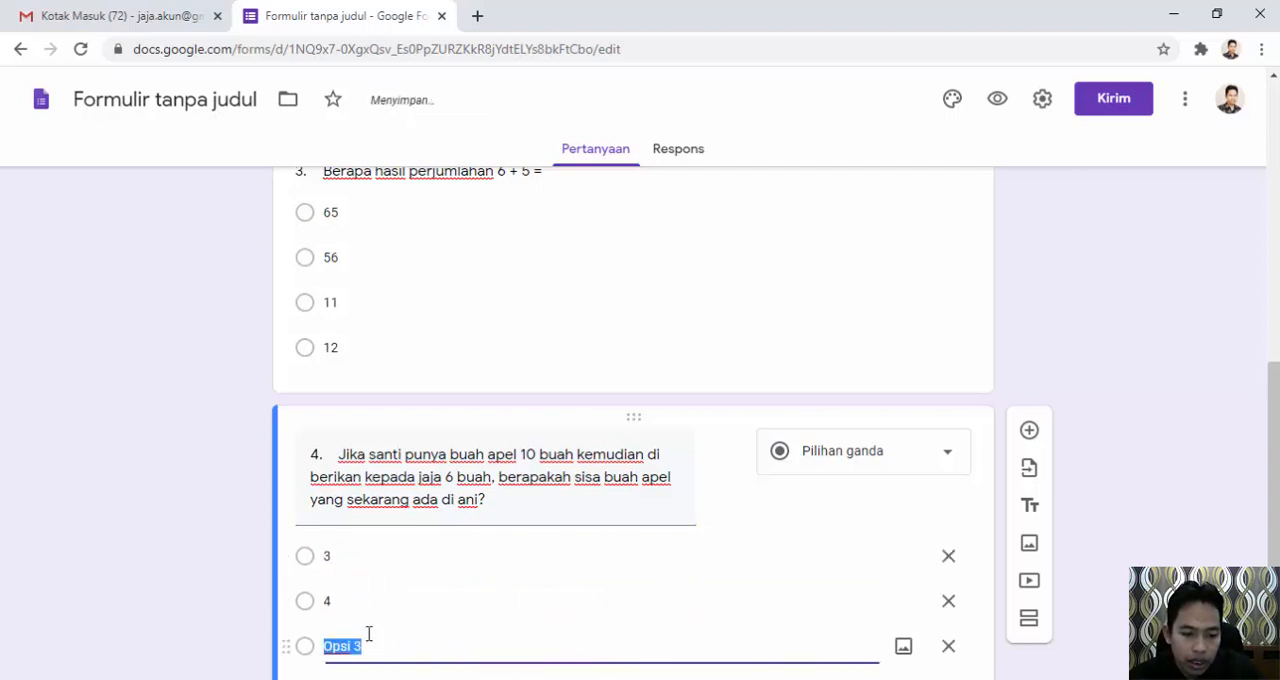
text(5)
click(367, 597)
text(6)
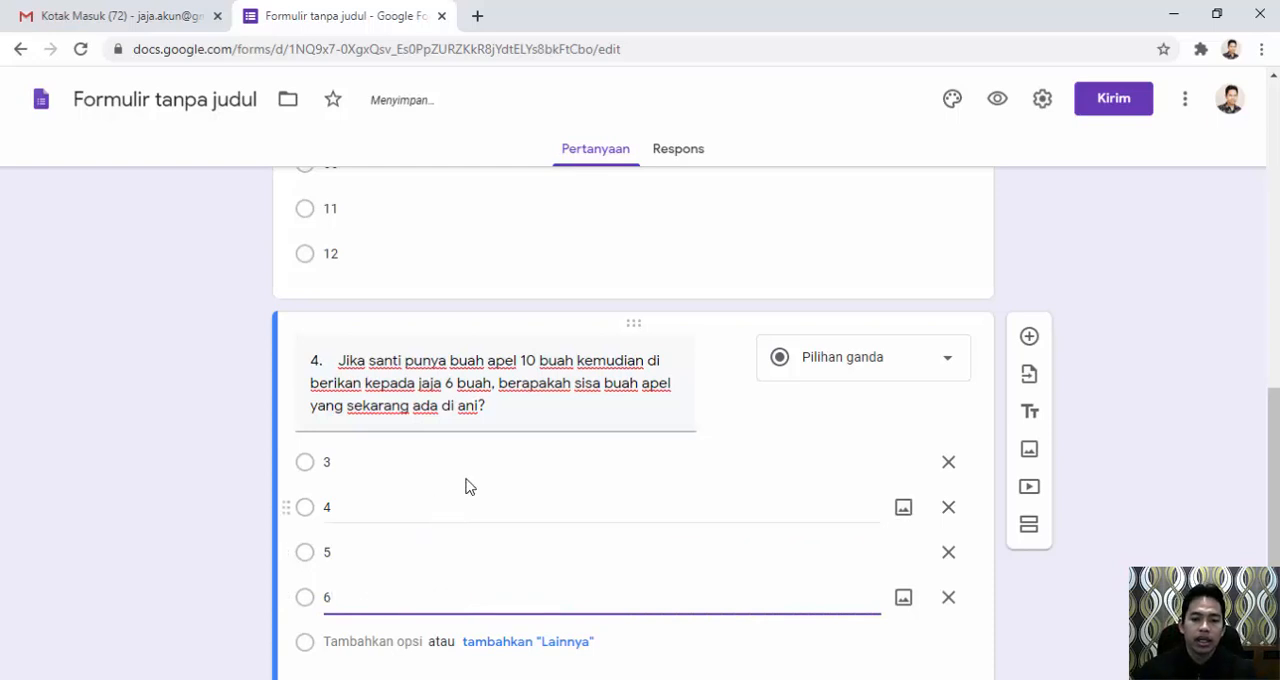
Add a fifth question and paste the Word document's question 5, about walking 3 laps around a 5 Km field, as its title.
click(1030, 338)
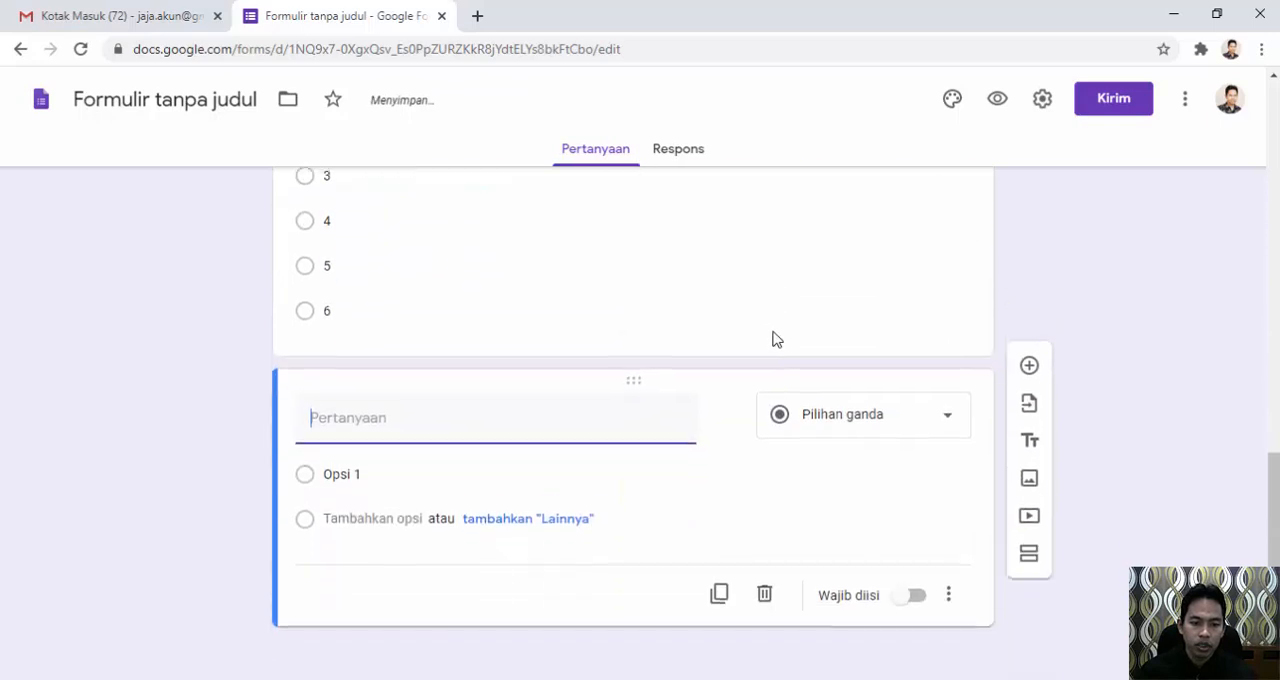
key(alt+Tab)
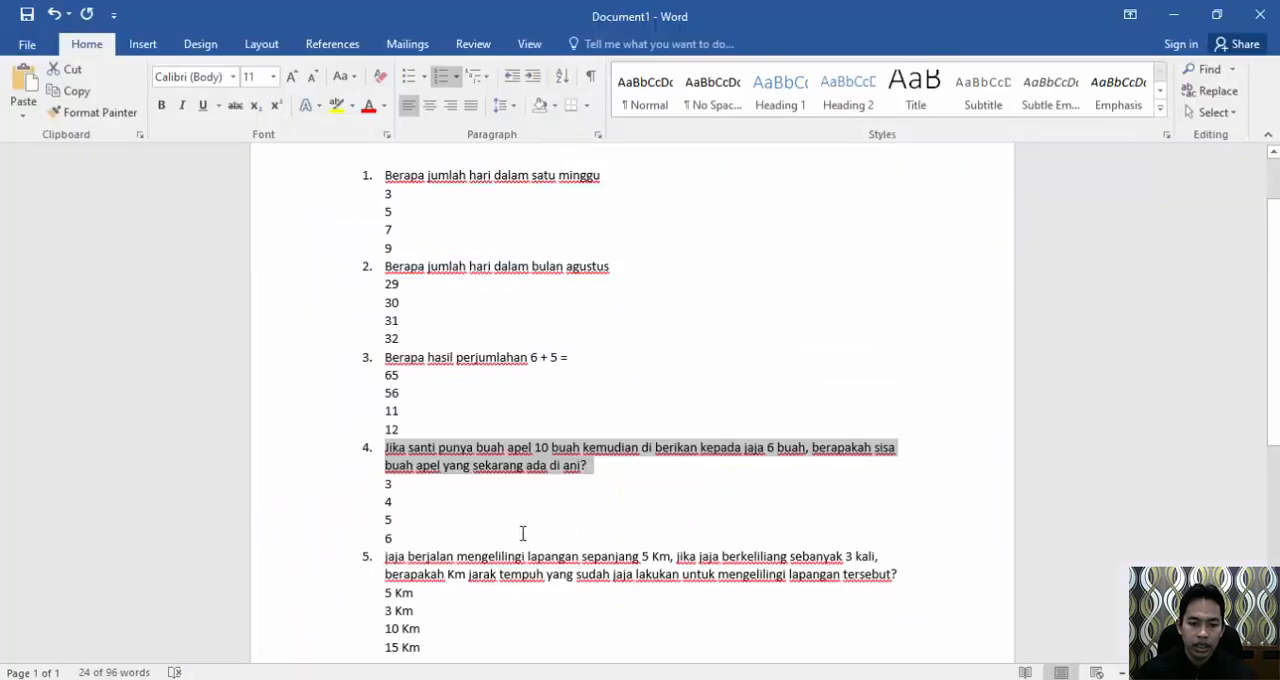
scroll(703, 499, down, 1)
drag(876, 527, 385, 511)
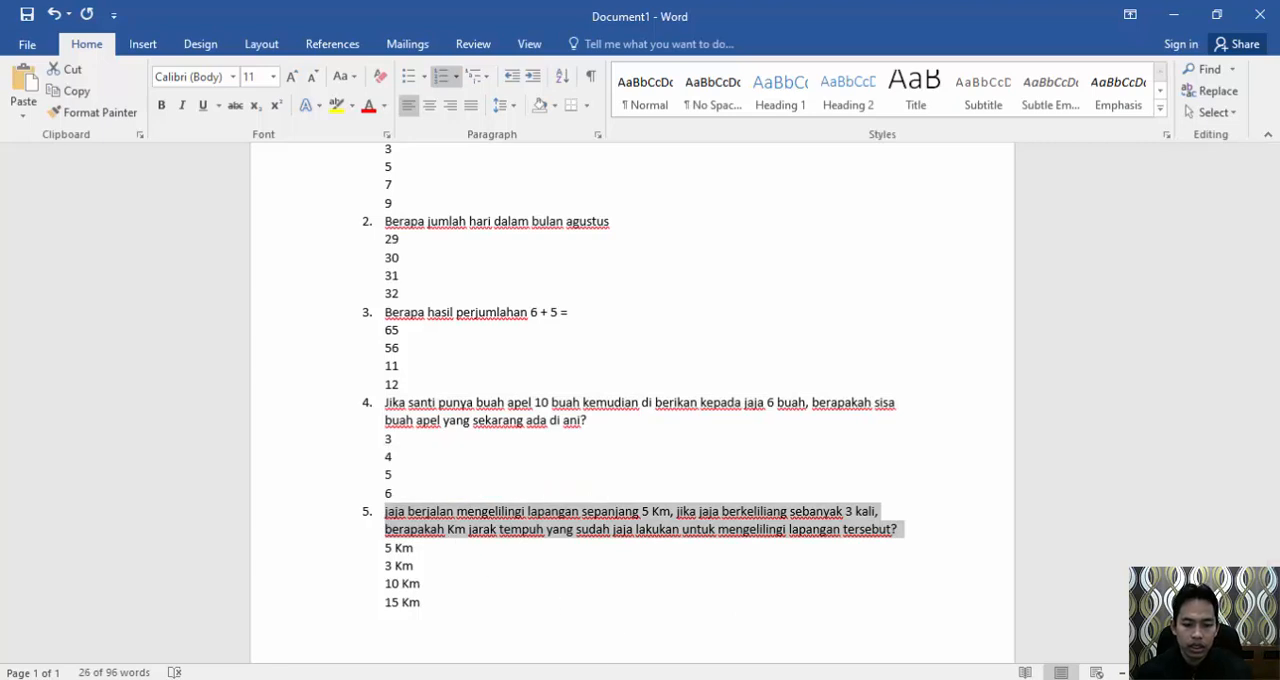
key(alt+Tab)
text(5.	jaja berjalan mengelilingi lapangan sepanjang 5 Km, jika jaja berkeliliang sebanyak 3 kali, berapakah Km jarak tempuh yang sudah jaja lakukan untuk mengelilingi lapangan tersebut?)
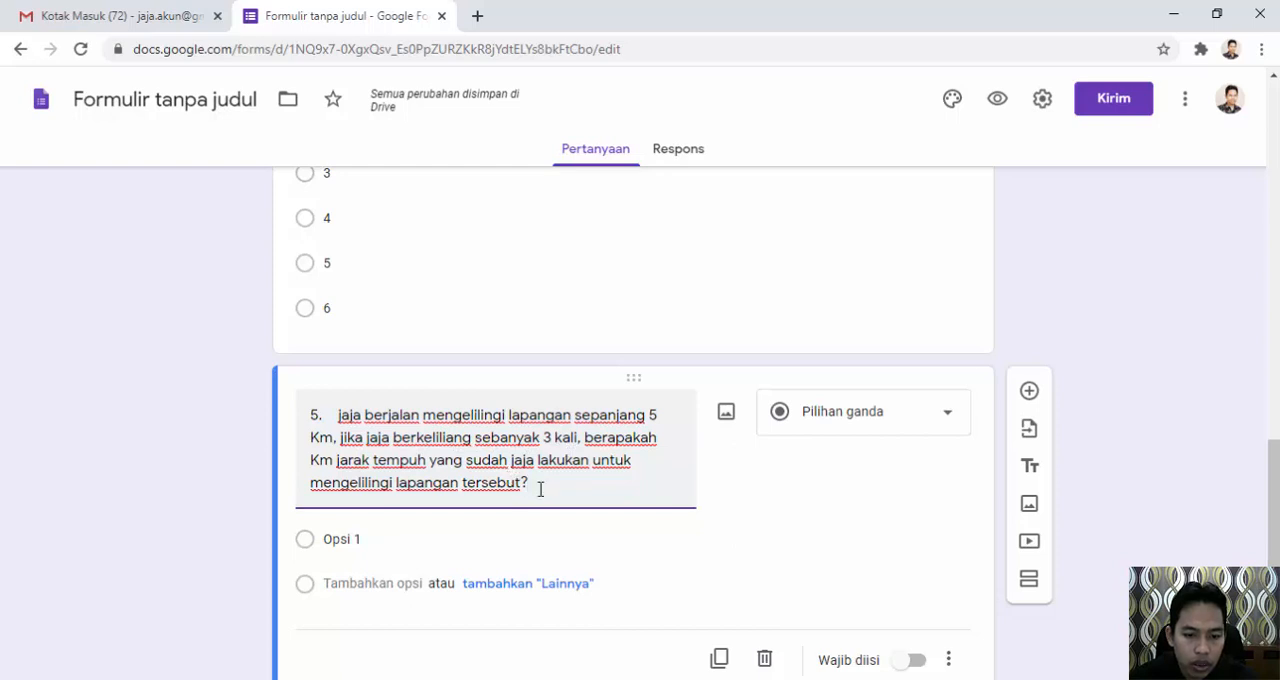
Enter 5 Km and 3 Km as the first two answer options of the fifth question, following the Word document.
click(366, 545)
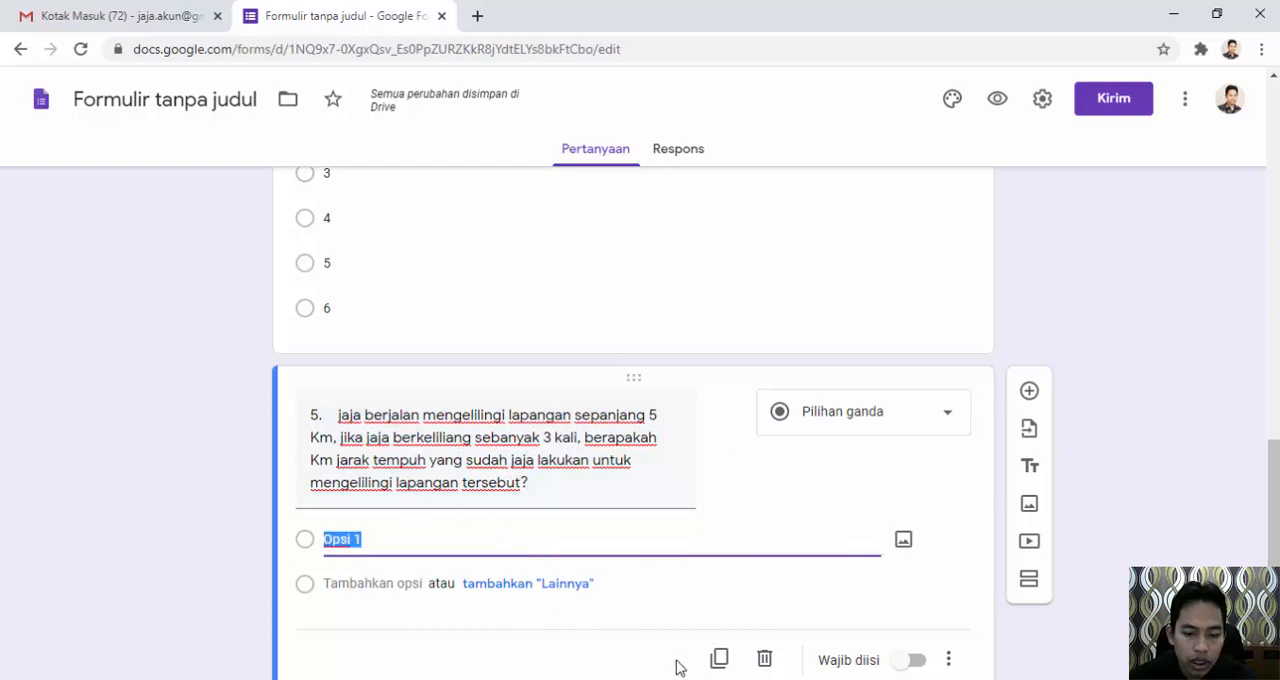
key(alt+Tab)
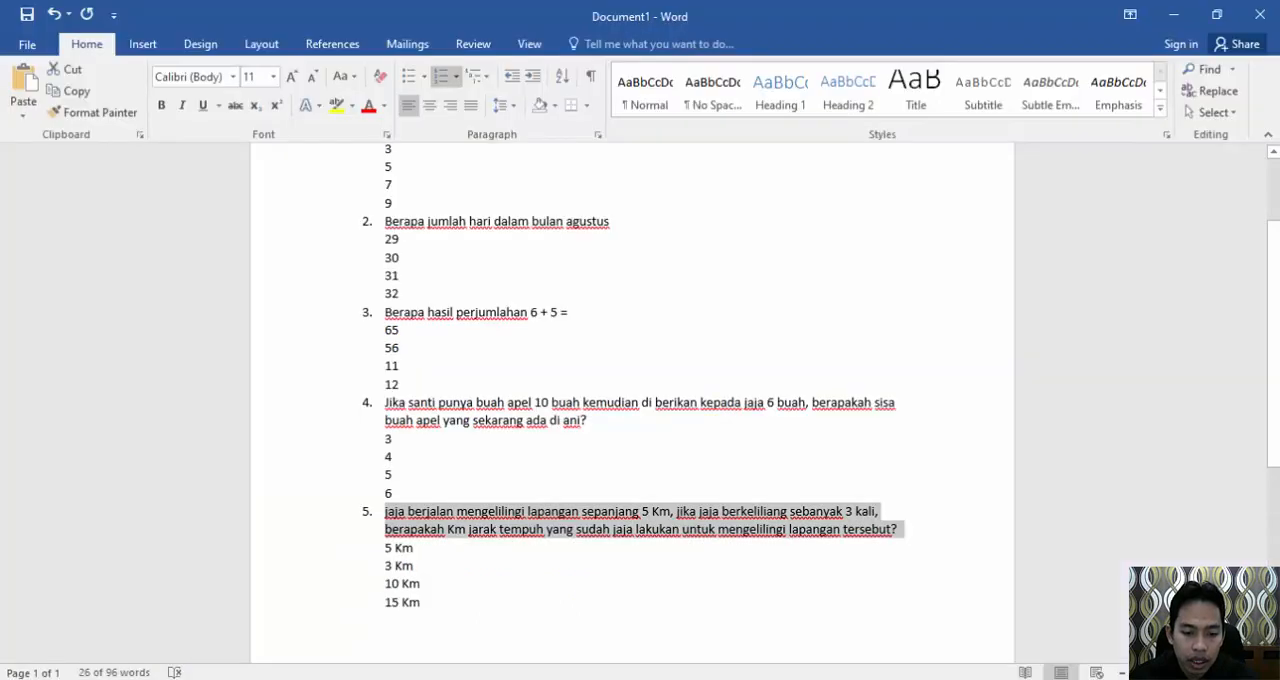
key(alt+Tab)
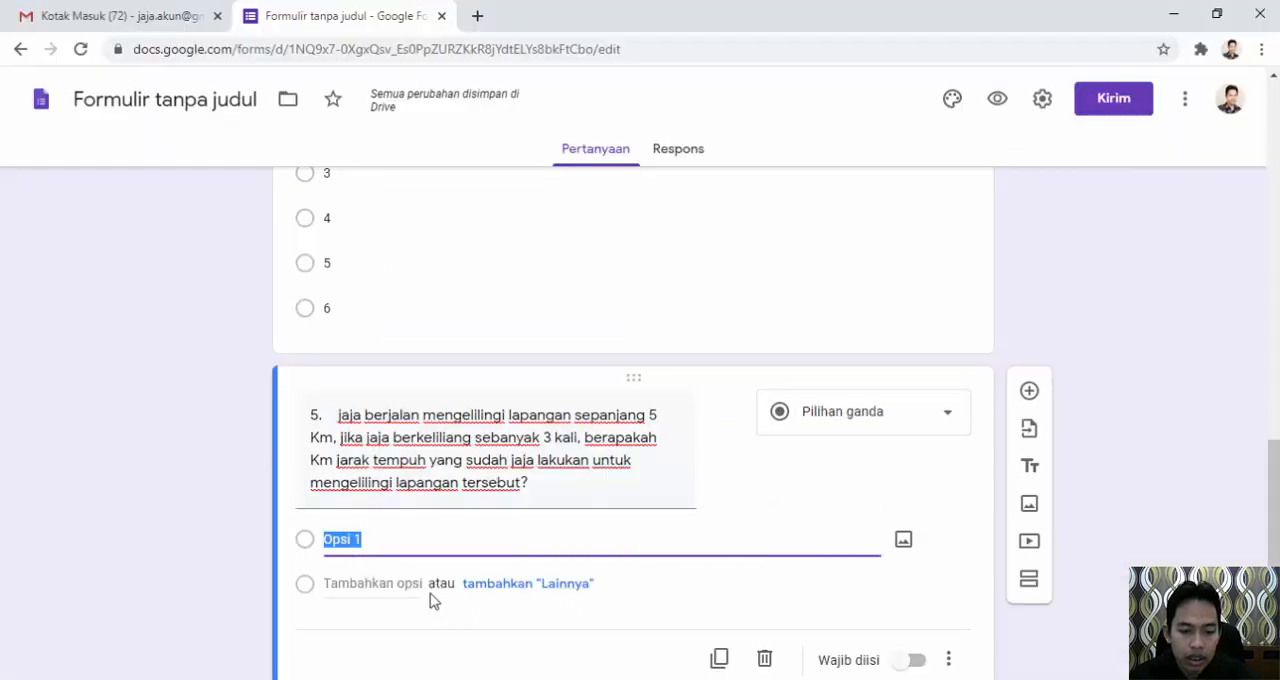
text(5)
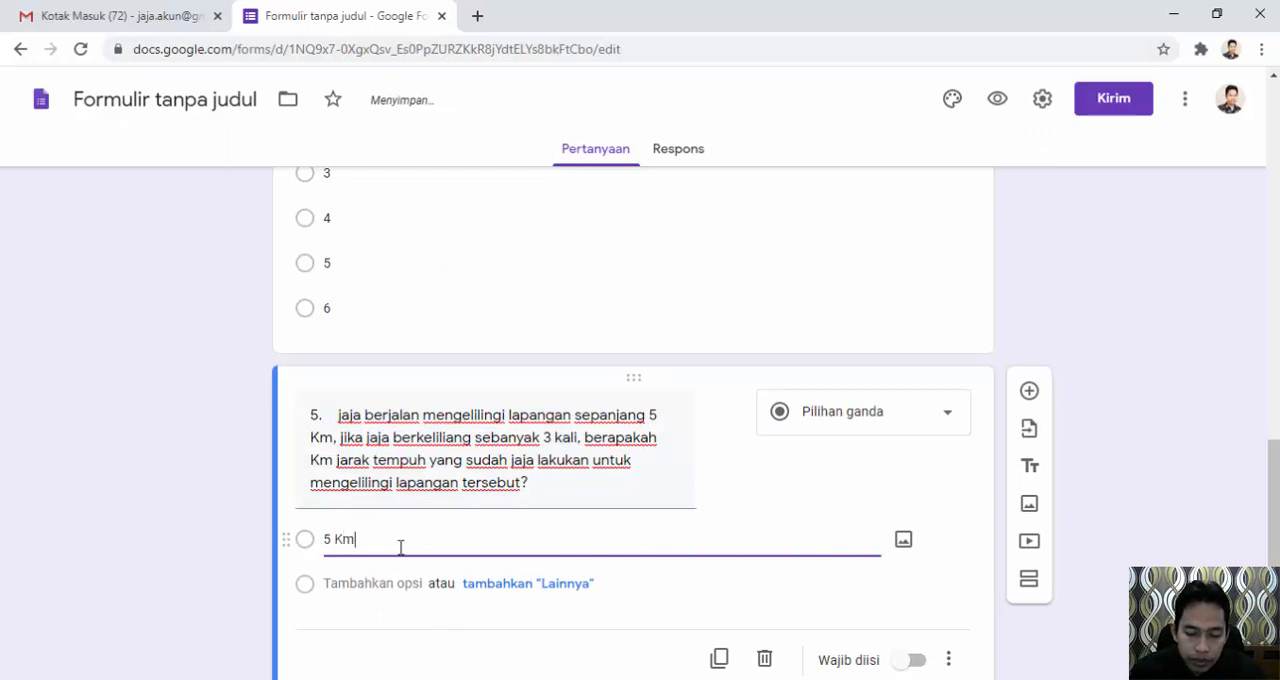
text( Km)
click(351, 583)
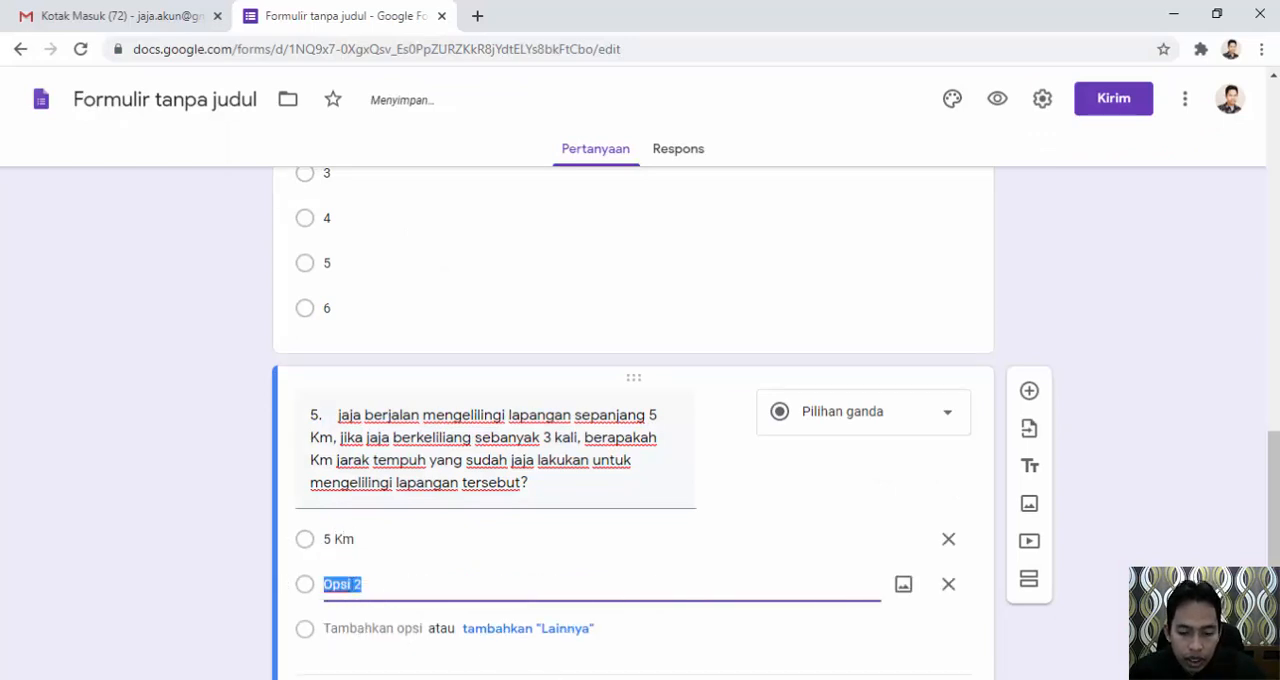
key(alt+Tab)
key(alt+Tab)
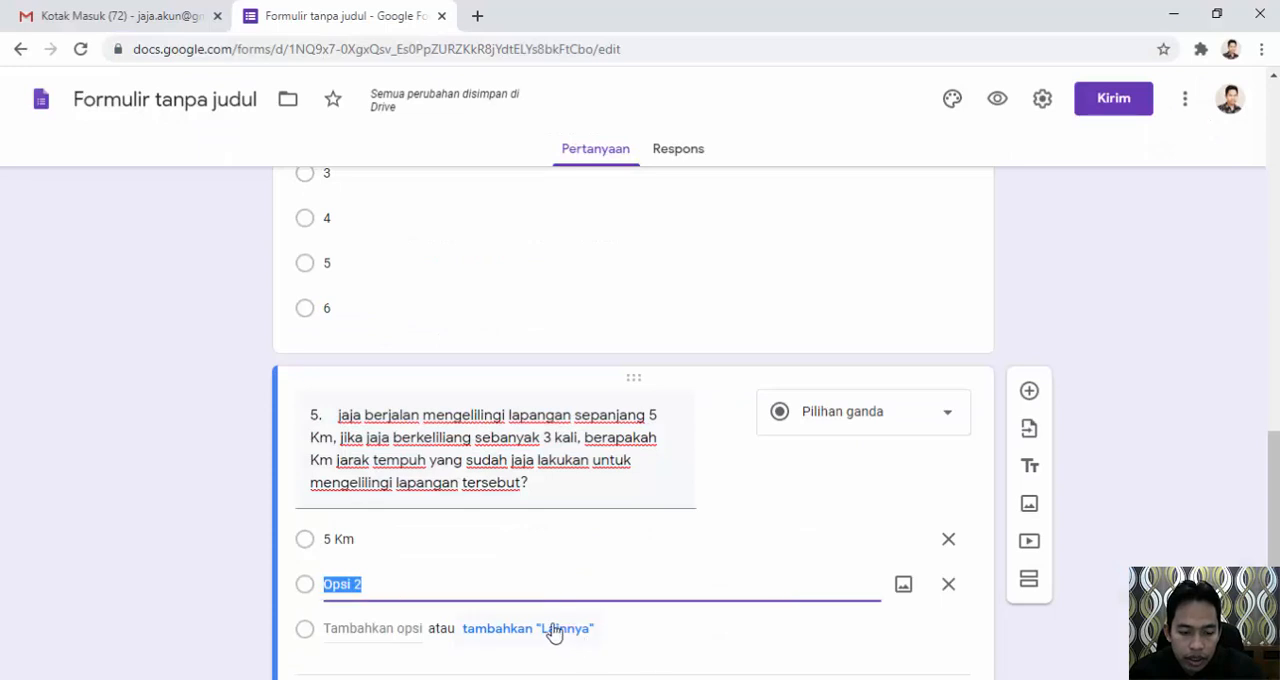
text(3)
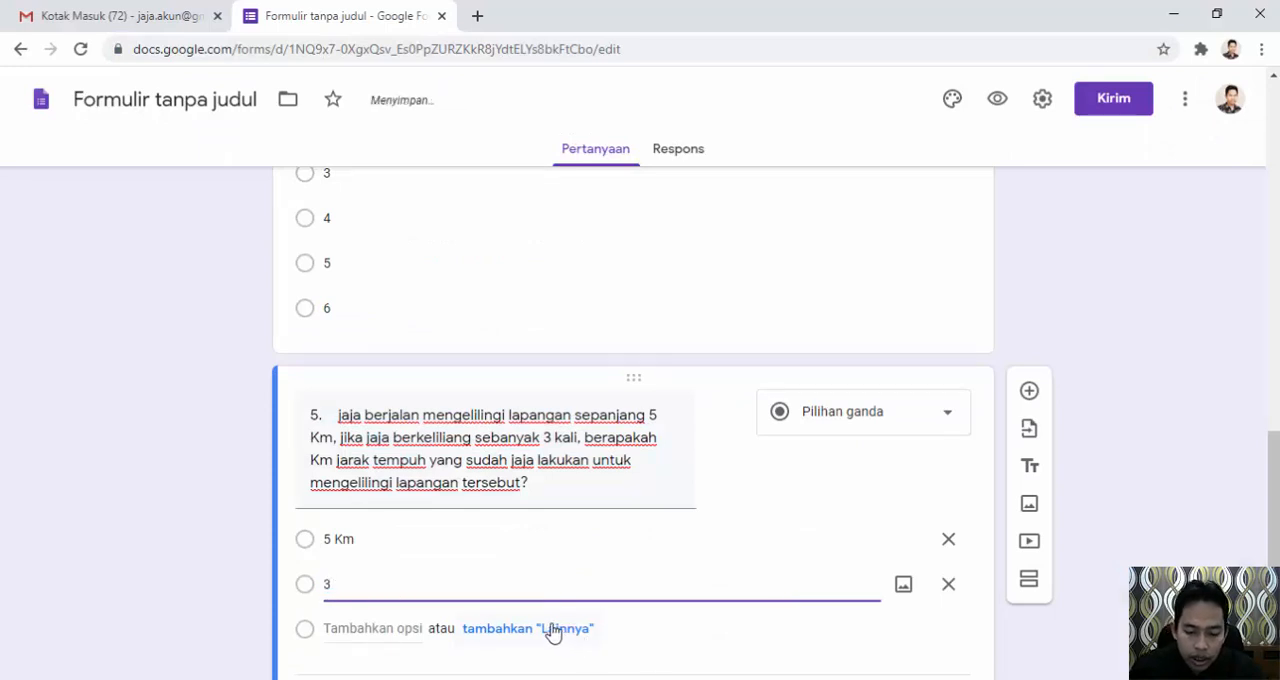
text( Km)
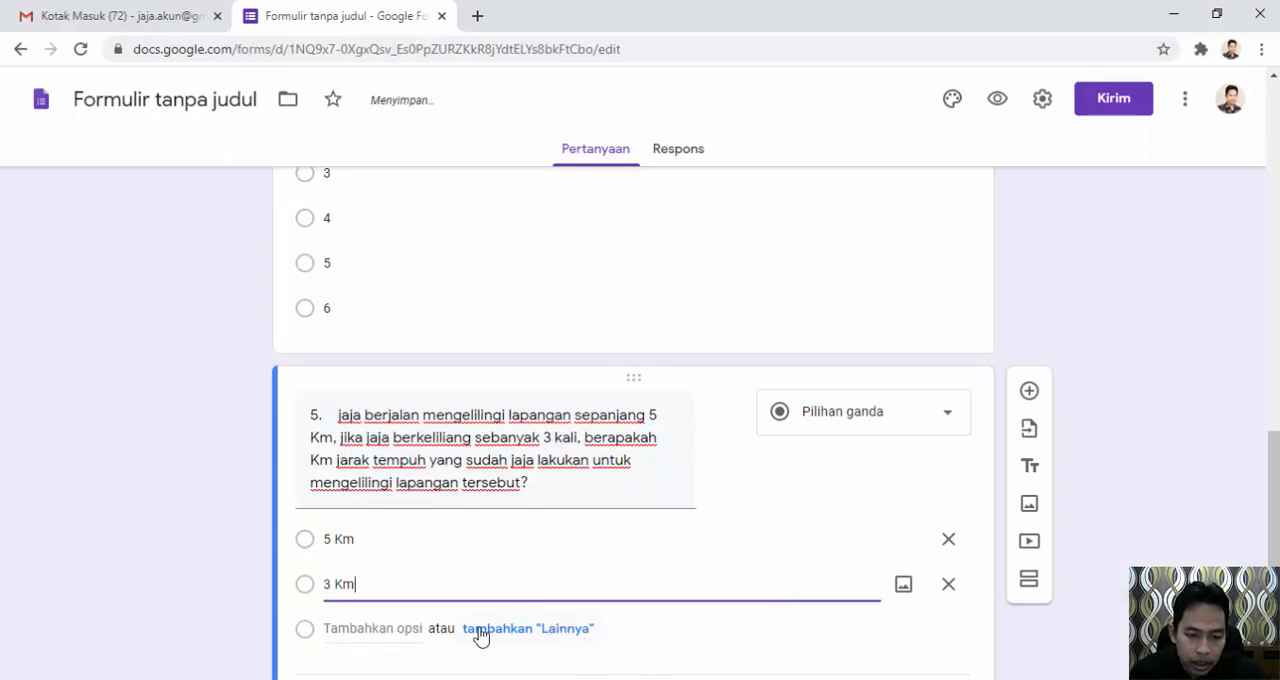
Add 10 Km and 15 Km as the third and fourth answer options of the fifth question.
click(380, 627)
key(alt+Tab)
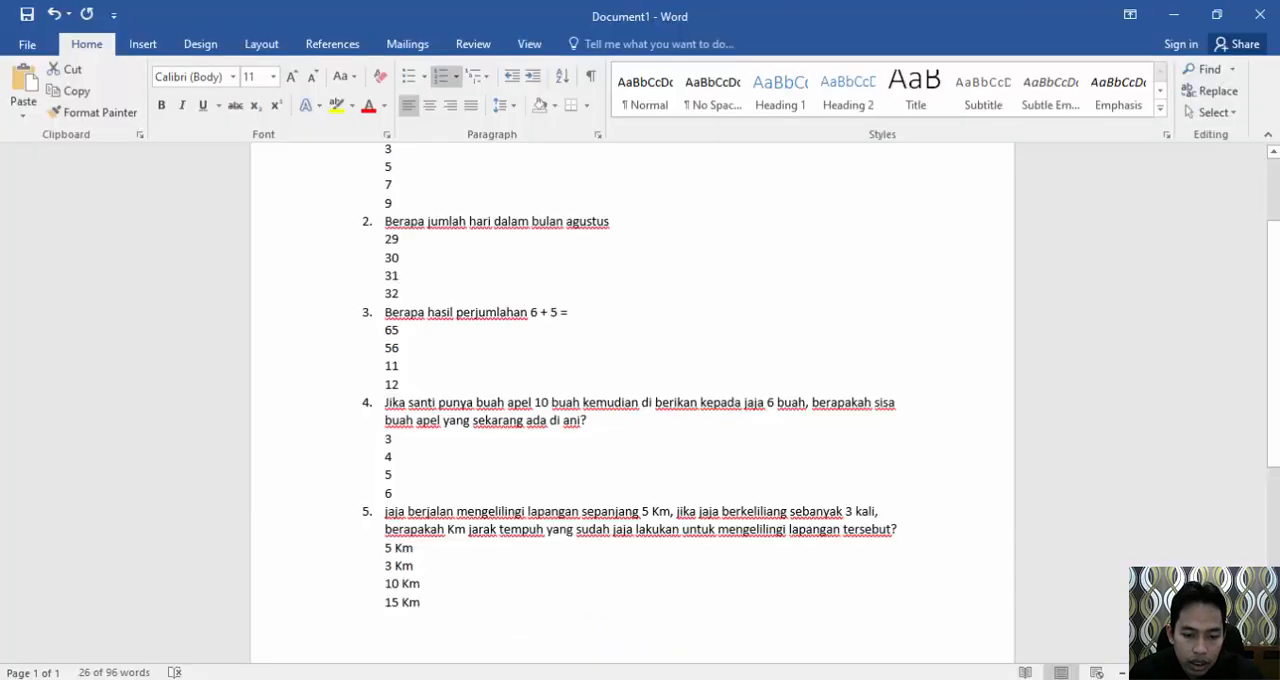
key(alt+Tab)
text(1)
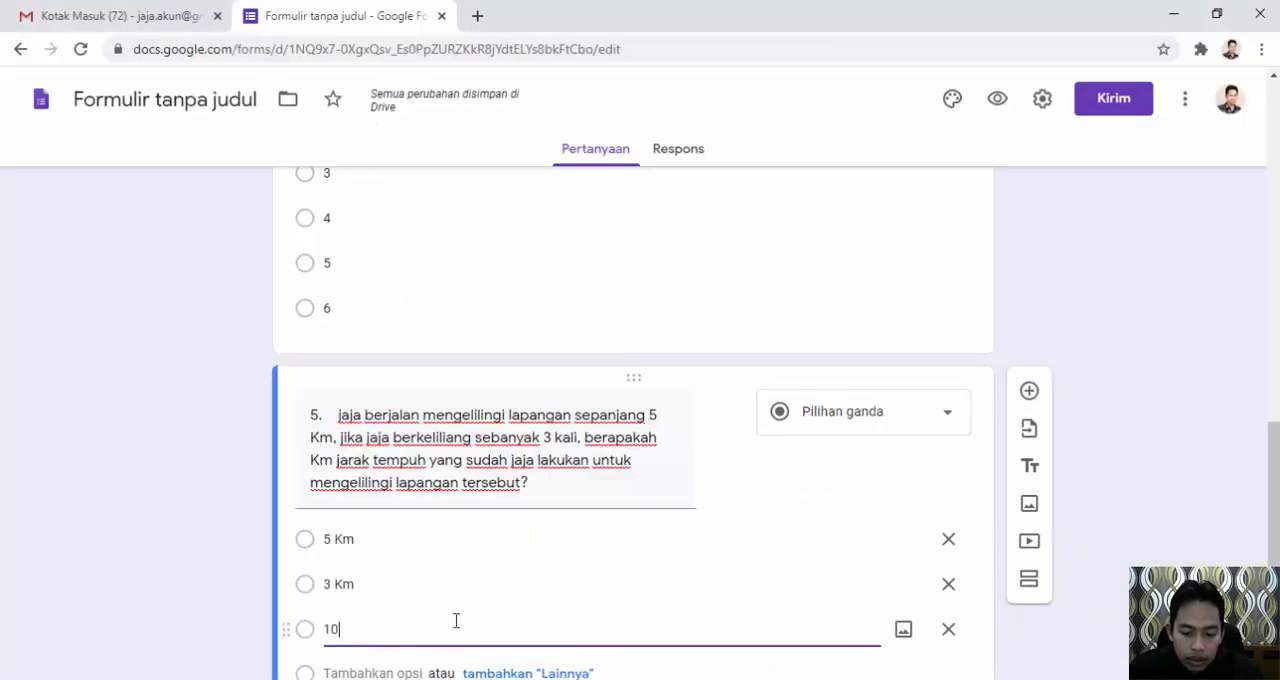
text(0 Km)
scroll(414, 606, down, 1)
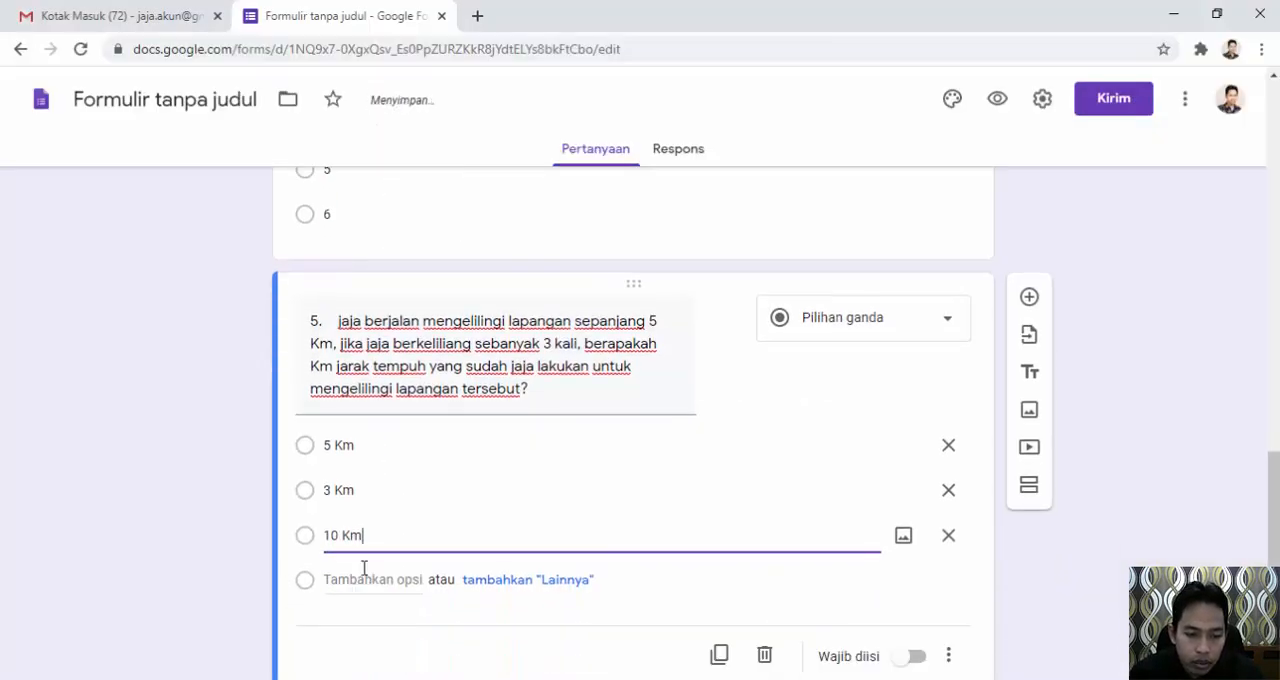
click(358, 580)
text(15 Km)
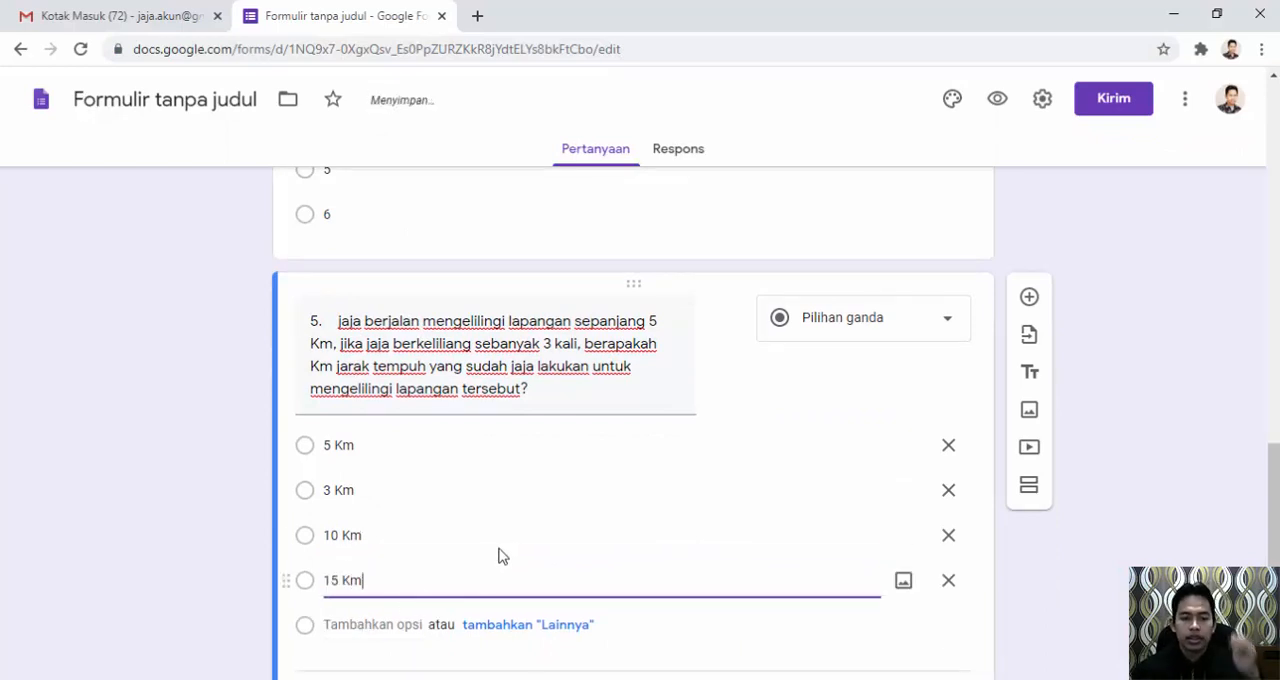
scroll(522, 538, up, 7)
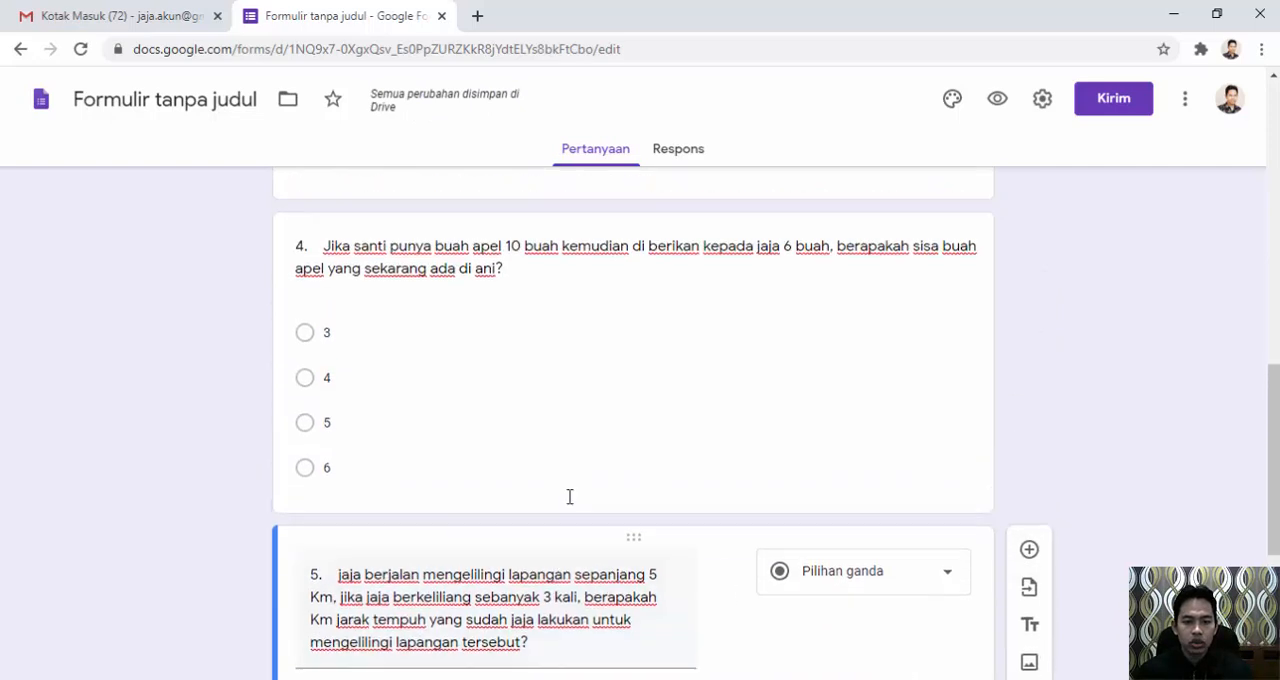
Turn the form into an automatically graded quiz in the form settings, keeping the default quiz options, and save.
scroll(590, 456, up, 5)
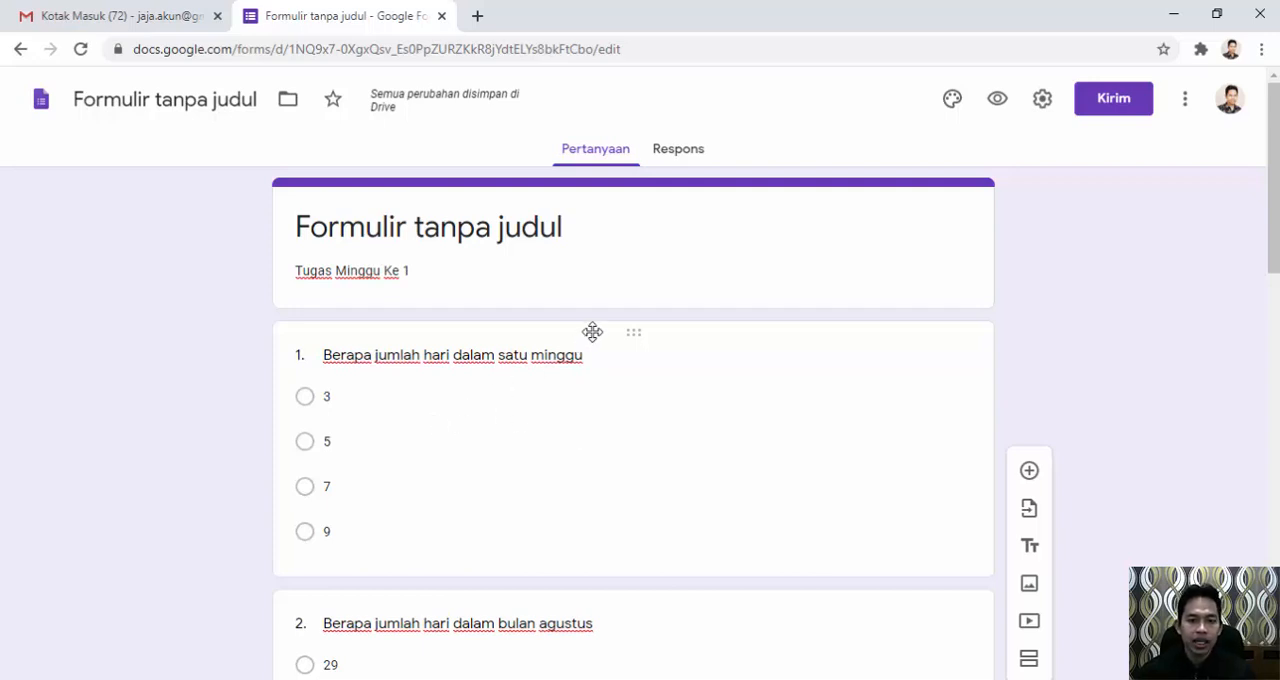
click(1043, 108)
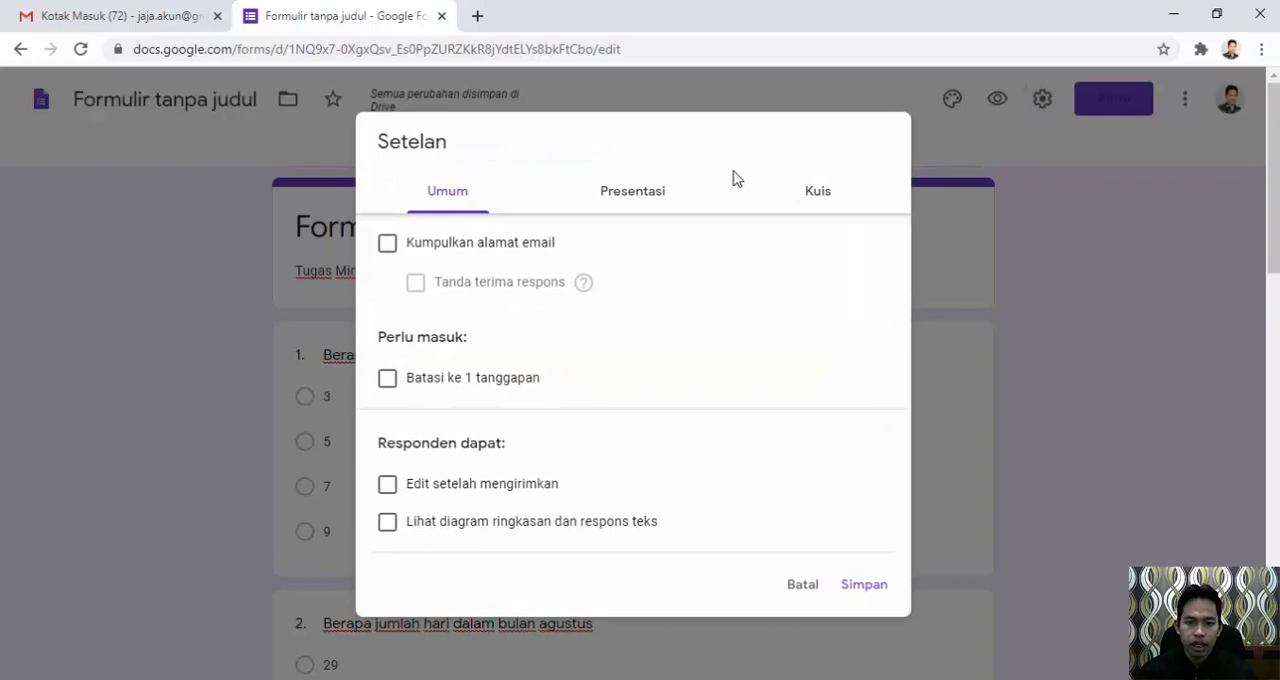
click(815, 192)
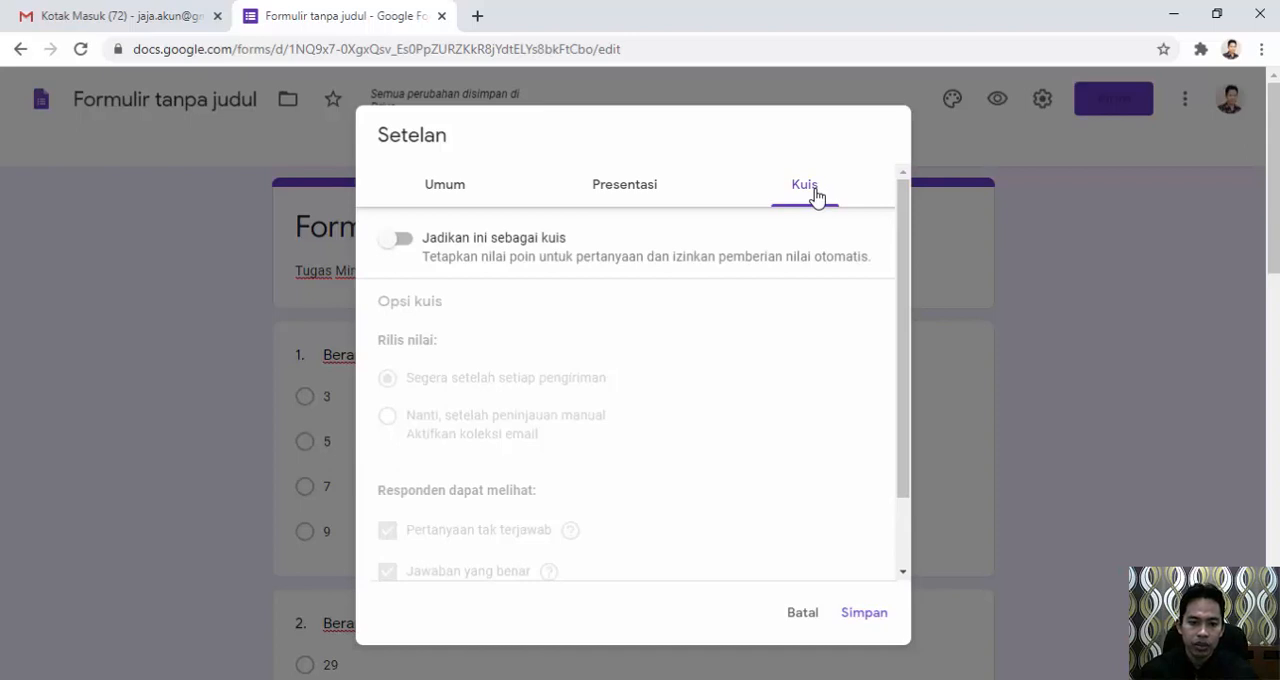
click(396, 246)
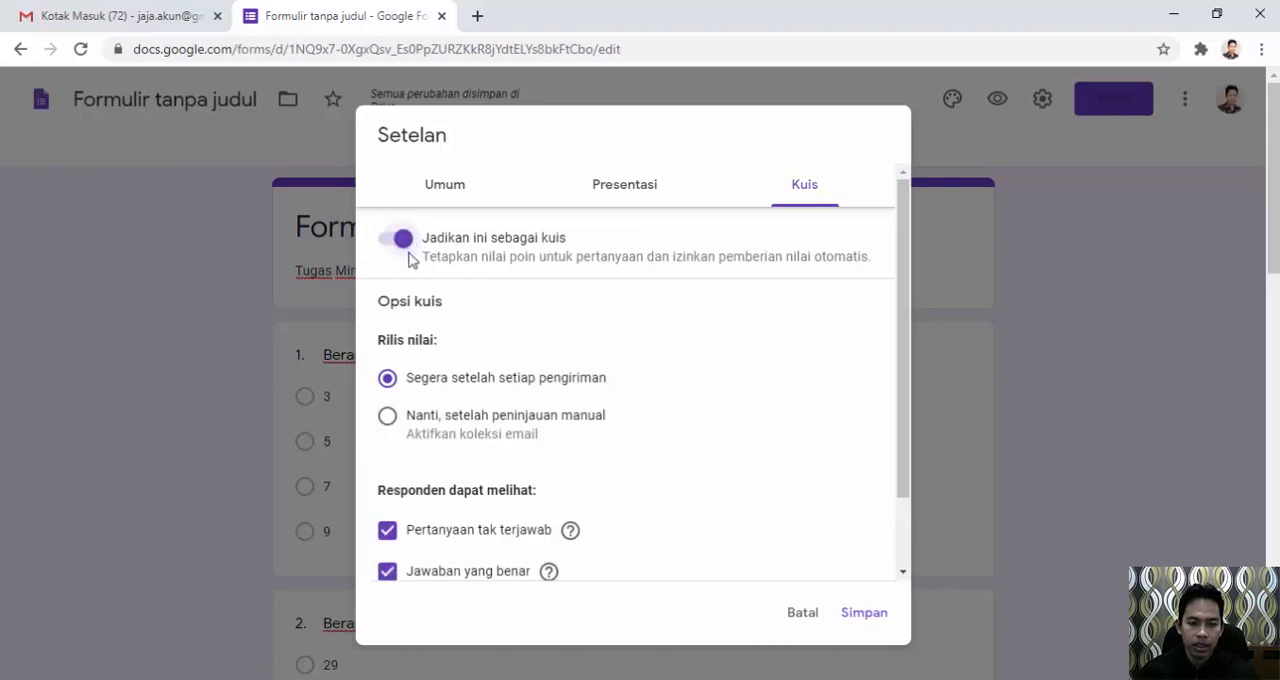
scroll(412, 258, down, 1)
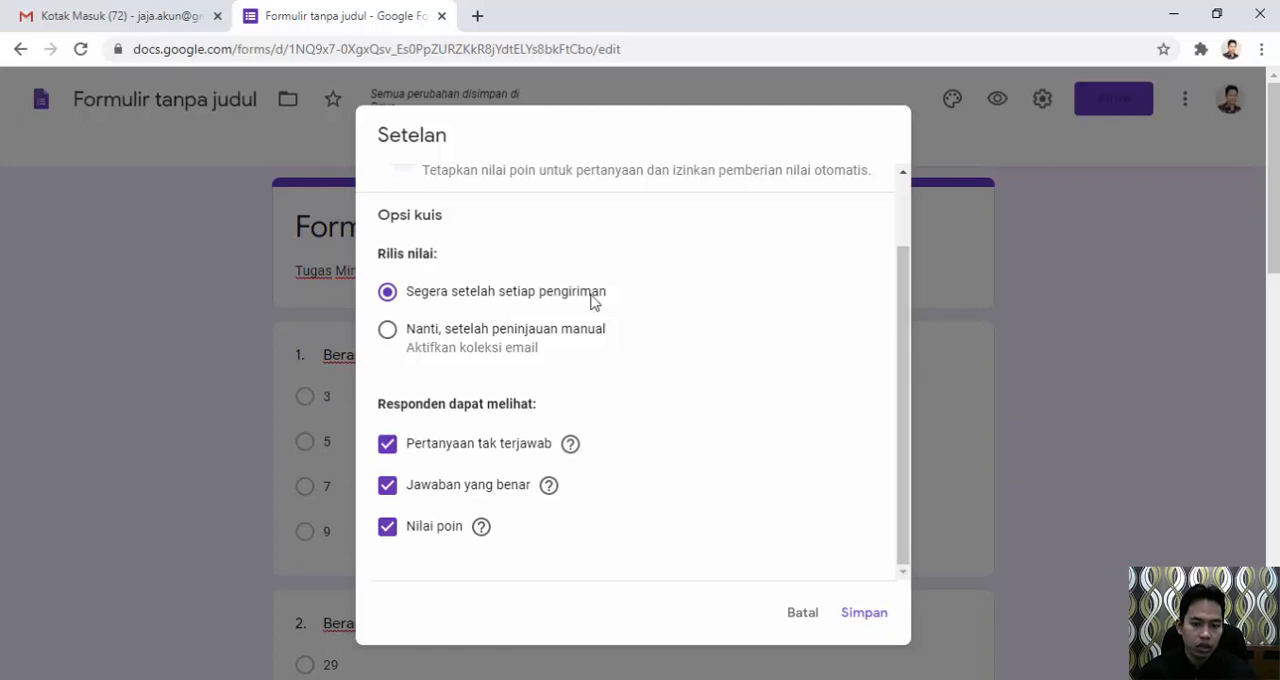
scroll(727, 307, down, 1)
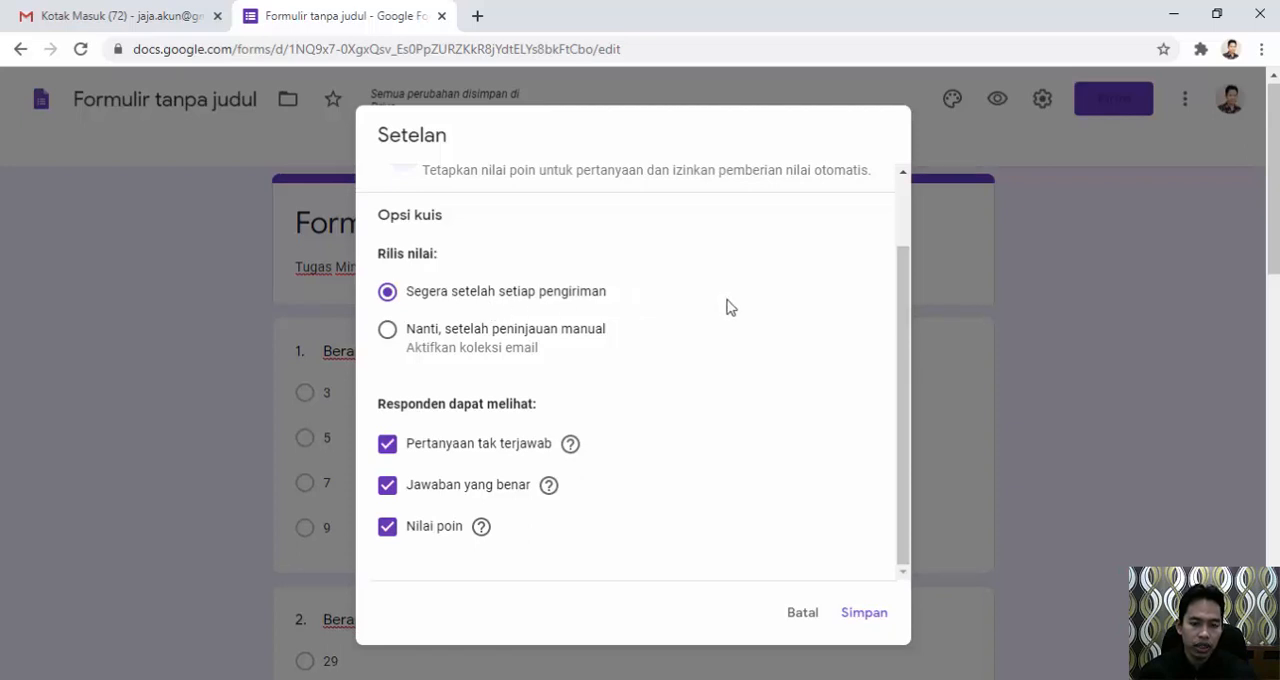
click(866, 617)
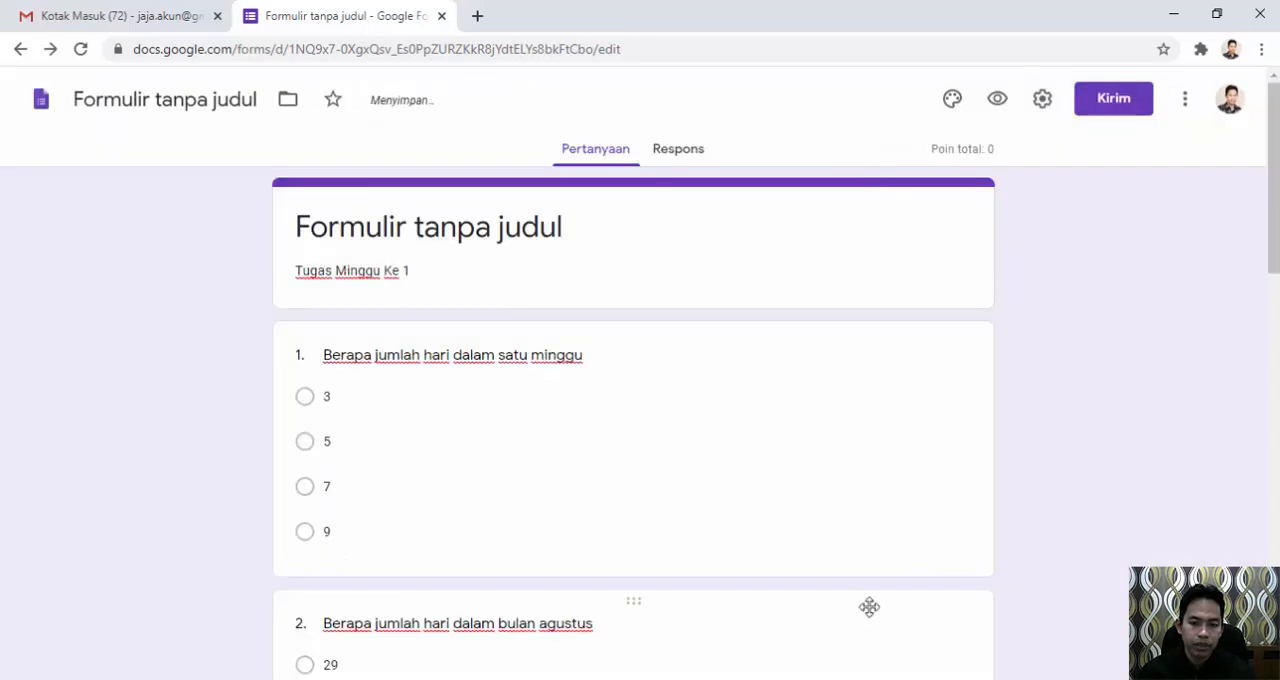
Make question 1, about the number of days in a week, a required question.
scroll(767, 432, down, 1)
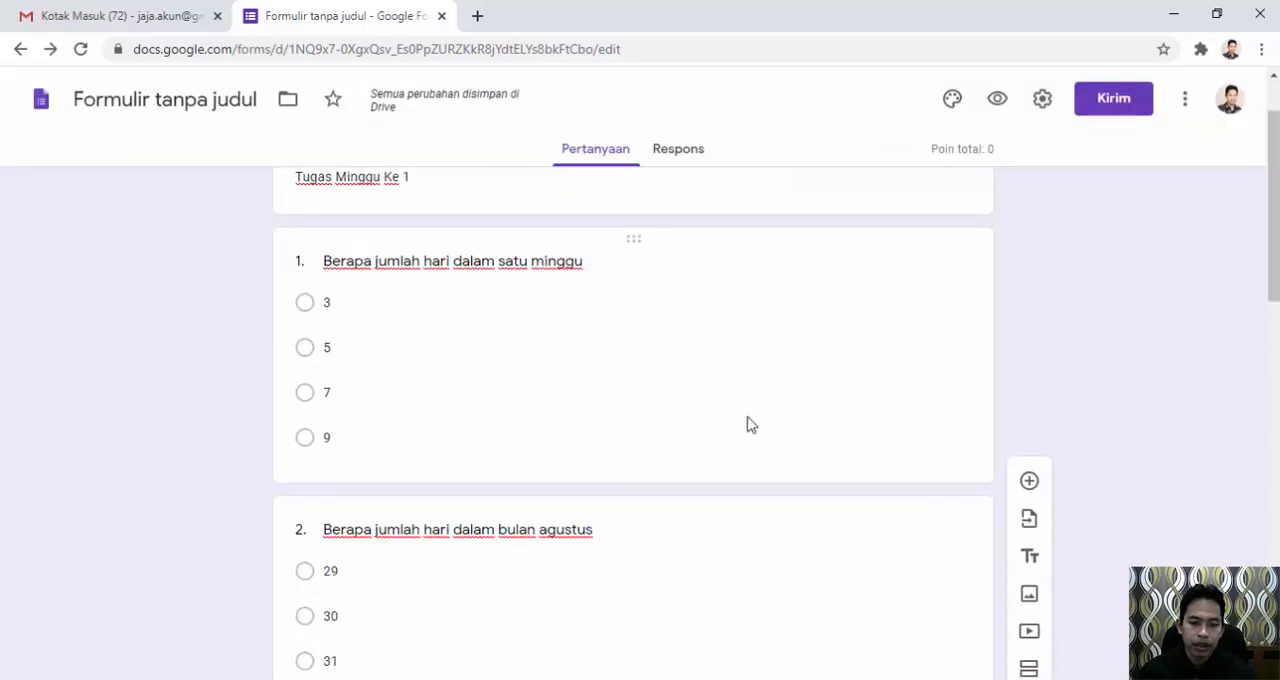
click(749, 427)
scroll(600, 380, up, 1)
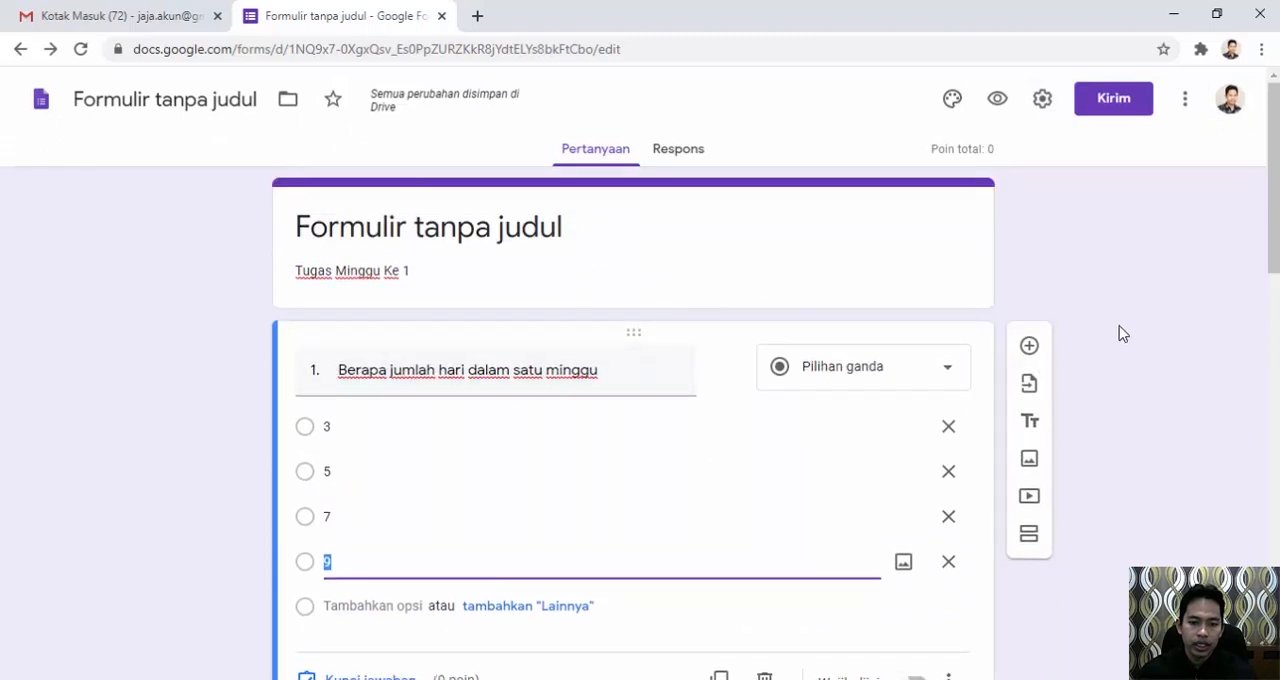
scroll(550, 473, down, 1)
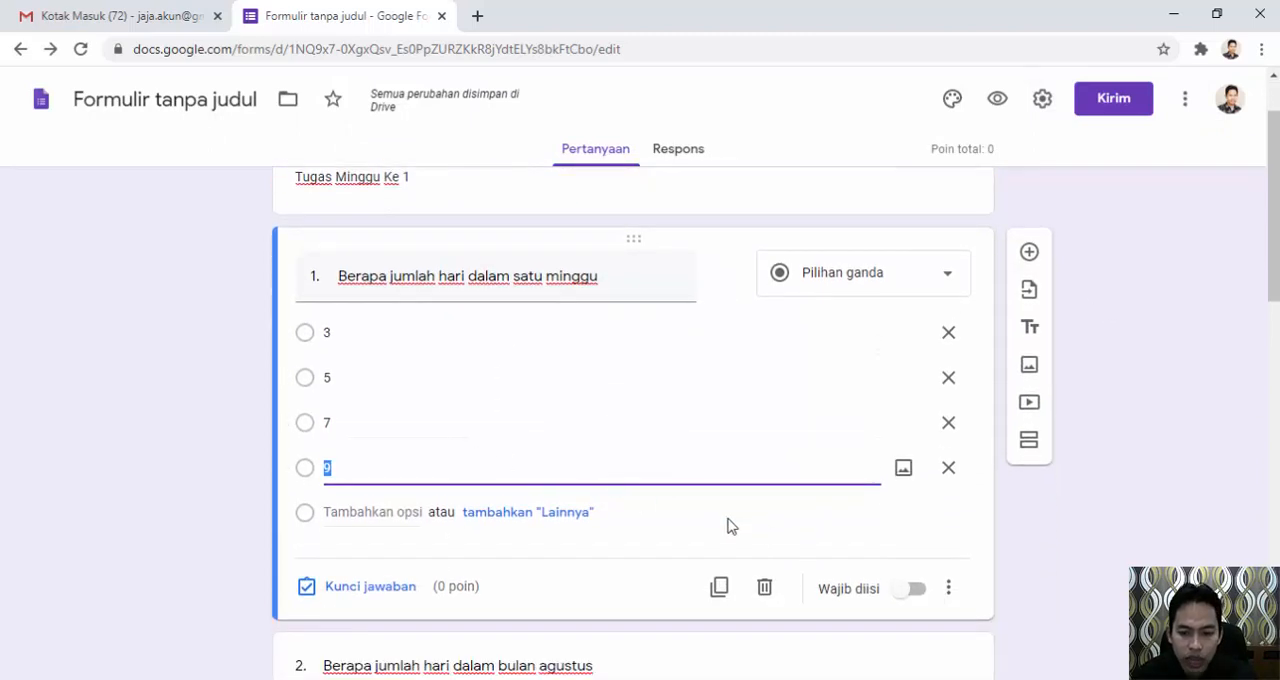
click(907, 597)
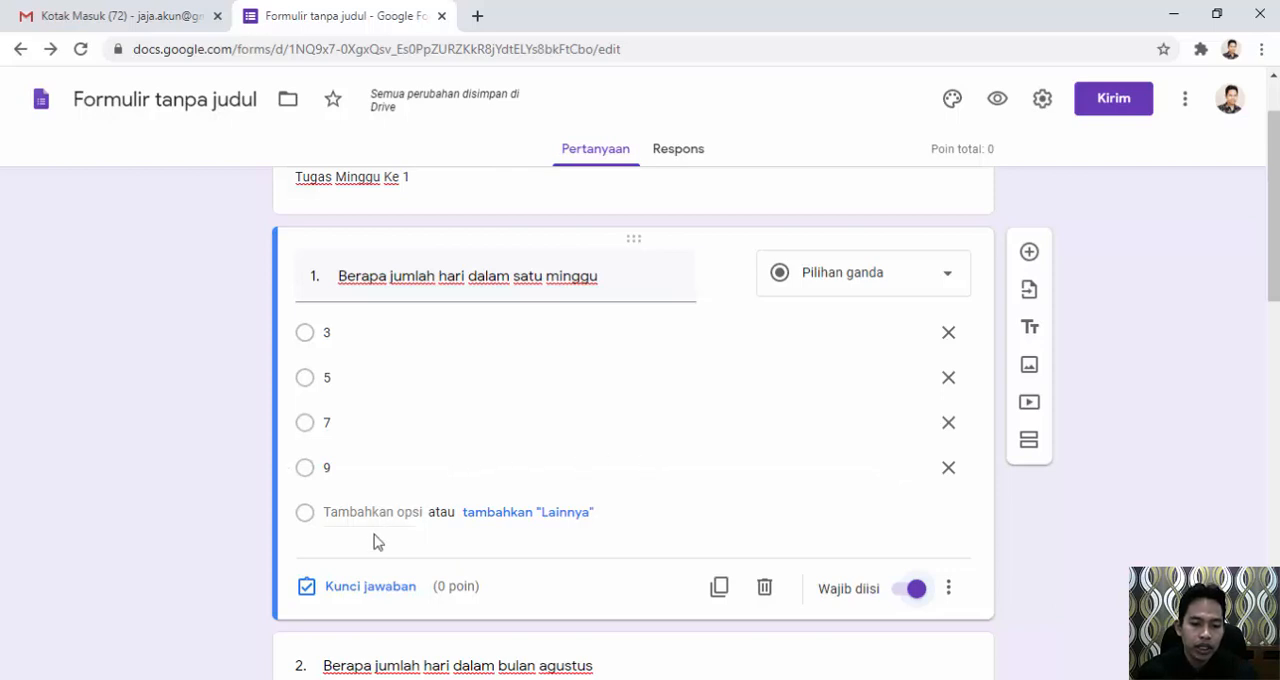
Set the answer key of question 1 to 7, worth 20 points.
click(363, 594)
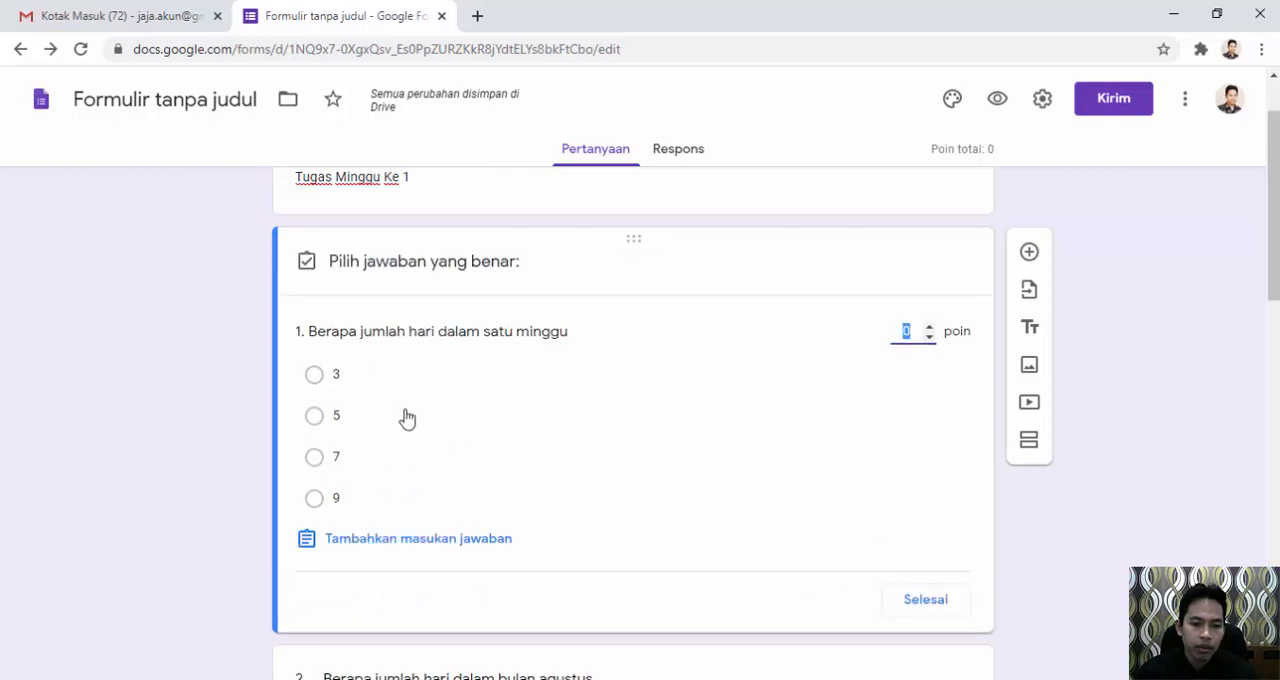
click(316, 460)
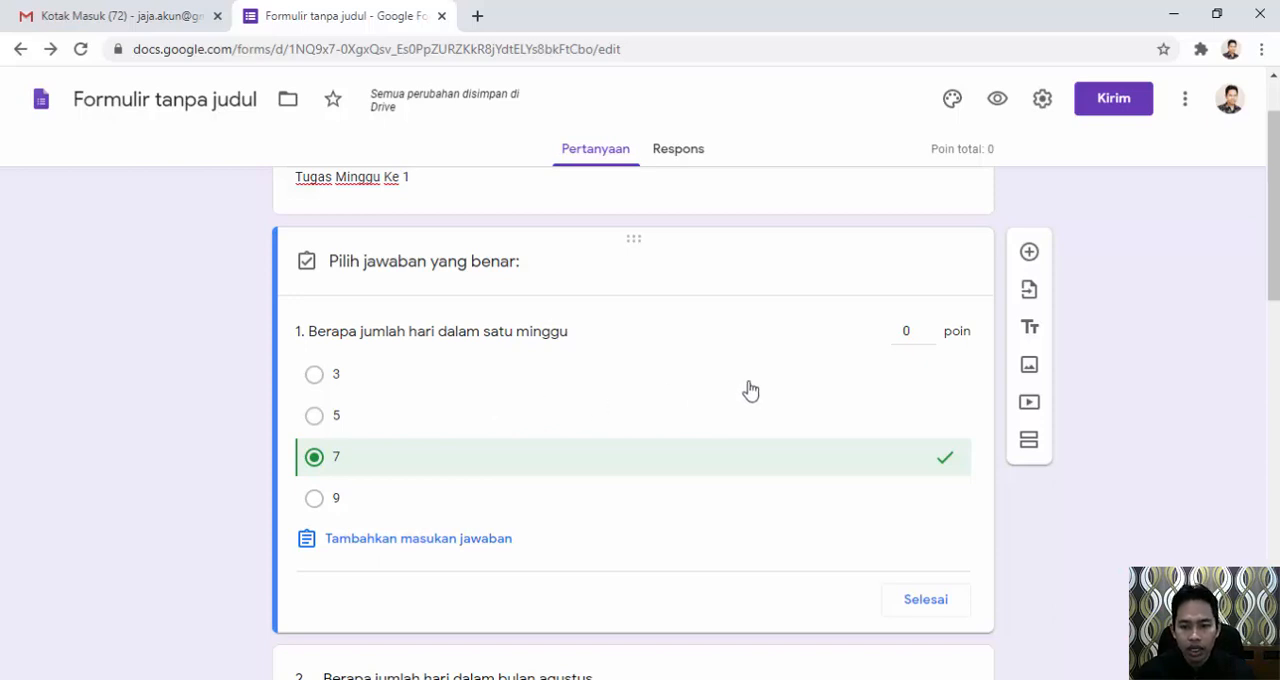
click(908, 330)
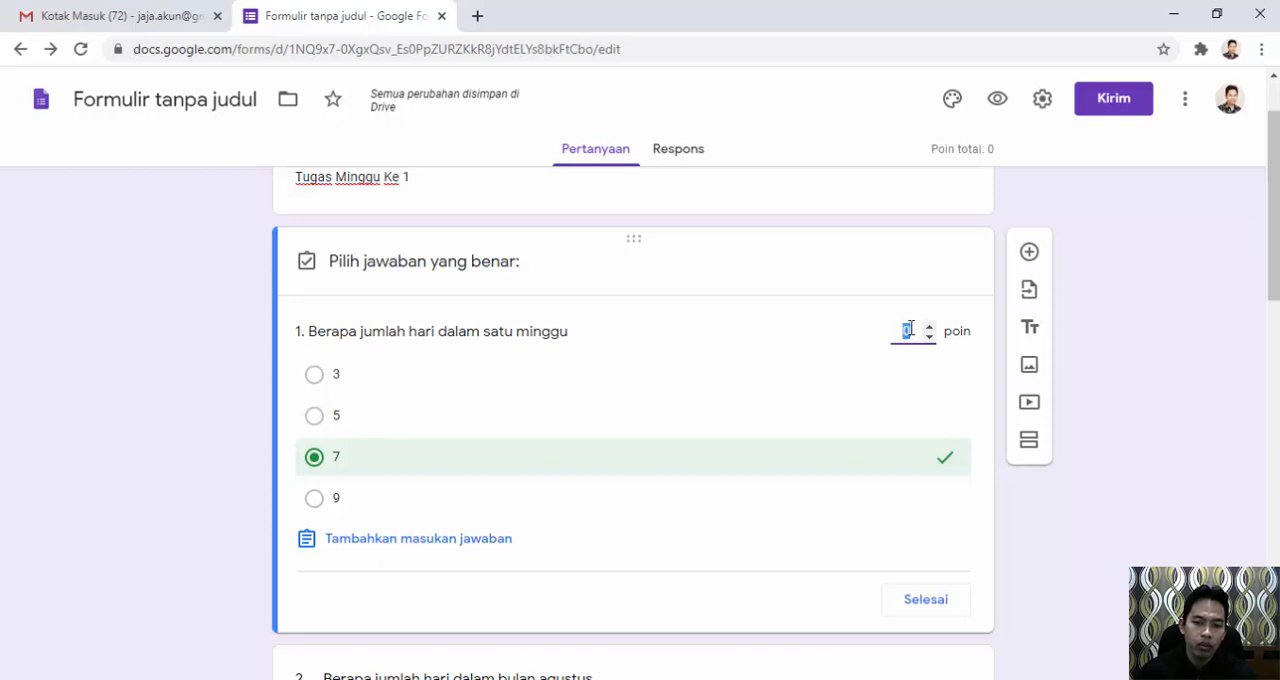
text(2)
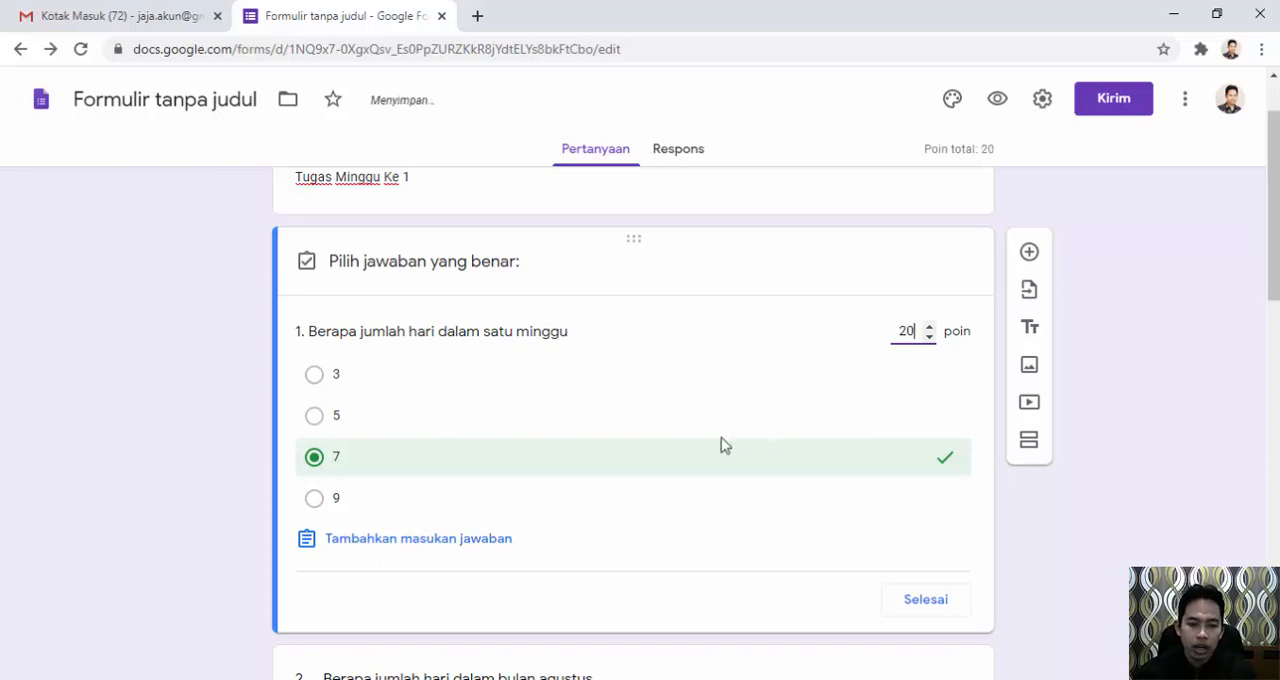
click(930, 600)
Make question 2, about the number of days in August, a required question.
scroll(640, 510, down, 2)
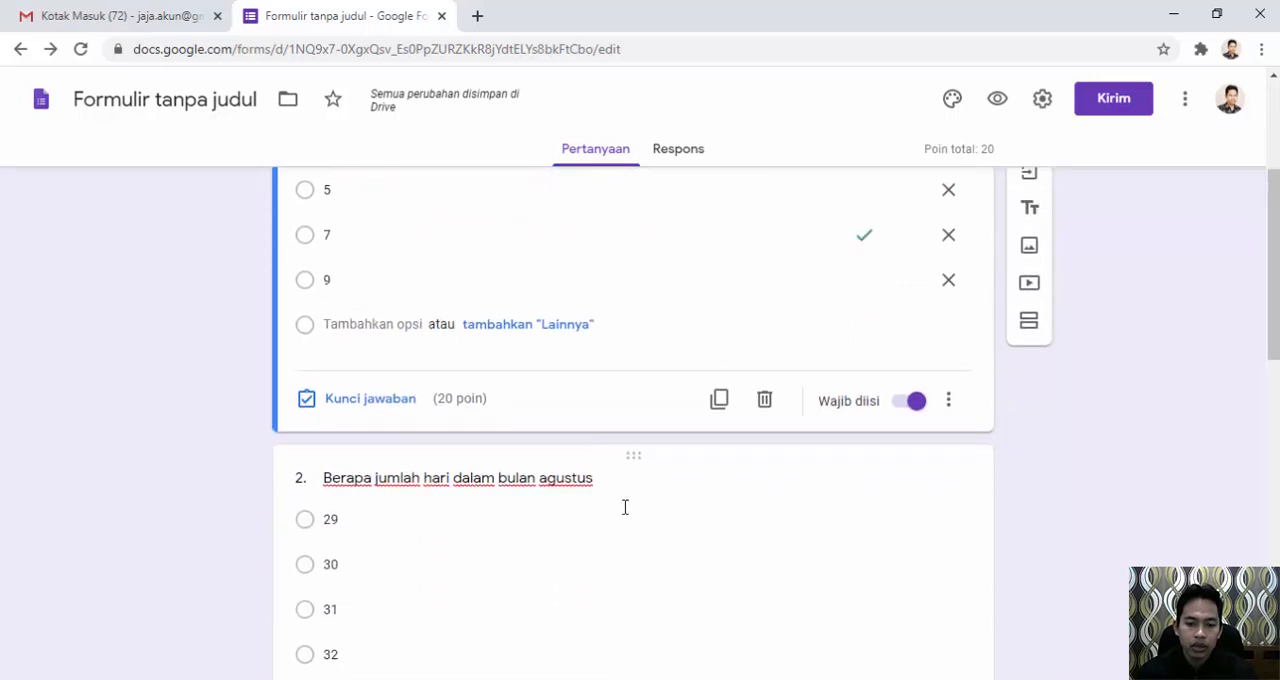
scroll(440, 511, down, 1)
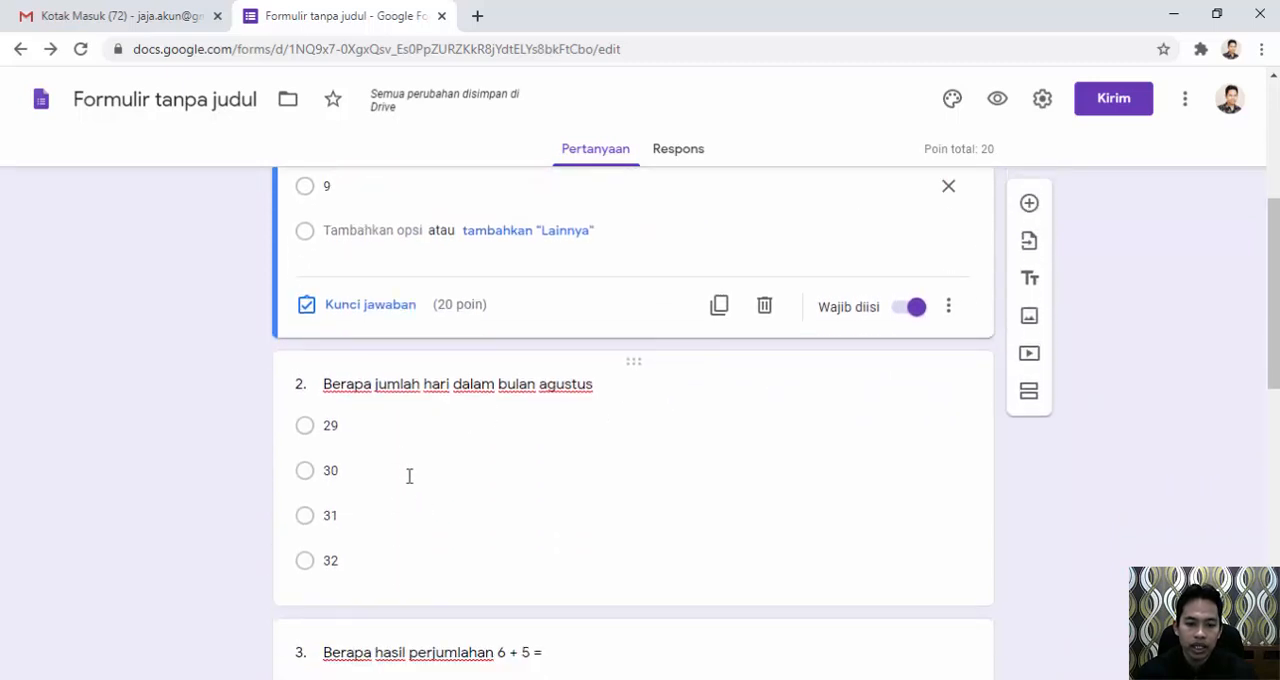
click(429, 387)
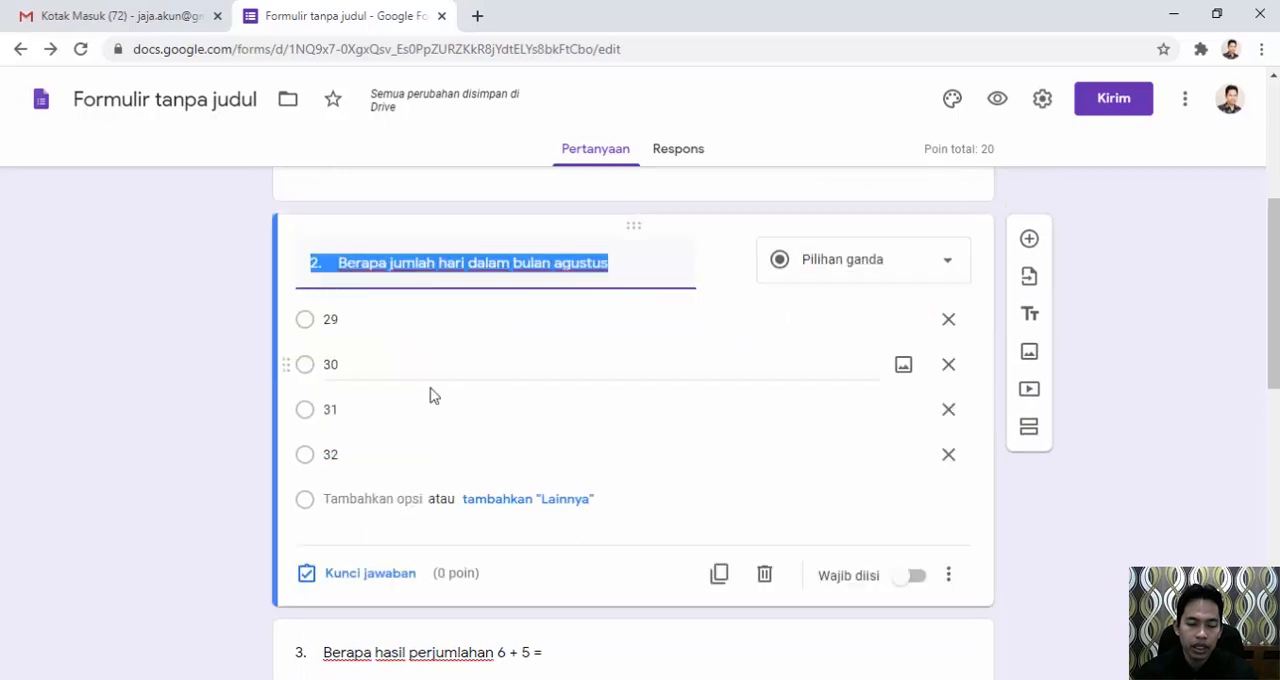
click(915, 578)
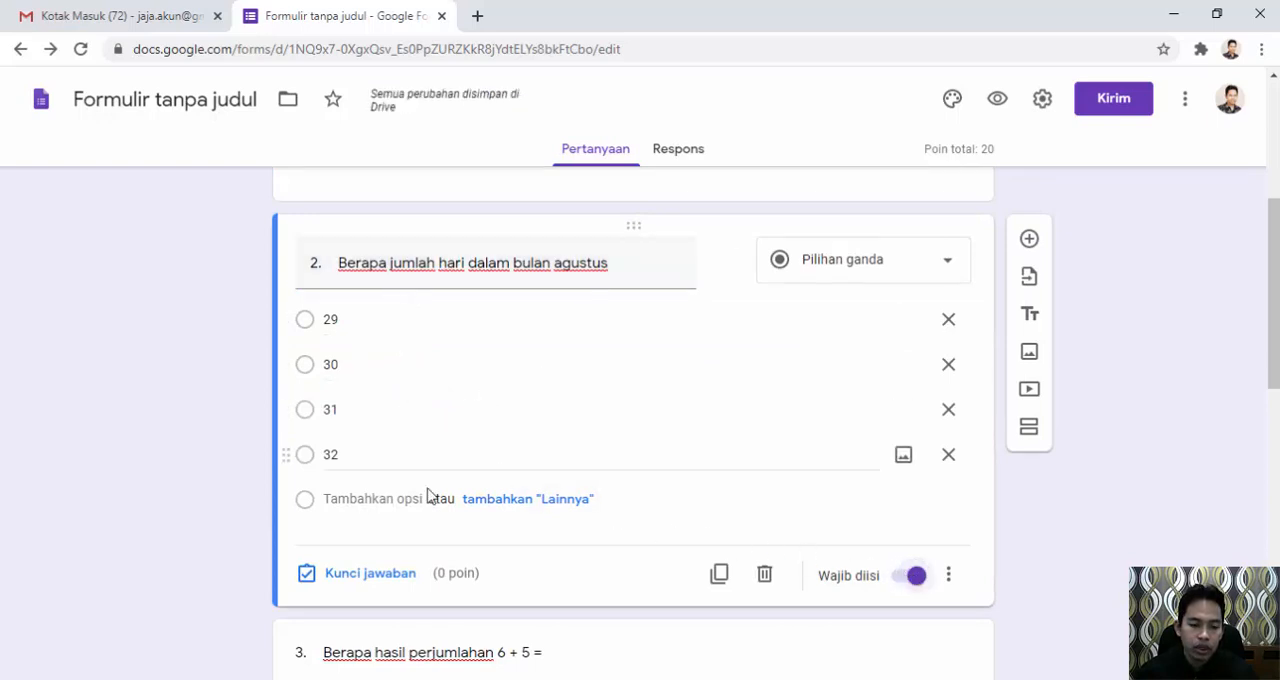
Set the answer key of question 2 to 31, worth 20 points.
click(366, 574)
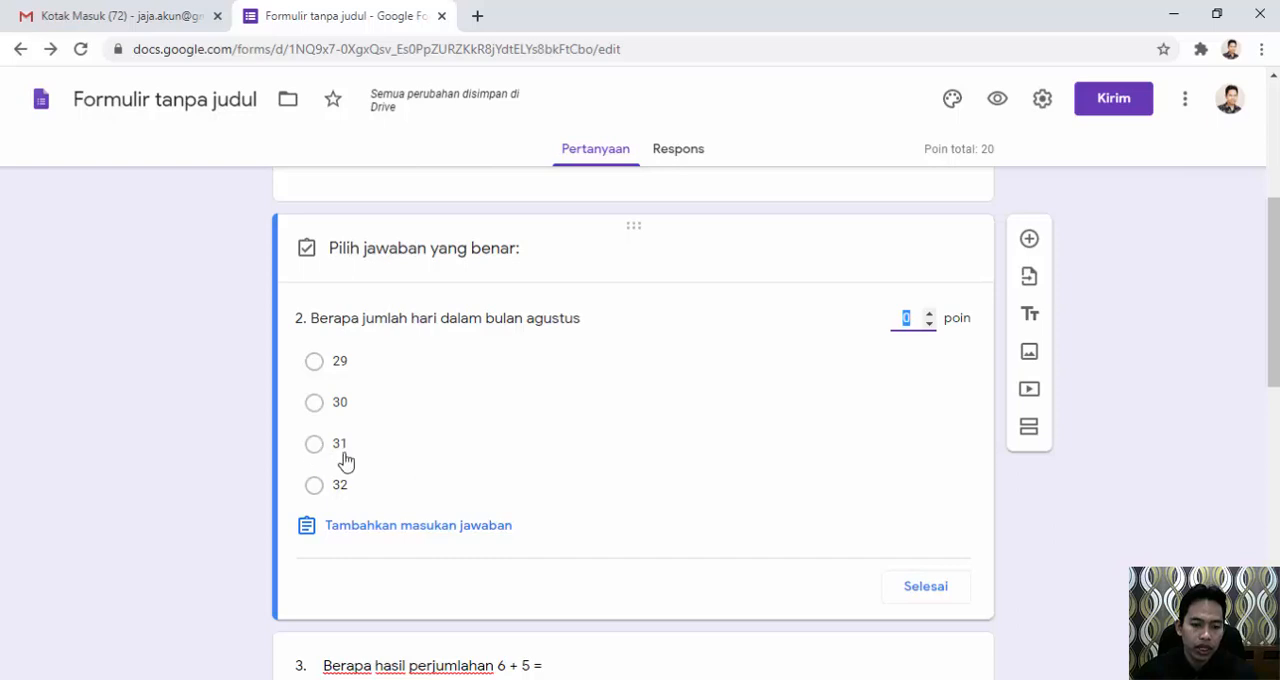
click(313, 449)
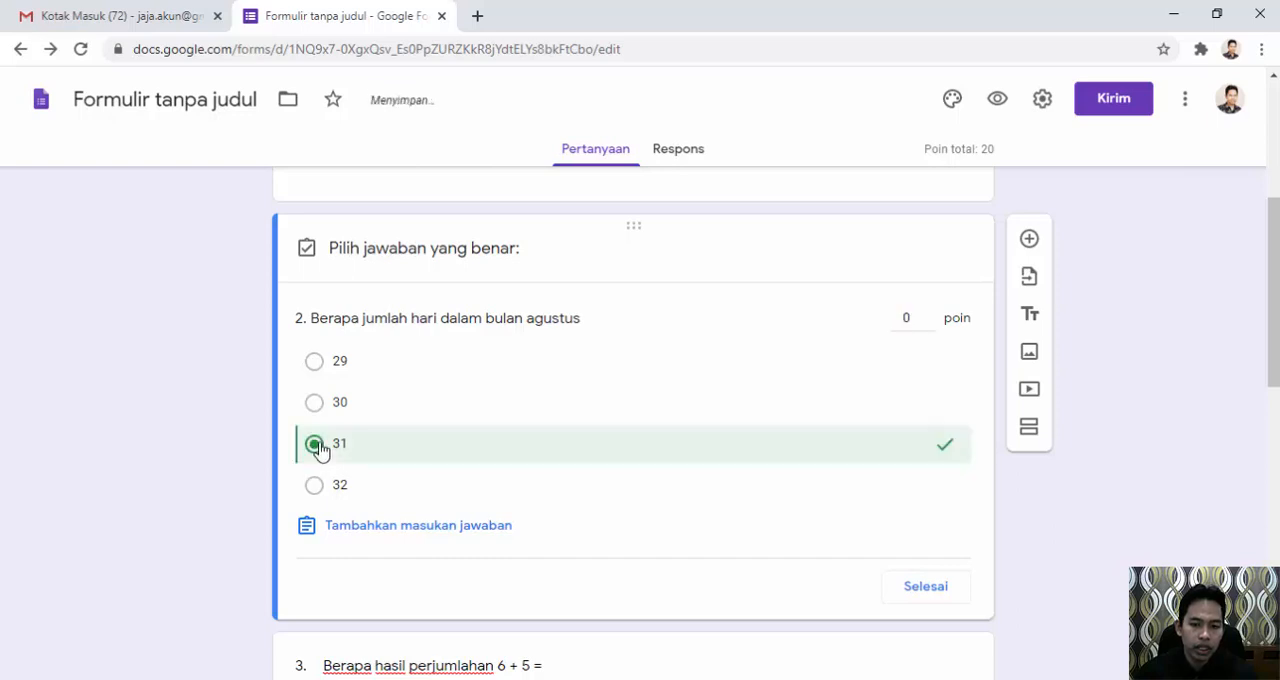
click(914, 316)
click(914, 316)
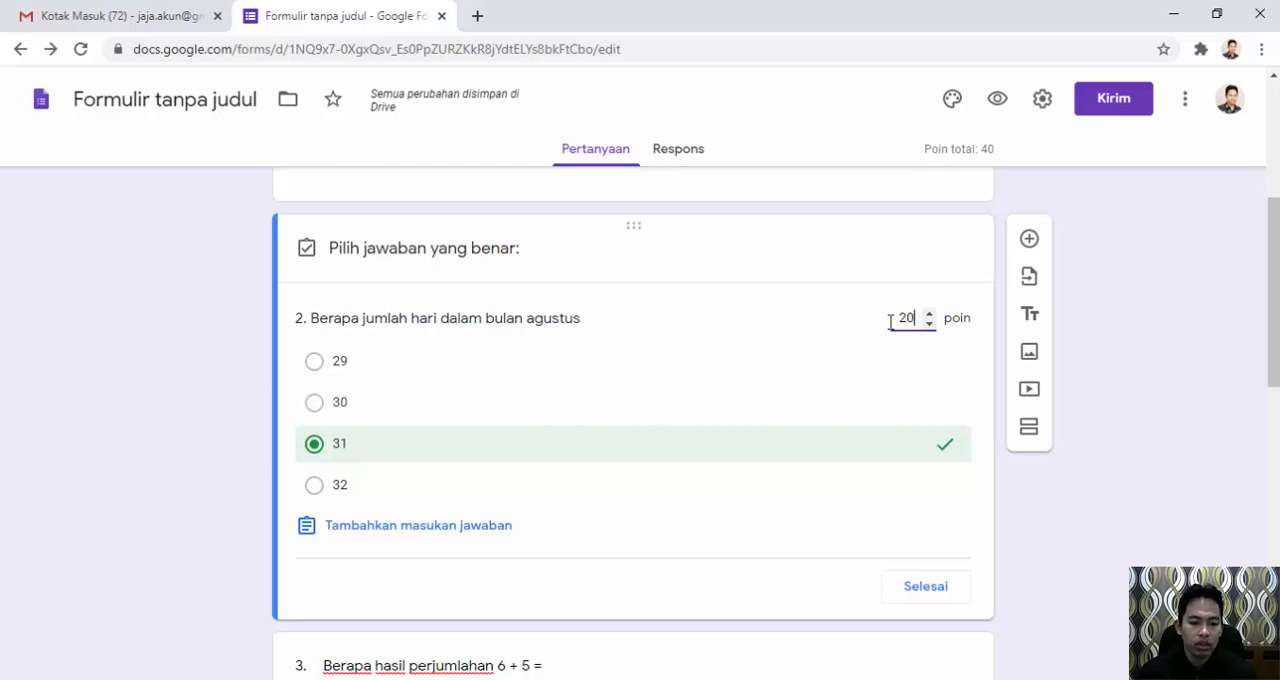
scroll(800, 394, down, 3)
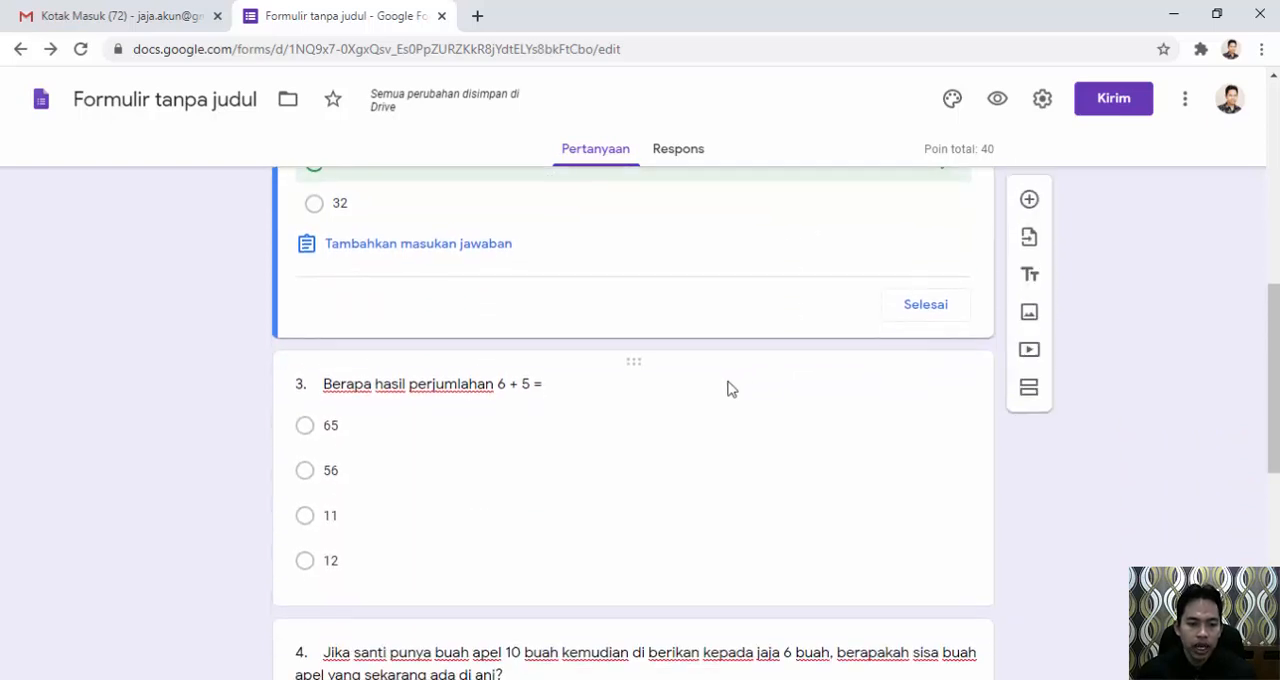
scroll(918, 393, up, 2)
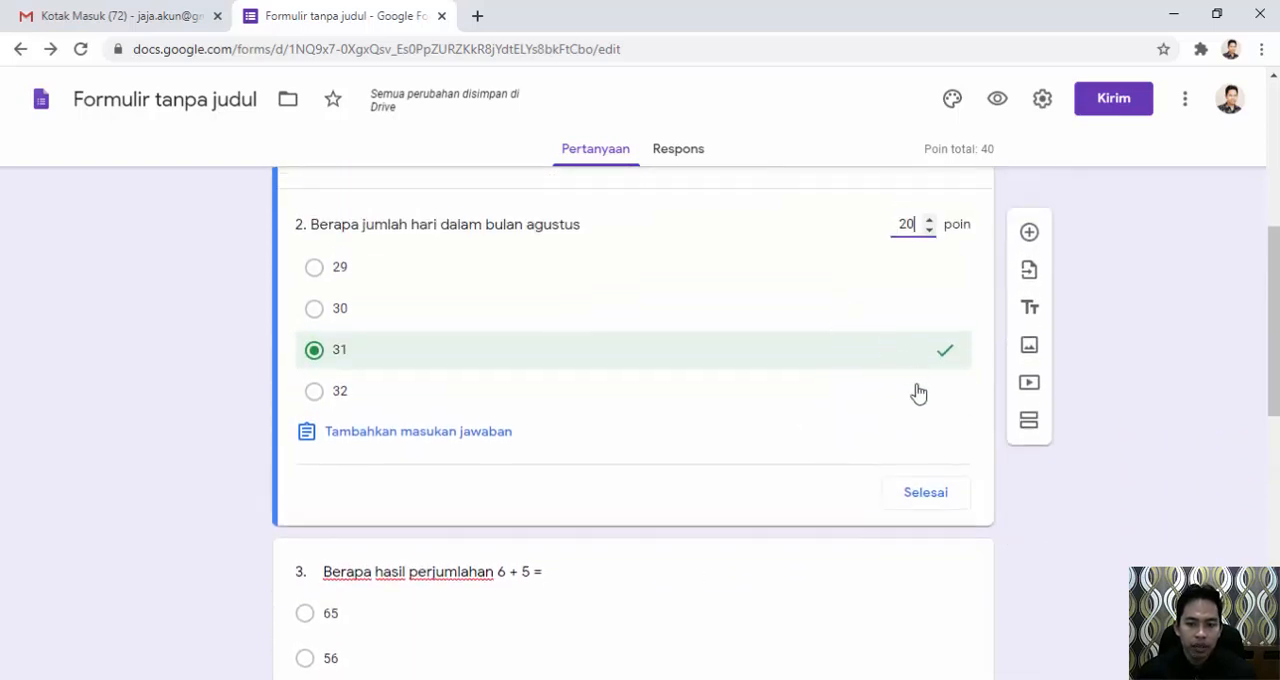
click(920, 500)
Make question 3, about the sum 6 + 5, a required question.
scroll(491, 540, down, 2)
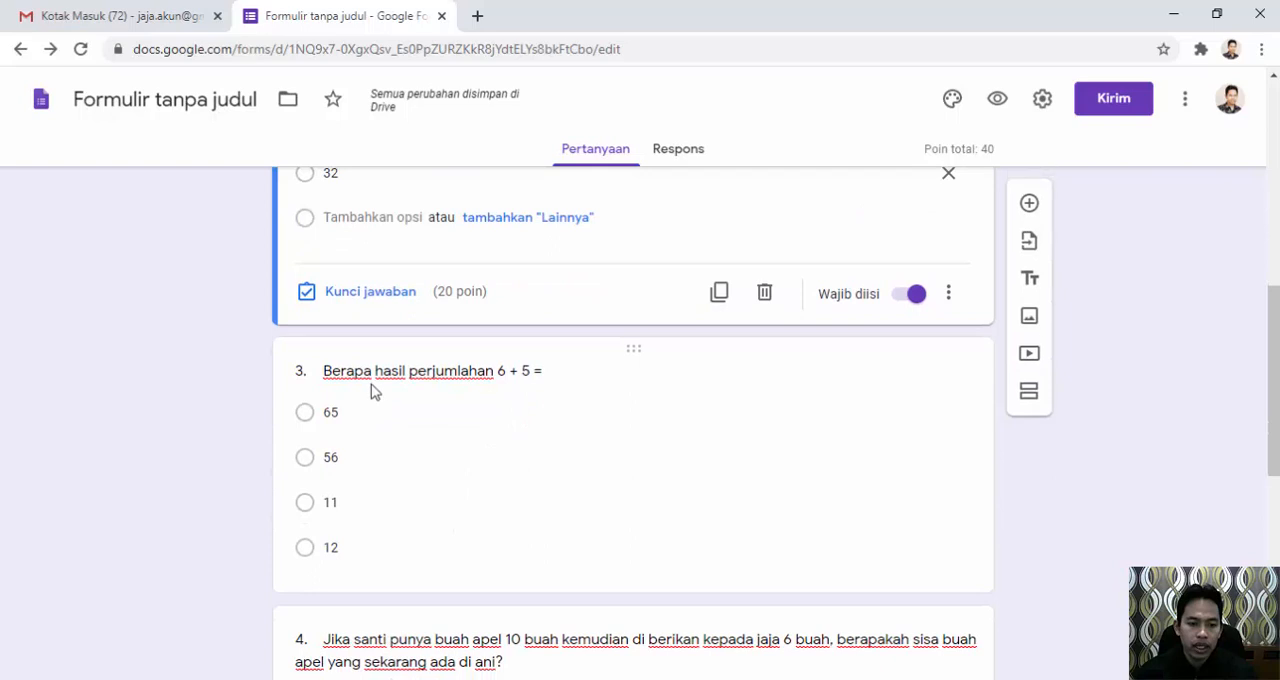
click(371, 389)
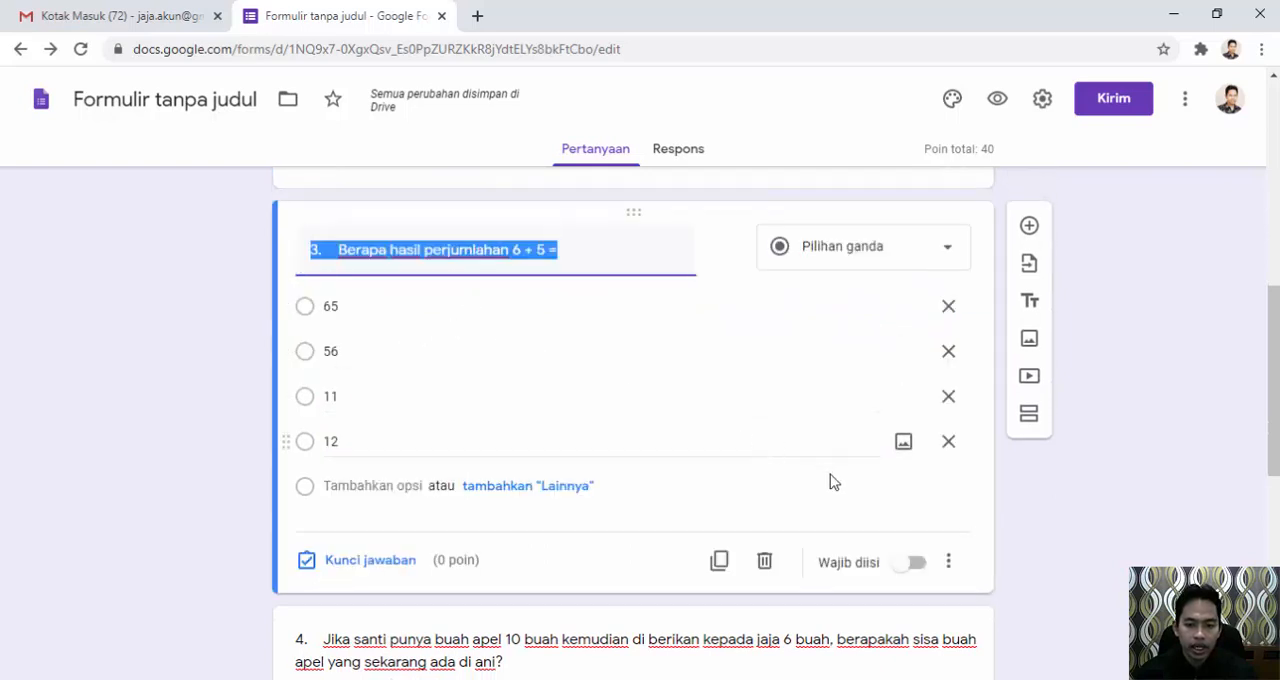
click(912, 565)
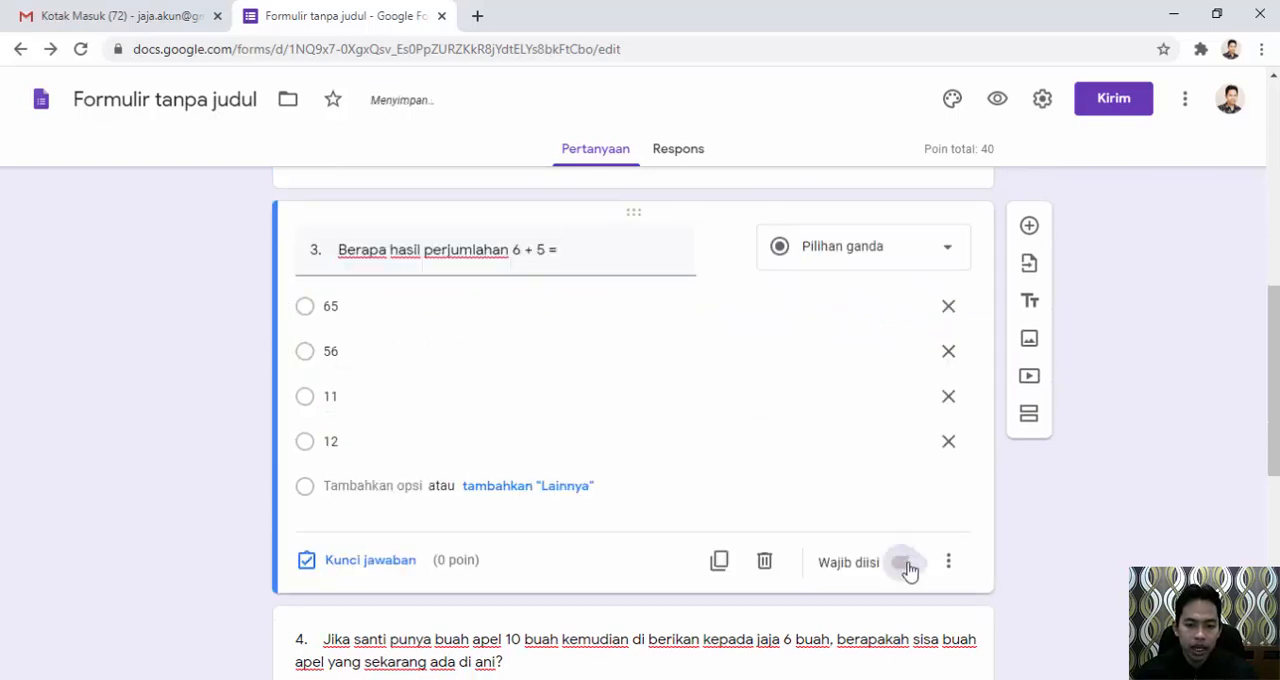
Set the answer key of question 3 to 11, worth 20 points.
click(350, 562)
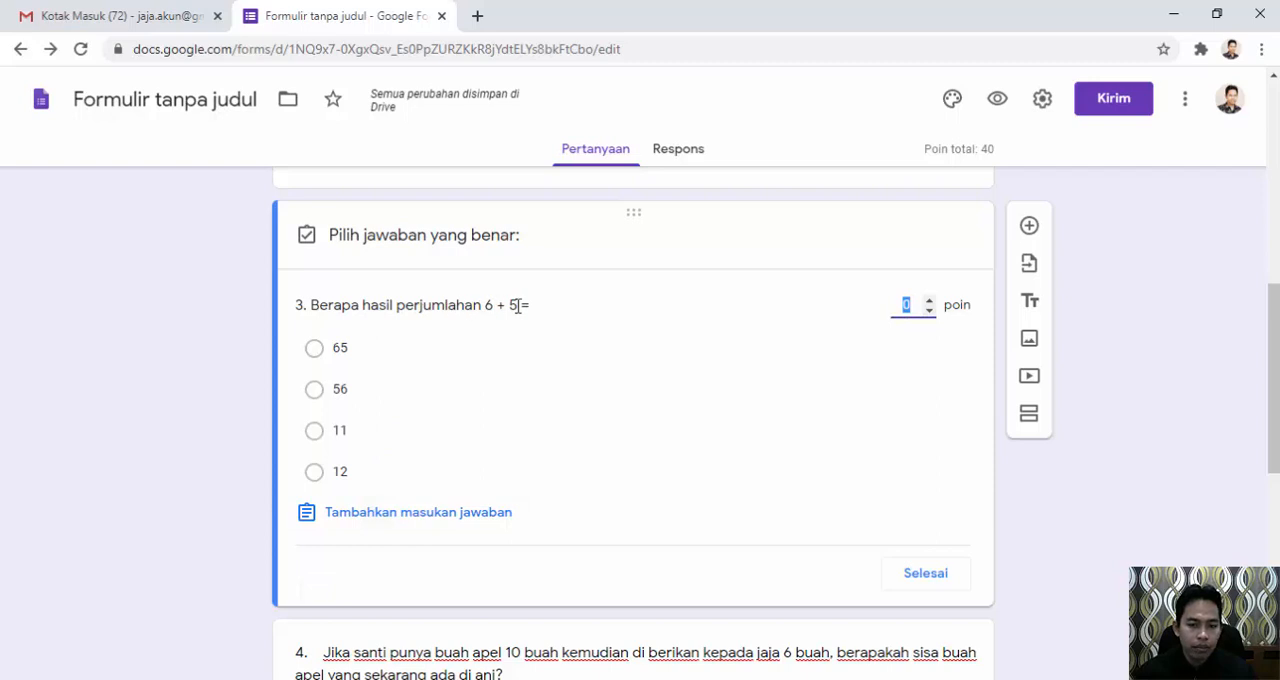
click(325, 438)
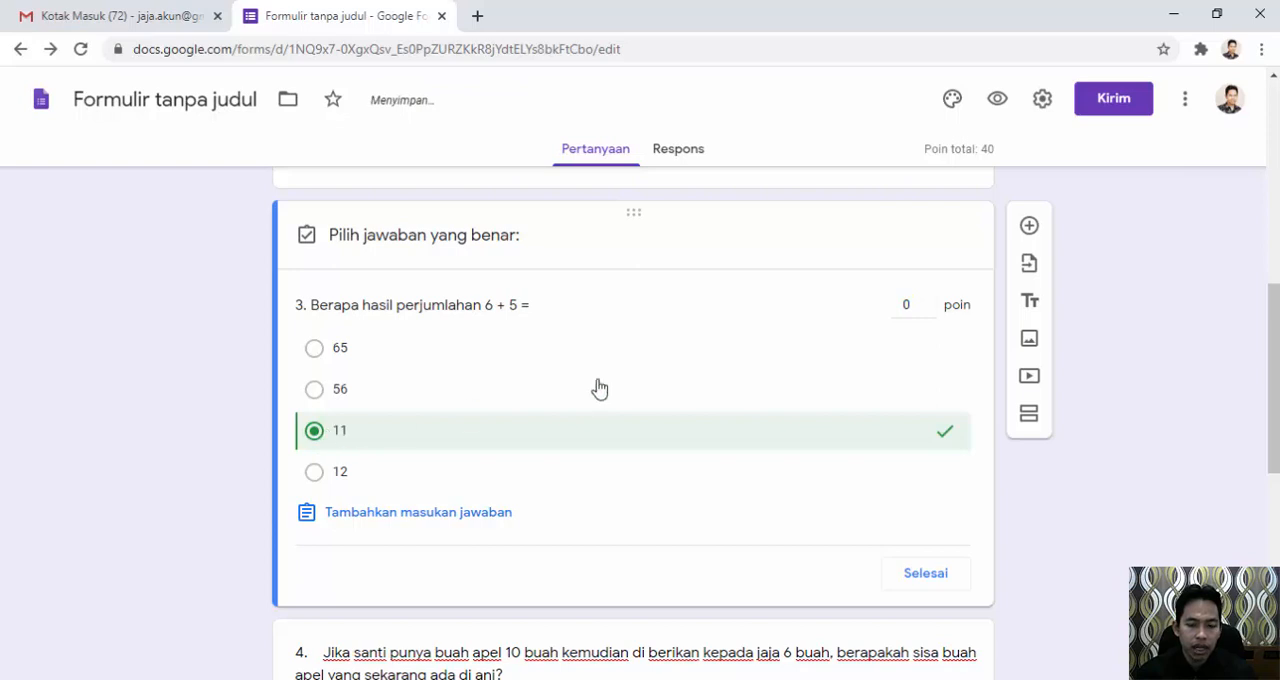
double_click(905, 305)
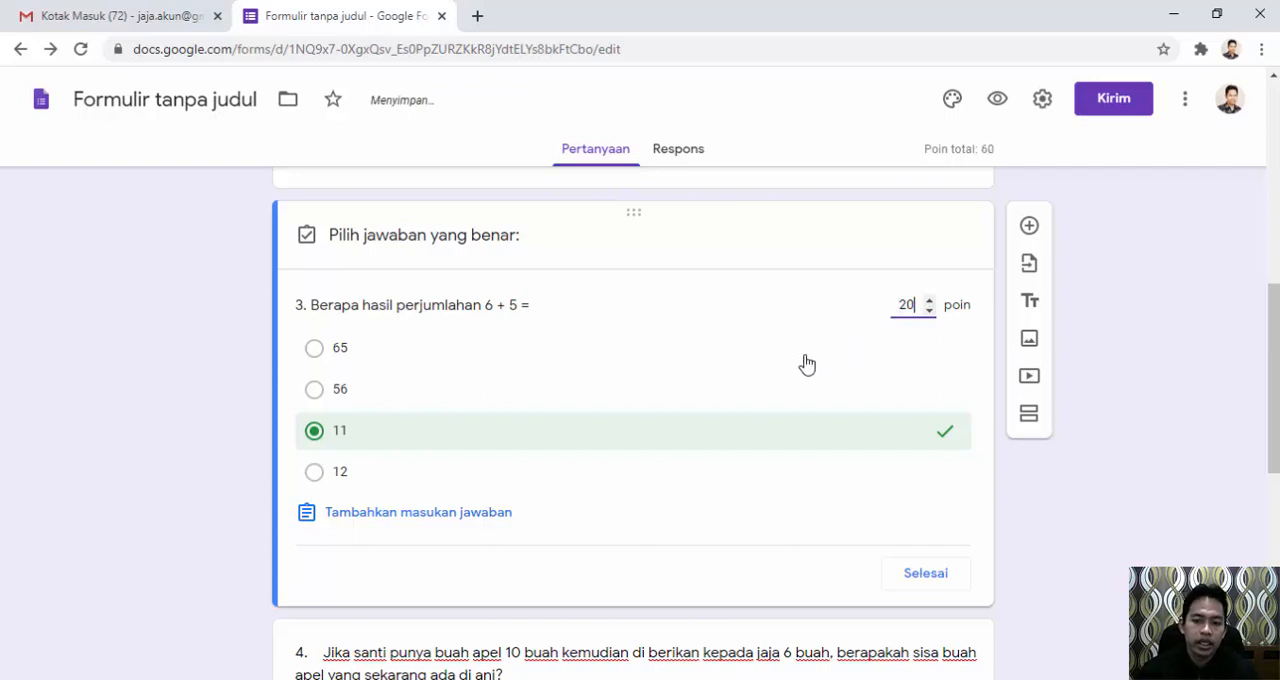
click(915, 573)
Make question 4, about the remaining apples, a required question.
scroll(530, 505, down, 2)
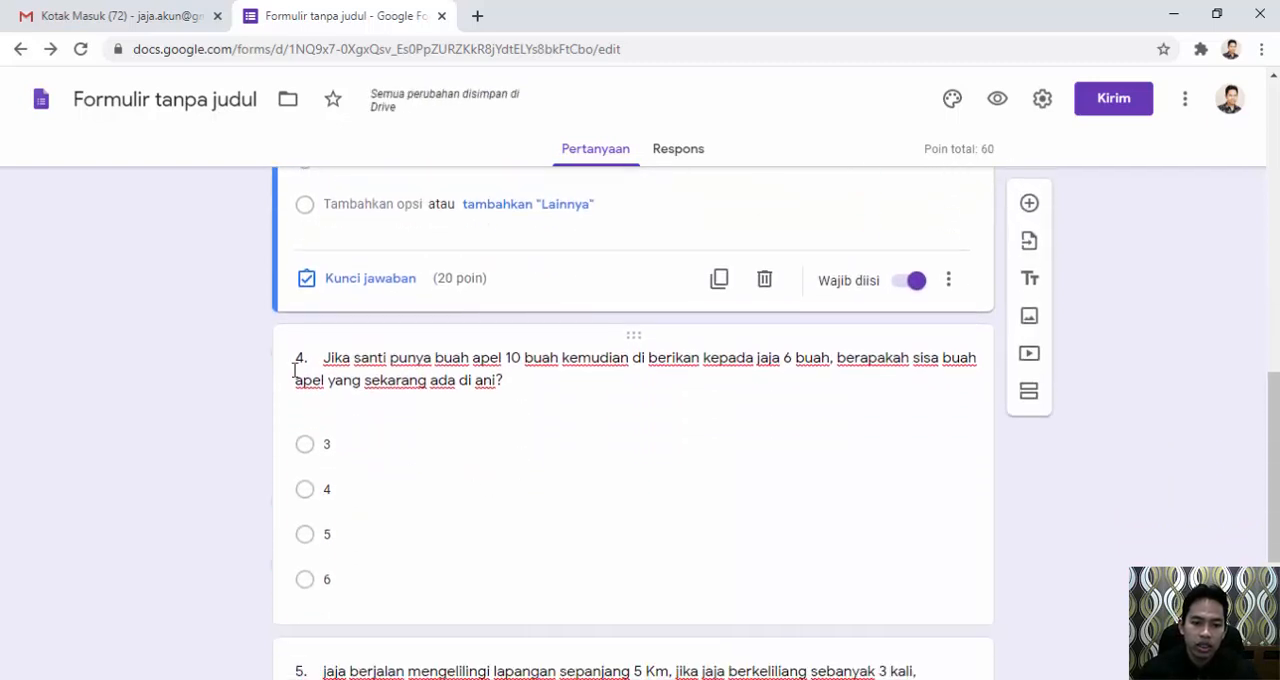
click(474, 363)
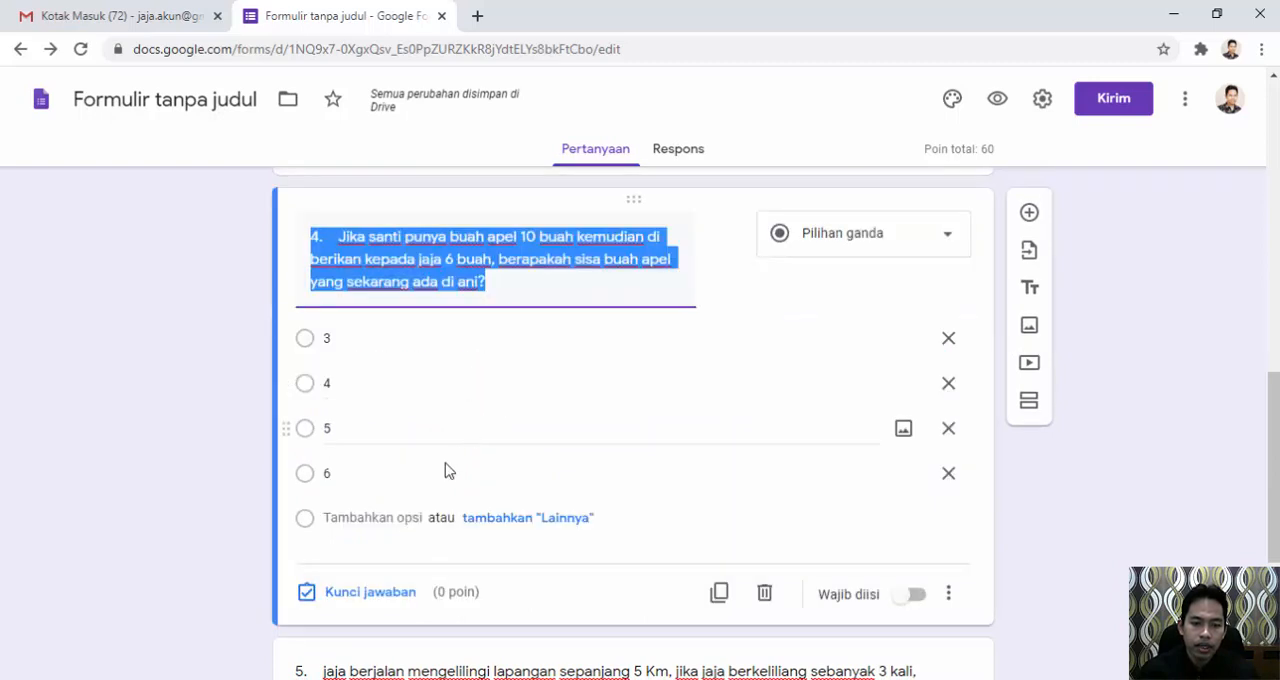
click(909, 596)
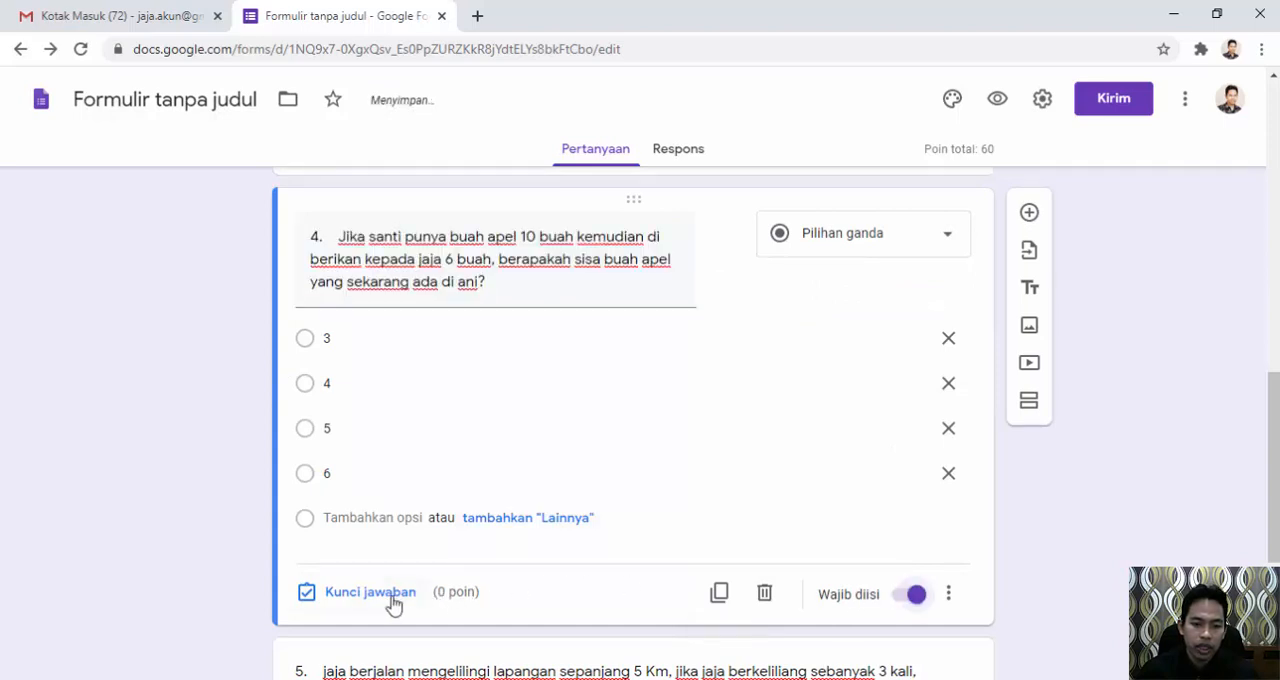
Set the answer key of question 4 to 4, worth 20 points.
click(362, 596)
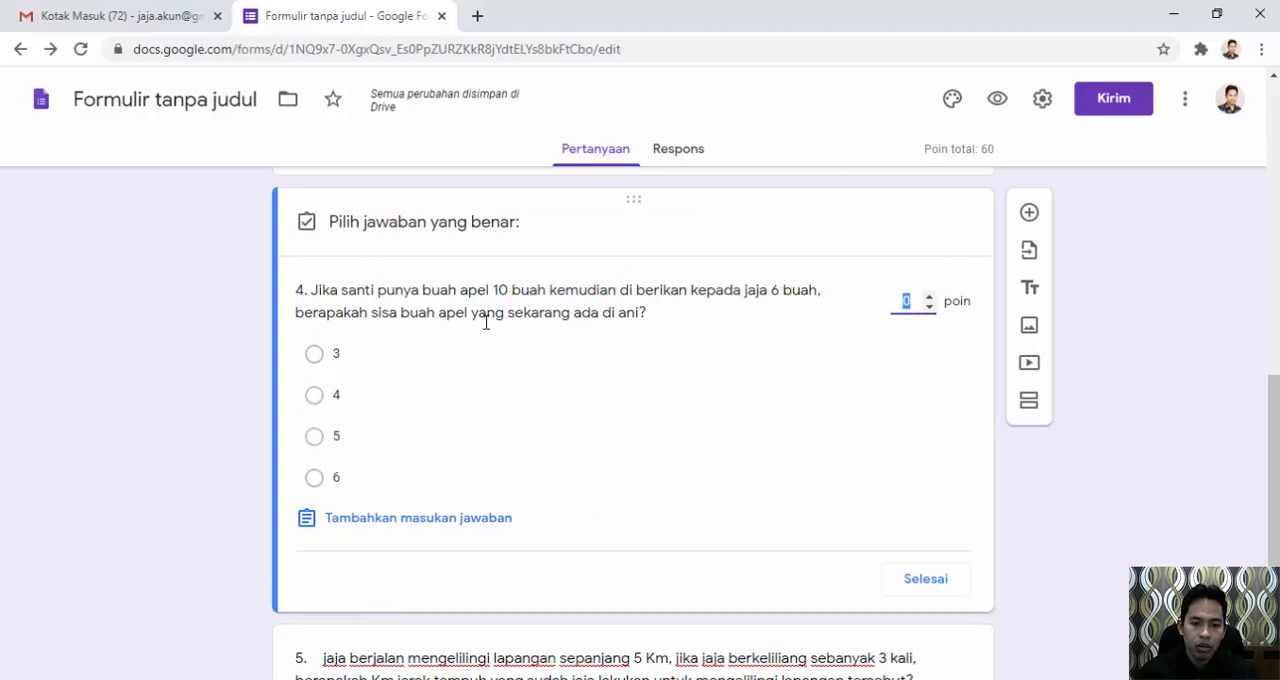
click(318, 400)
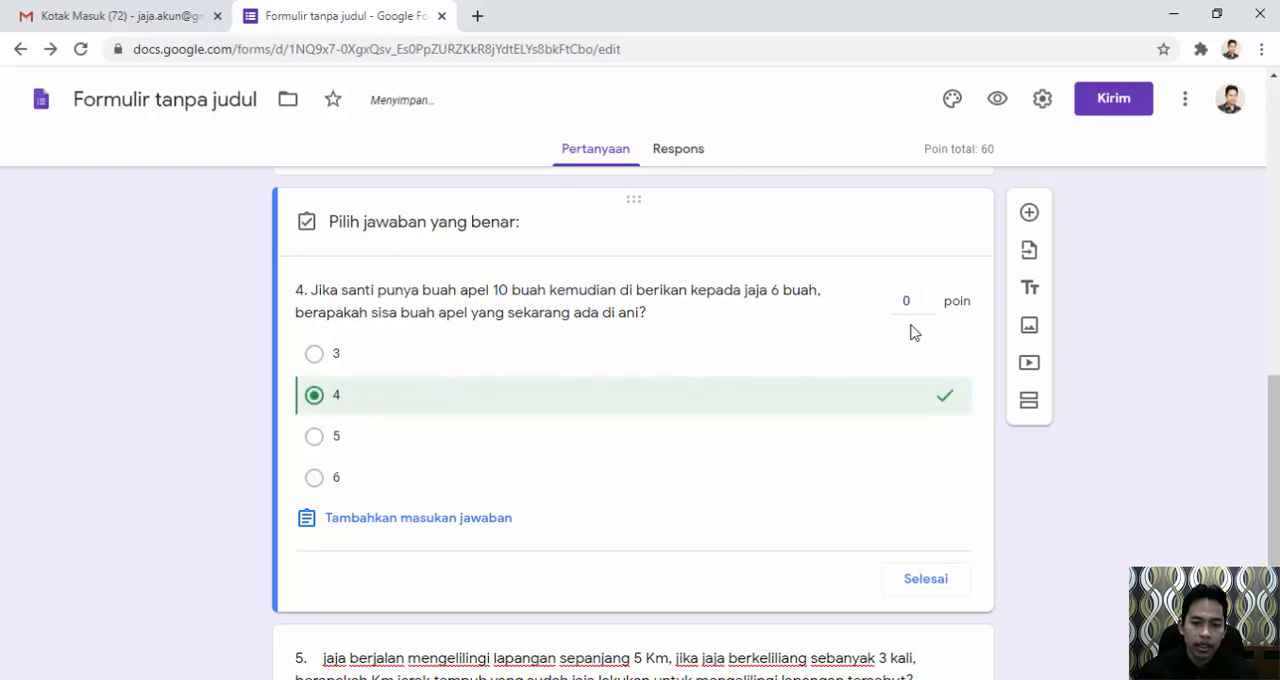
click(911, 302)
text(20)
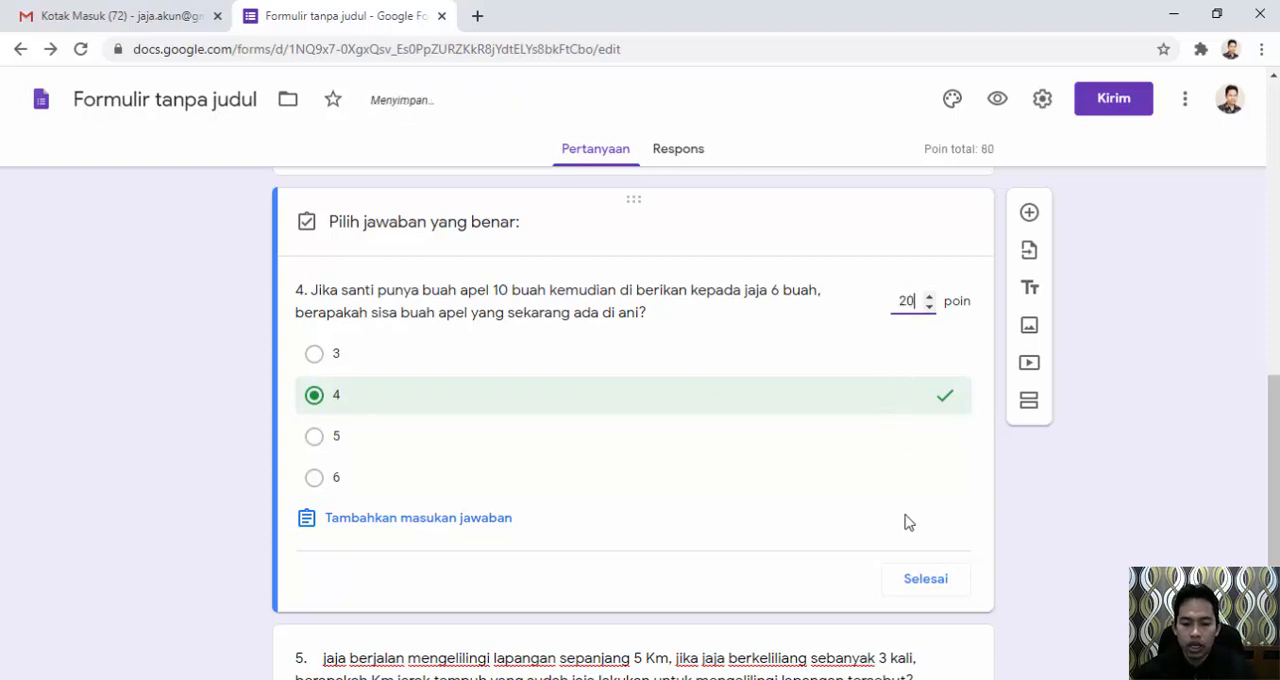
click(929, 581)
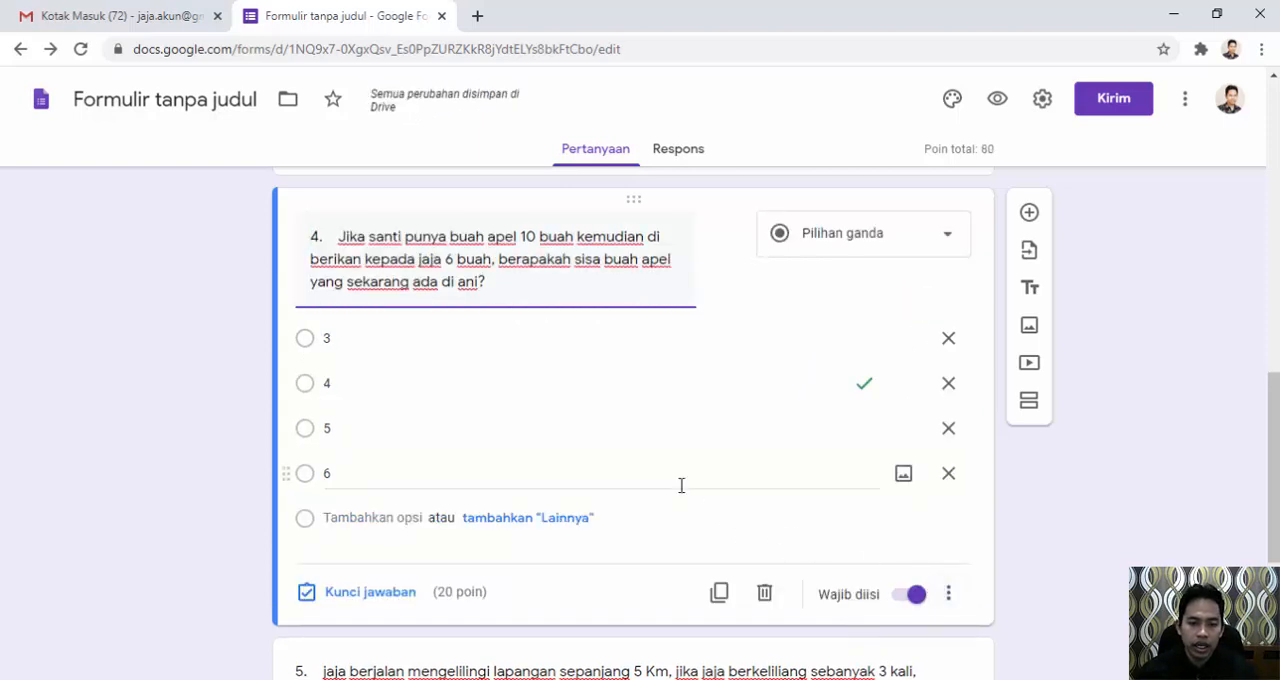
Make question 5, about the distance covered around the field, a required question.
scroll(586, 526, down, 3)
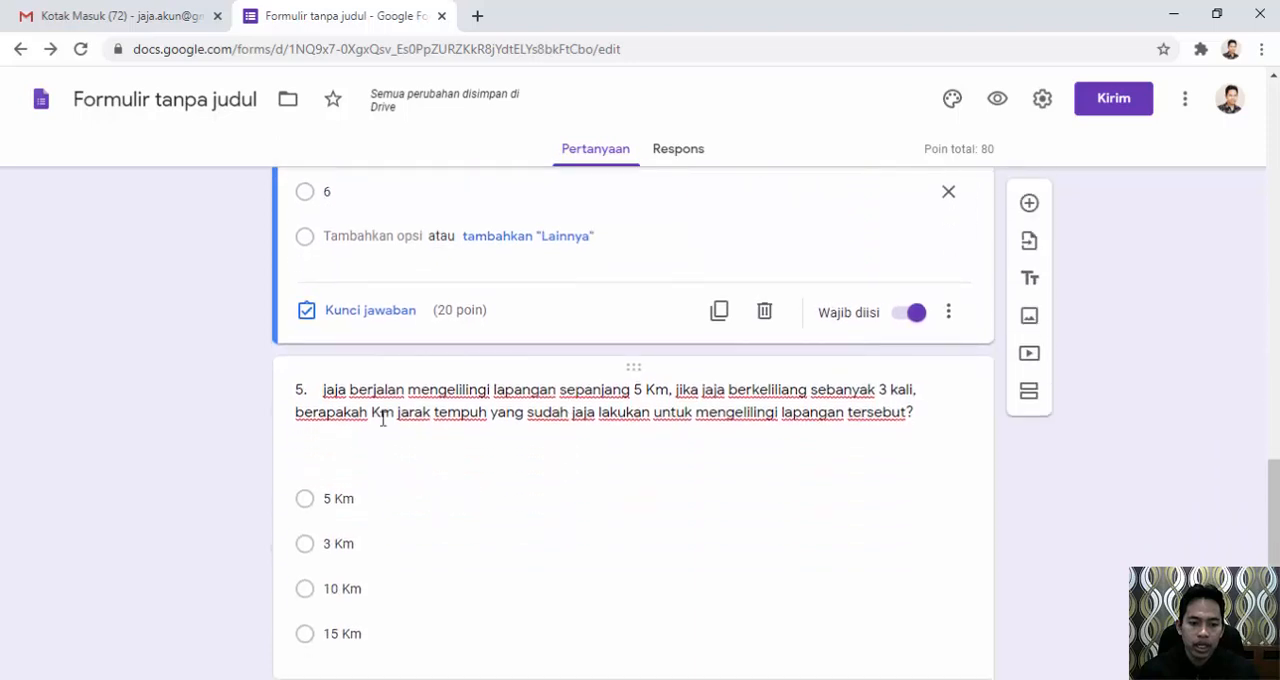
triple_click(501, 397)
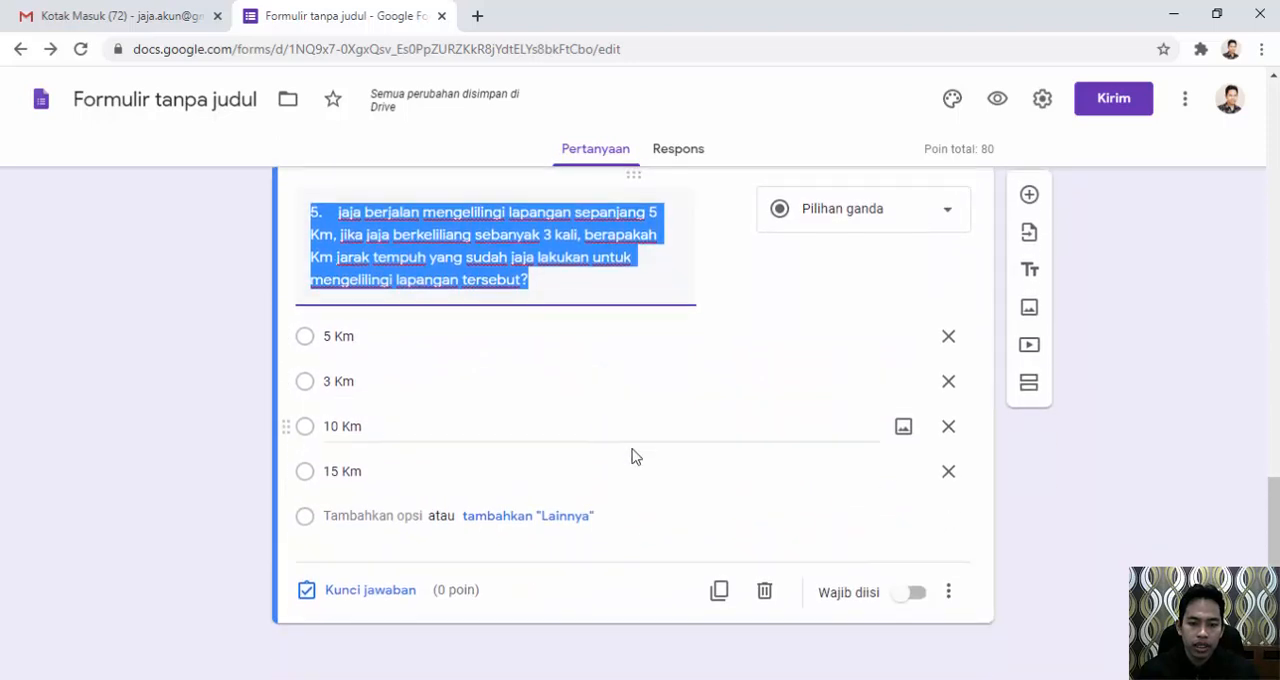
click(915, 593)
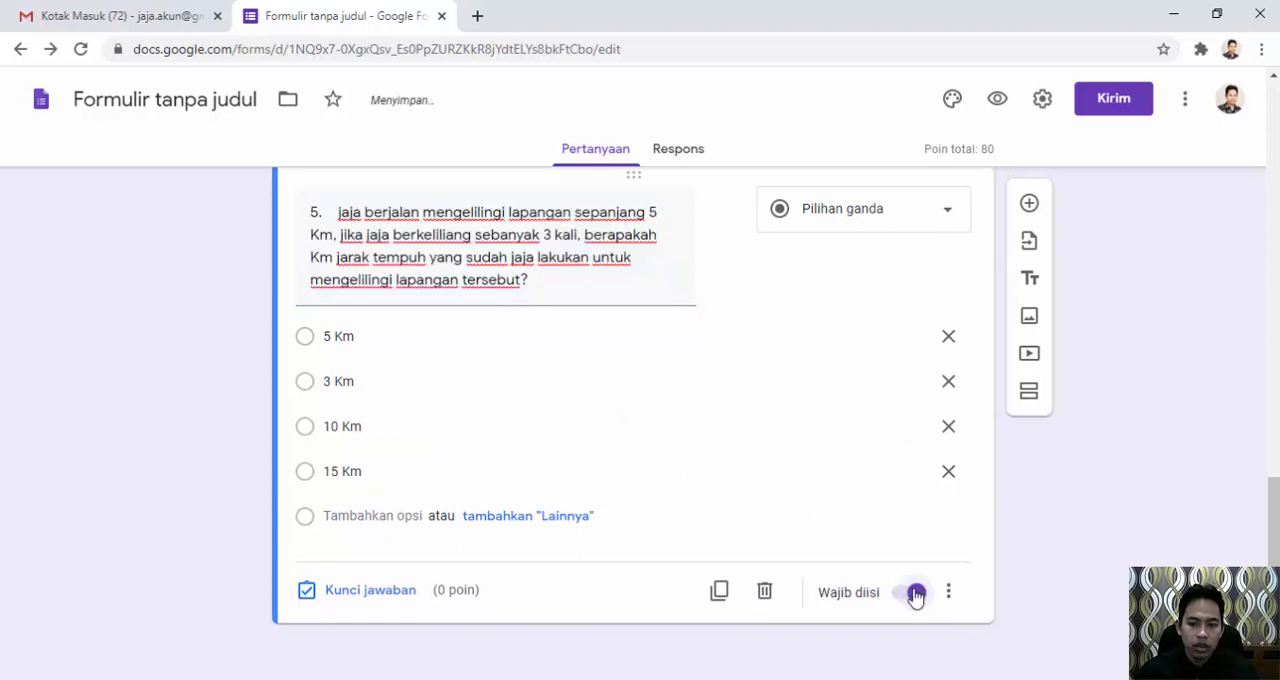
Set the answer key of question 5 to 15 Km, worth 20 points.
click(375, 597)
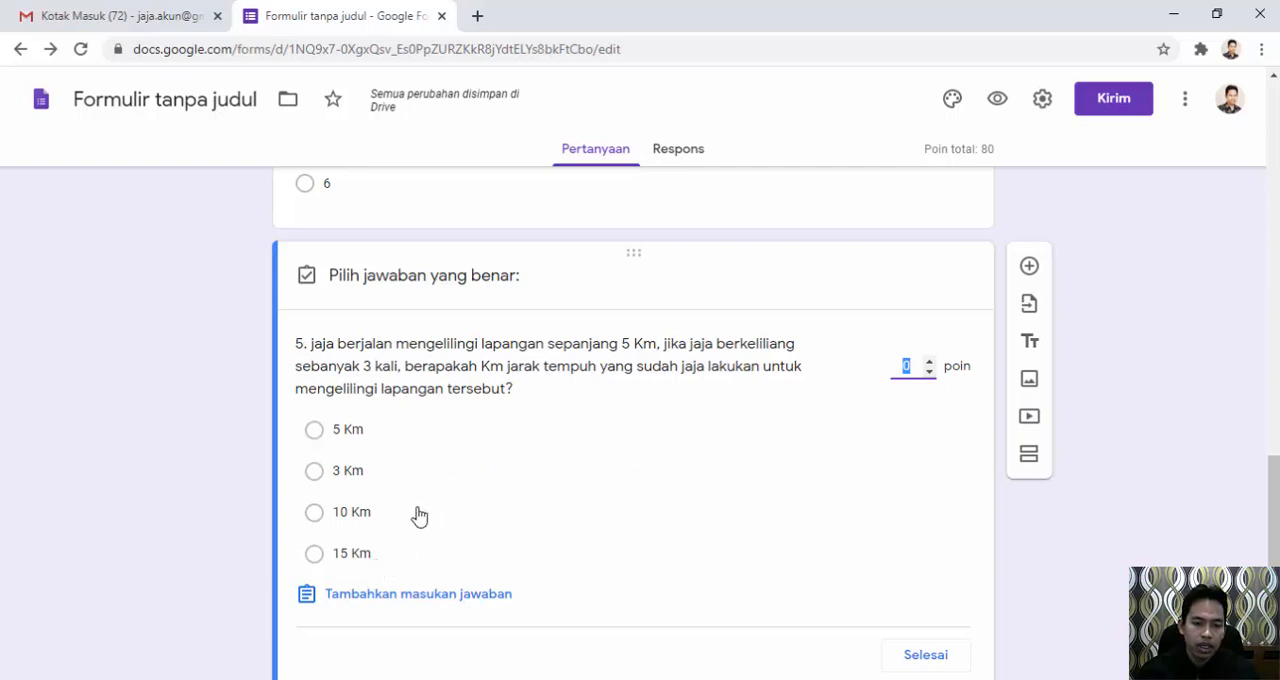
click(318, 562)
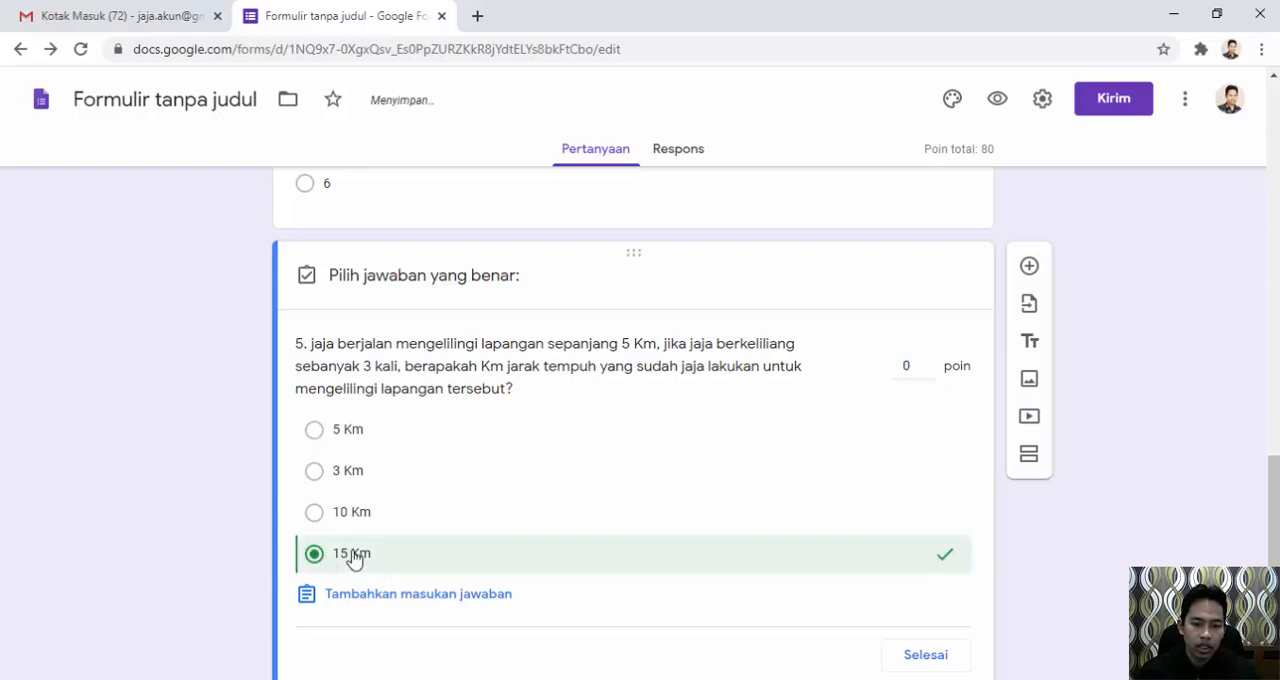
click(910, 367)
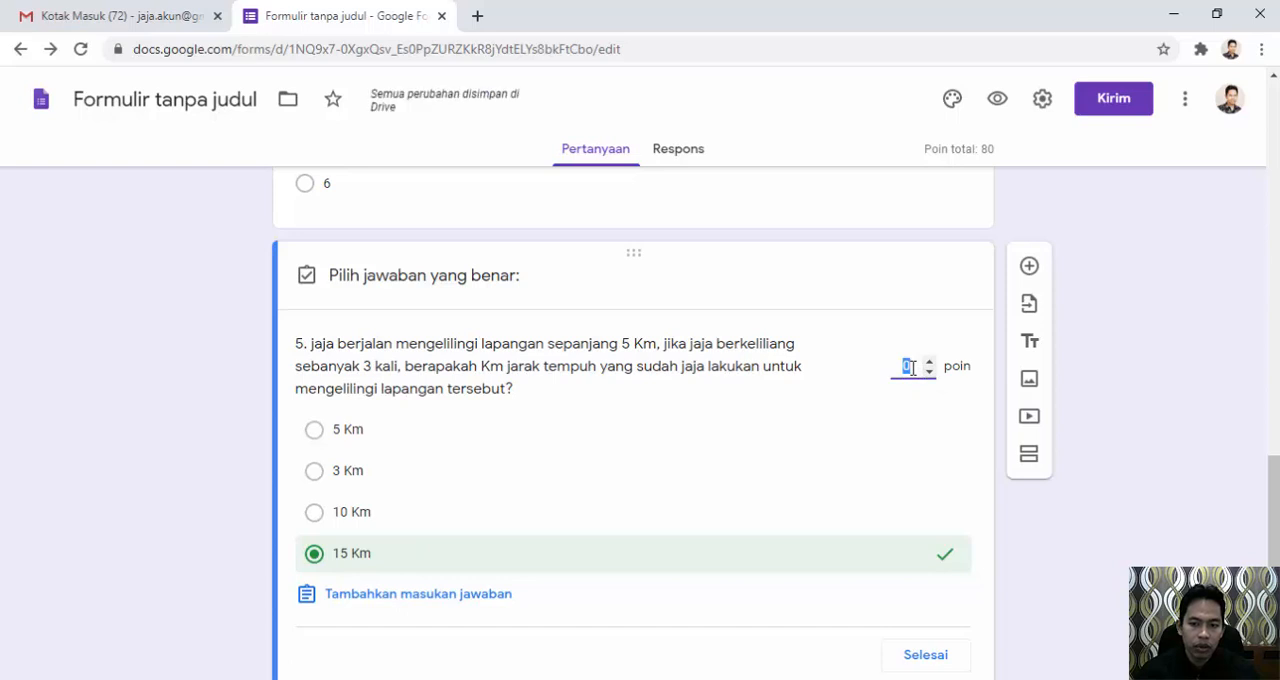
text(2)
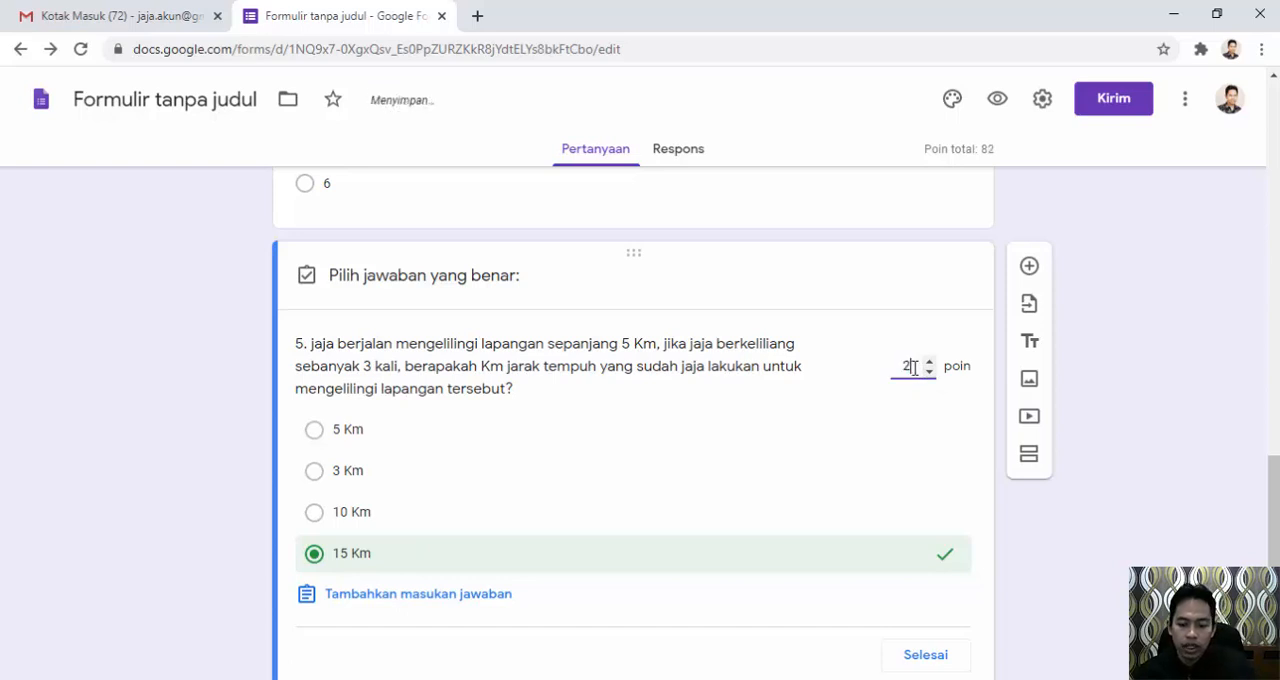
text(0)
scroll(805, 478, down, 1)
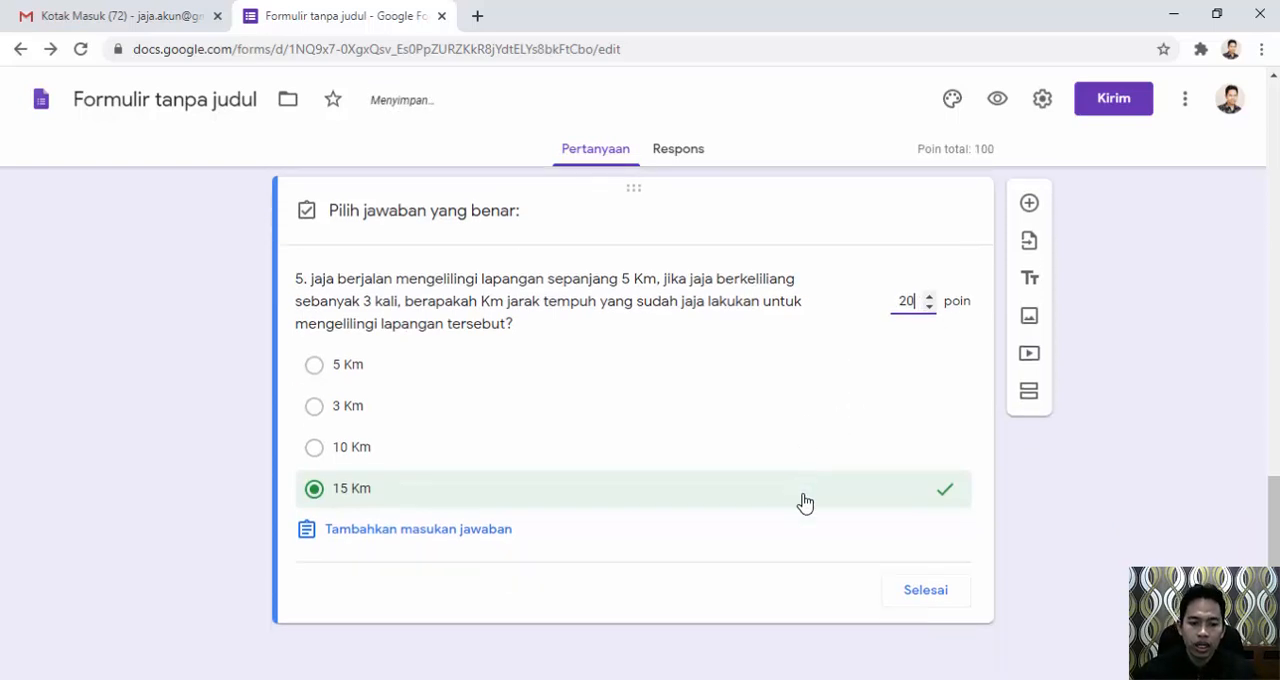
click(909, 594)
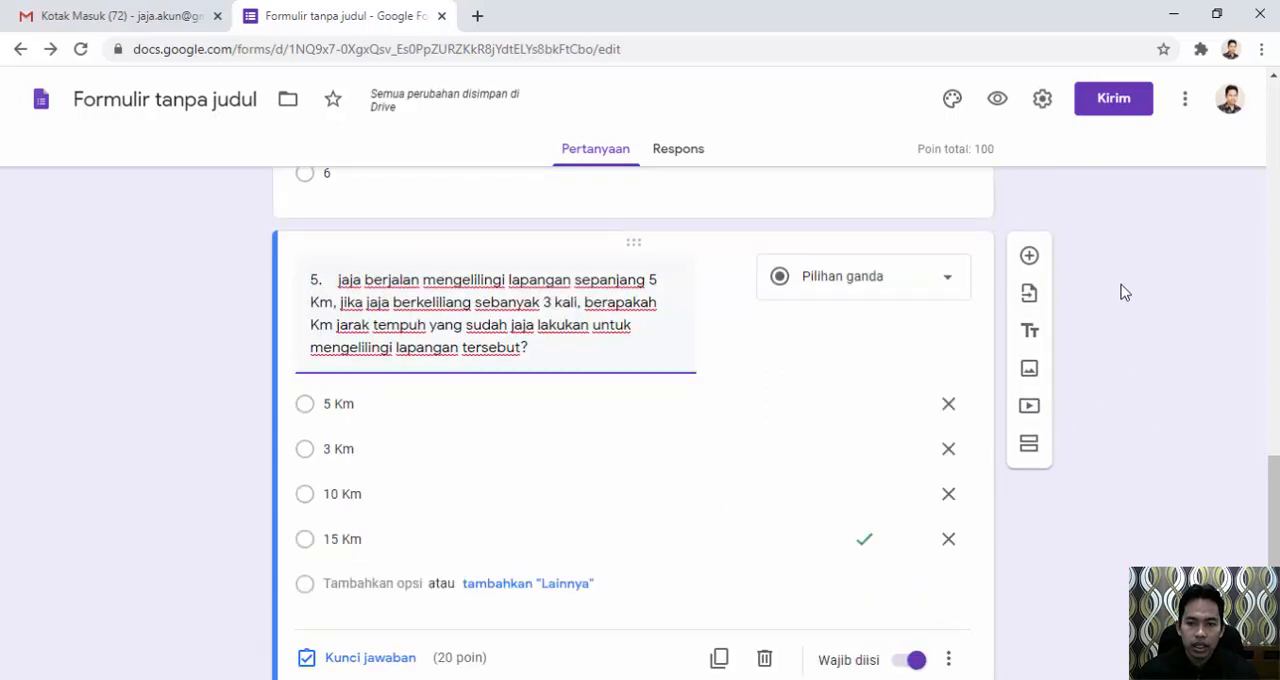
Preview the form, check the points shown beside the questions, and close the preview without keeping any answers.
scroll(957, 406, up, 3)
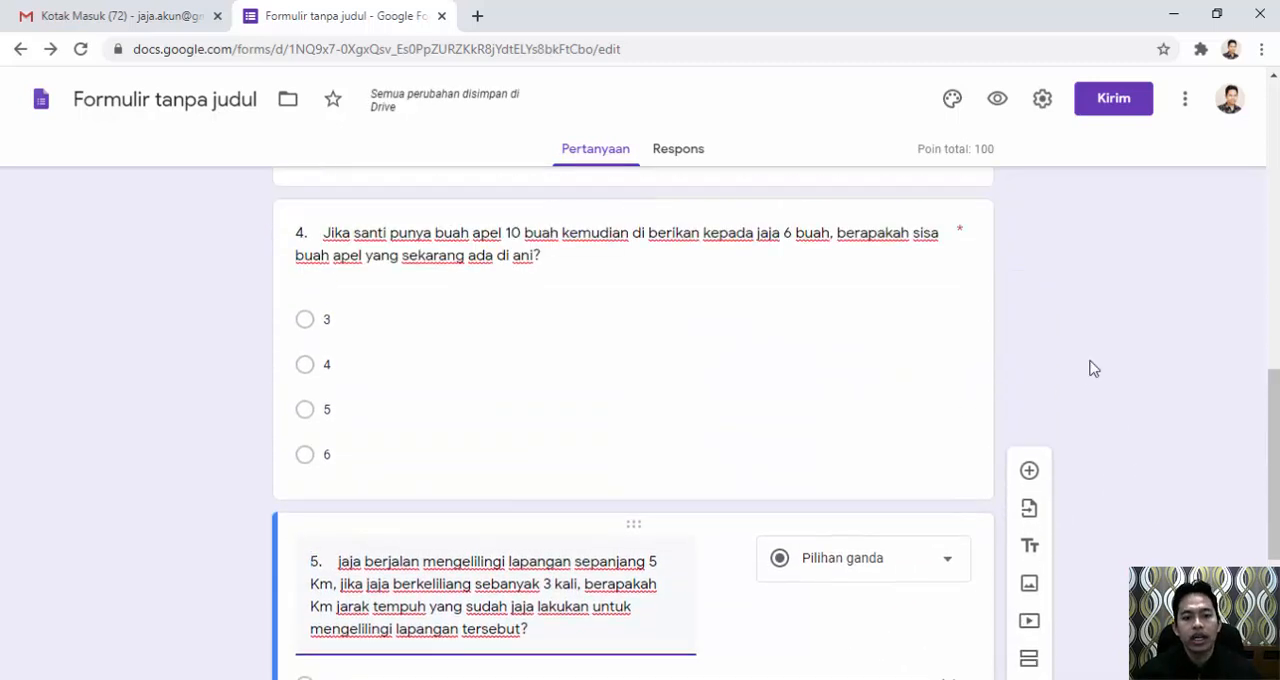
scroll(1080, 371, up, 9)
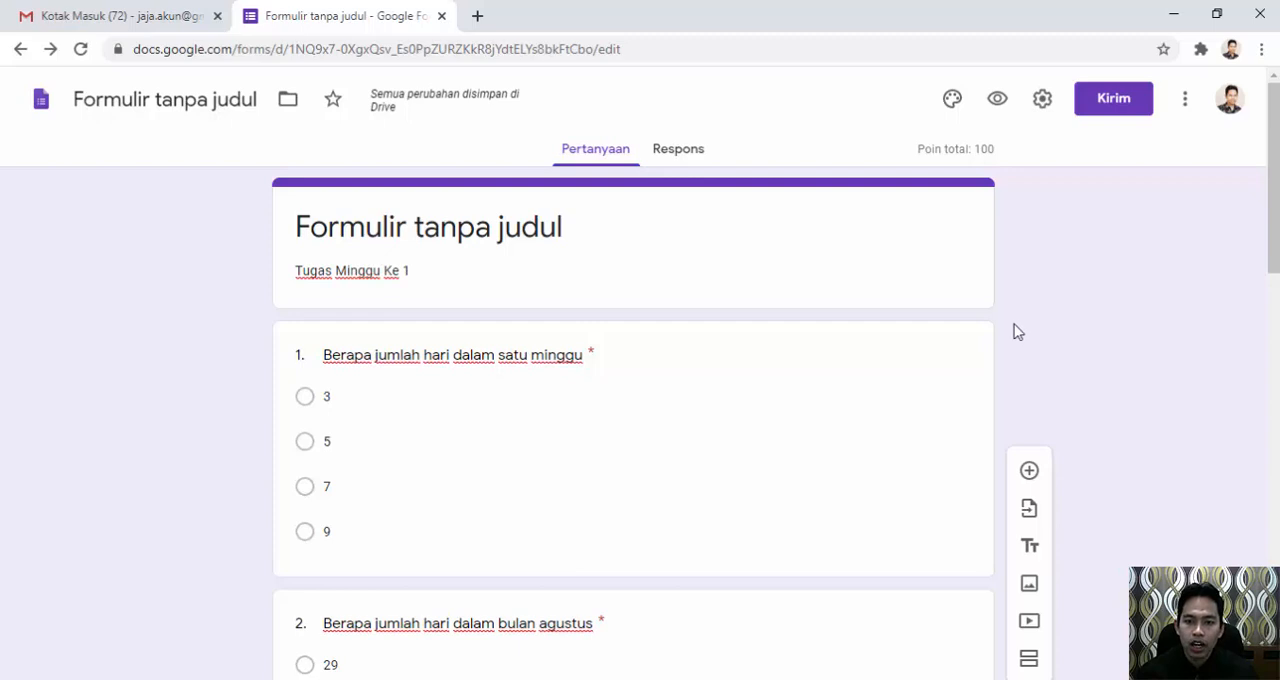
click(999, 101)
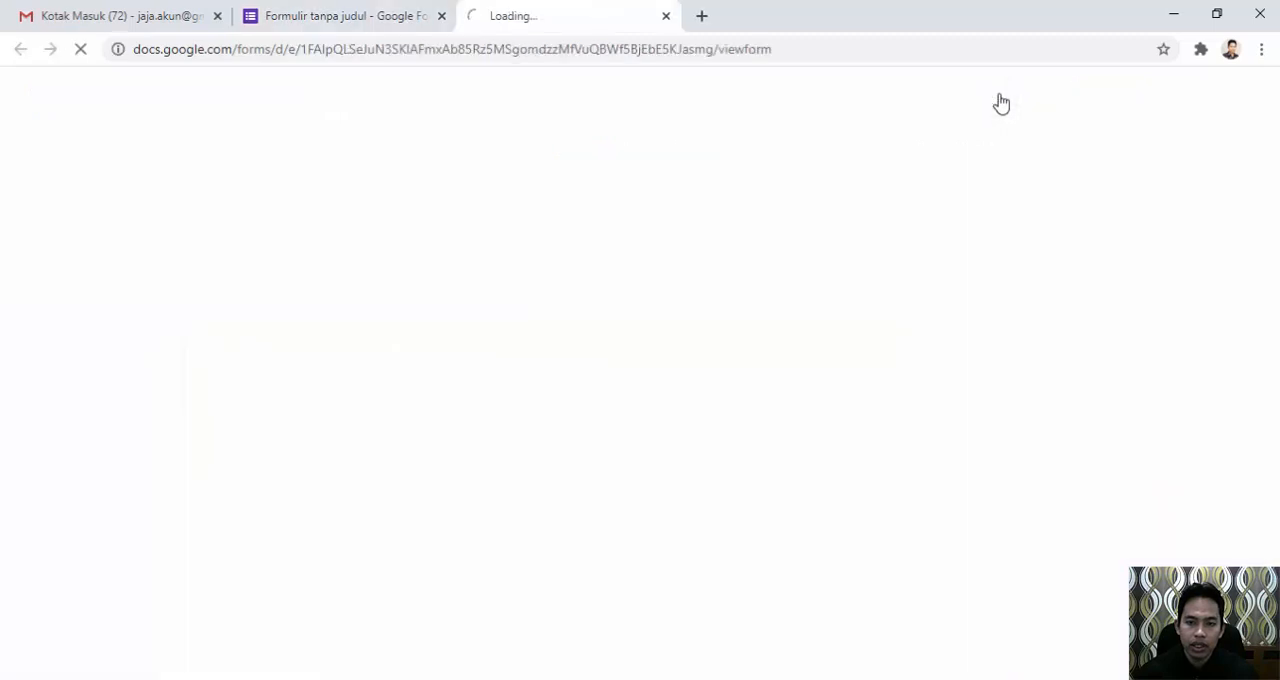
scroll(624, 268, down, 1)
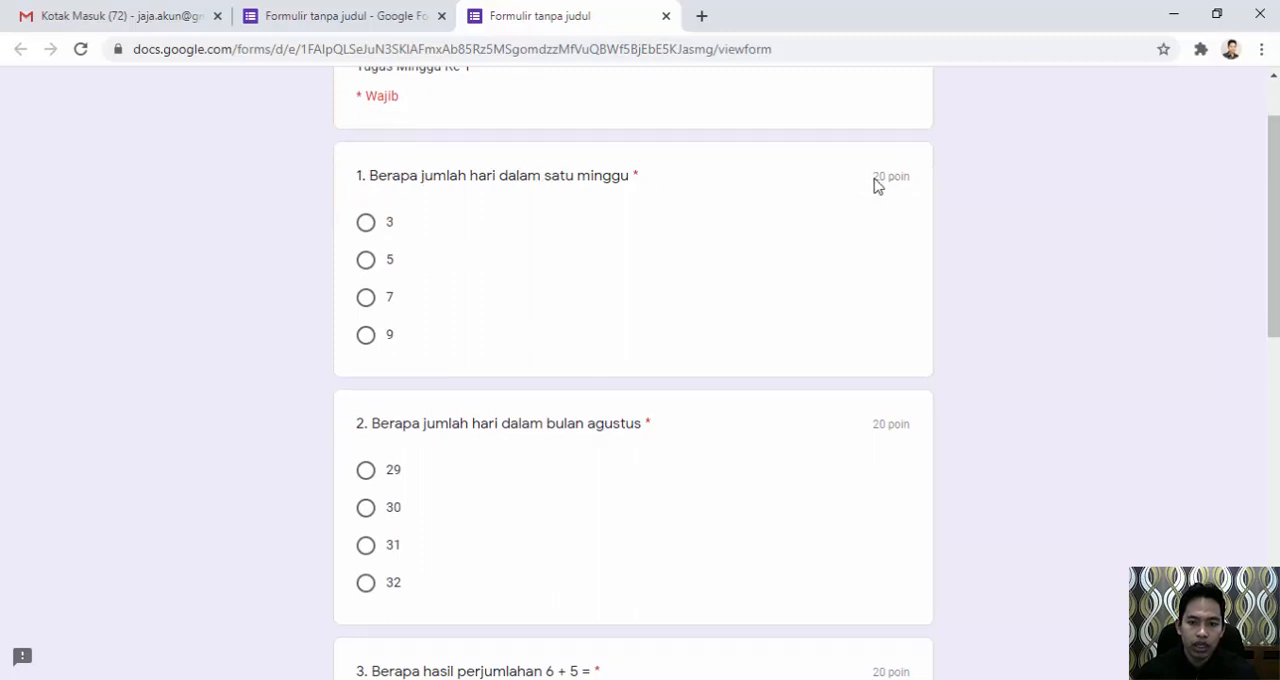
drag(873, 180, 908, 180)
click(894, 258)
scroll(887, 296, down, 2)
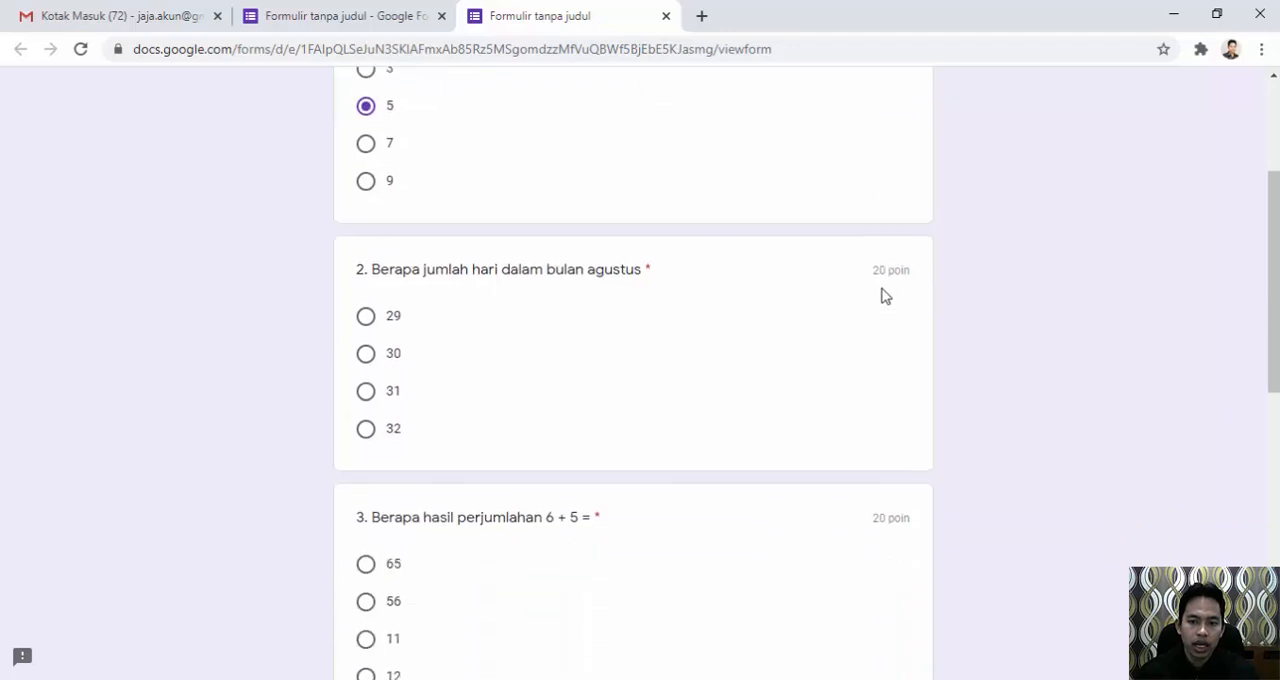
drag(862, 238, 921, 240)
scroll(894, 271, down, 2)
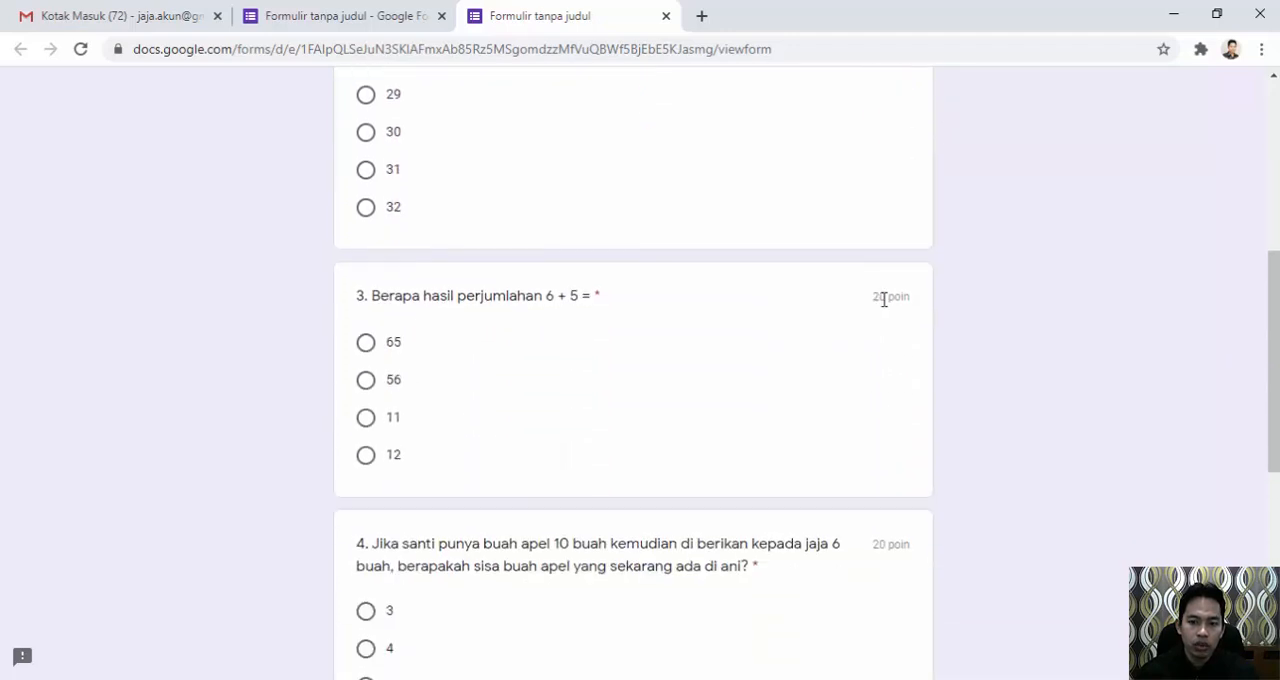
drag(873, 297, 903, 331)
scroll(890, 350, down, 3)
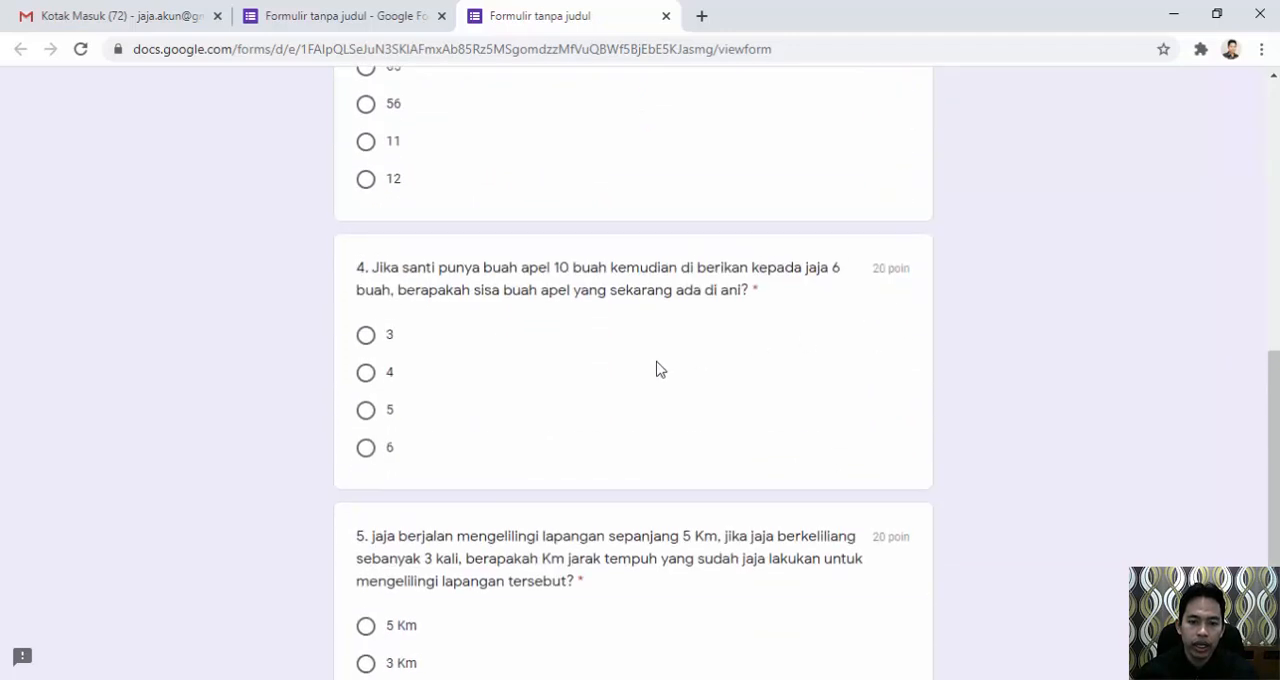
scroll(600, 360, up, 10)
click(667, 16)
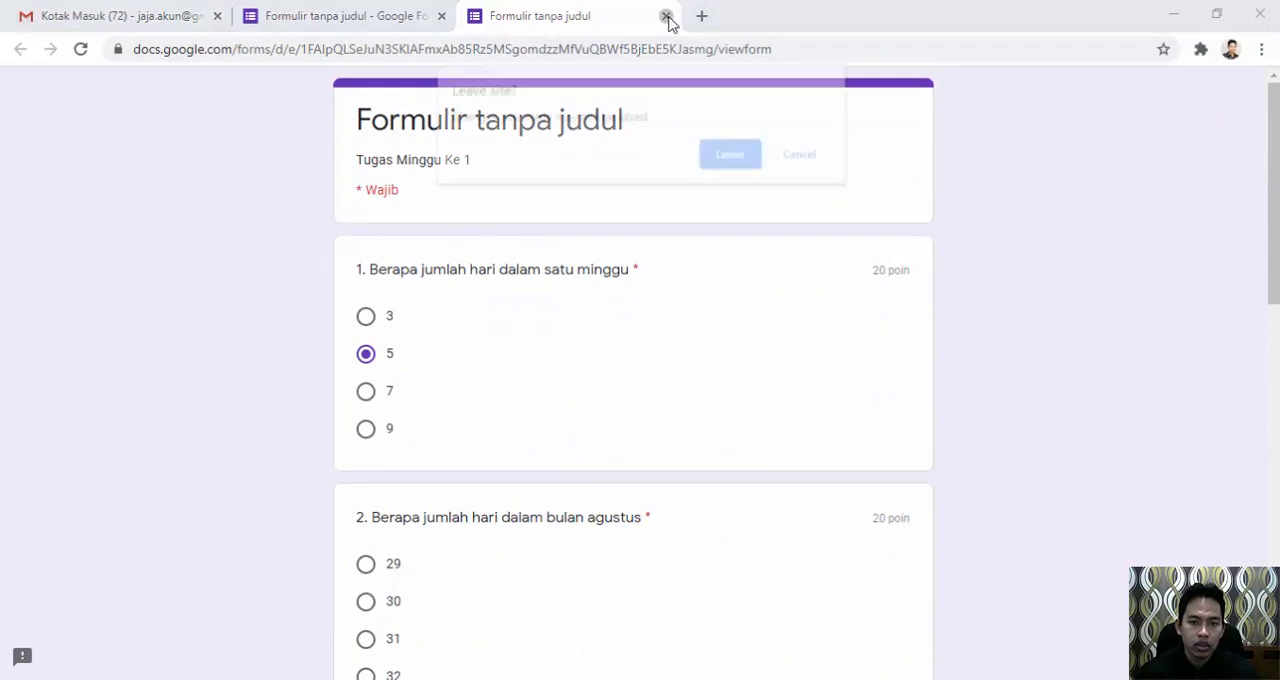
click(731, 154)
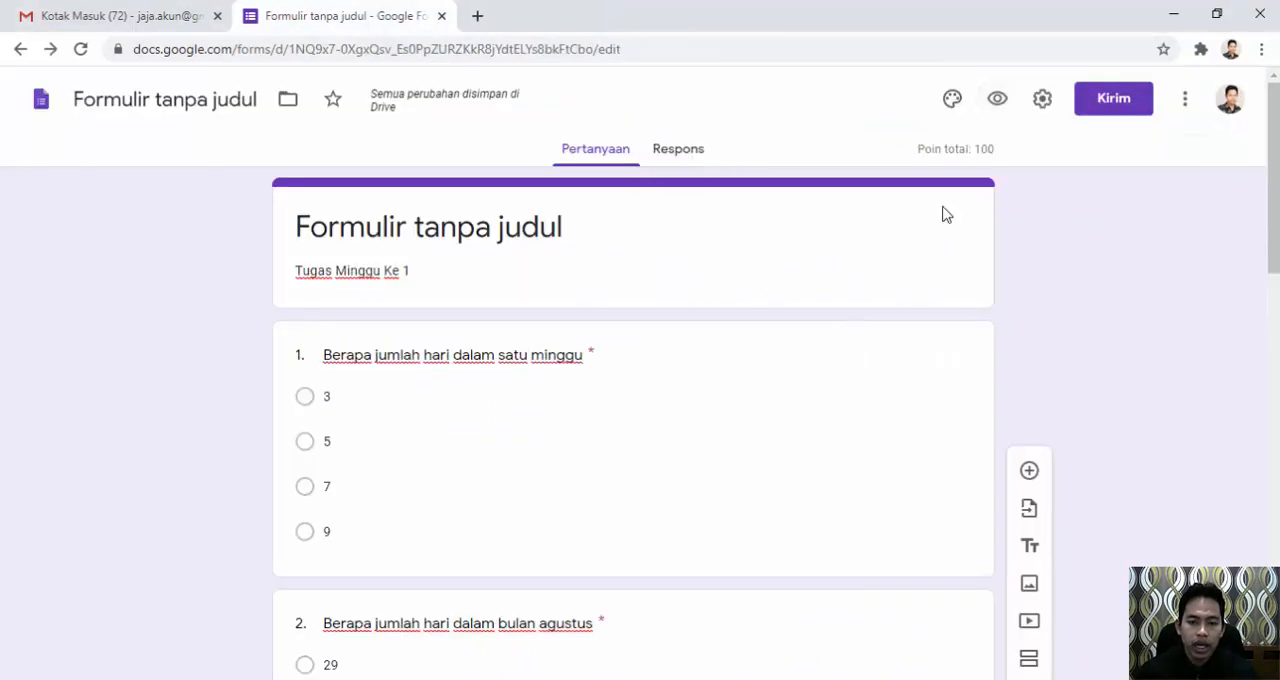
Copy the shortened share link of the form and close the send dialog.
click(1120, 108)
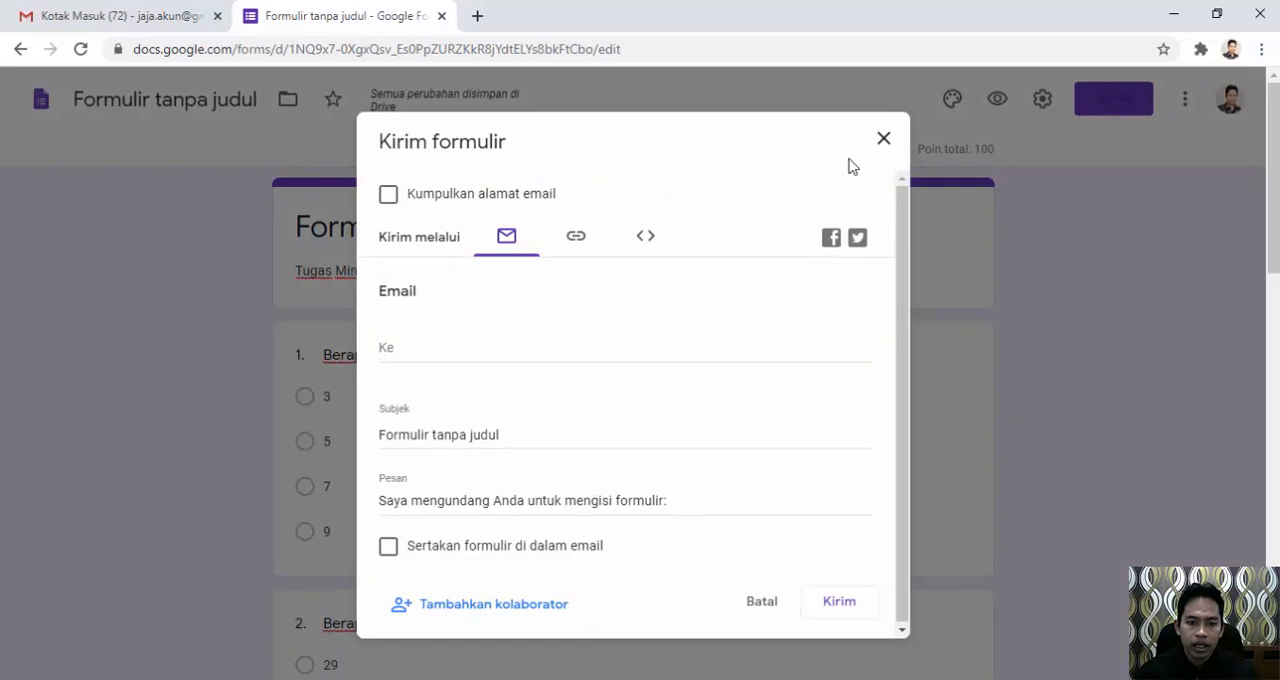
click(577, 242)
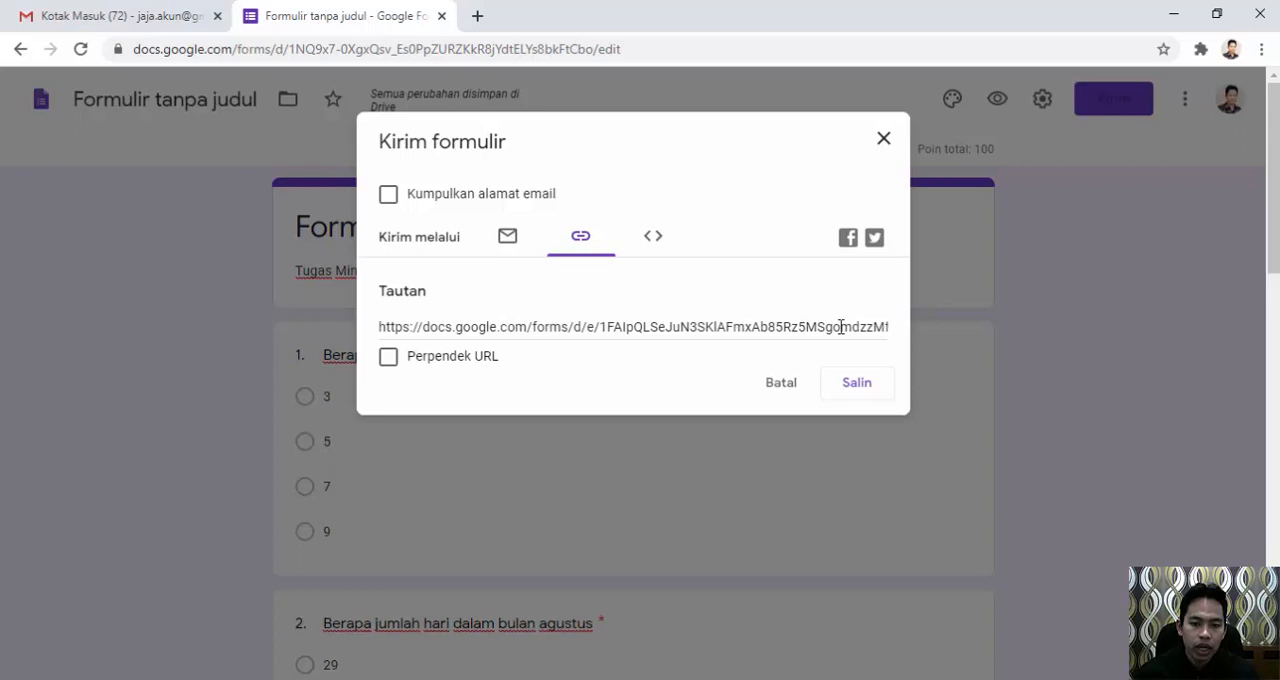
click(389, 364)
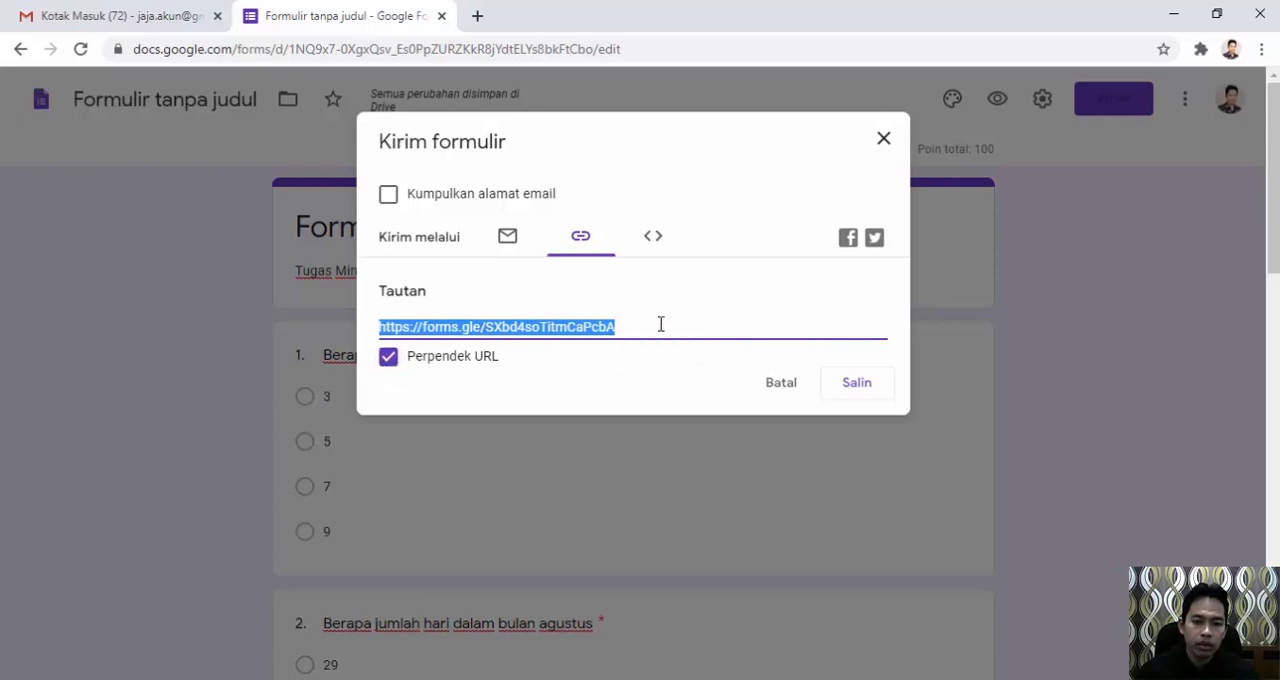
click(855, 388)
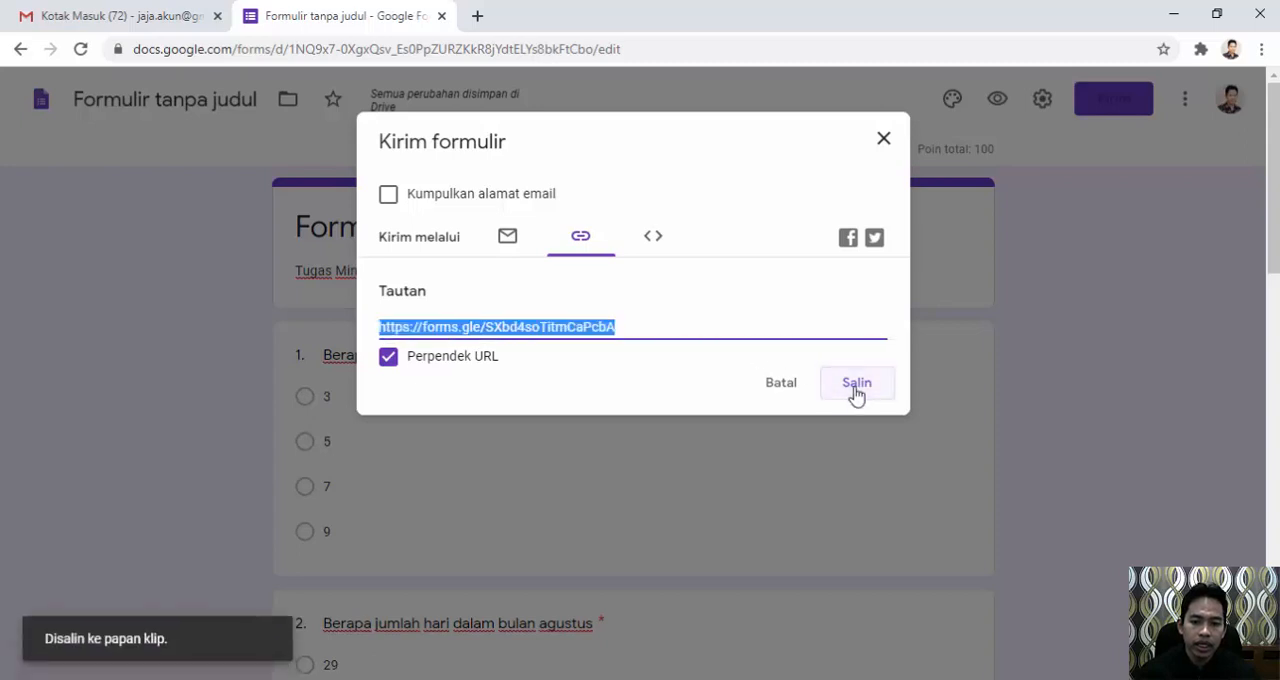
click(877, 149)
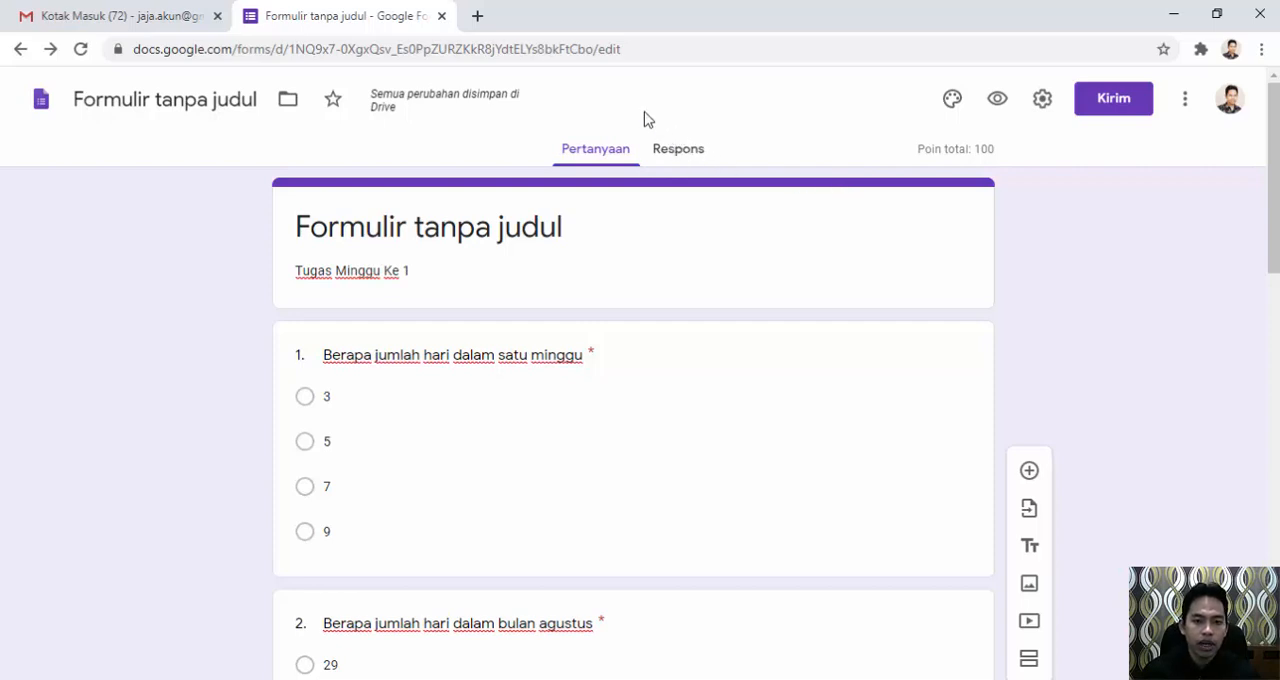
click(478, 17)
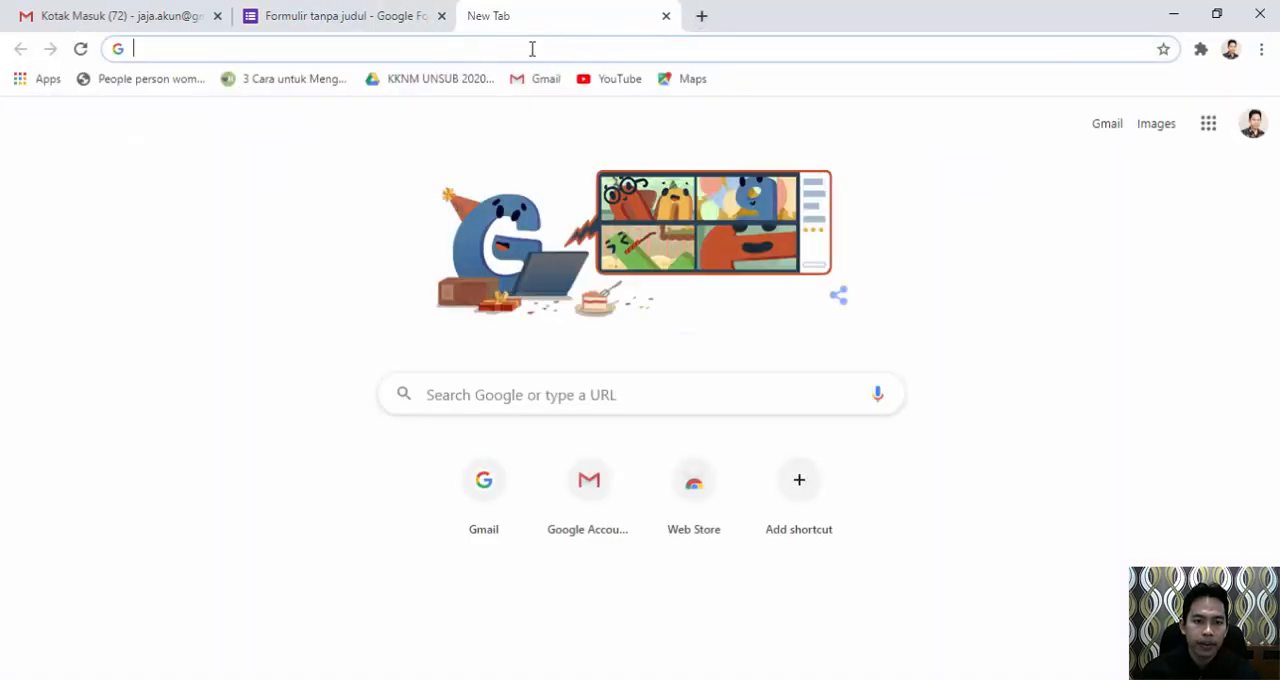
click(531, 48)
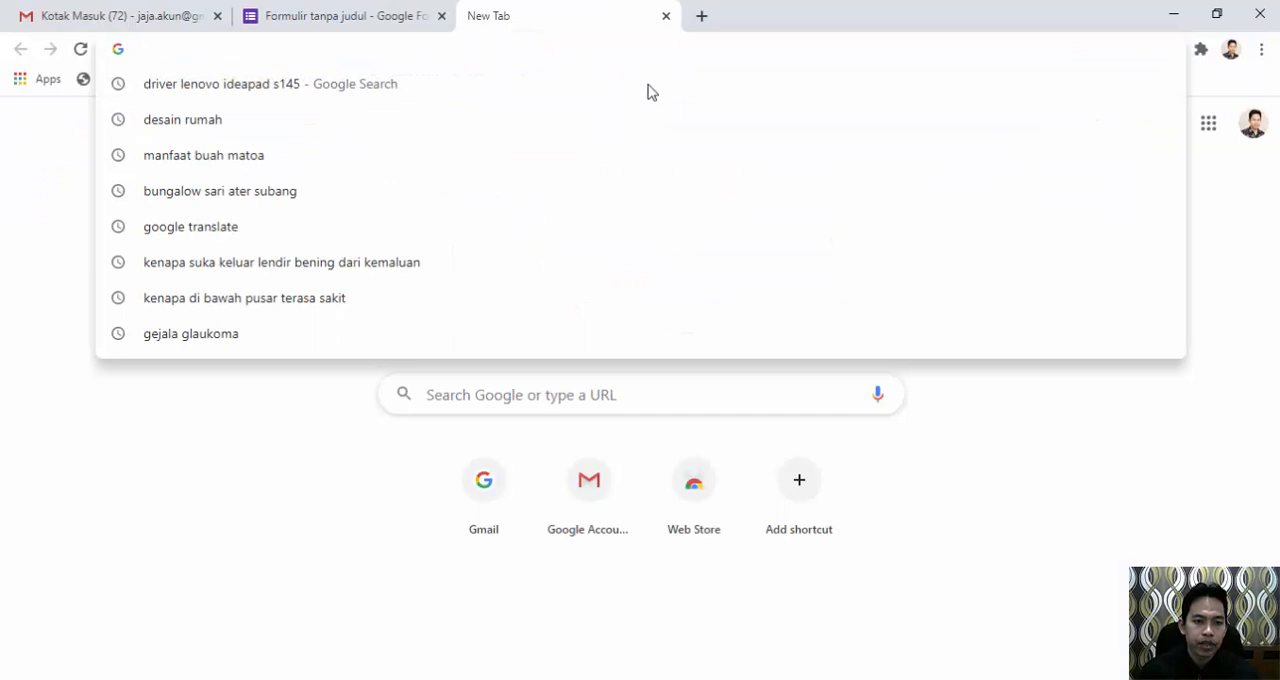
click(1072, 482)
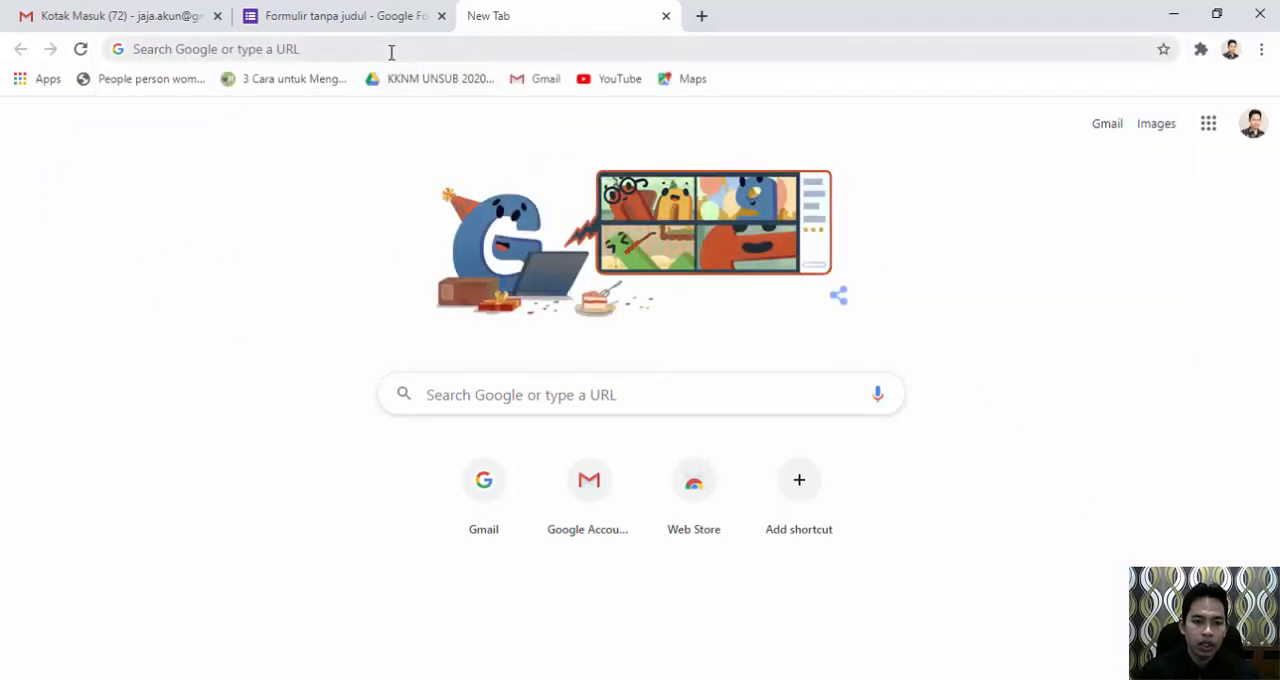
click(667, 16)
Open the copied short link of the form in a new browser window.
click(1264, 52)
click(1164, 99)
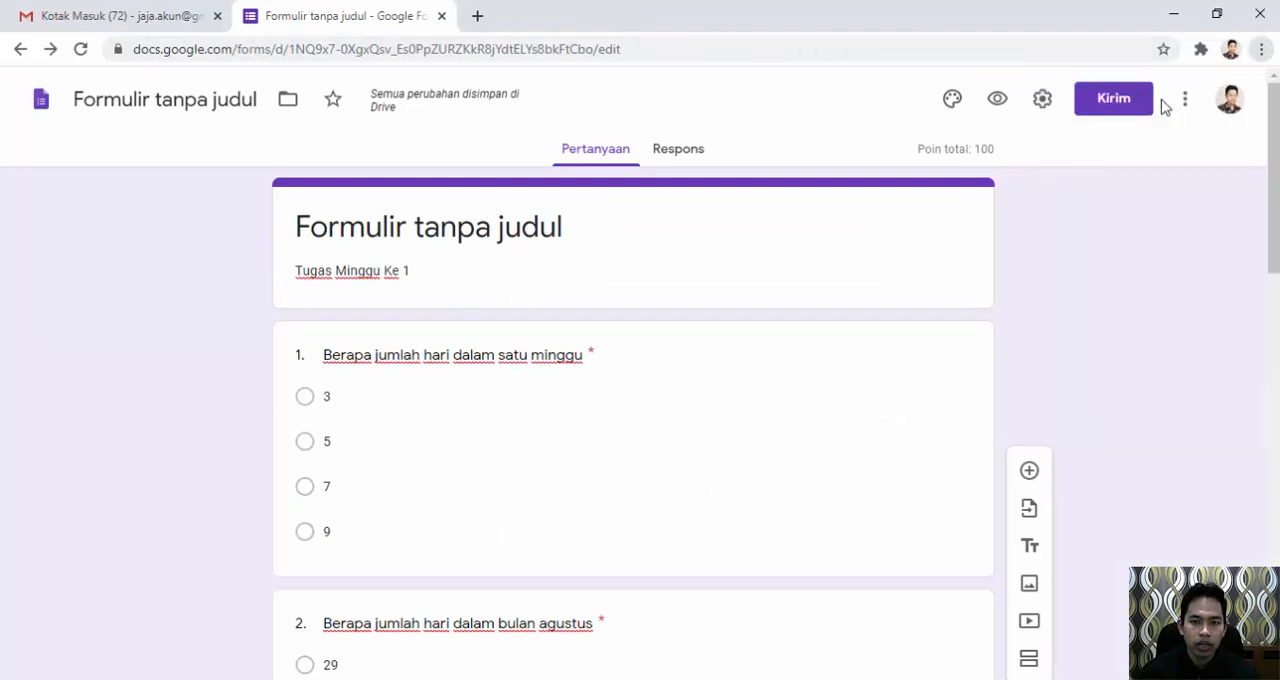
click(419, 51)
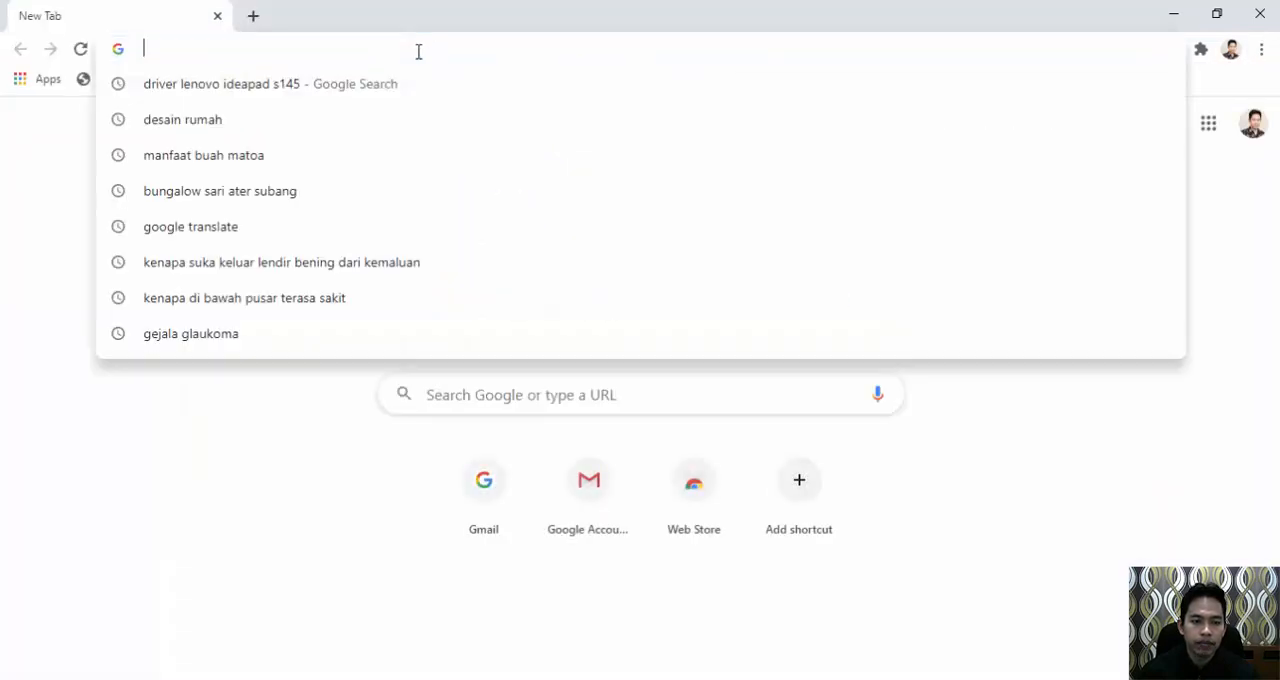
click(197, 511)
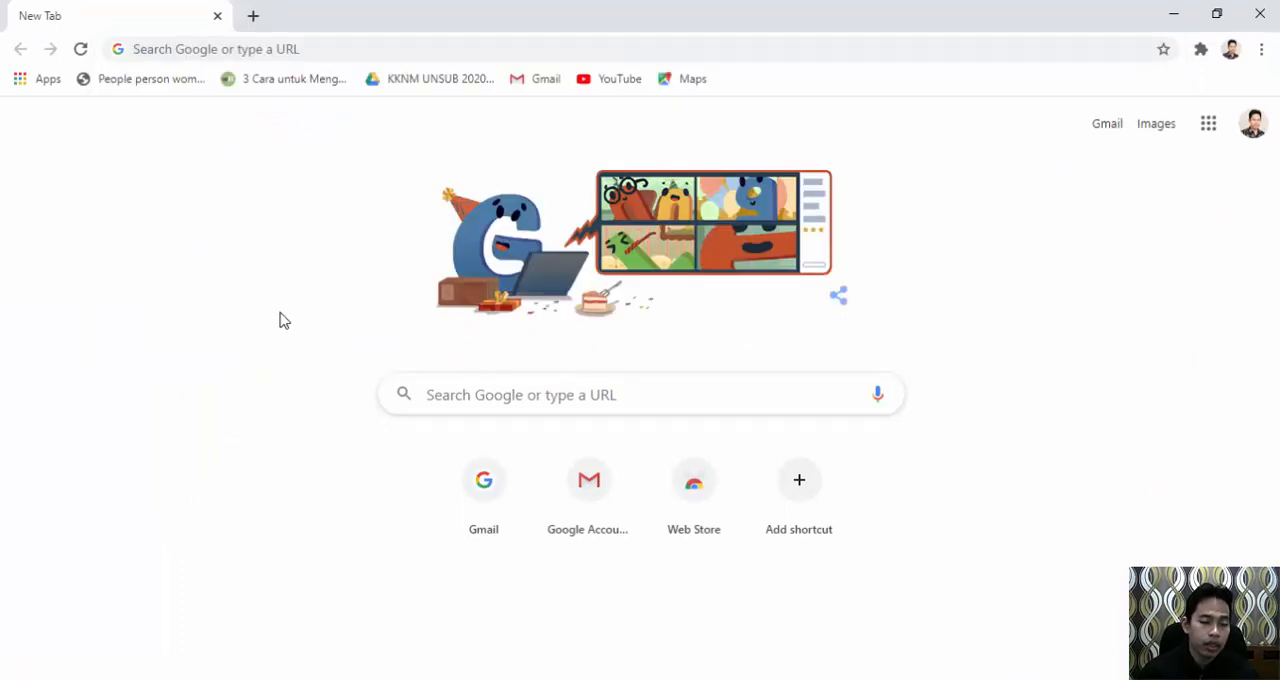
click(326, 46)
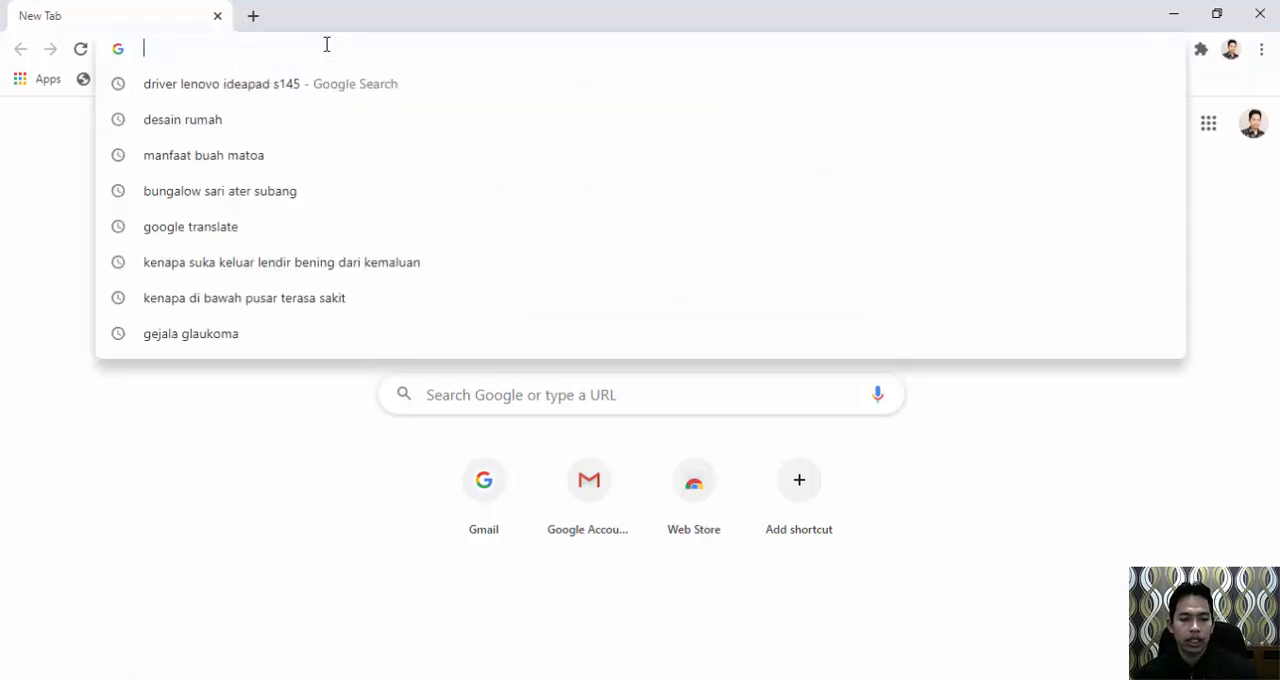
text(https://forms.gle/SXbd4soTitmCaPcbA)
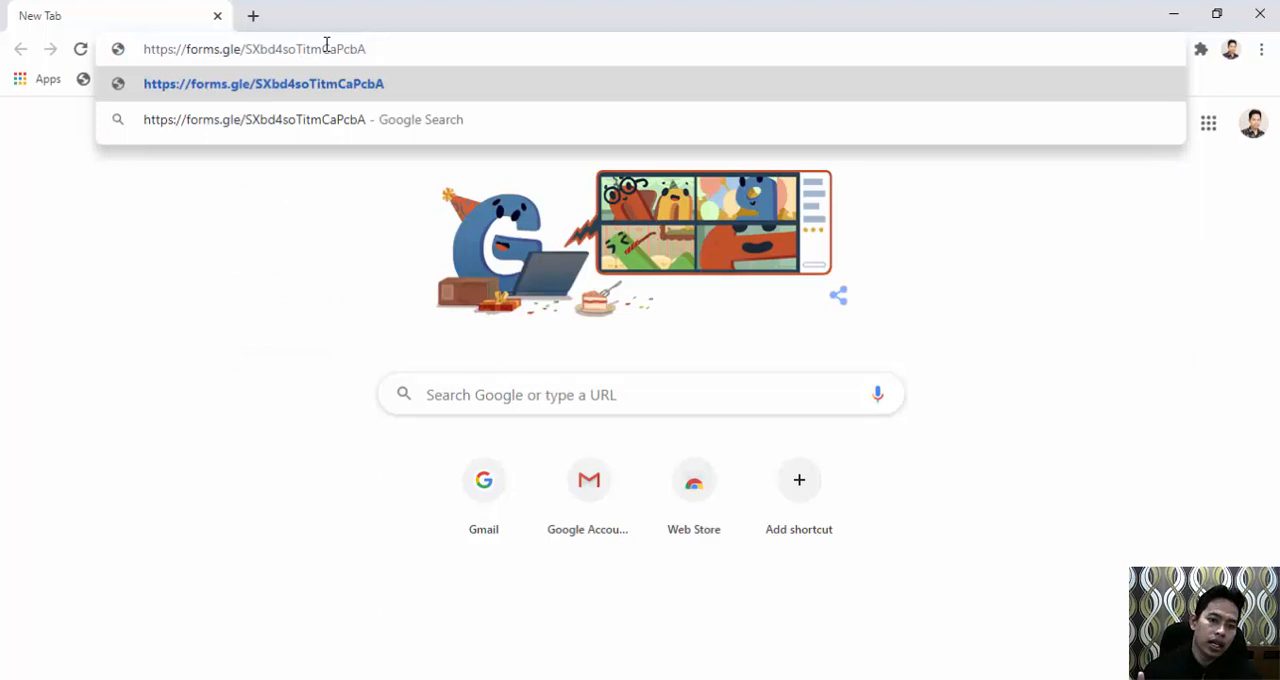
click(266, 214)
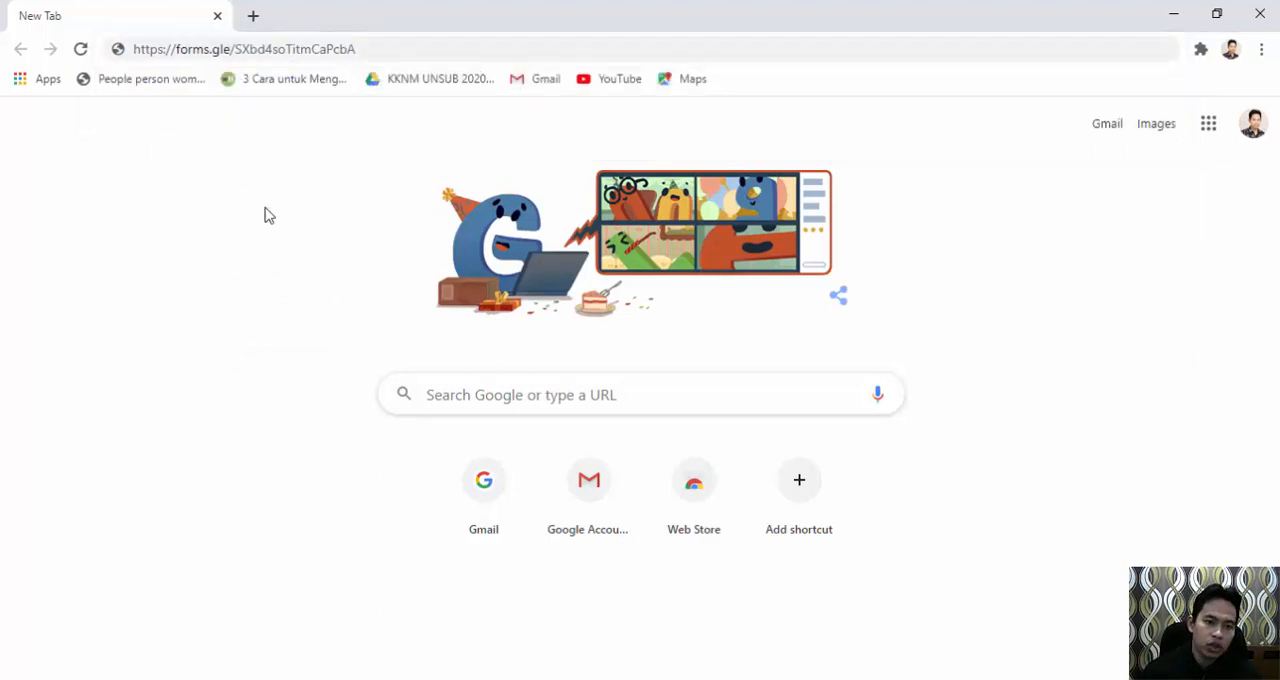
click(402, 56)
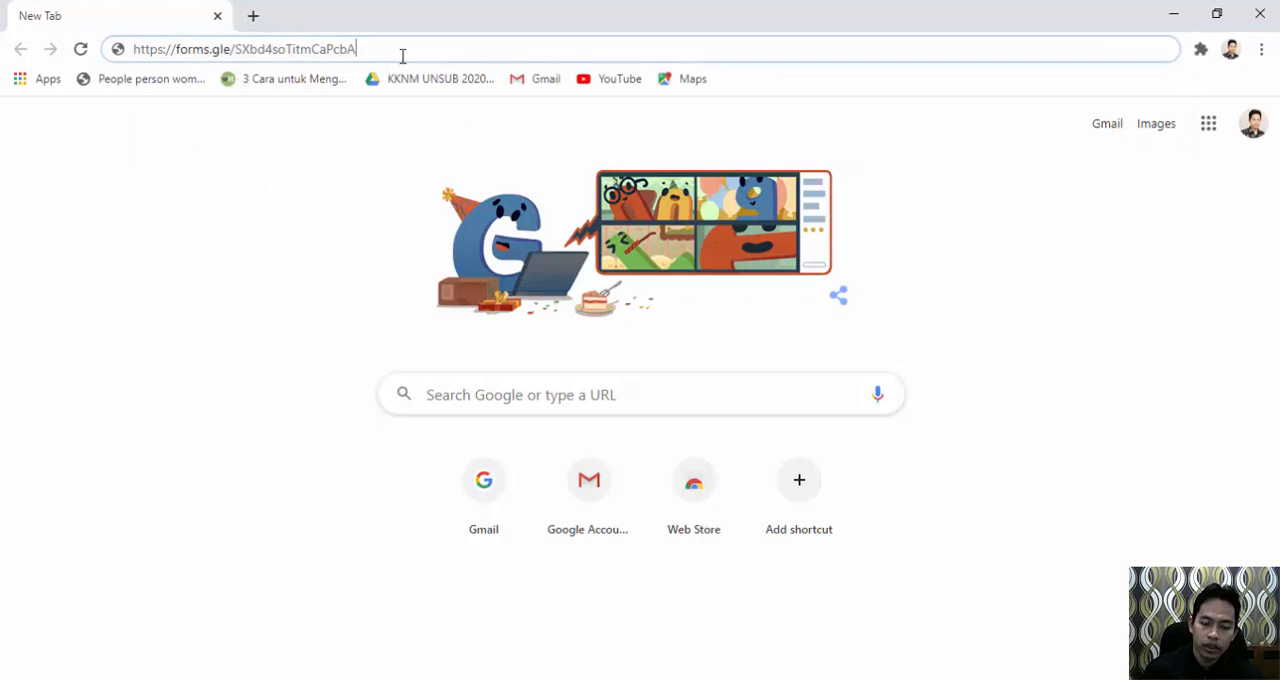
key(Return)
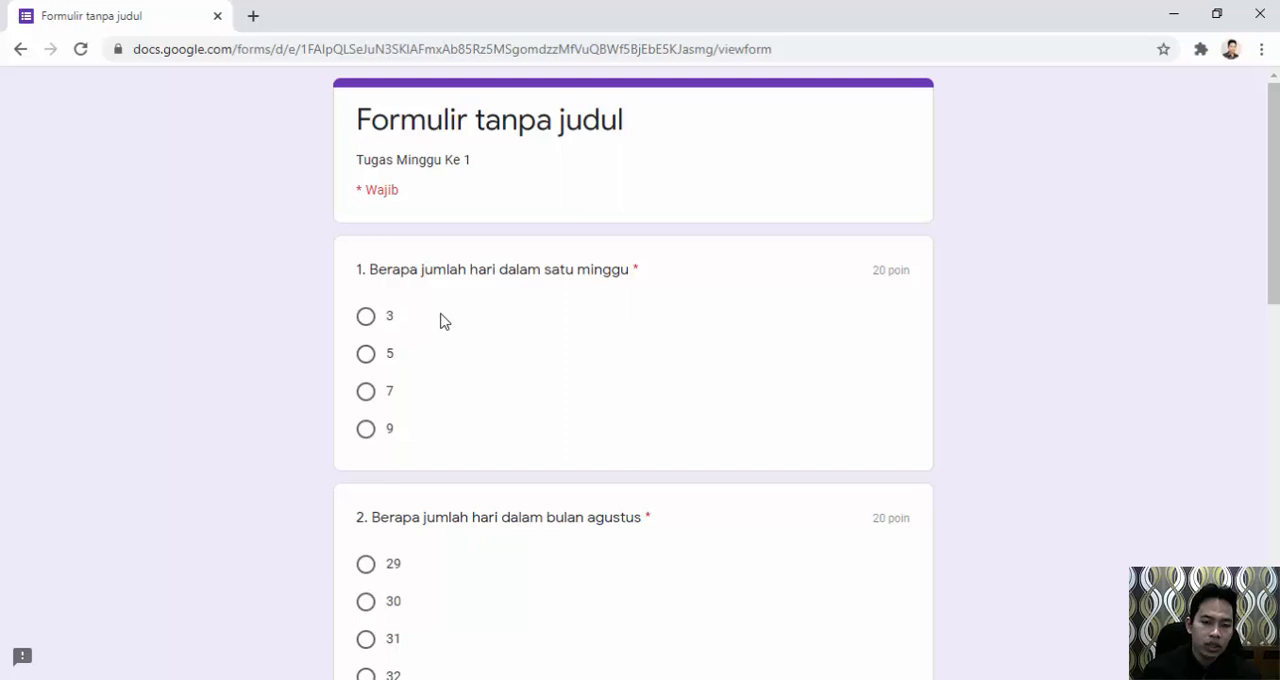
Review the live form's five questions from top to bottom and return to the form editor.
scroll(444, 321, down, 1)
scroll(444, 321, down, 9)
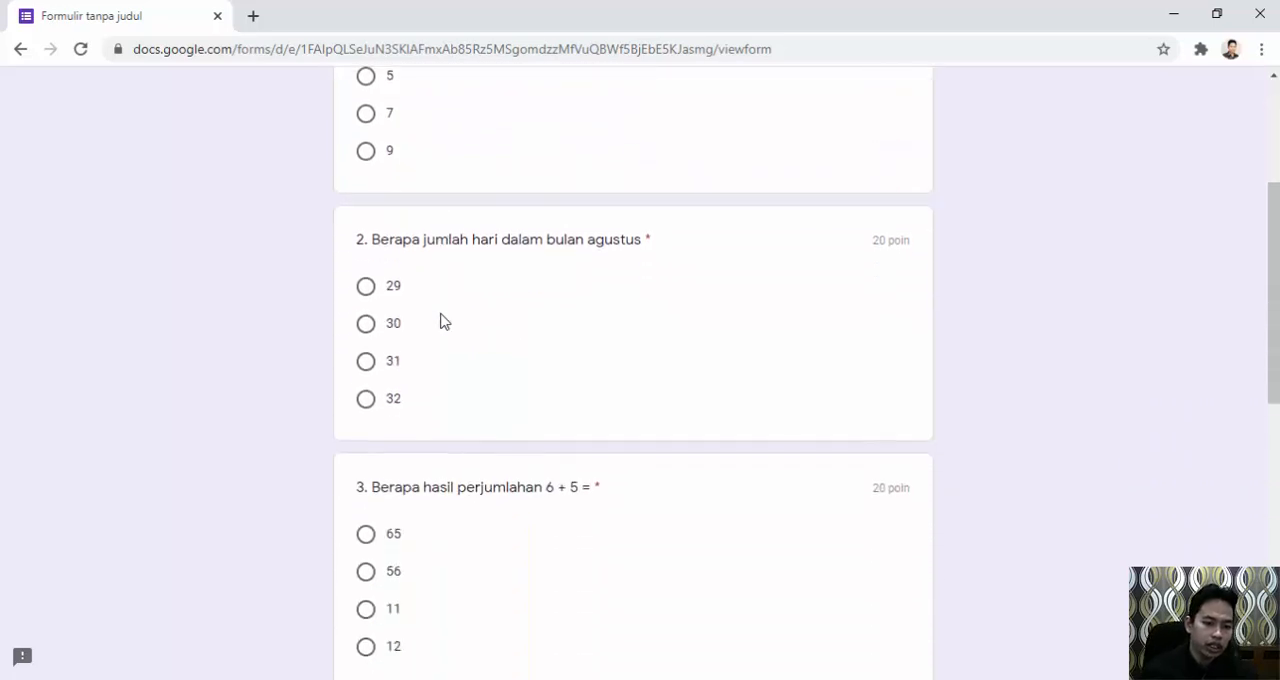
scroll(444, 320, down, 1)
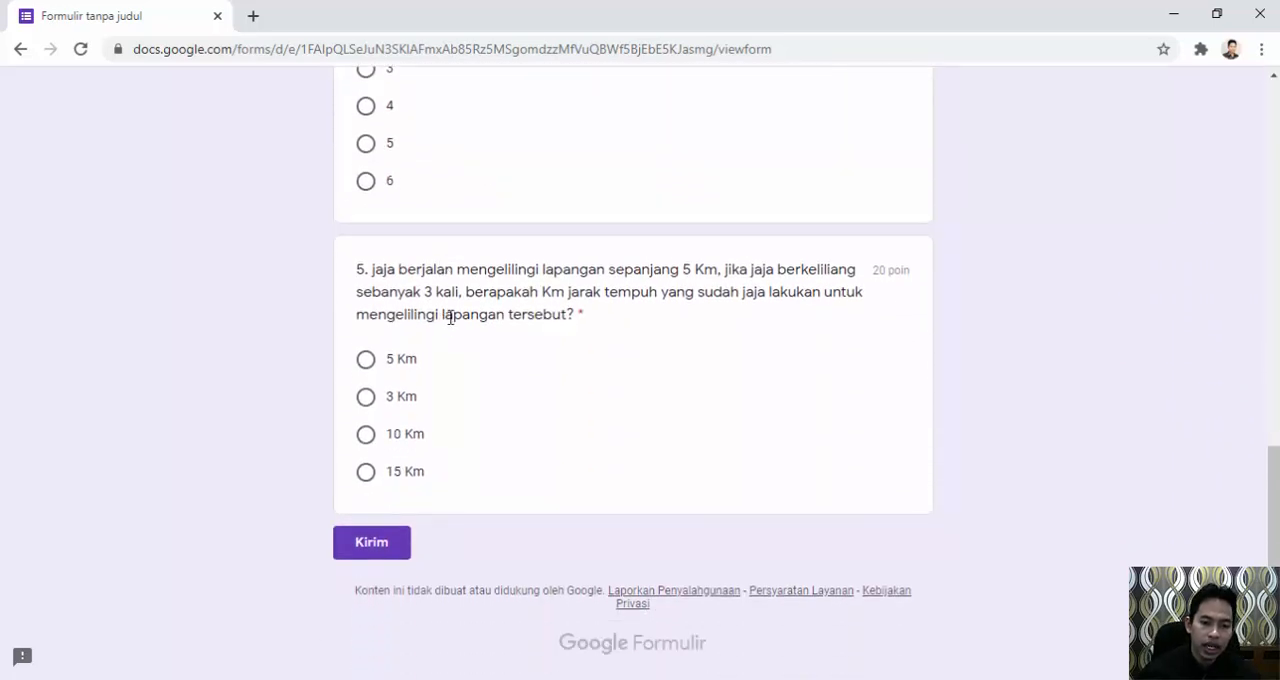
scroll(565, 382, up, 10)
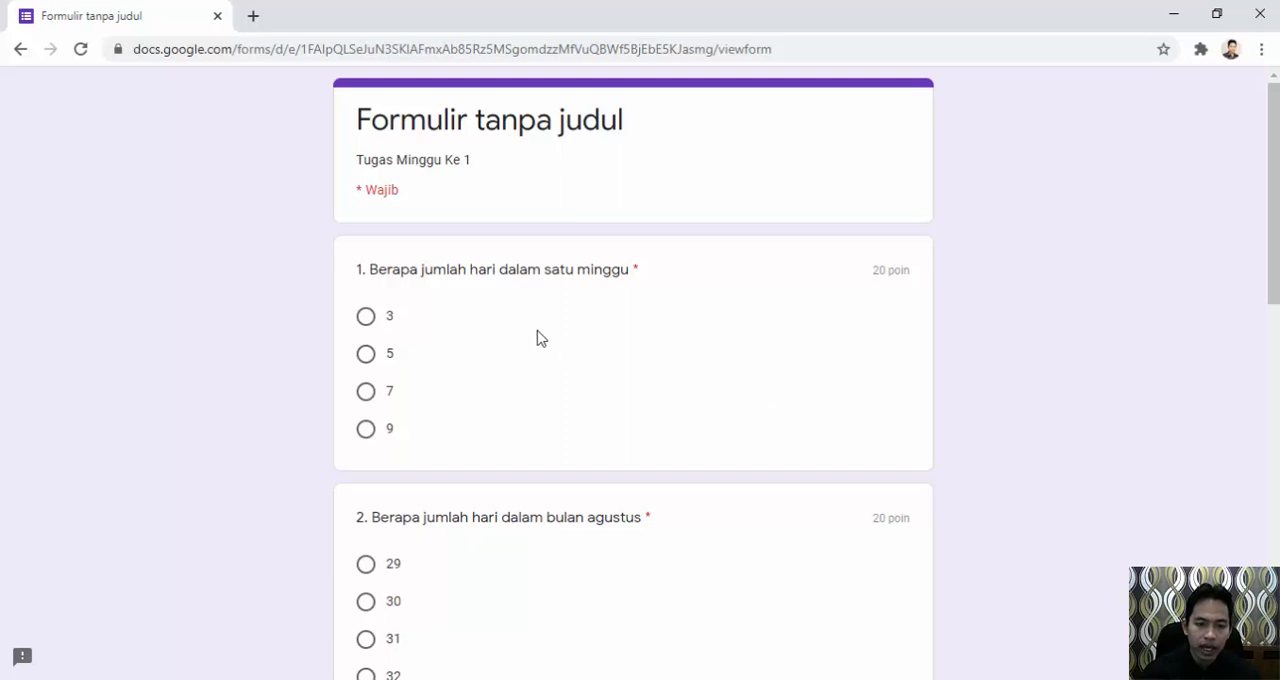
scroll(577, 276, down, 9)
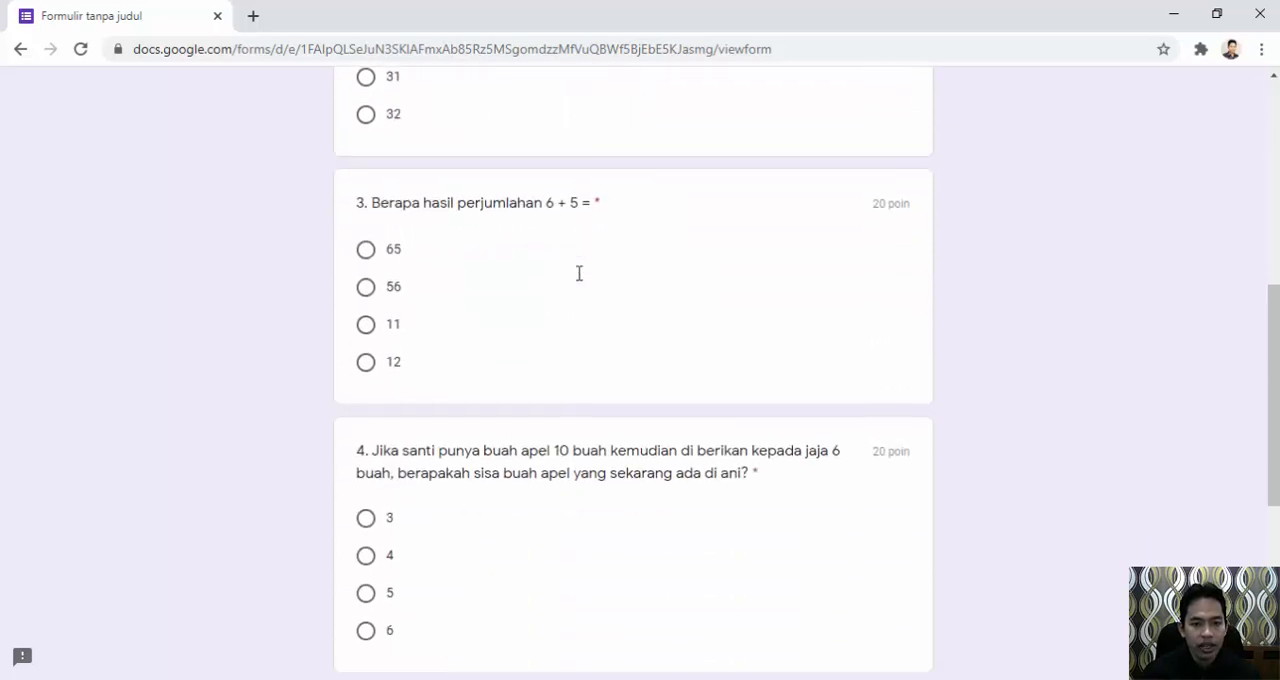
scroll(584, 282, down, 2)
scroll(580, 282, up, 10)
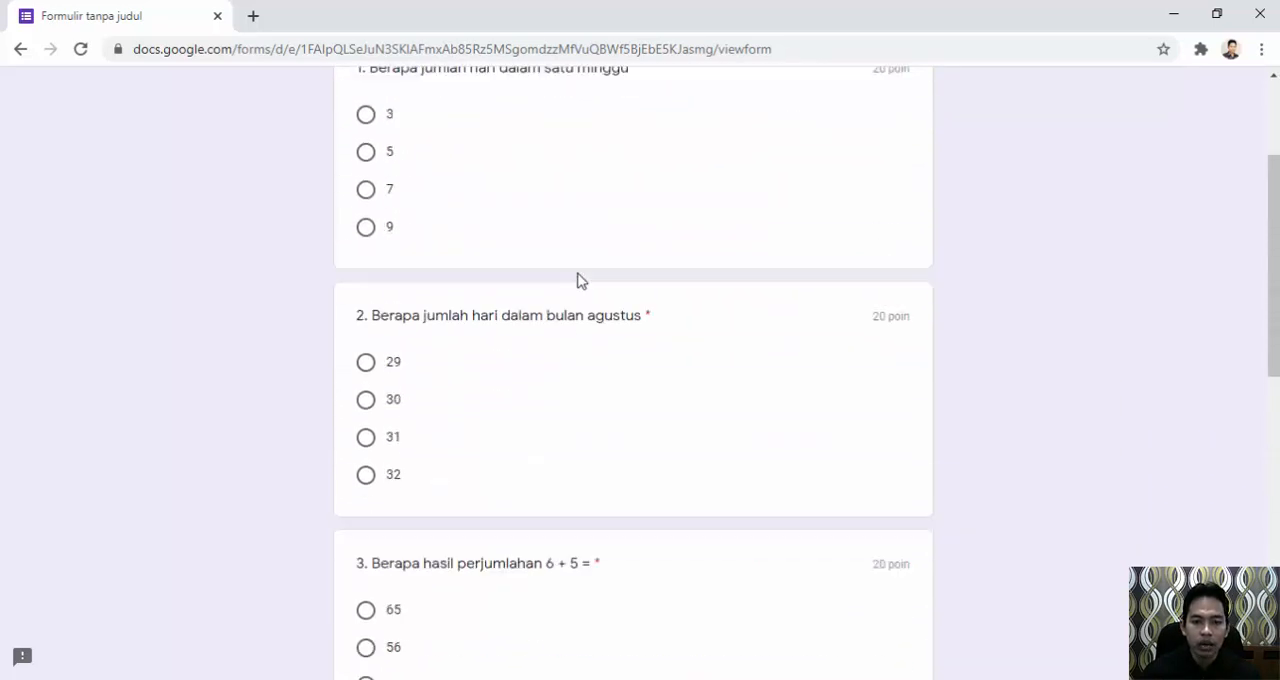
mouse_move(647, 617)
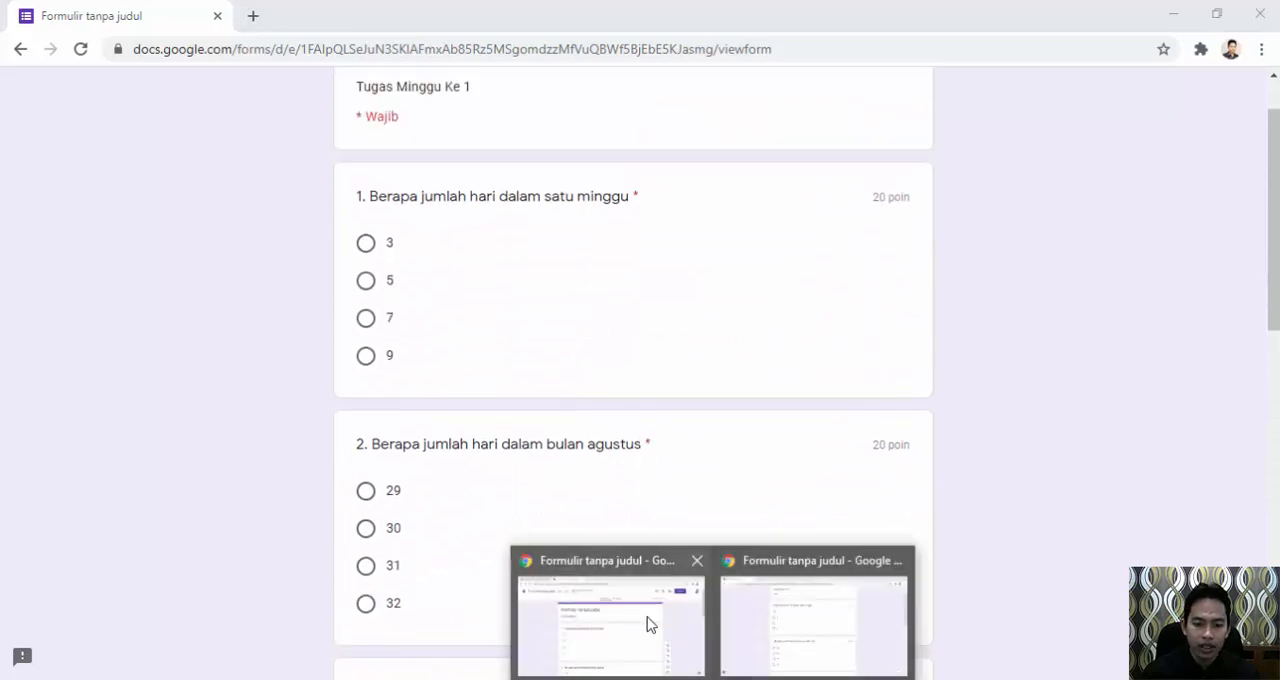
click(602, 572)
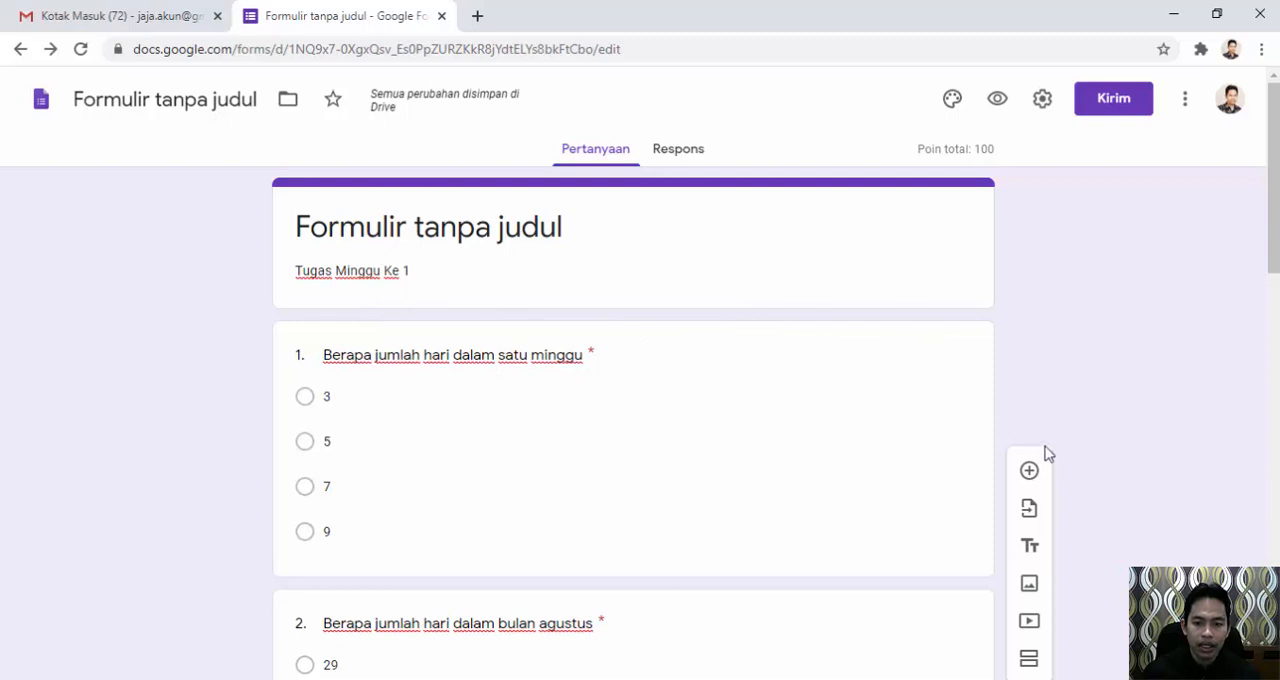
Insert a short-answer (Jawaban singkat) question directly below the form's title and description.
triple_click(641, 272)
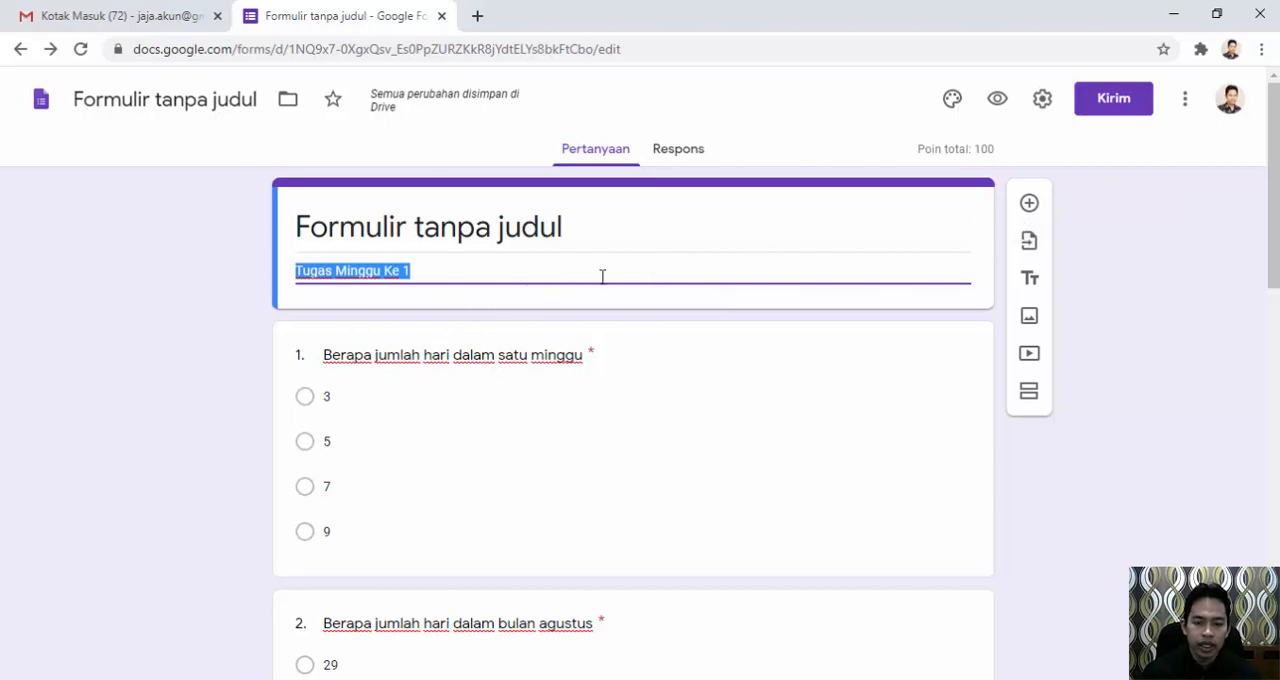
scroll(726, 449, down, 12)
scroll(726, 449, up, 3)
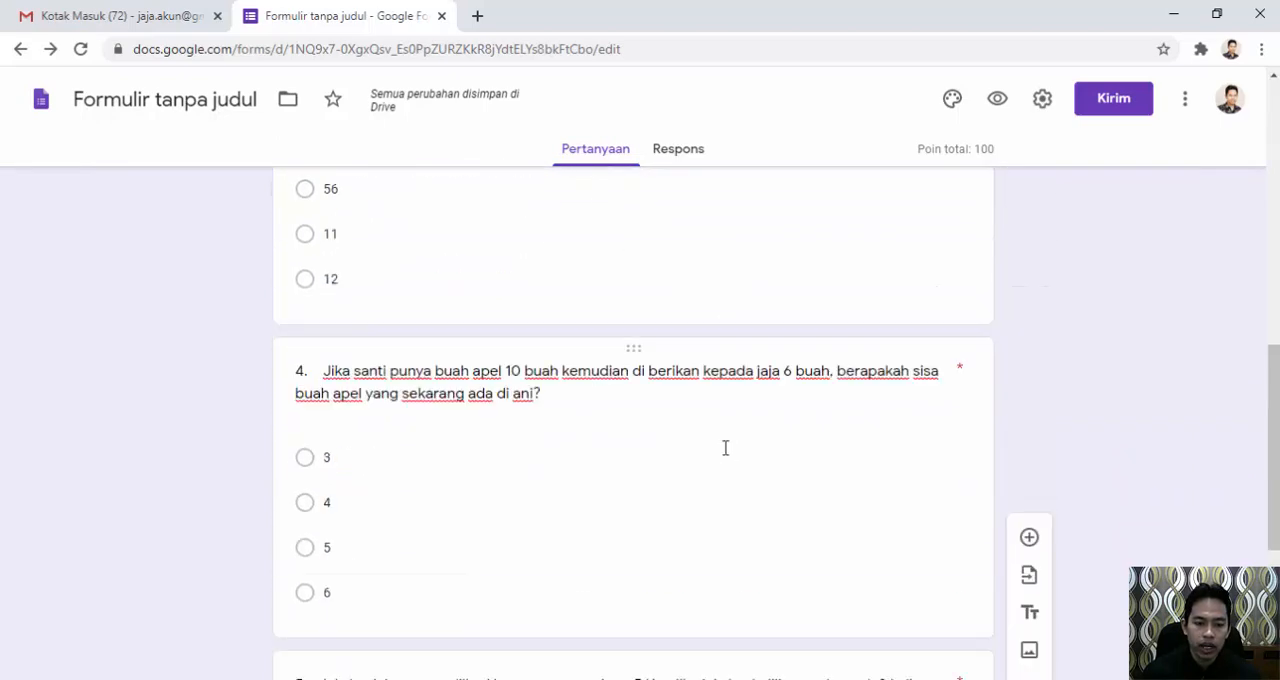
scroll(726, 448, up, 8)
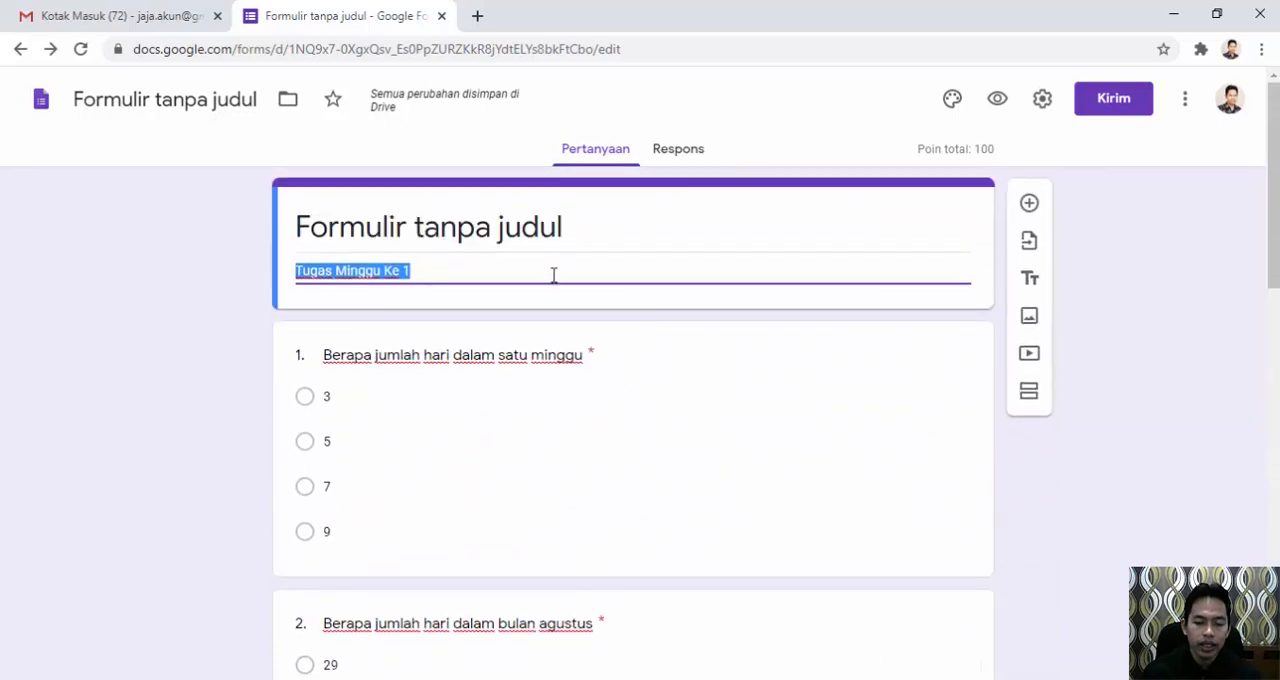
click(553, 275)
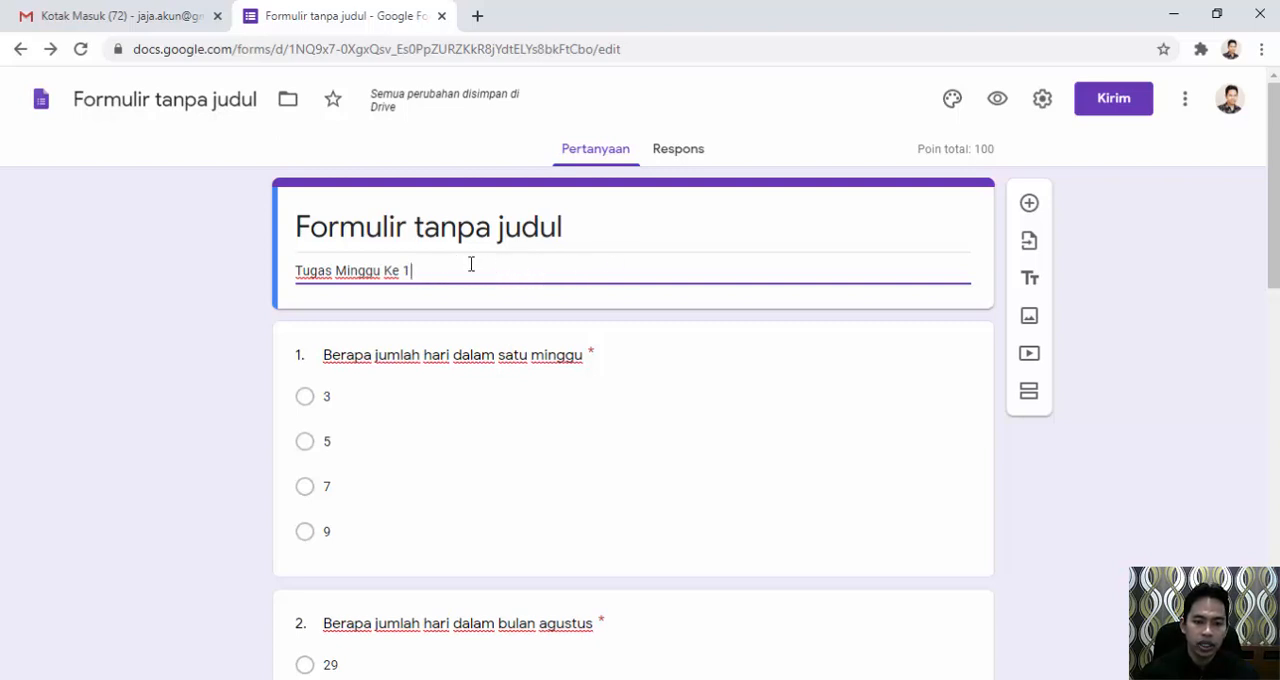
click(1030, 204)
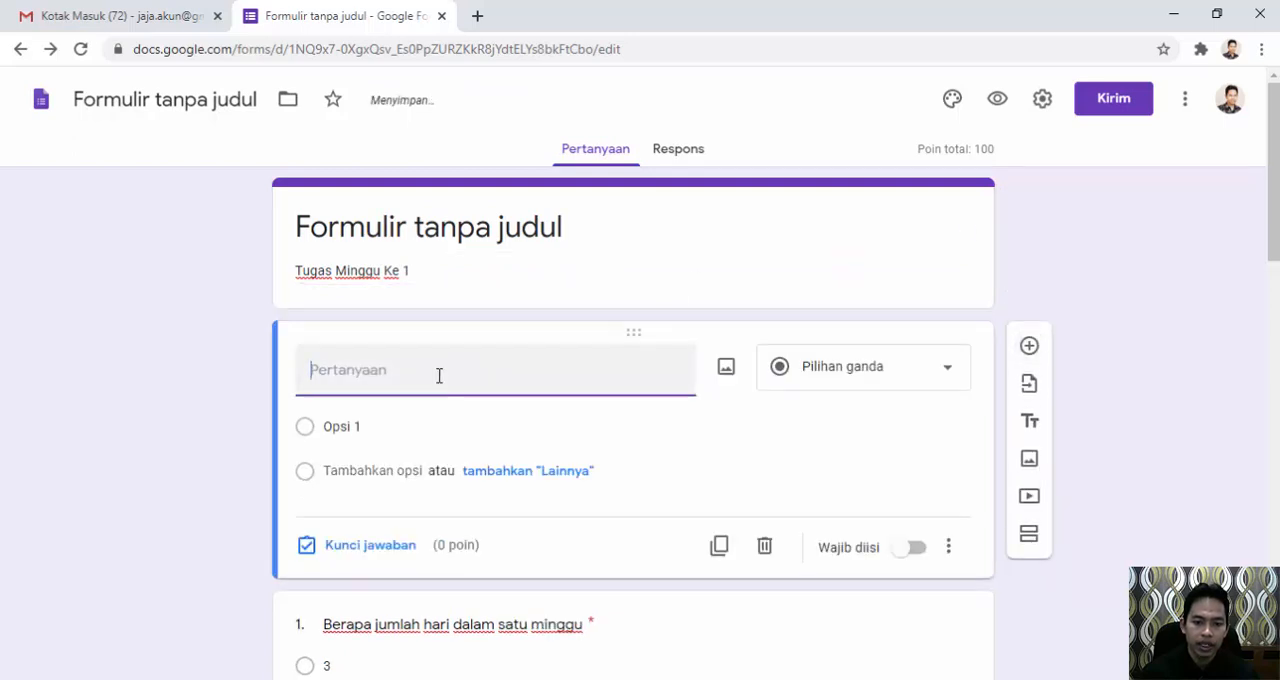
click(947, 377)
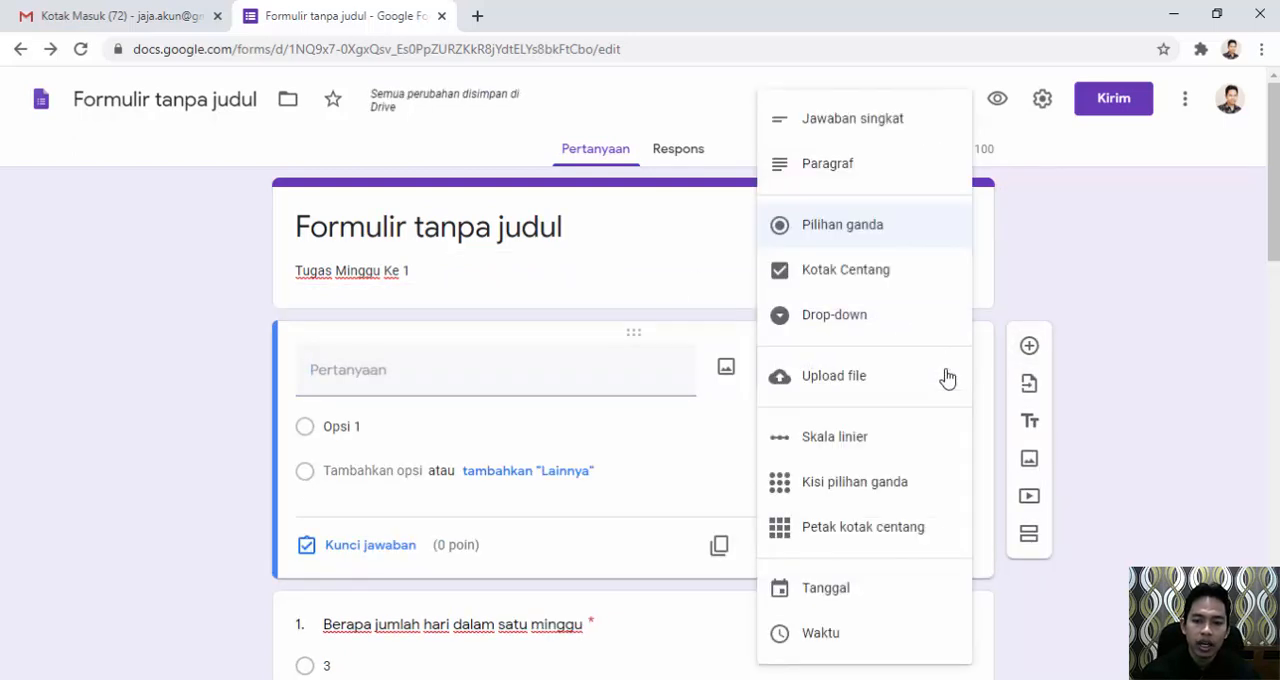
click(893, 133)
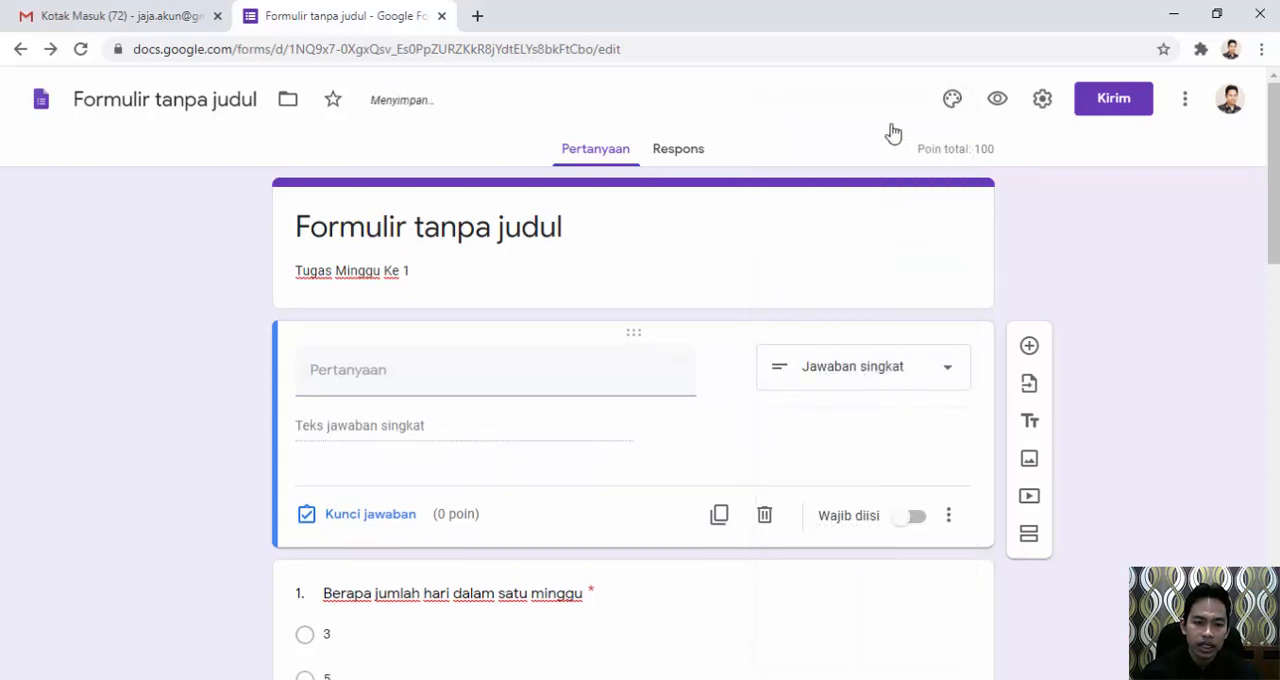
Title the new question "Nomor Induk Siswa" and set its response validation to text (Teks, Berisi).
click(397, 377)
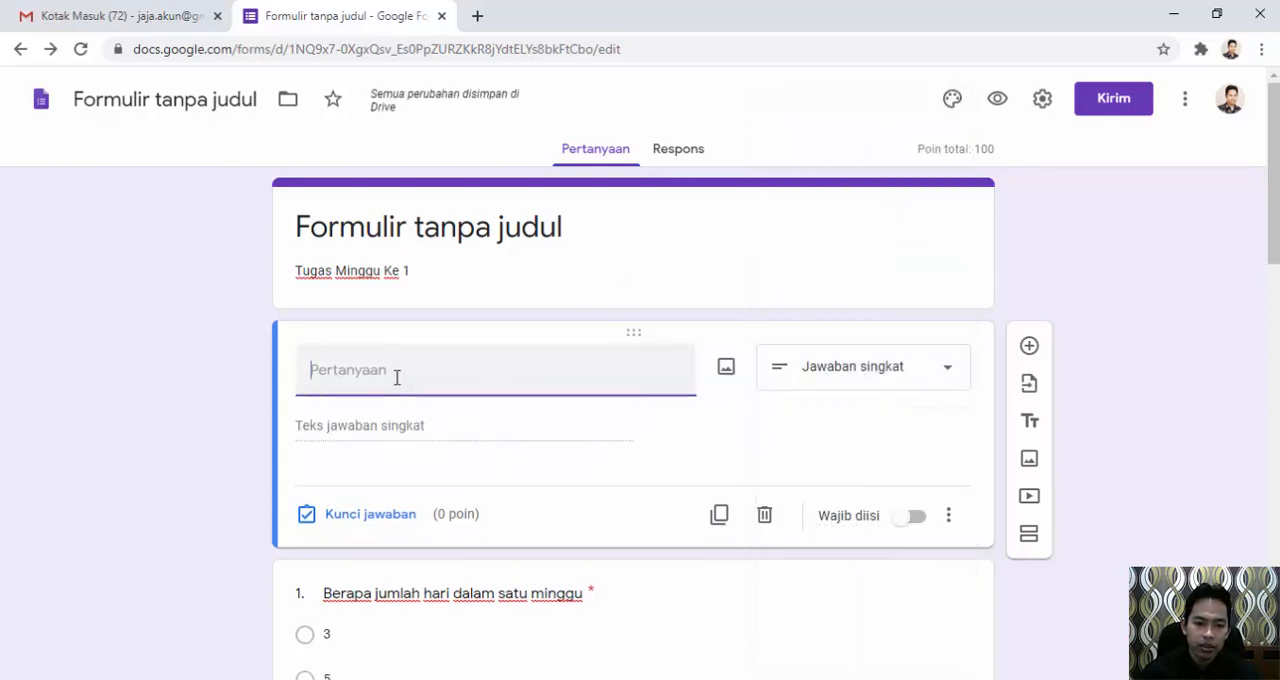
text(Nom)
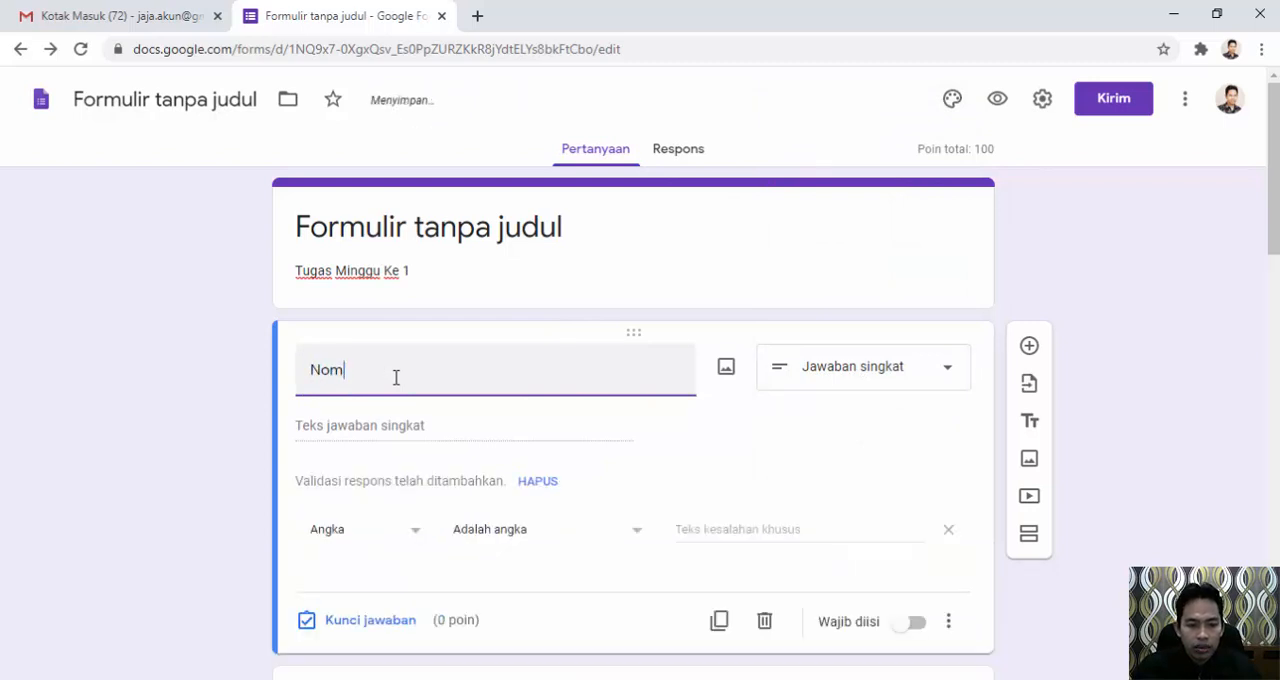
text(o)
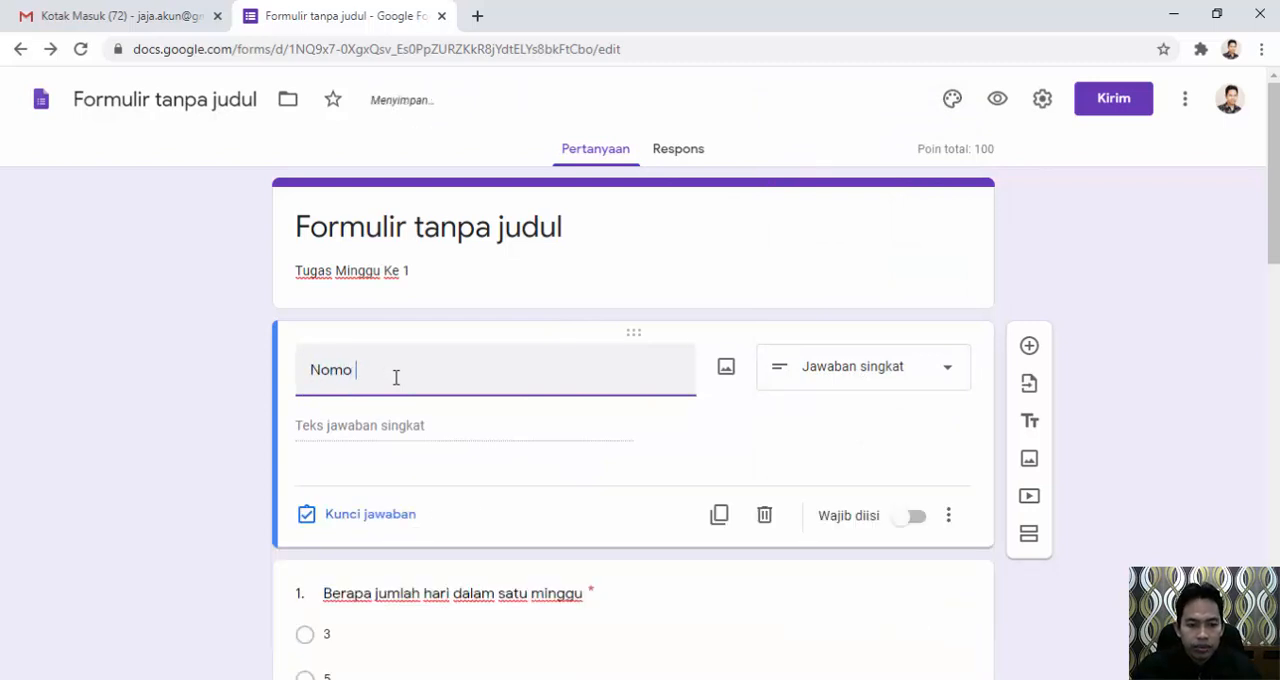
text(r Induk Sisa)
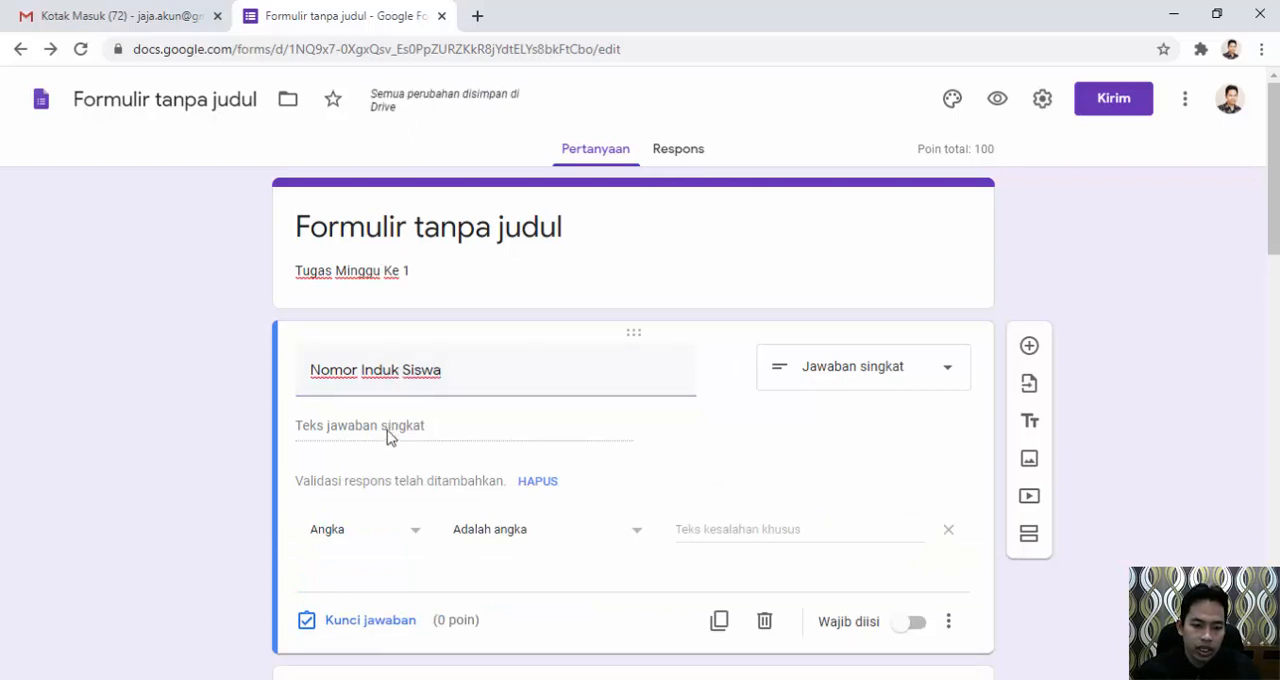
click(403, 546)
click(354, 558)
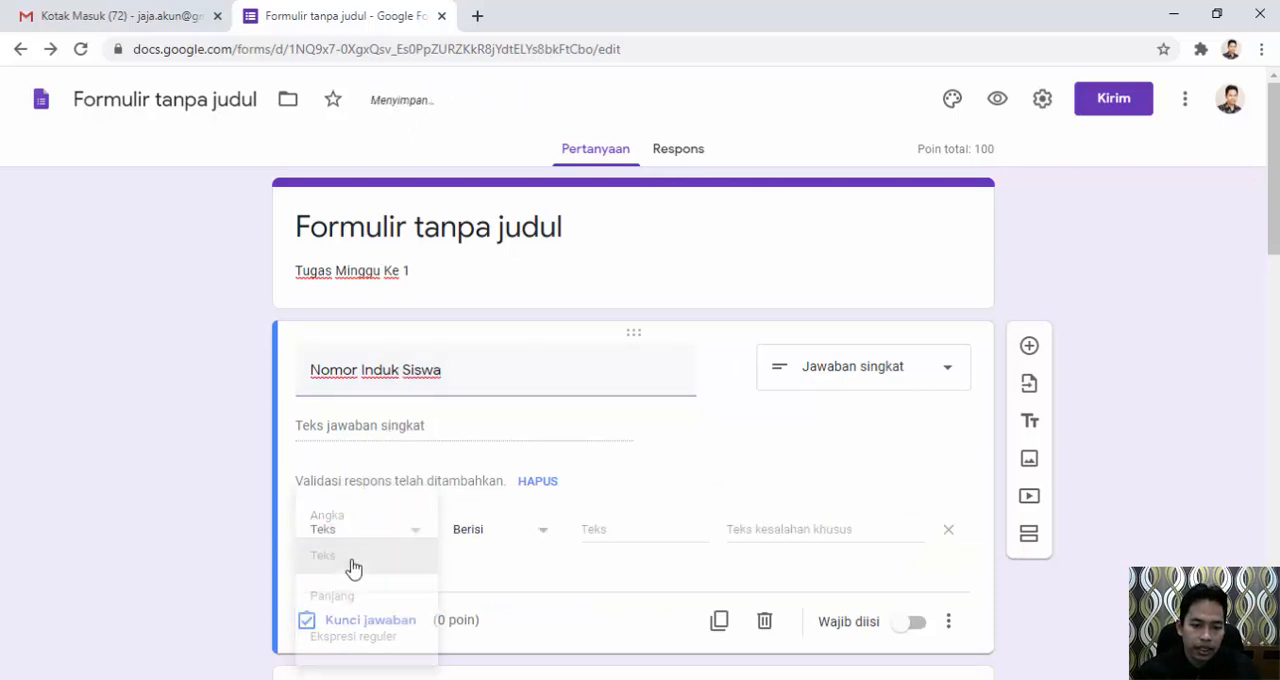
Add a required short-answer question titled "Nama Siswa" below the student number question.
click(1029, 345)
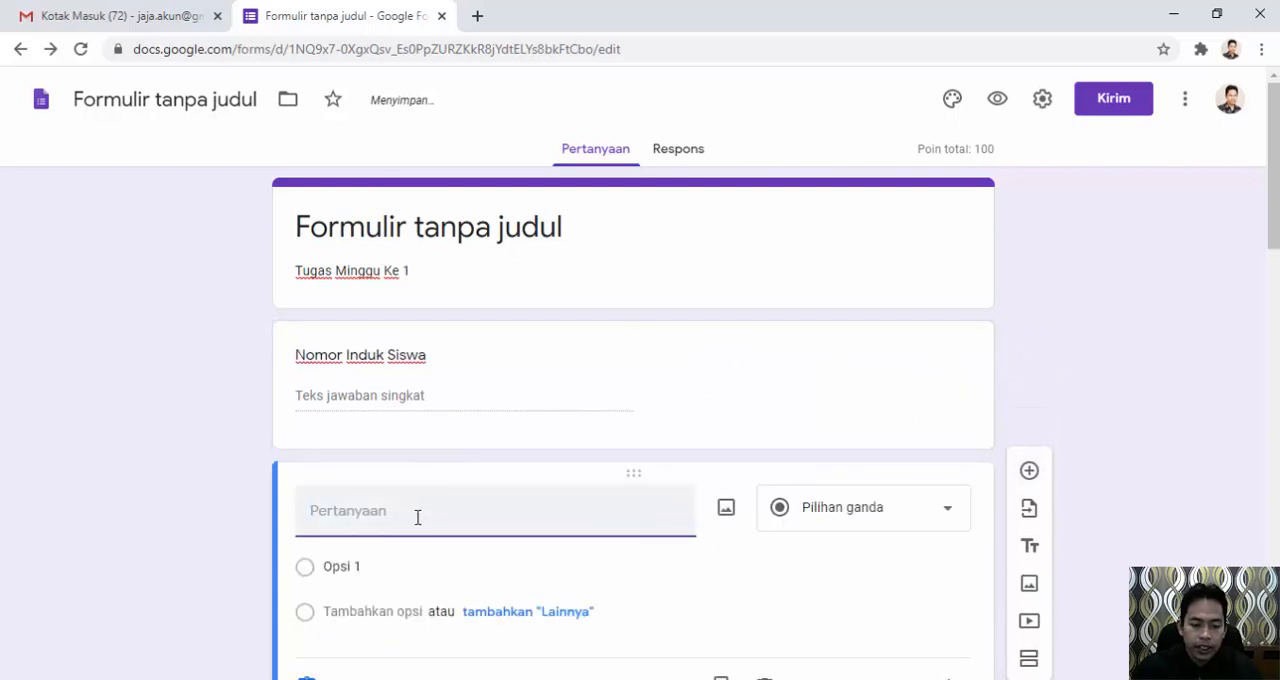
text(Nama Siswa)
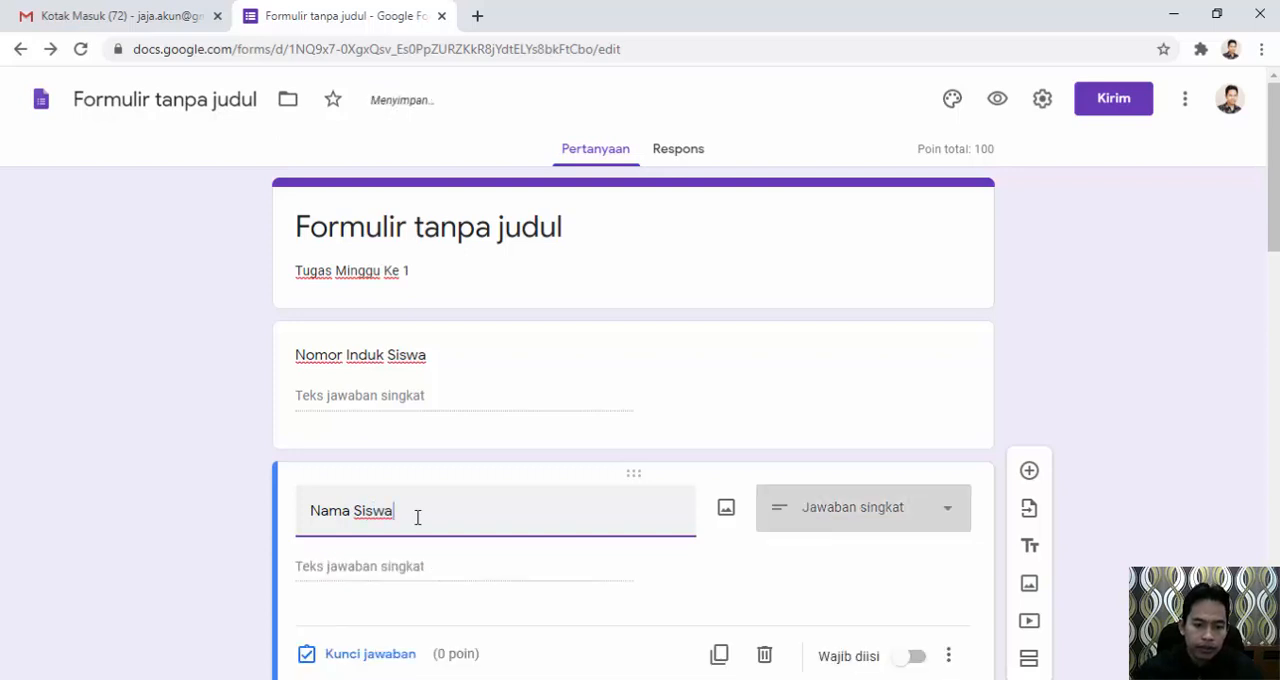
scroll(514, 563, down, 1)
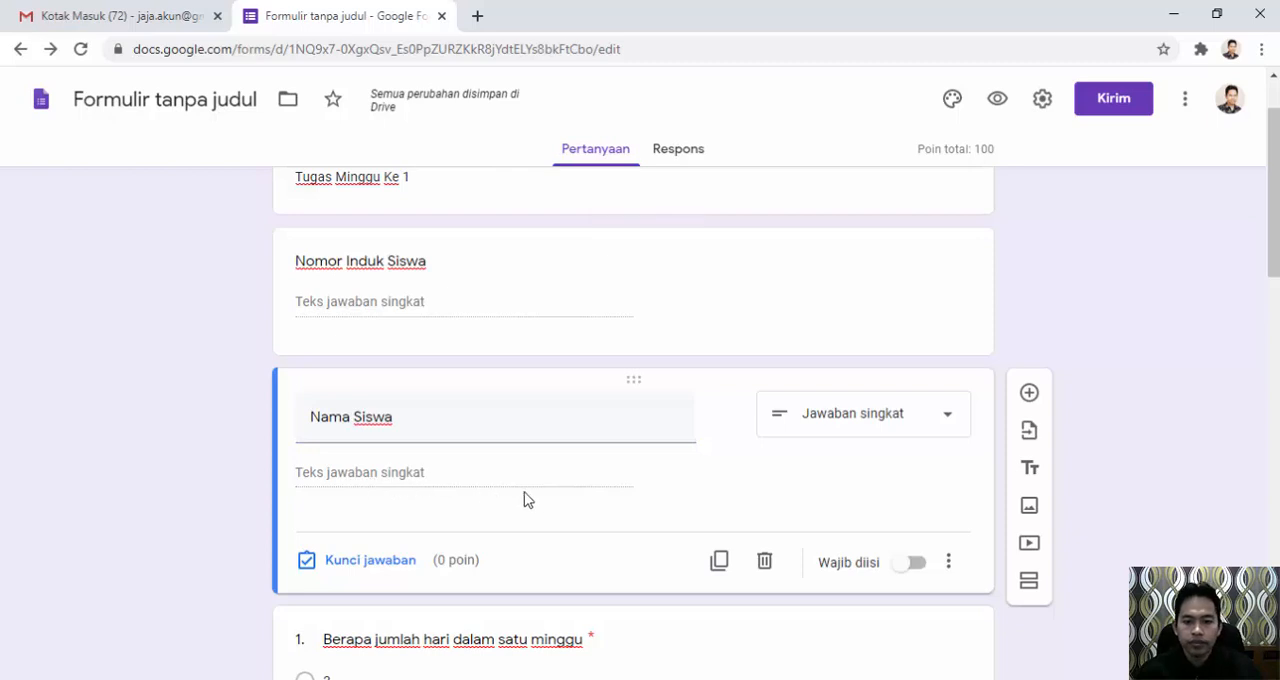
scroll(597, 478, down, 3)
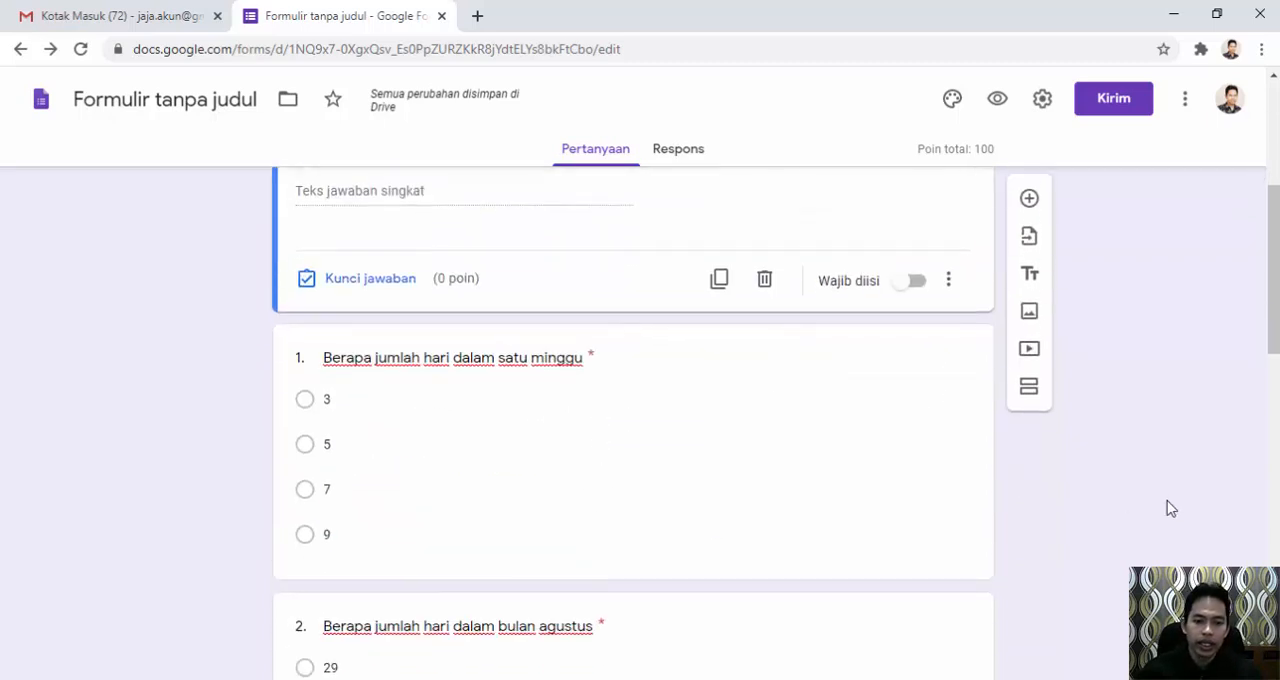
click(908, 283)
Make the "Nomor Induk Siswa" question required.
scroll(914, 294, up, 3)
scroll(913, 294, up, 1)
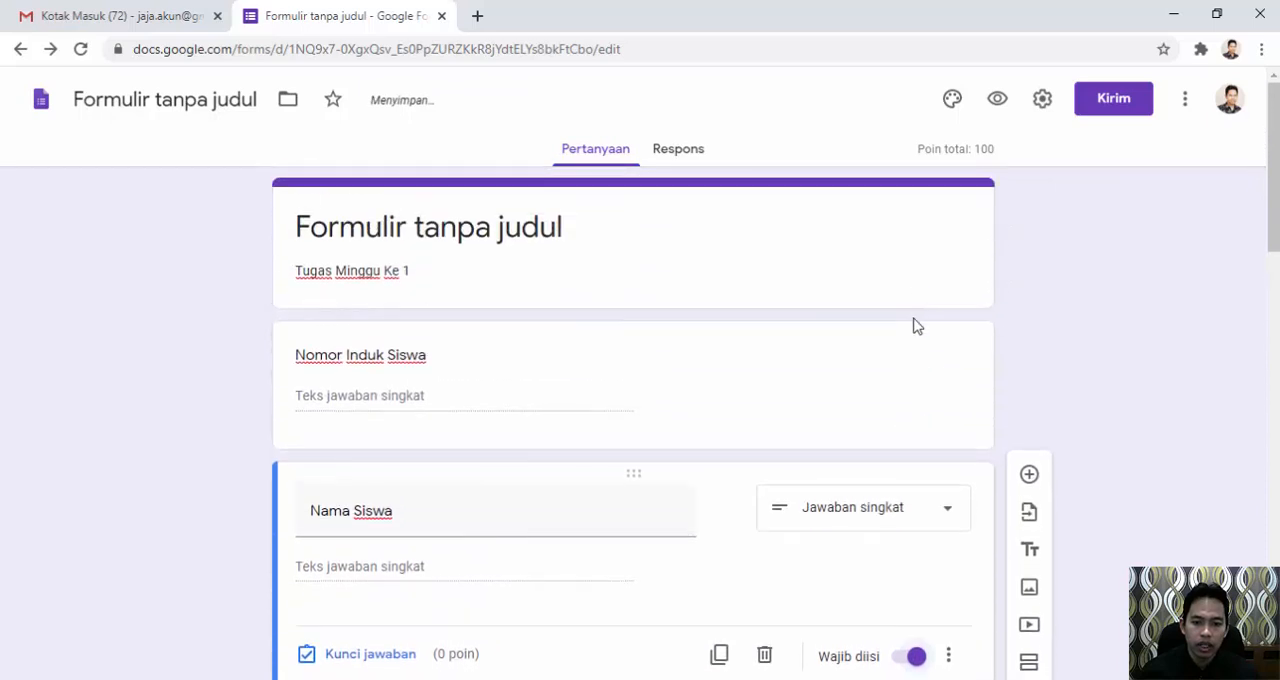
click(755, 393)
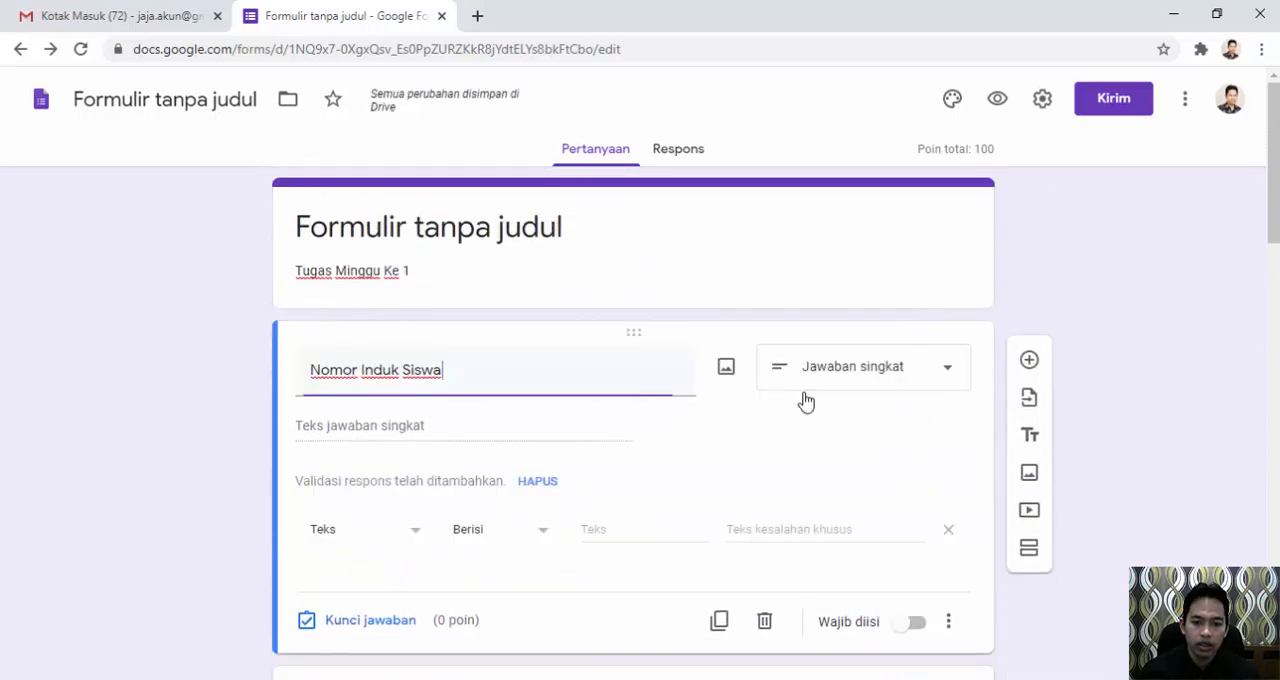
click(907, 625)
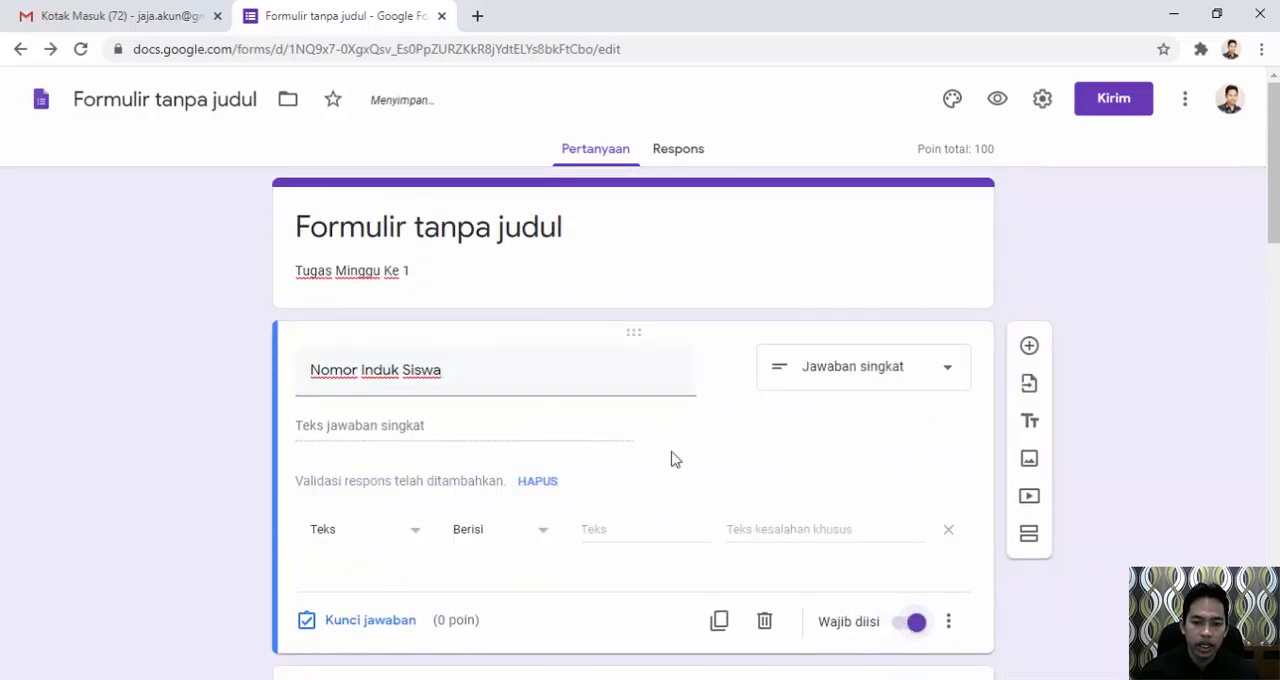
scroll(623, 391, down, 3)
click(853, 476)
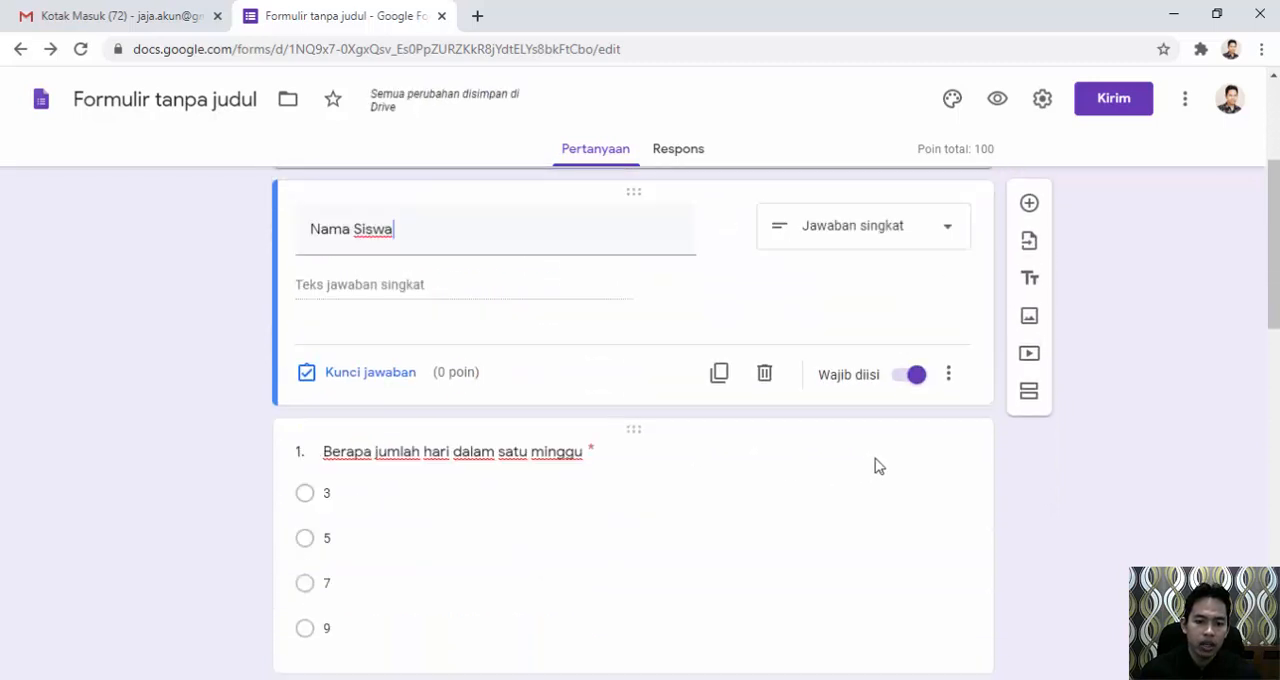
Preview the form to check the new student number and student name fields above the quiz questions, and close the preview.
scroll(754, 437, down, 3)
scroll(737, 434, up, 2)
click(779, 393)
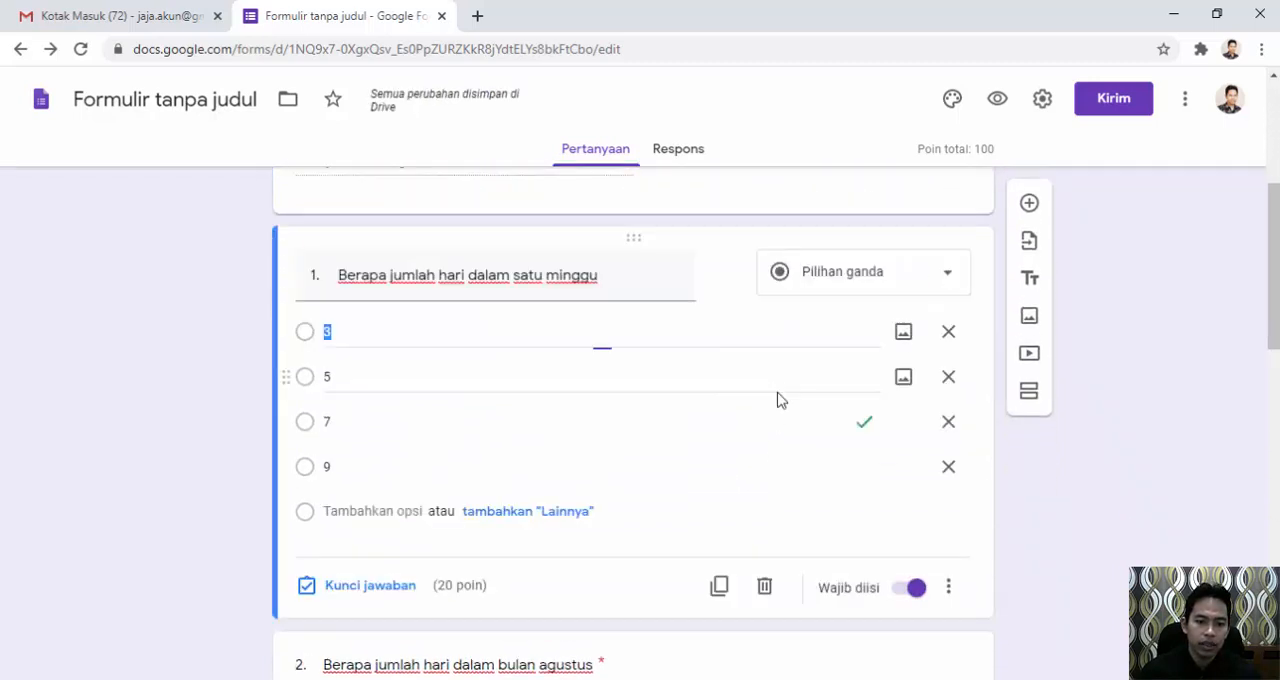
scroll(778, 420, up, 4)
click(772, 418)
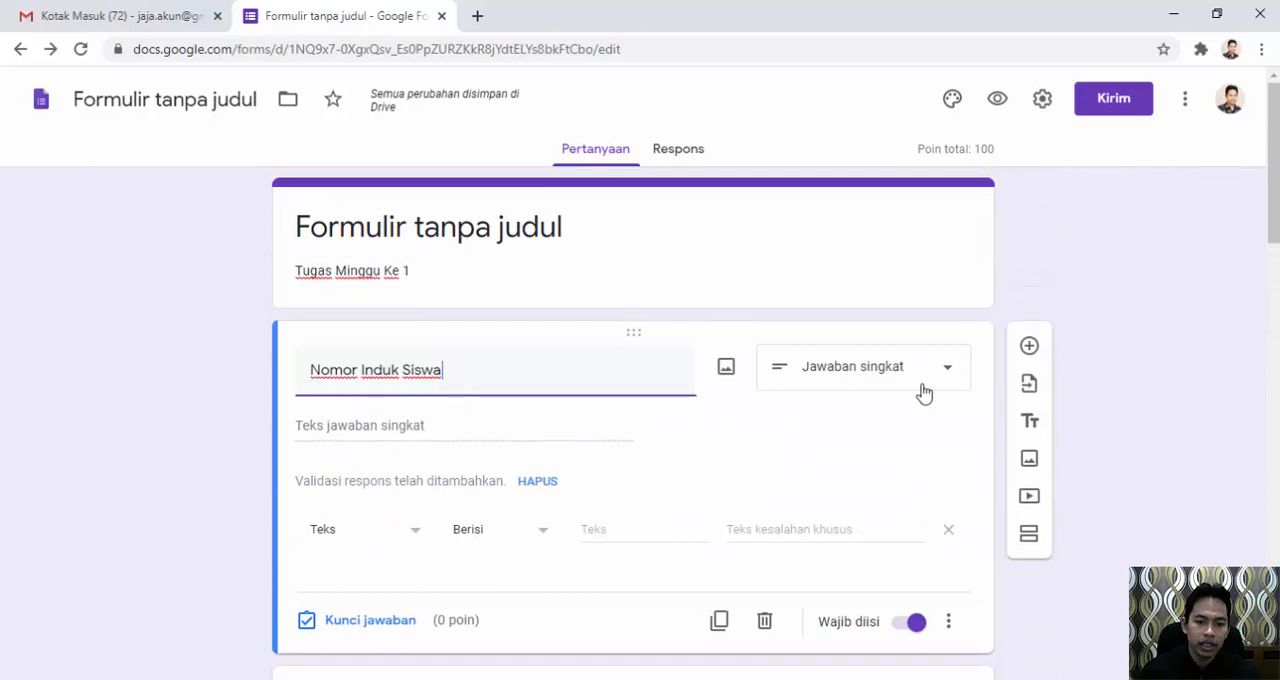
click(1003, 112)
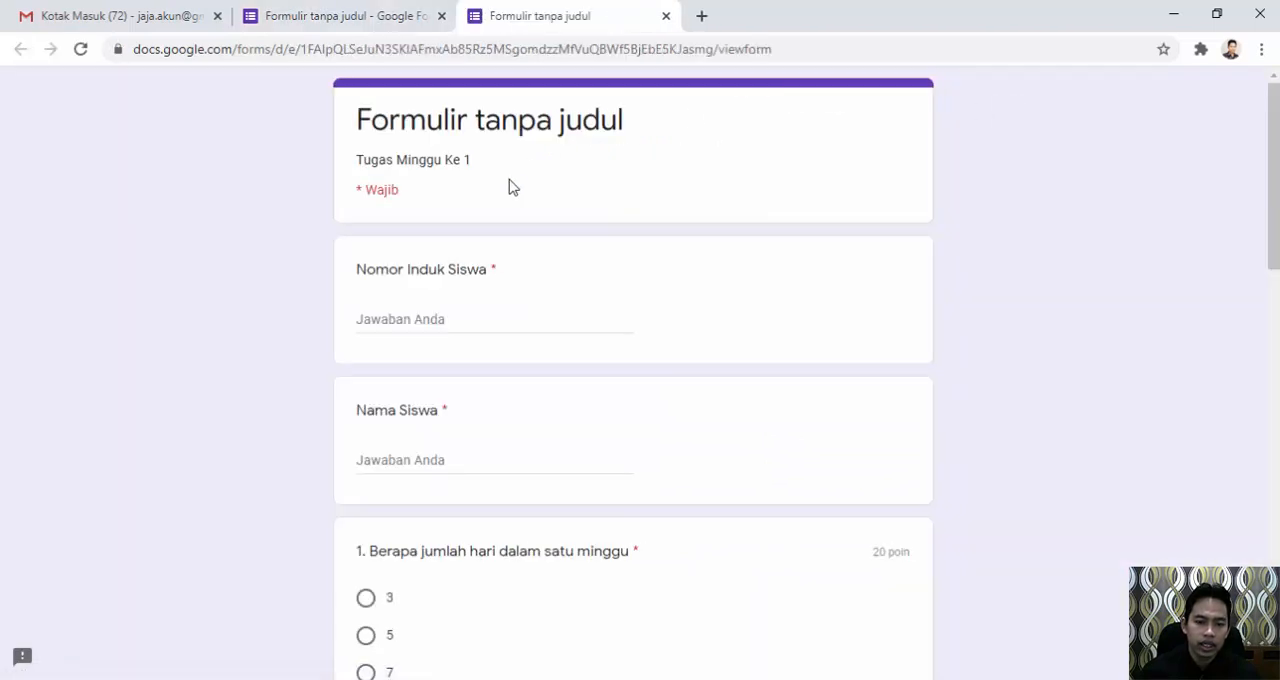
click(430, 321)
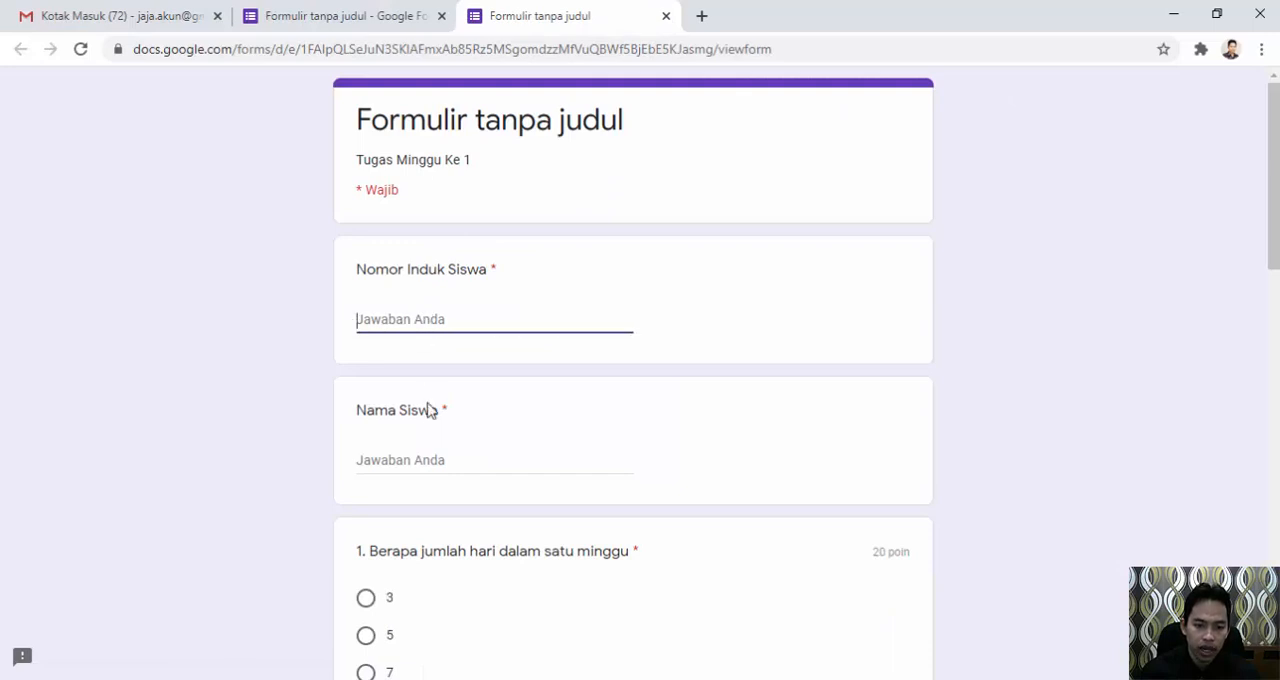
click(426, 460)
scroll(446, 484, down, 1)
scroll(446, 484, down, 2)
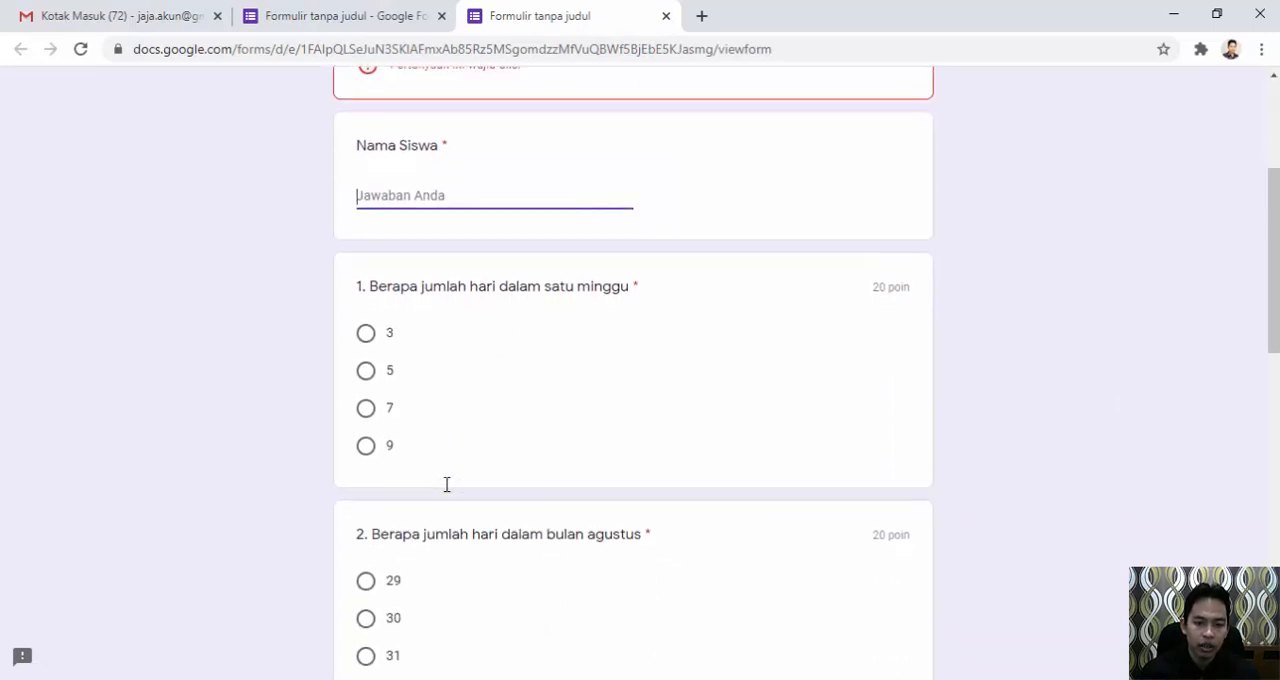
scroll(446, 484, up, 3)
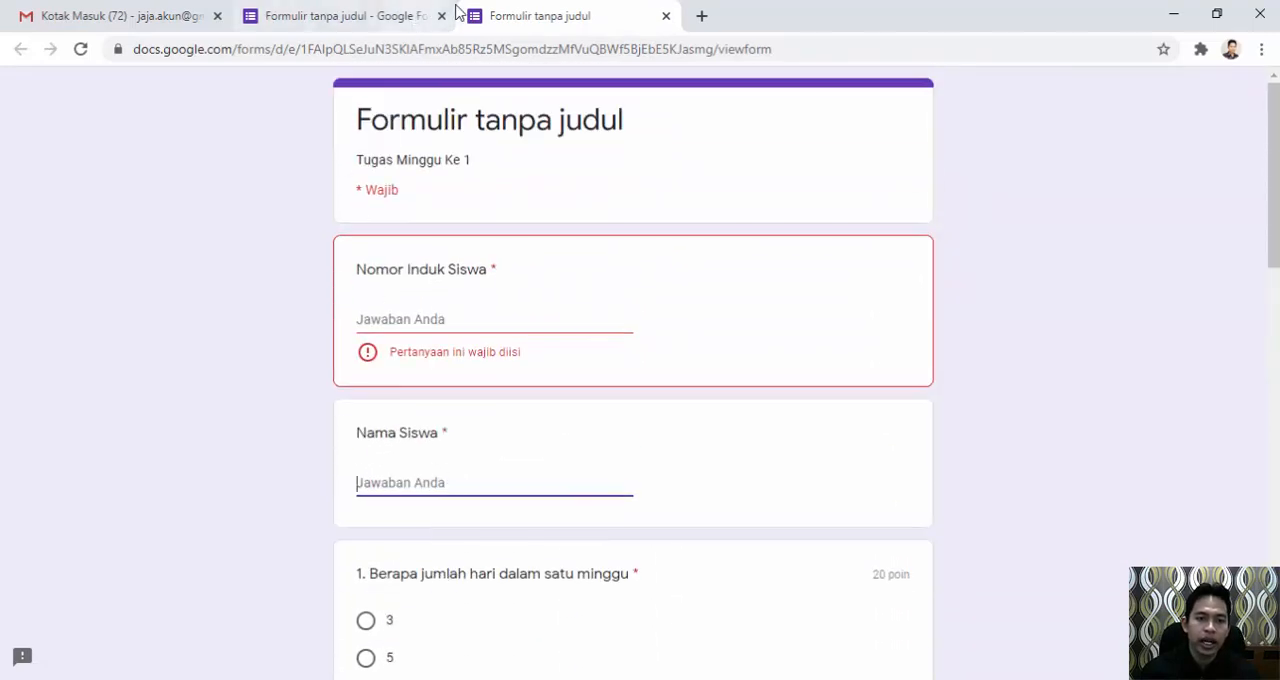
click(665, 16)
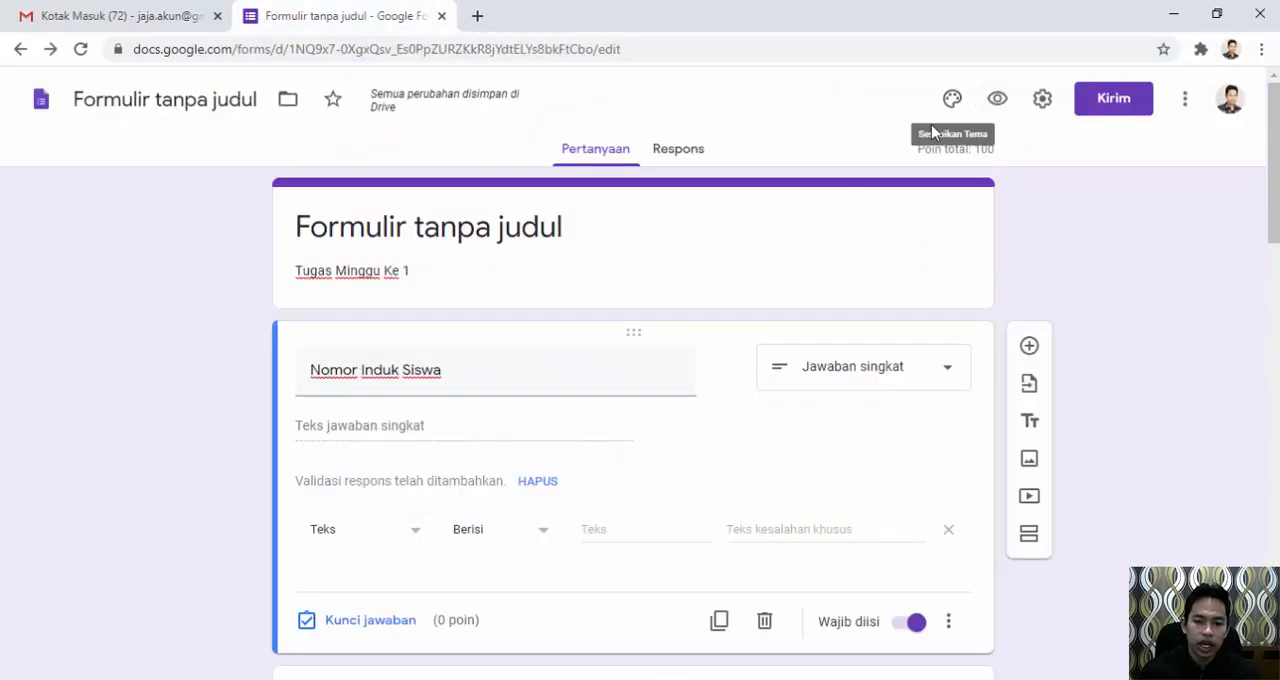
Switch to the browser window with the respondent's form, reload it, and enter the student's number and full name.
click(713, 679)
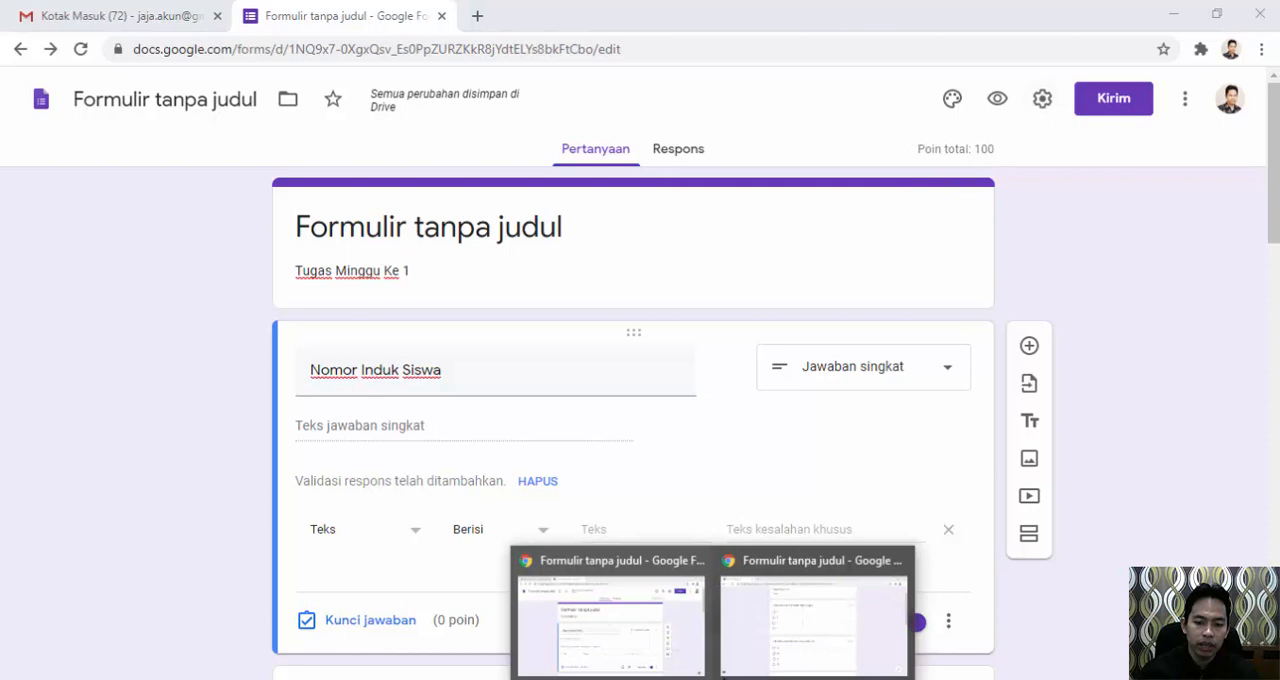
click(778, 572)
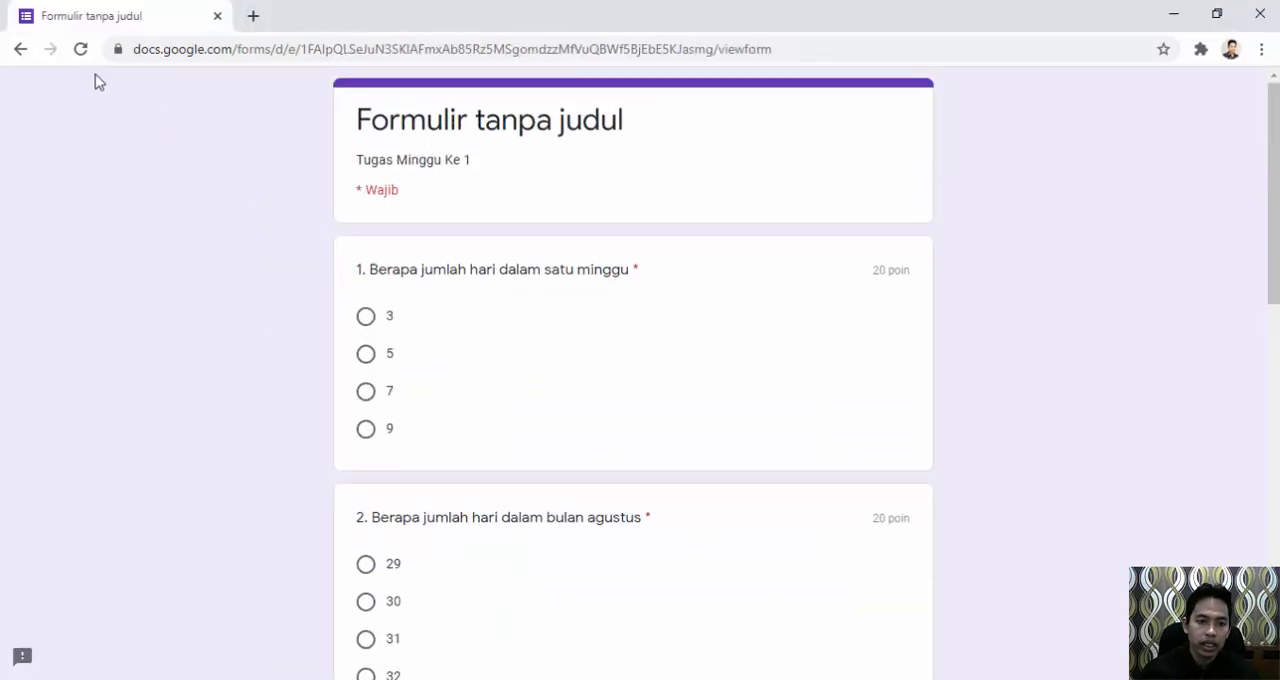
click(83, 52)
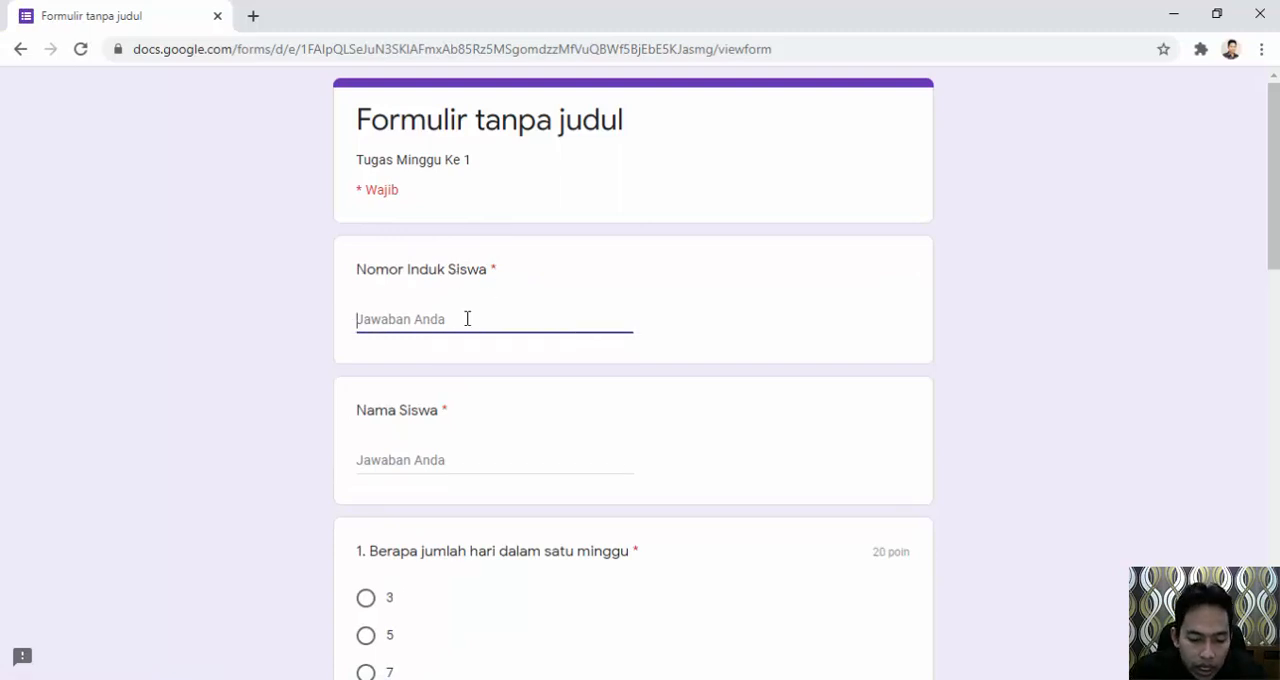
text(001)
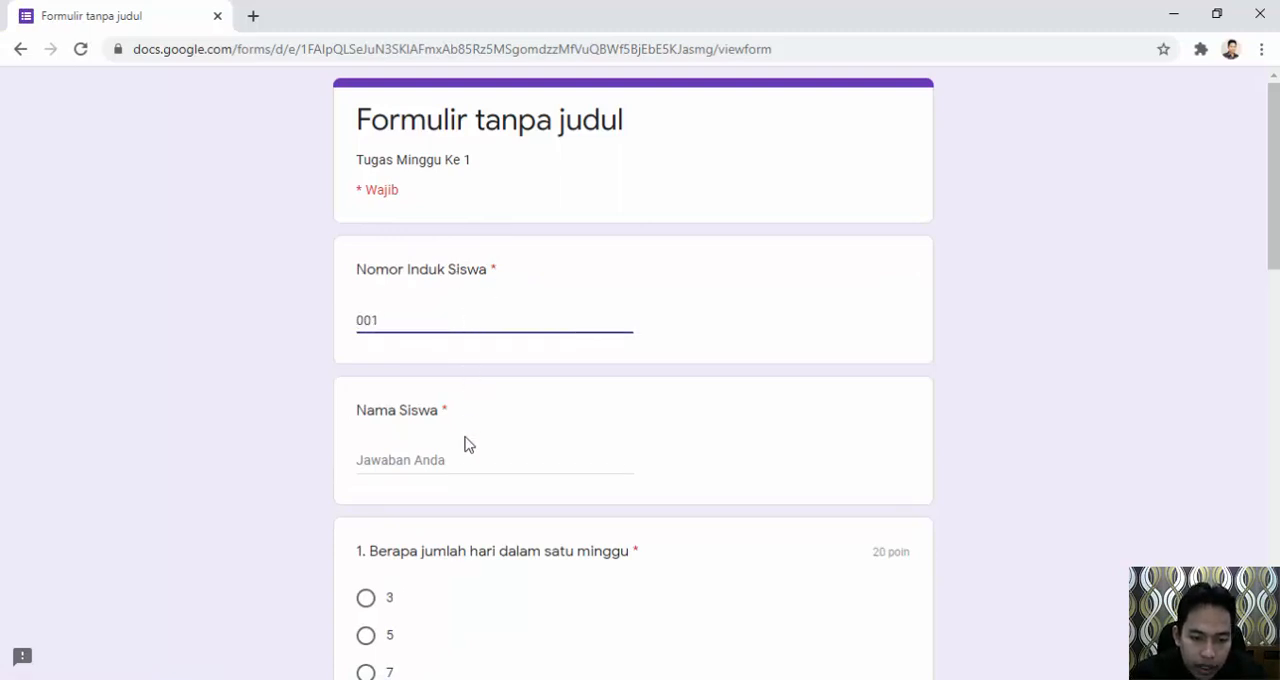
click(465, 459)
text(Santi Purwanti)
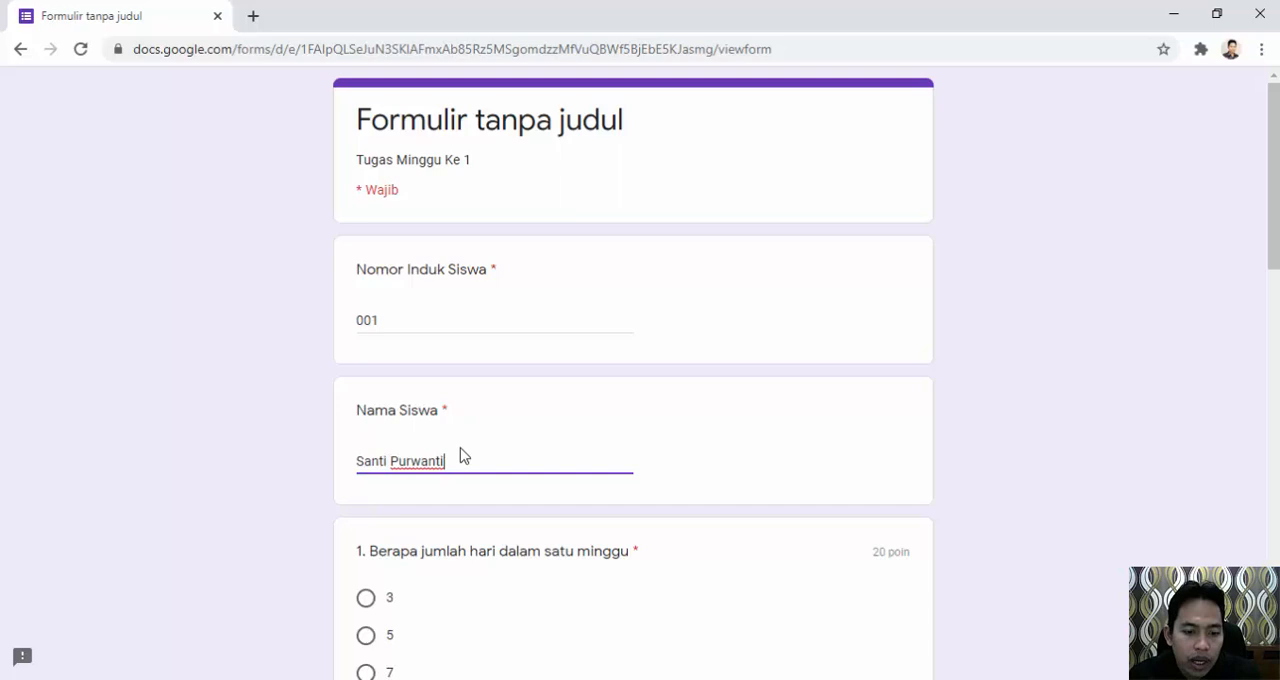
Answer question 1 on the days in a week with 7 and question 2 on the days in August with 31.
scroll(460, 455, down, 2)
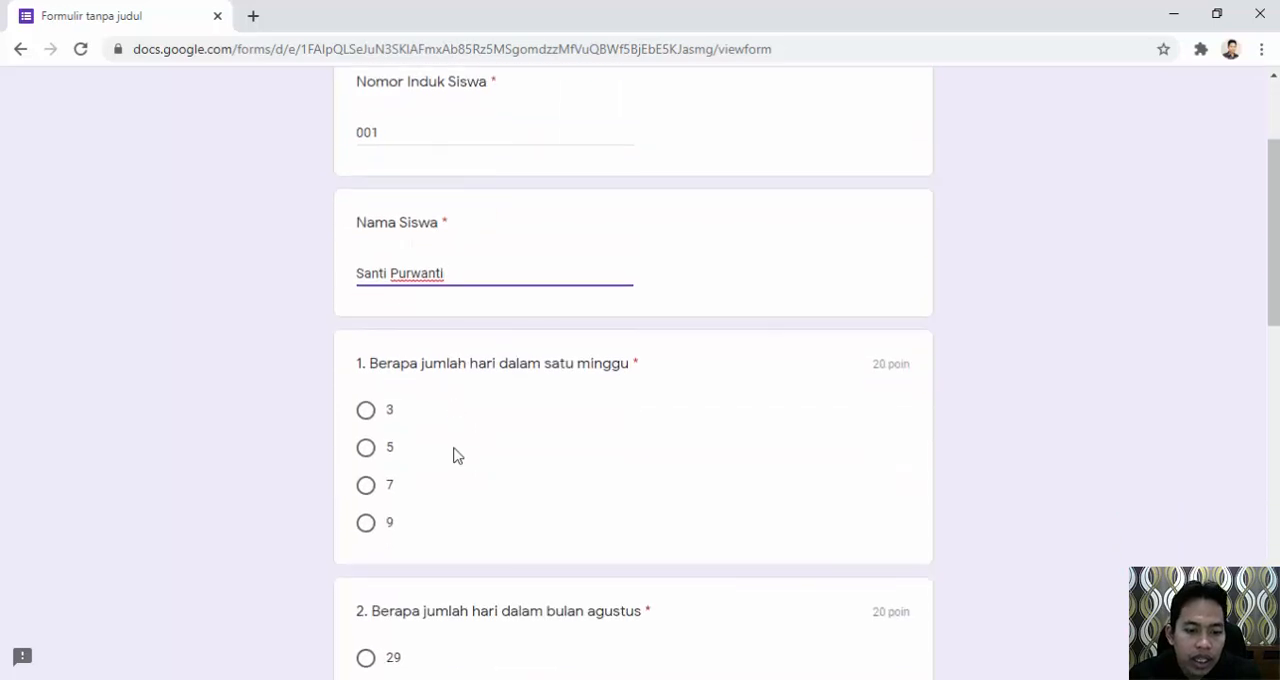
click(367, 487)
scroll(428, 471, down, 3)
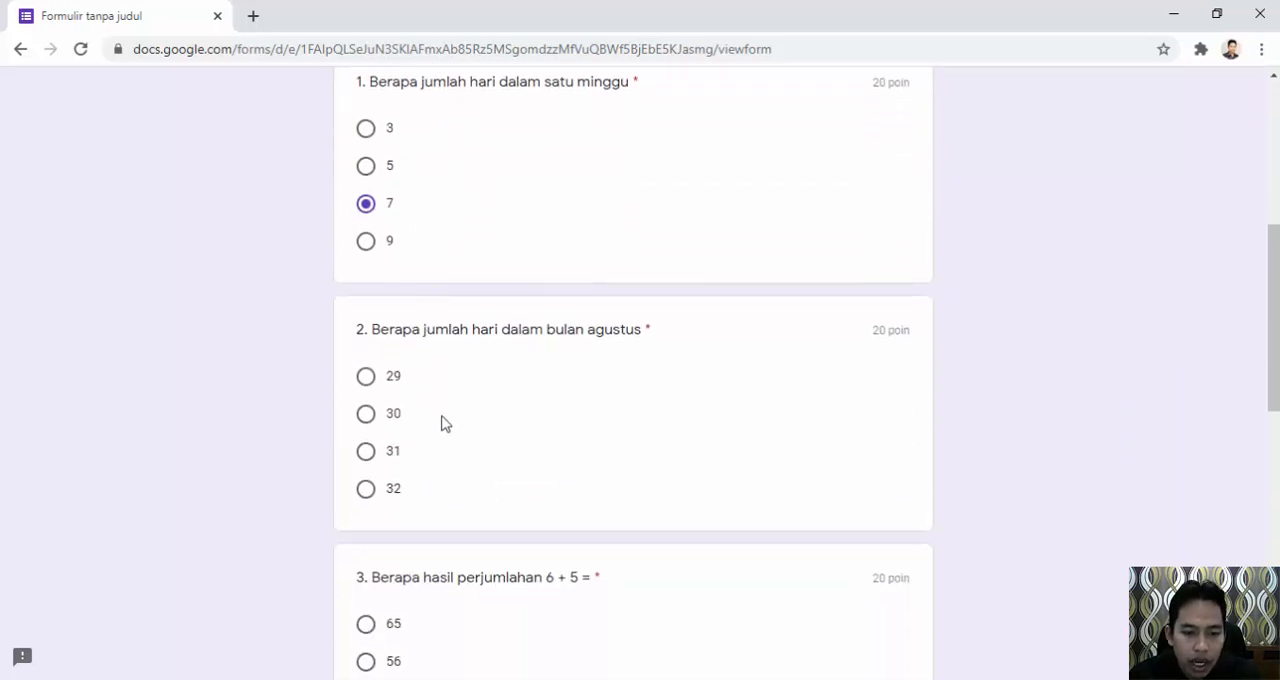
click(368, 455)
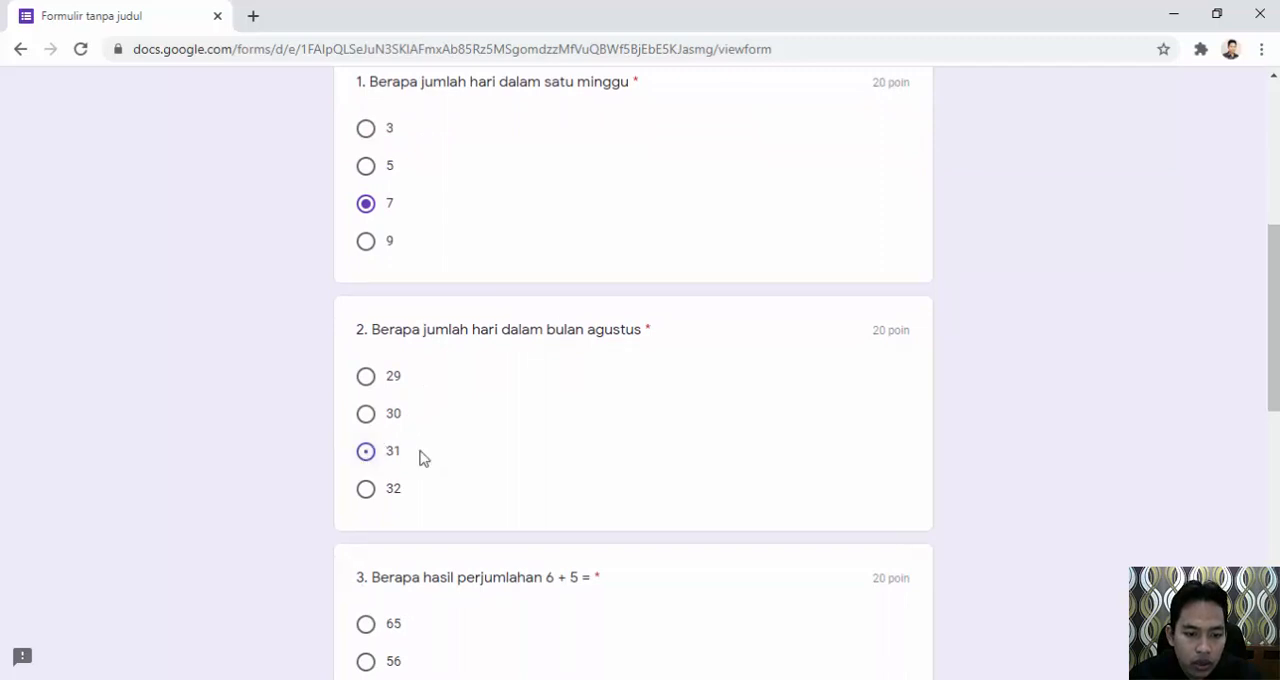
Answer question 3 with 65, question 4 with 3, and question 5 with 15 Km.
scroll(565, 452, down, 2)
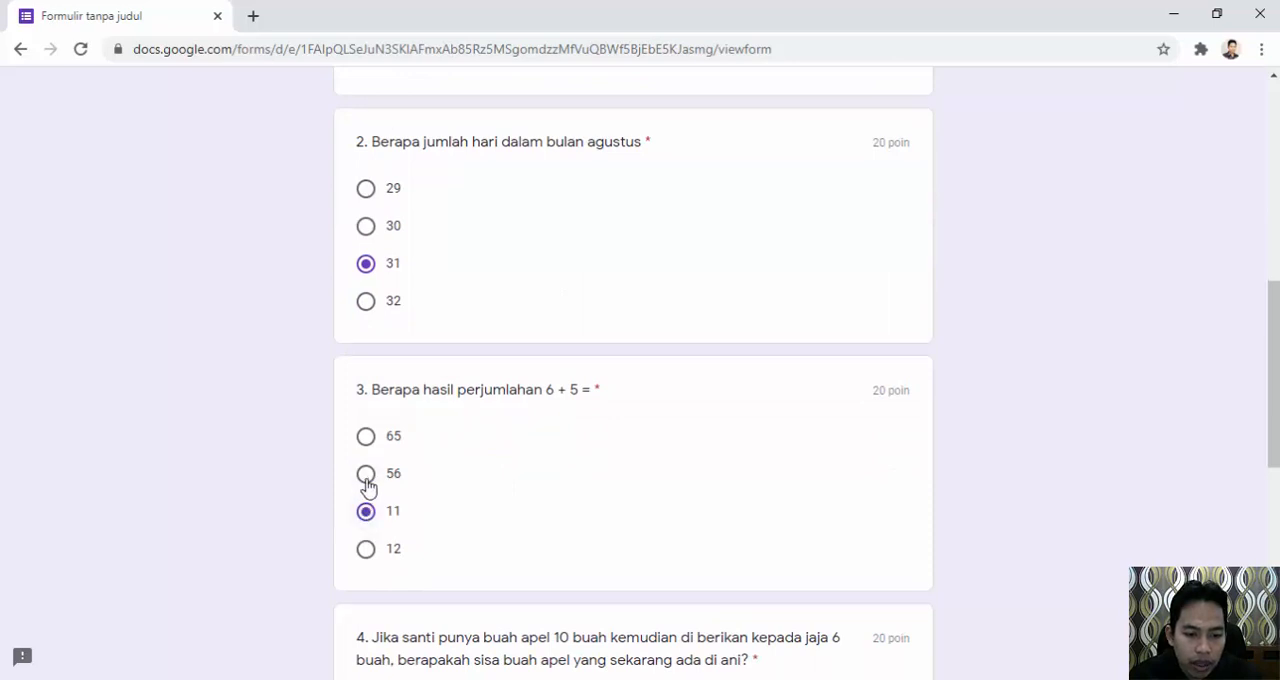
click(366, 476)
click(368, 440)
scroll(529, 451, down, 3)
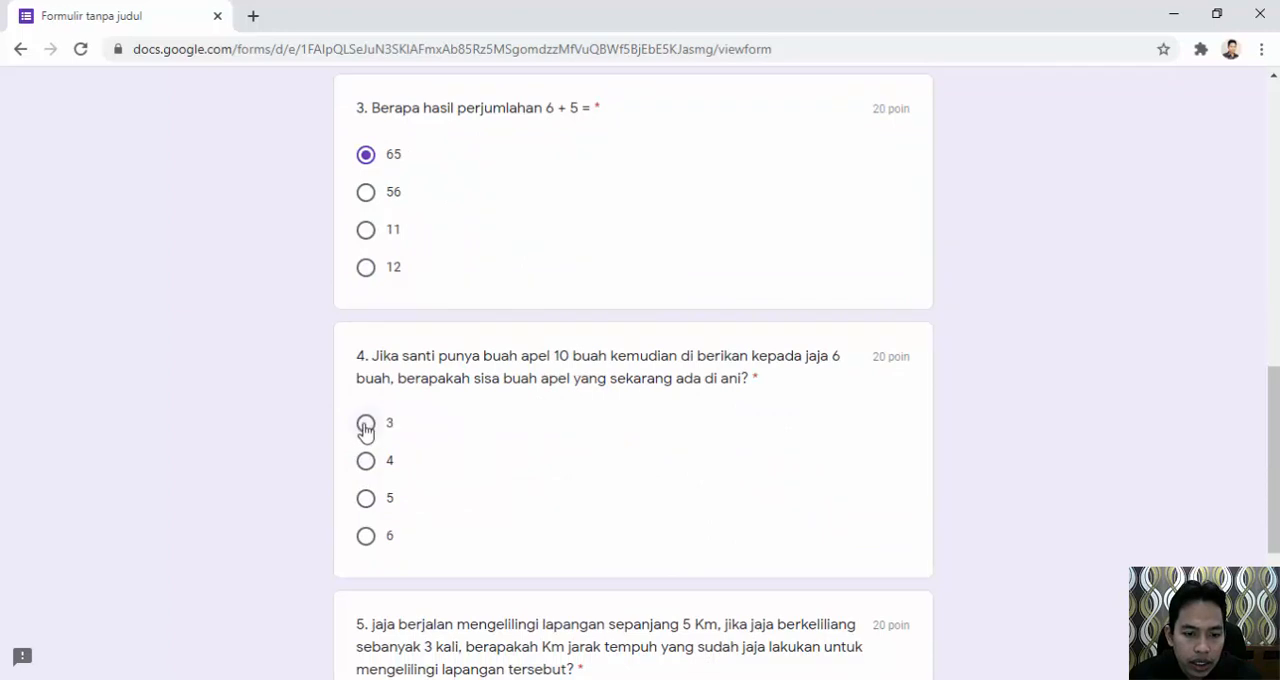
click(366, 425)
scroll(420, 451, down, 3)
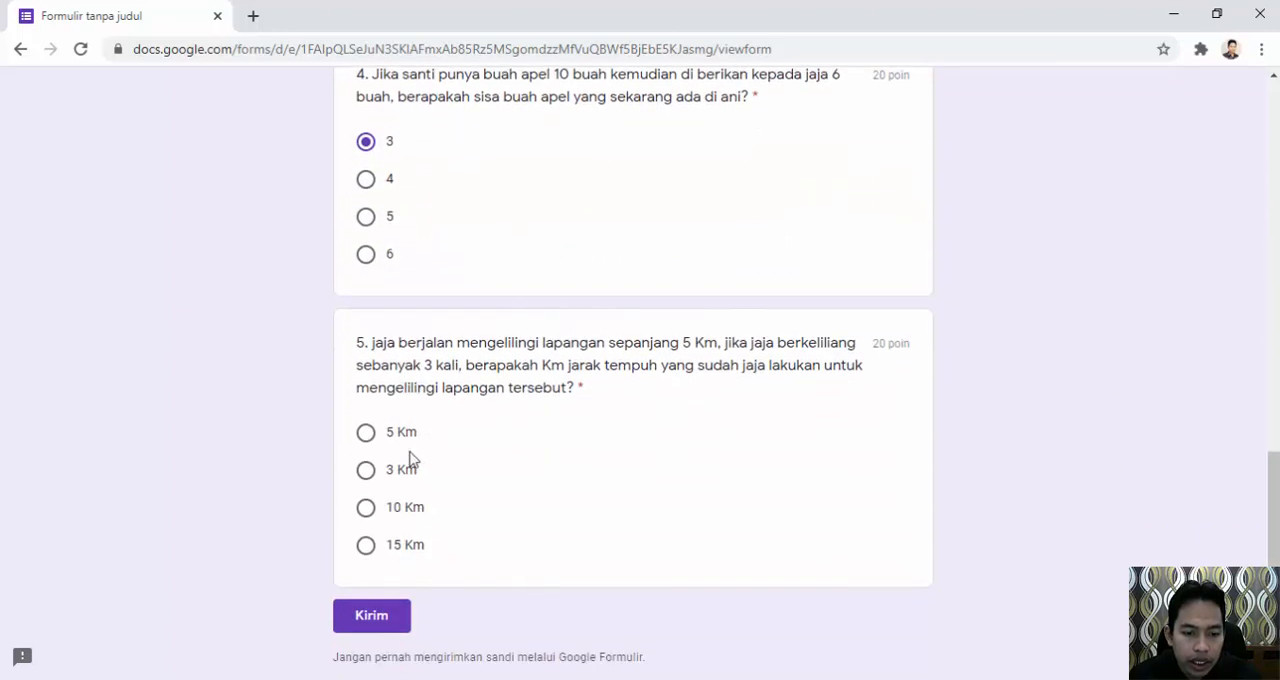
click(365, 545)
Check the completed answers from the student details through question 5 and submit the form.
scroll(655, 478, up, 15)
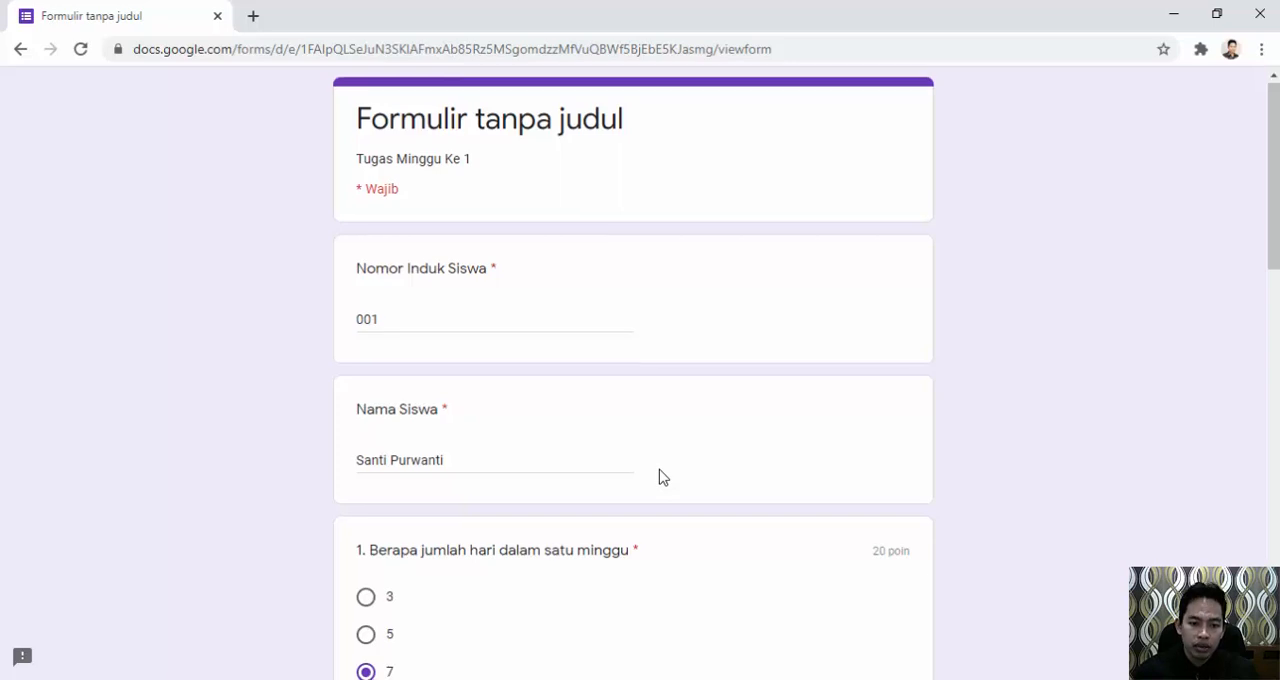
scroll(659, 477, down, 10)
scroll(659, 477, down, 3)
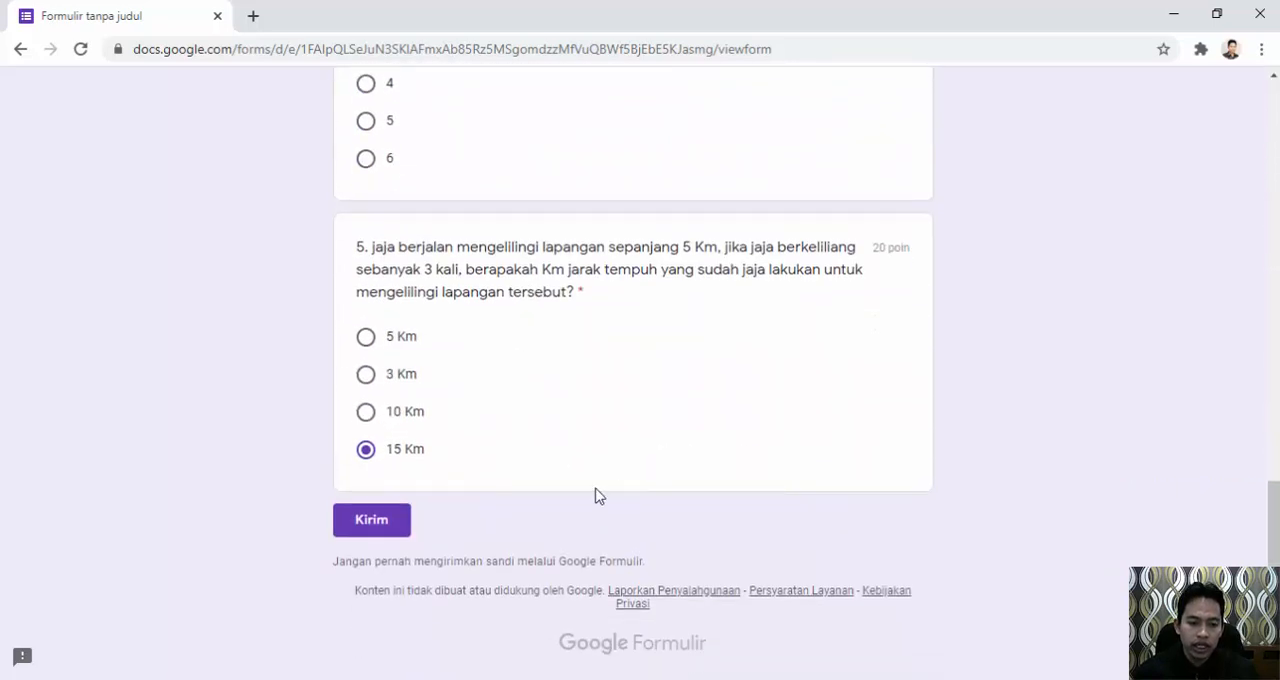
click(372, 521)
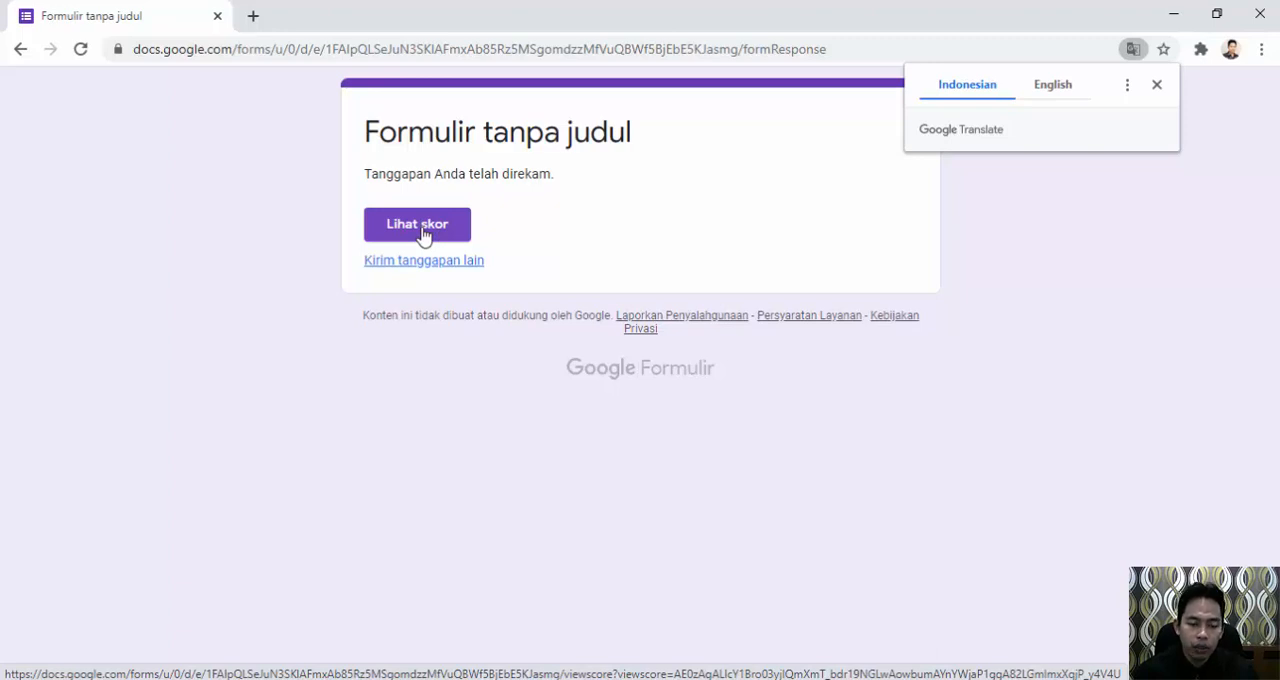
Open the score of the submitted response and examine the total points and the marking of each question.
click(421, 231)
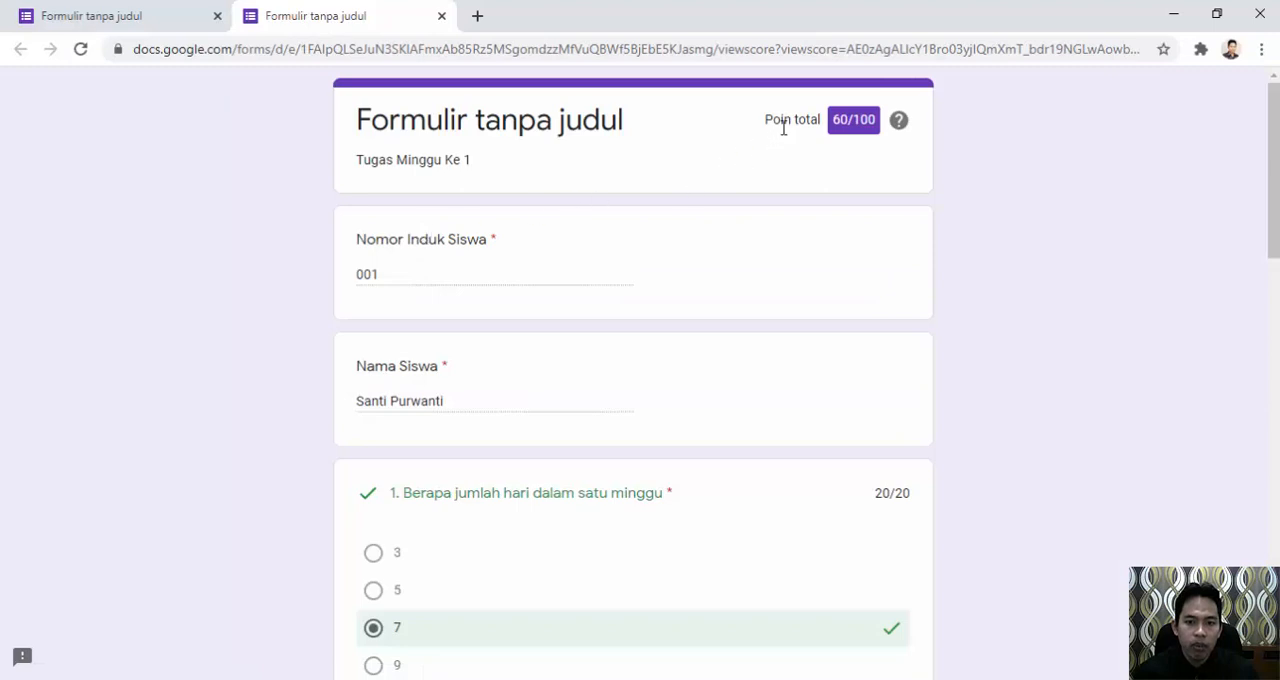
scroll(520, 428, down, 2)
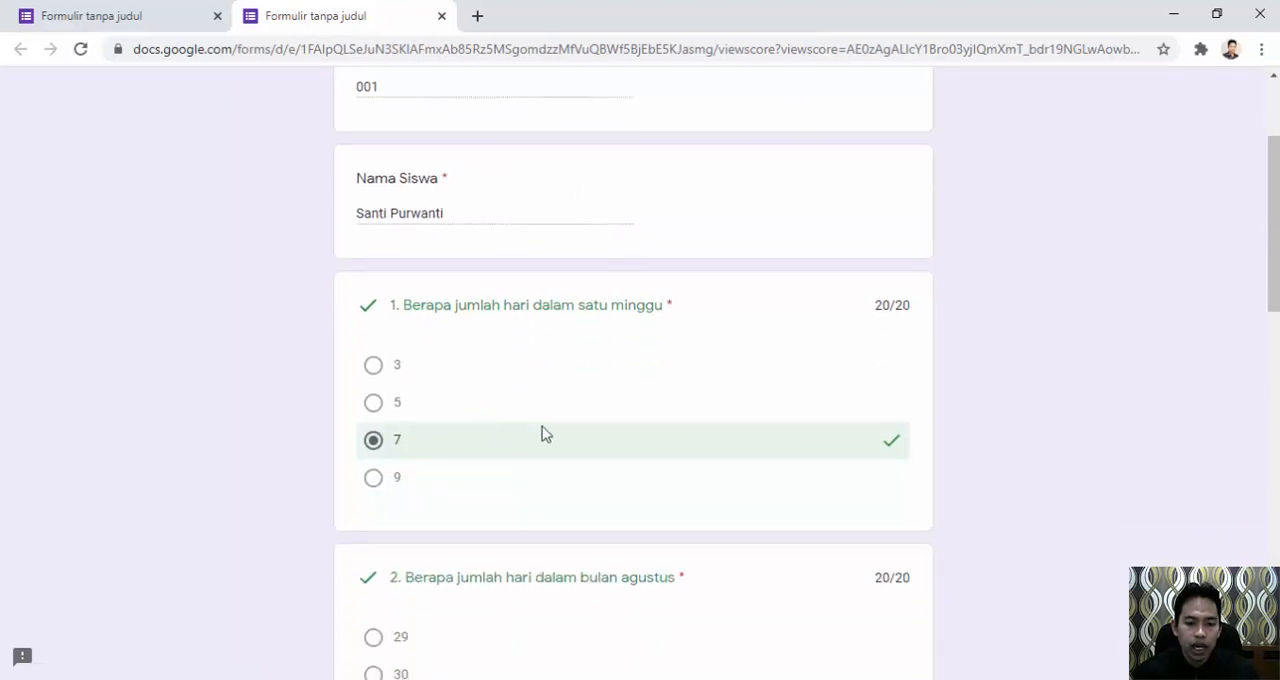
scroll(440, 417, down, 2)
scroll(540, 399, down, 2)
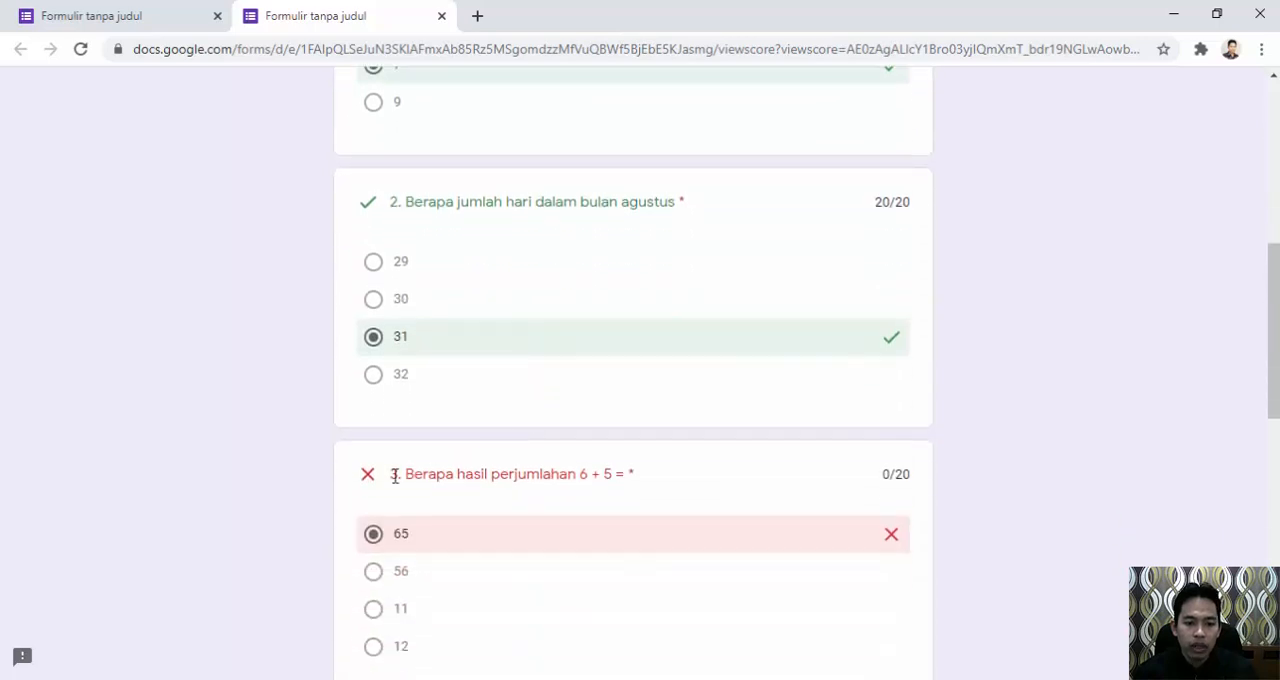
scroll(567, 470, down, 3)
scroll(430, 530, down, 4)
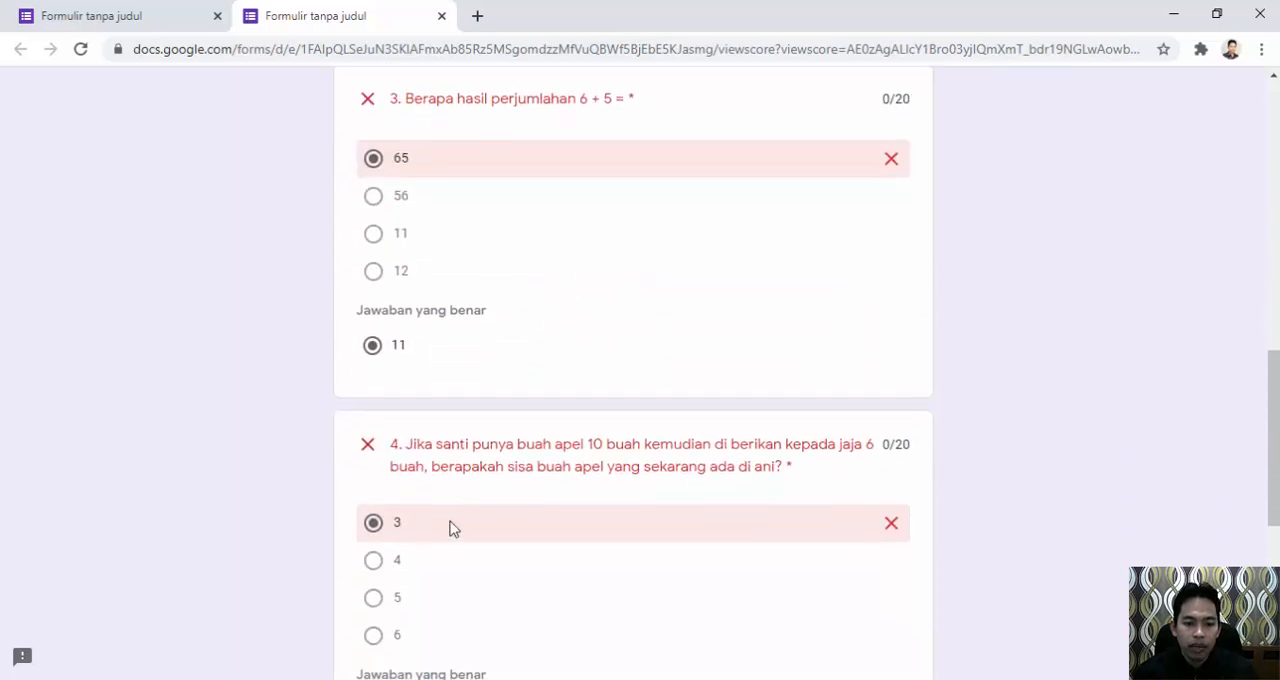
scroll(443, 531, down, 2)
scroll(743, 486, up, 14)
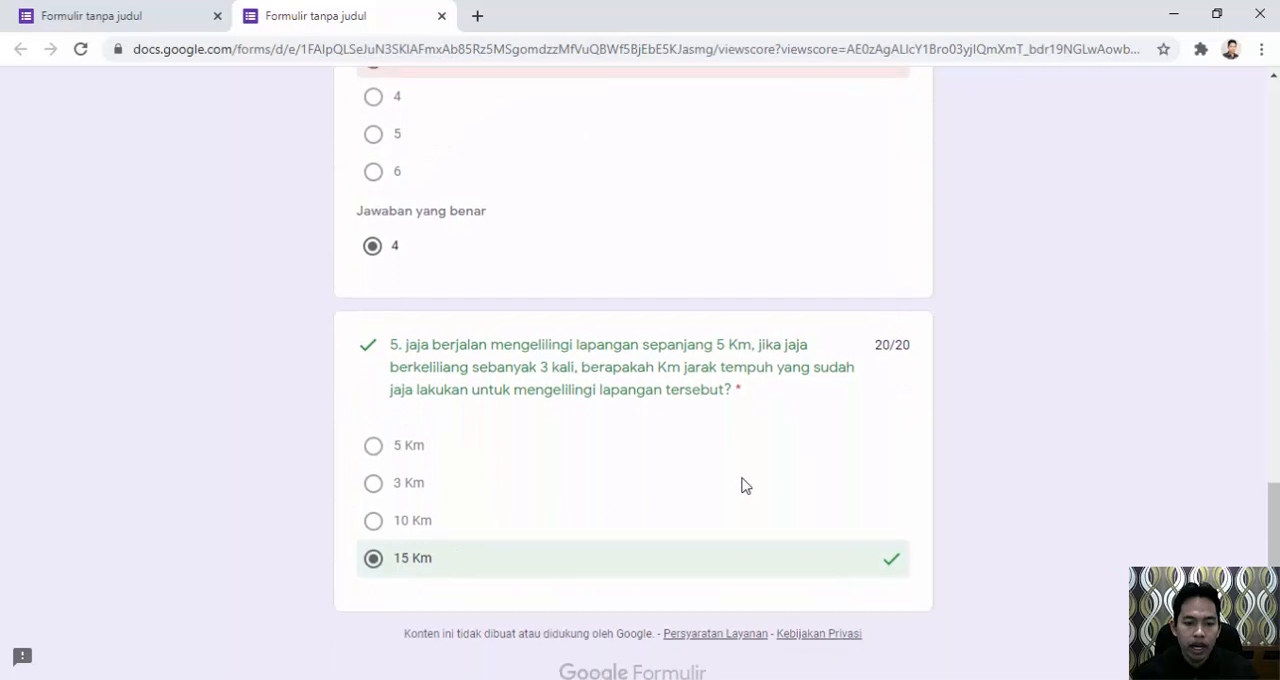
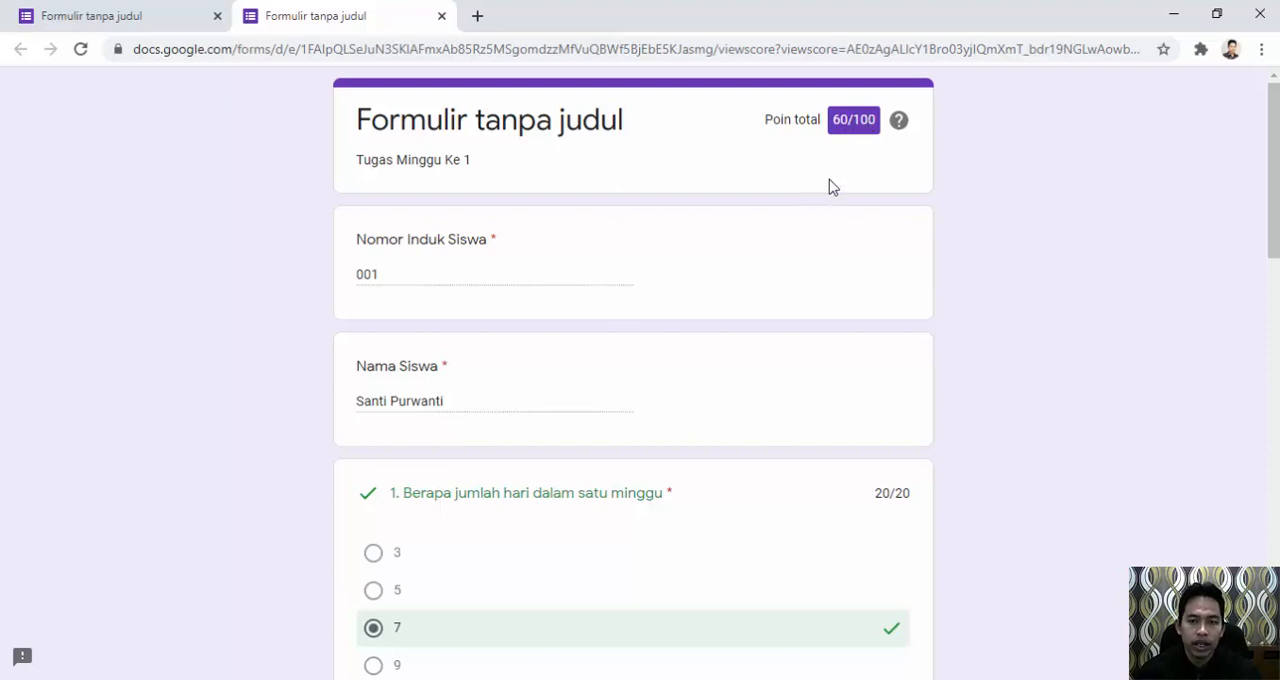
Open a blank copy of the quiz from its copied share link and enter the second student's ID number and name.
click(482, 47)
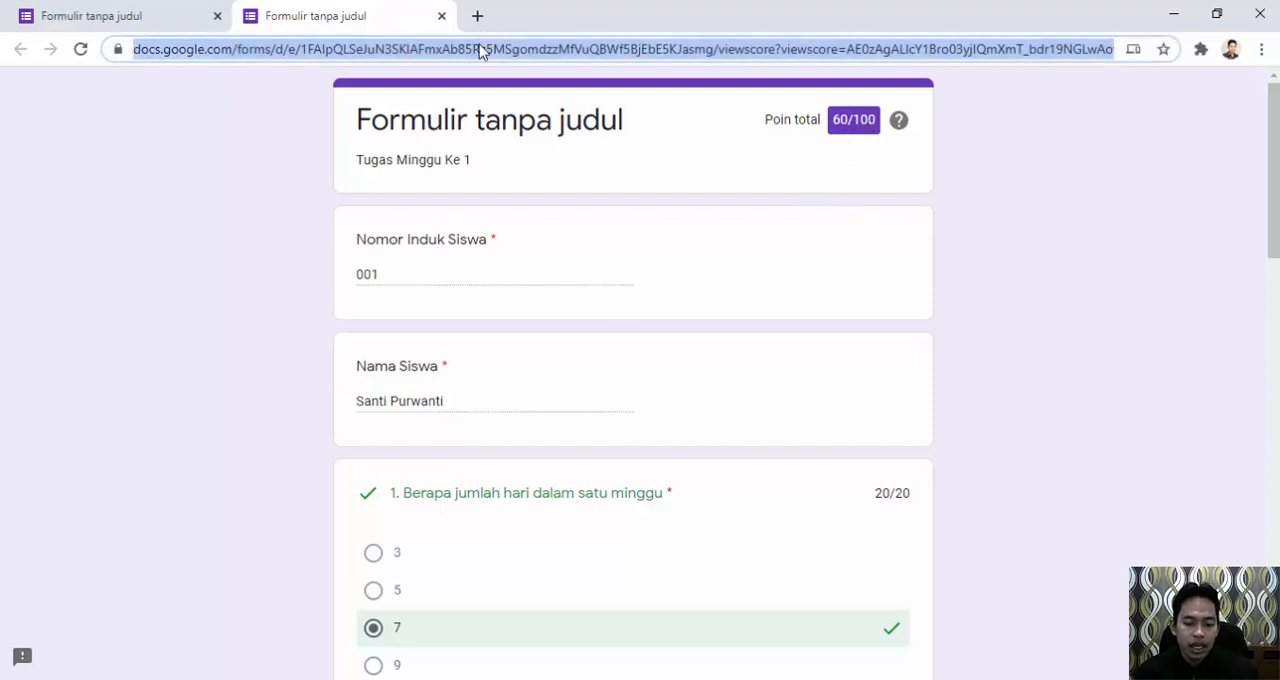
text(https://forms.gle/SXbd4soTitmCaPcbA)
key(Return)
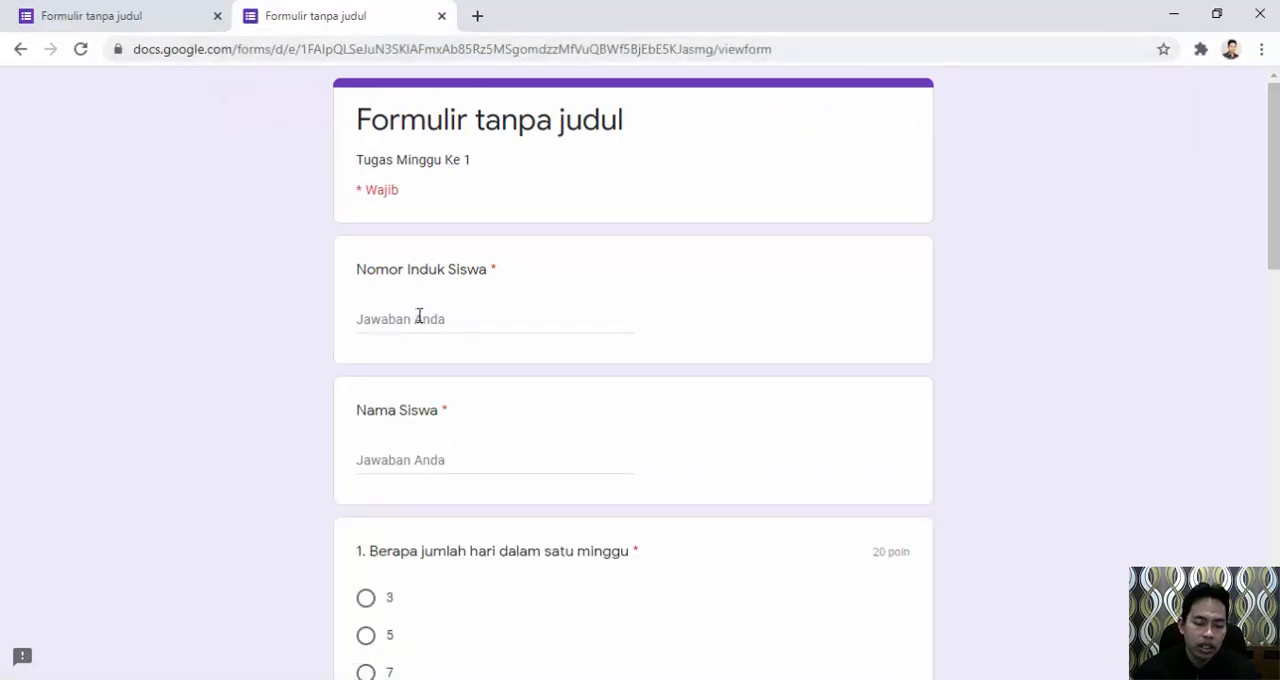
click(420, 317)
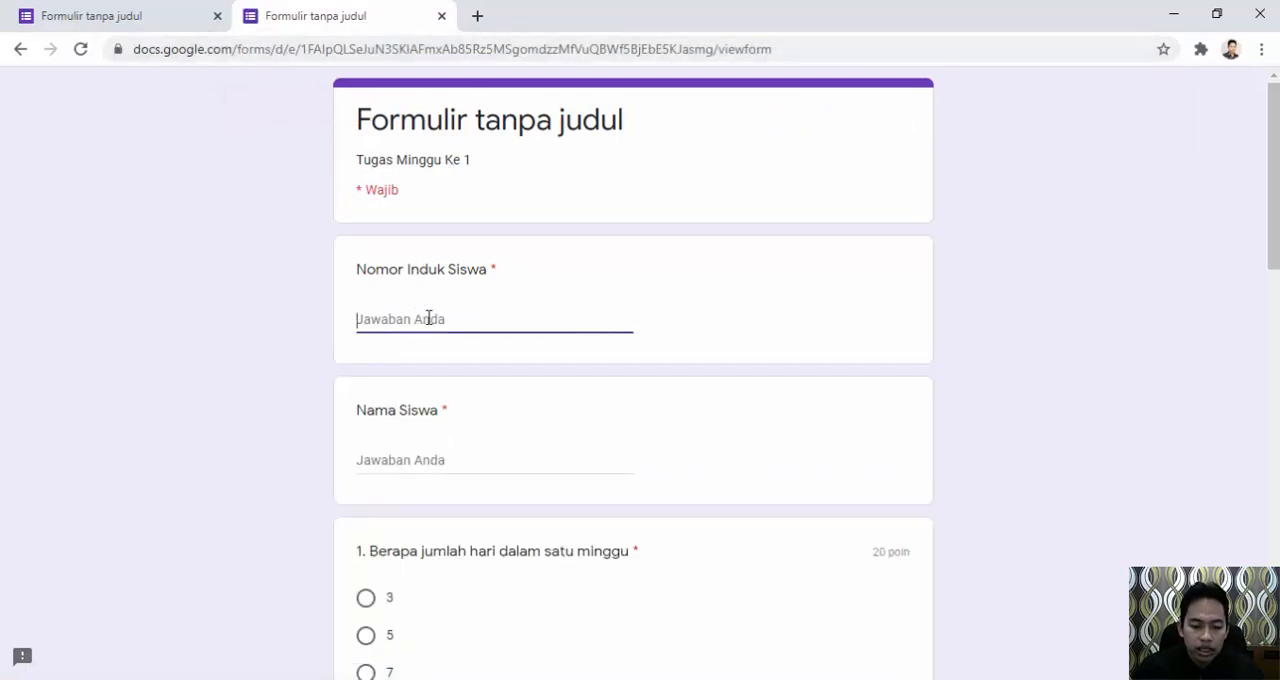
text(002)
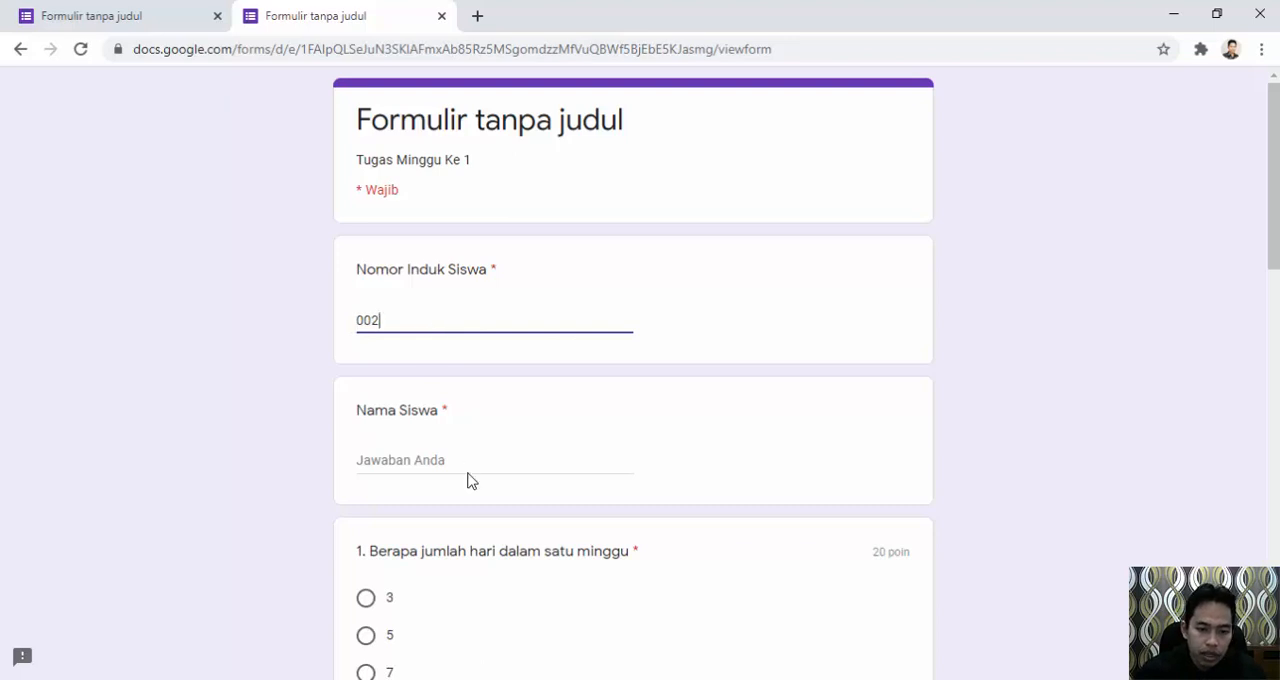
click(466, 463)
text(Jaja)
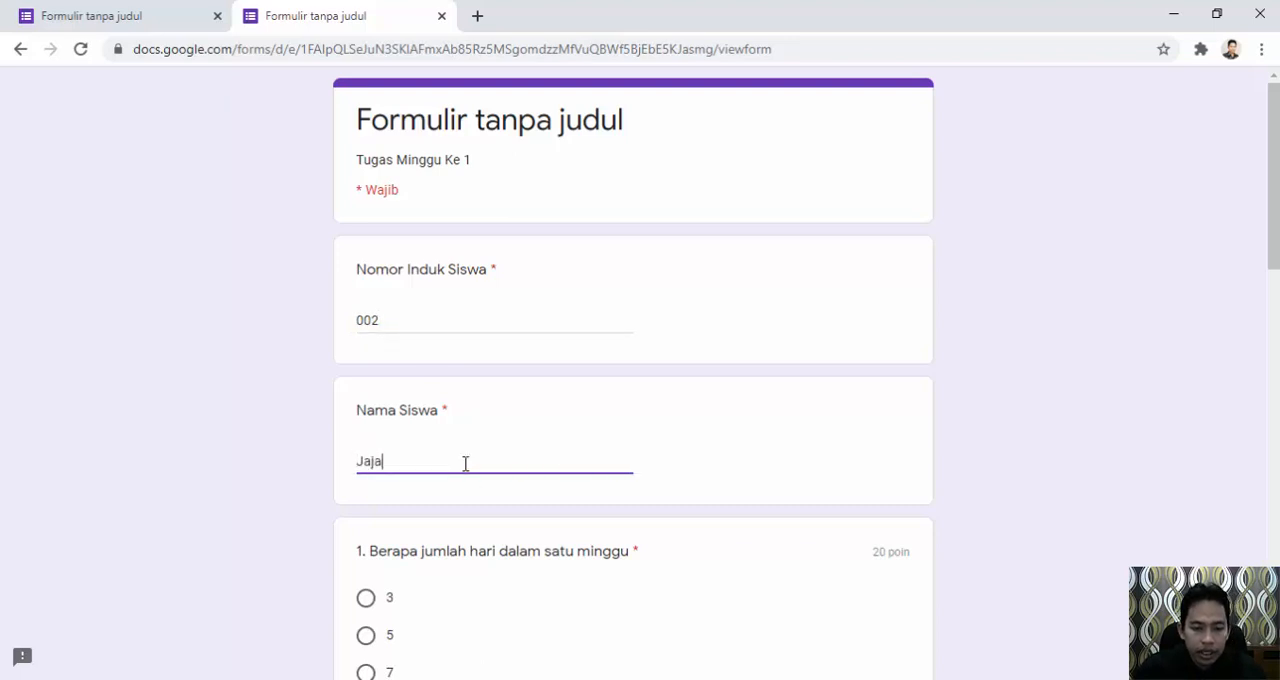
Answer question 1 on the days in a week with 7 and question 2 on the days in August with 31.
scroll(465, 463, down, 2)
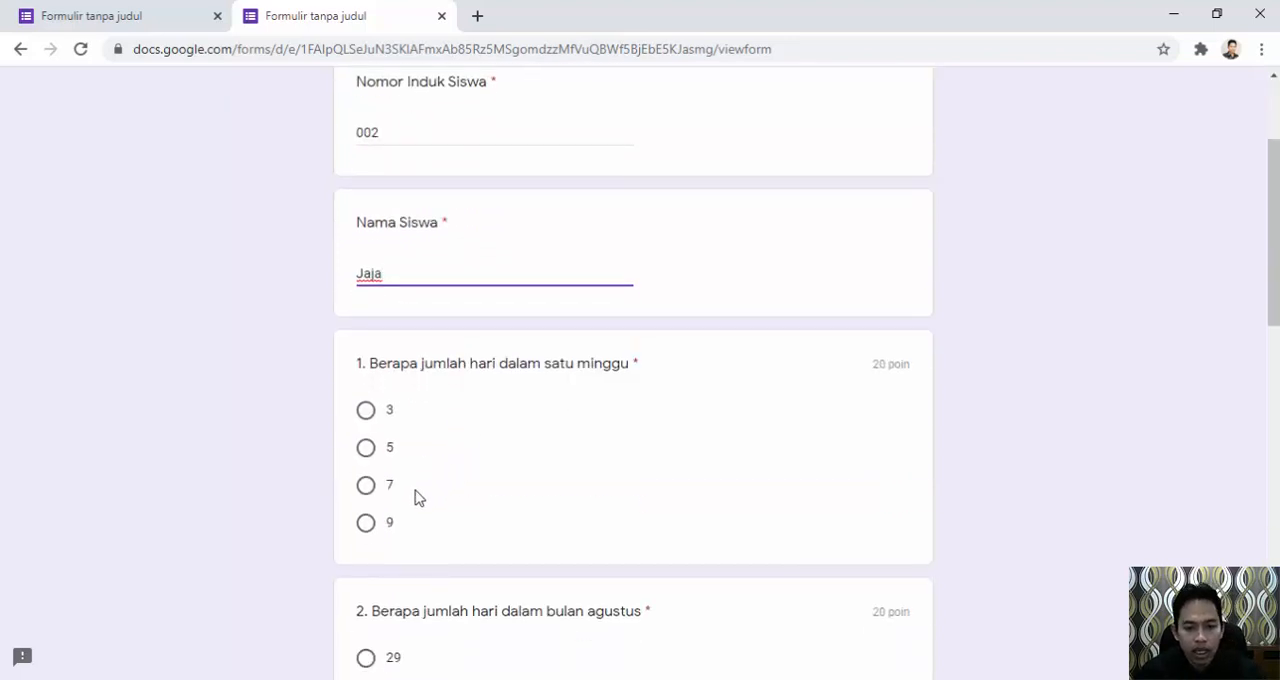
click(366, 488)
scroll(431, 503, down, 2)
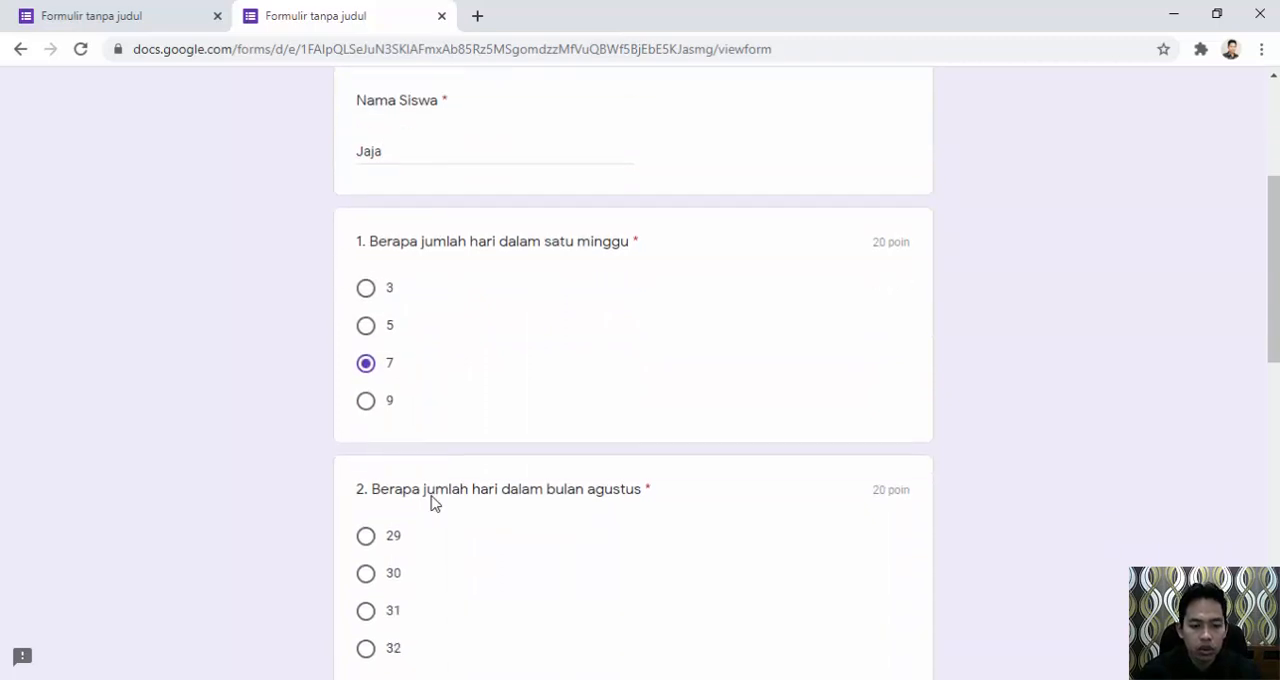
scroll(433, 503, down, 1)
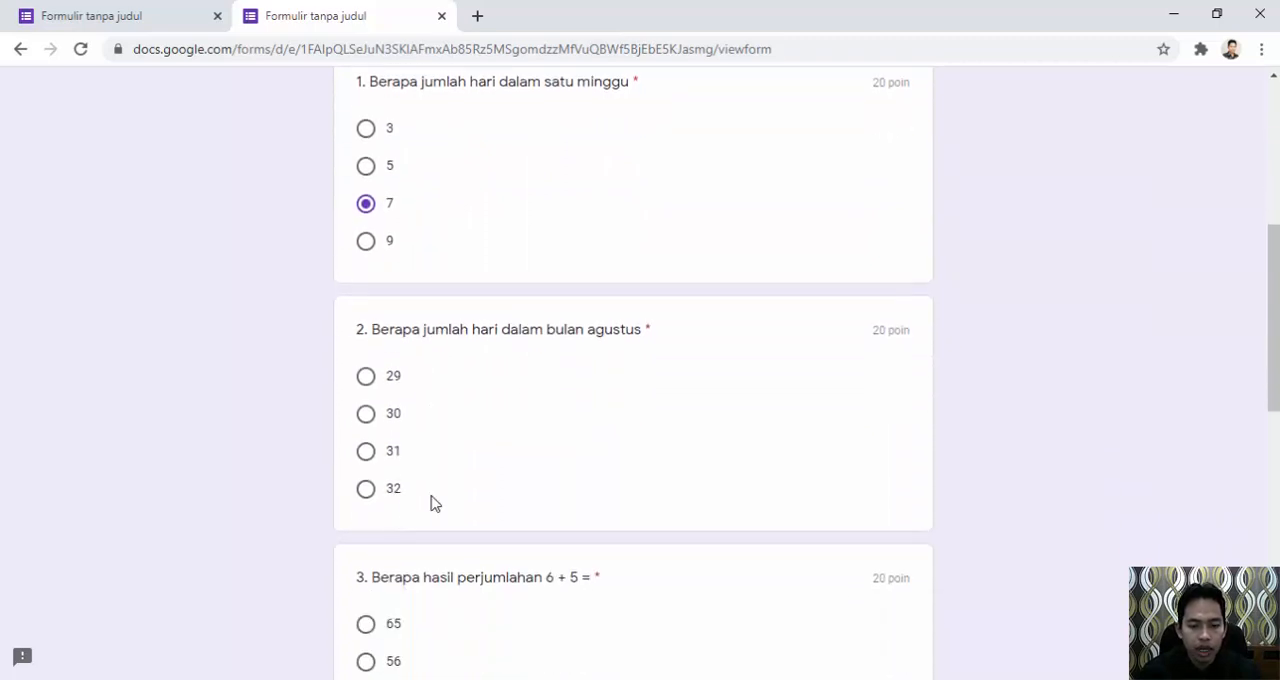
click(366, 452)
scroll(528, 480, down, 3)
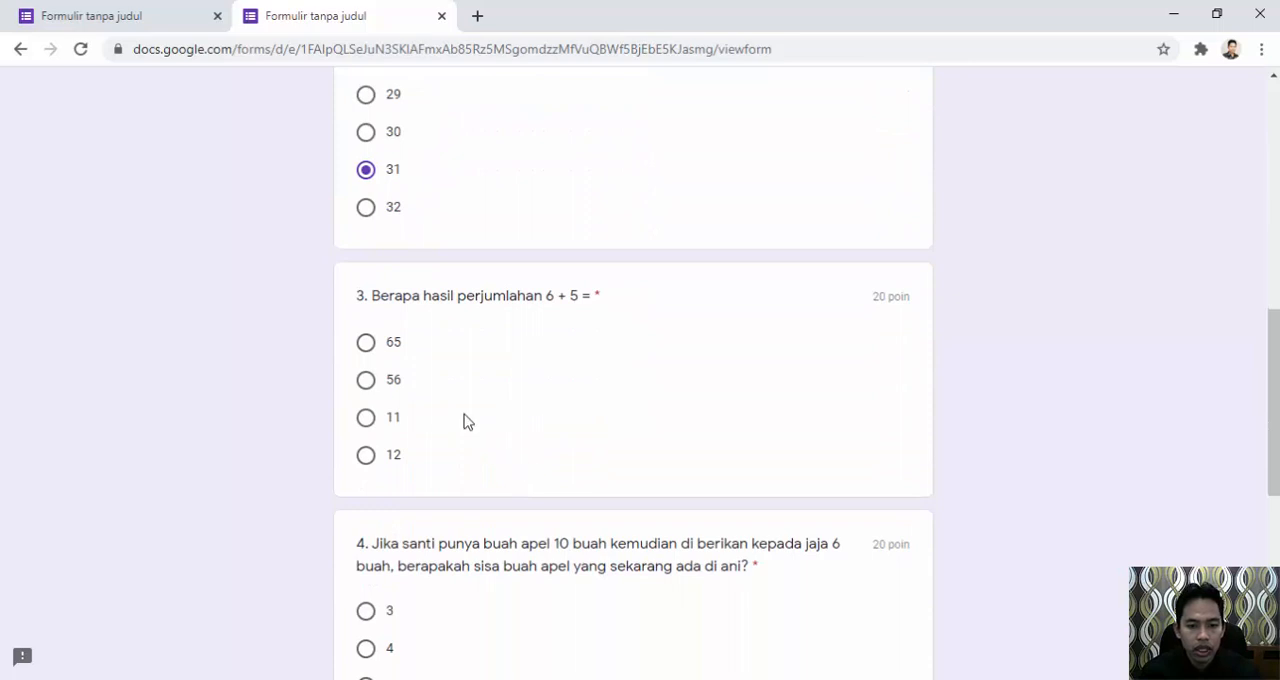
Answer question 3 with 11, question 4 with 4, and question 5 with 15 Km.
click(364, 344)
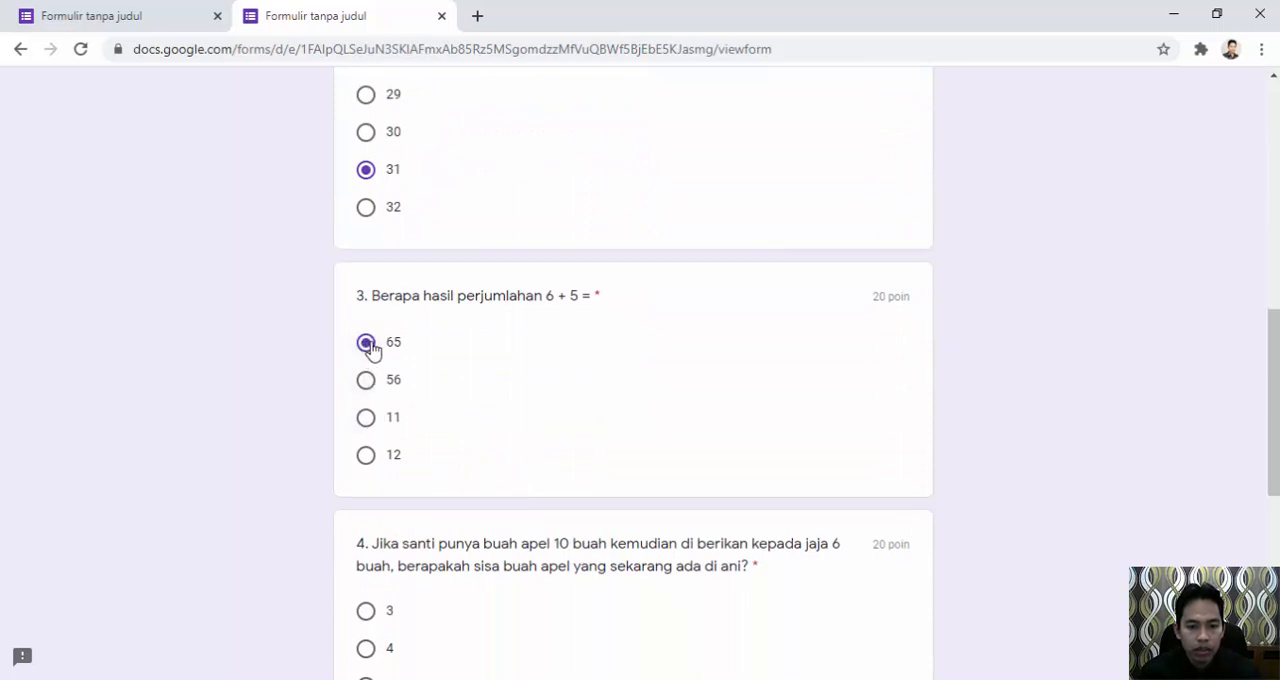
click(366, 418)
scroll(400, 429, down, 3)
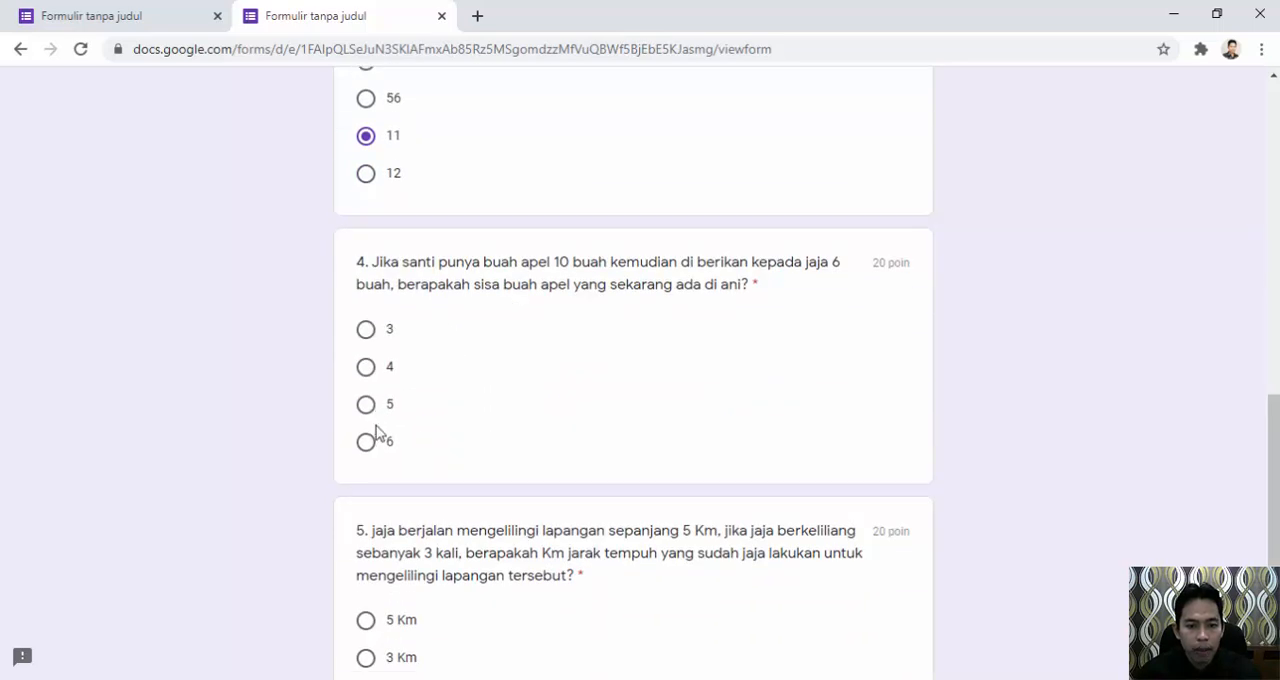
click(366, 368)
scroll(440, 400, down, 3)
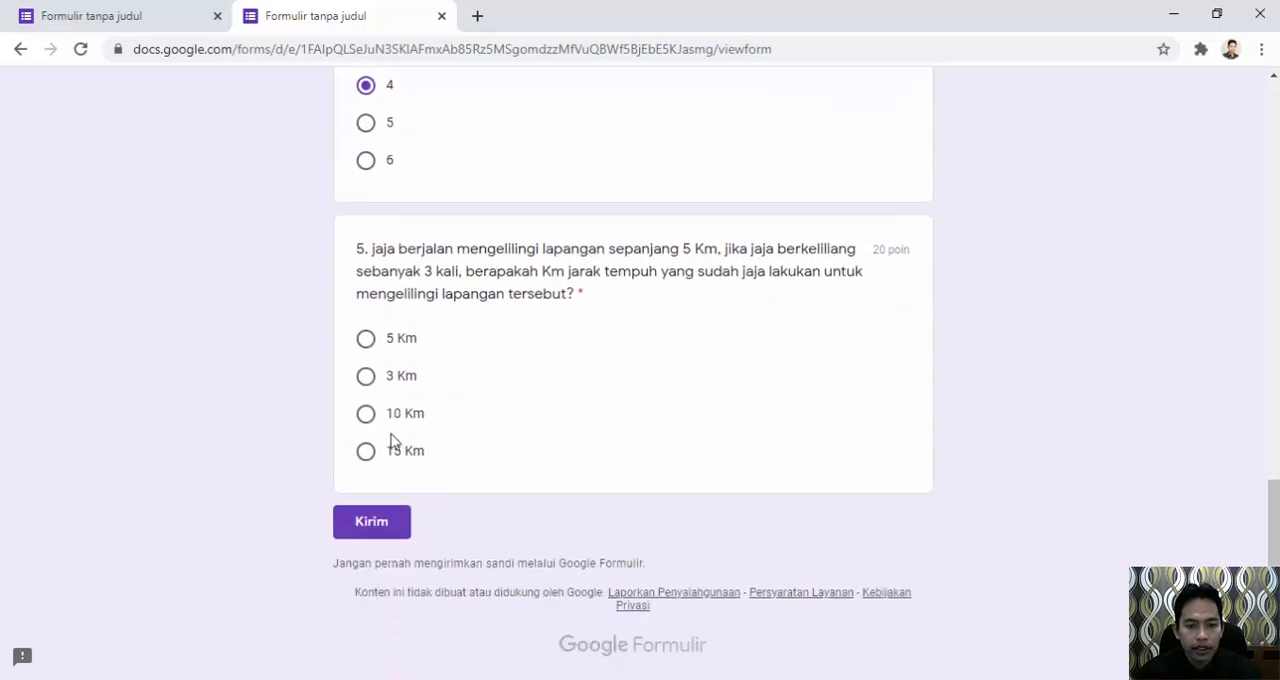
click(368, 451)
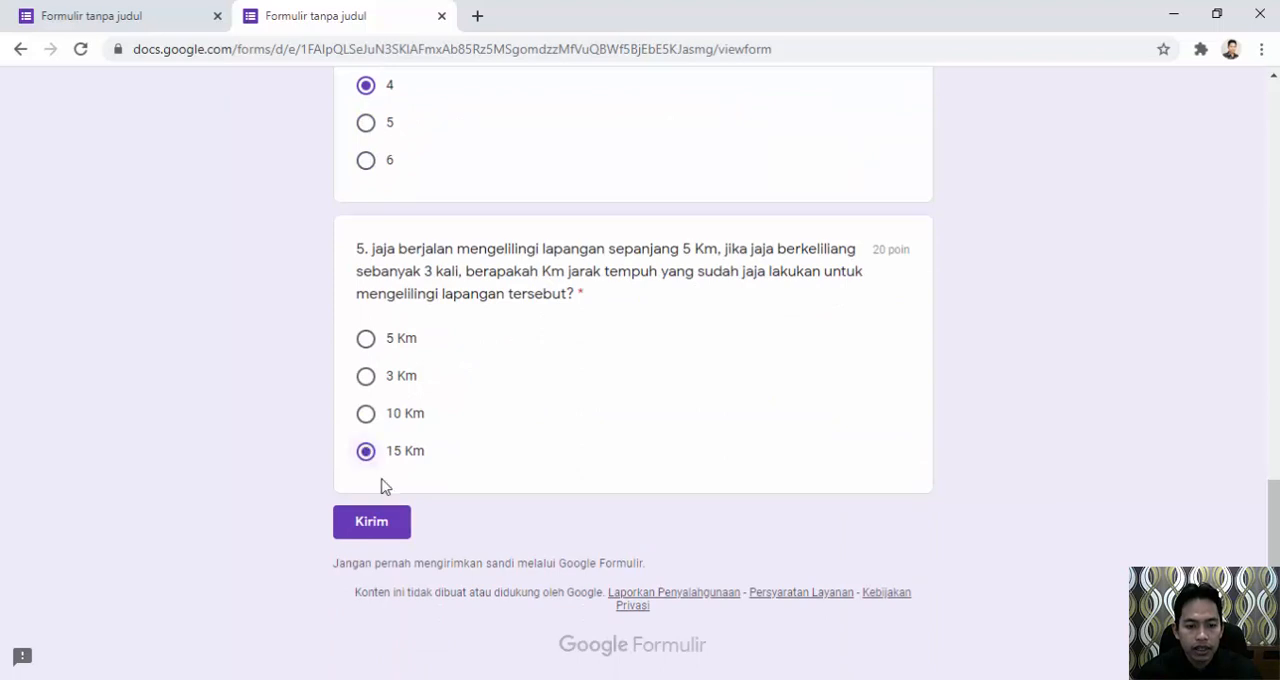
Submit the second student's response and examine its score and the marking of the questions.
click(371, 533)
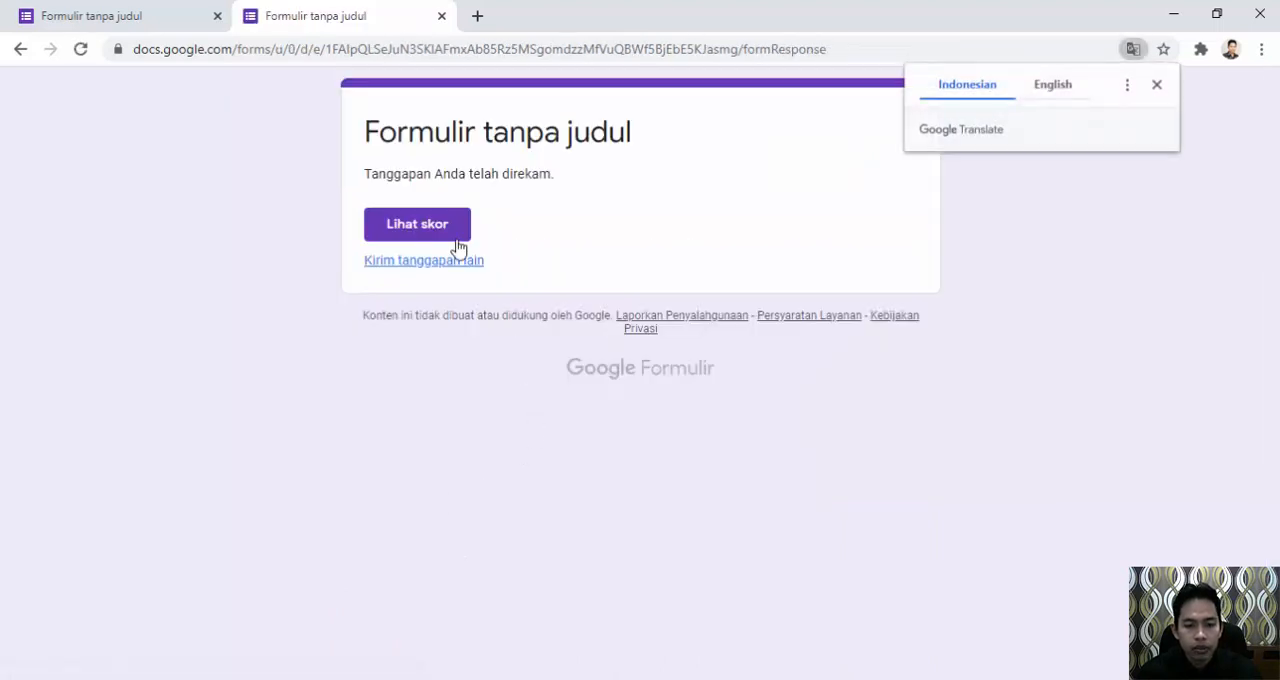
click(446, 235)
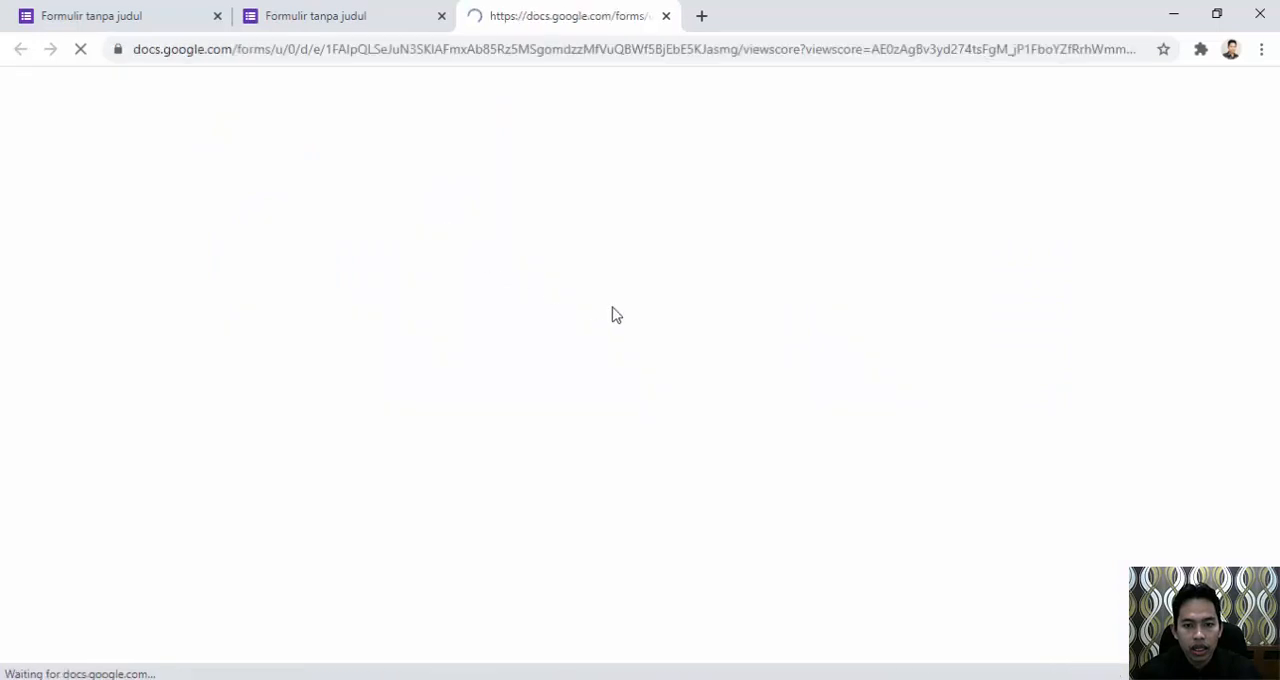
scroll(549, 403, down, 10)
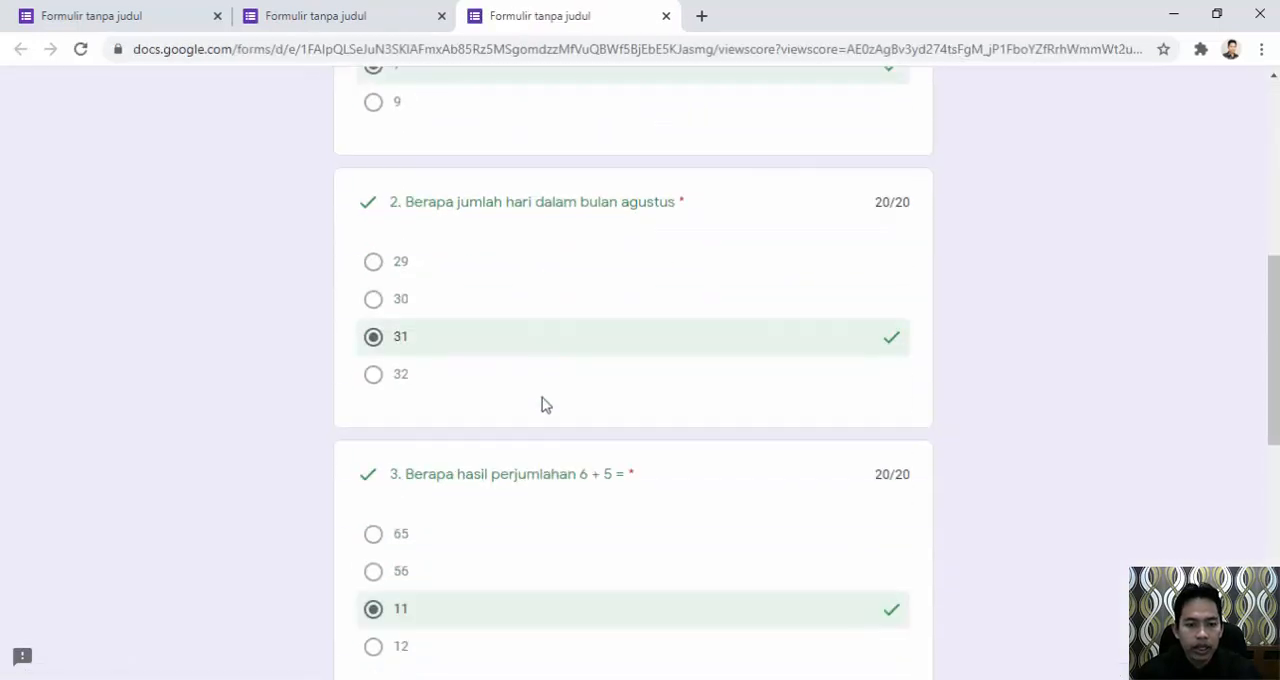
scroll(586, 417, up, 6)
scroll(660, 425, up, 5)
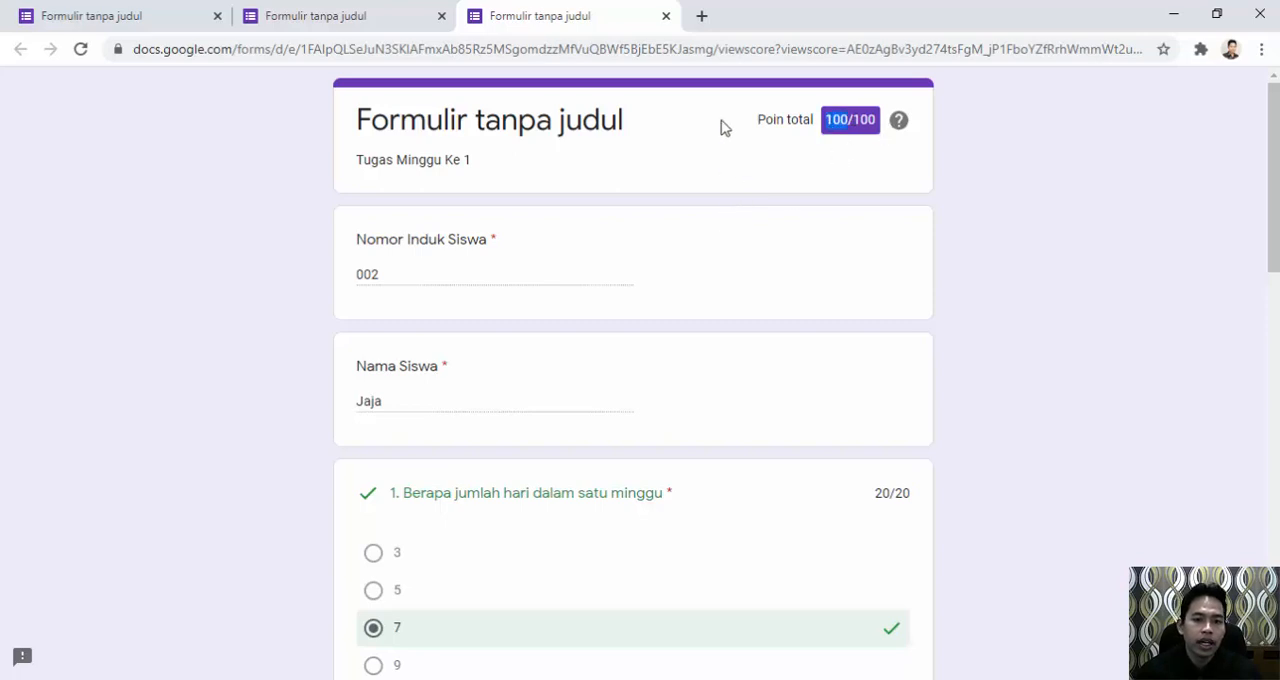
Load the blank quiz again from the copied share link and enter the third student's ID number and name.
click(722, 49)
text(https://forms.gle/SXbd4soTitmCaPcbA)
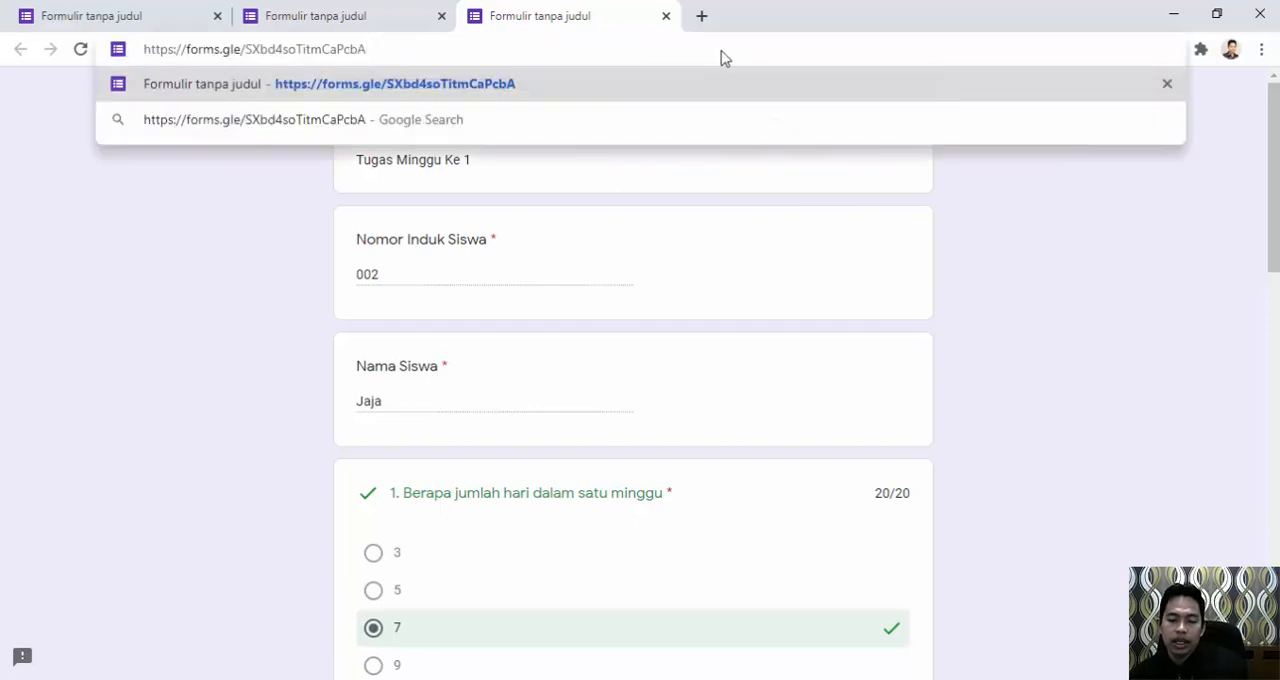
key(Return)
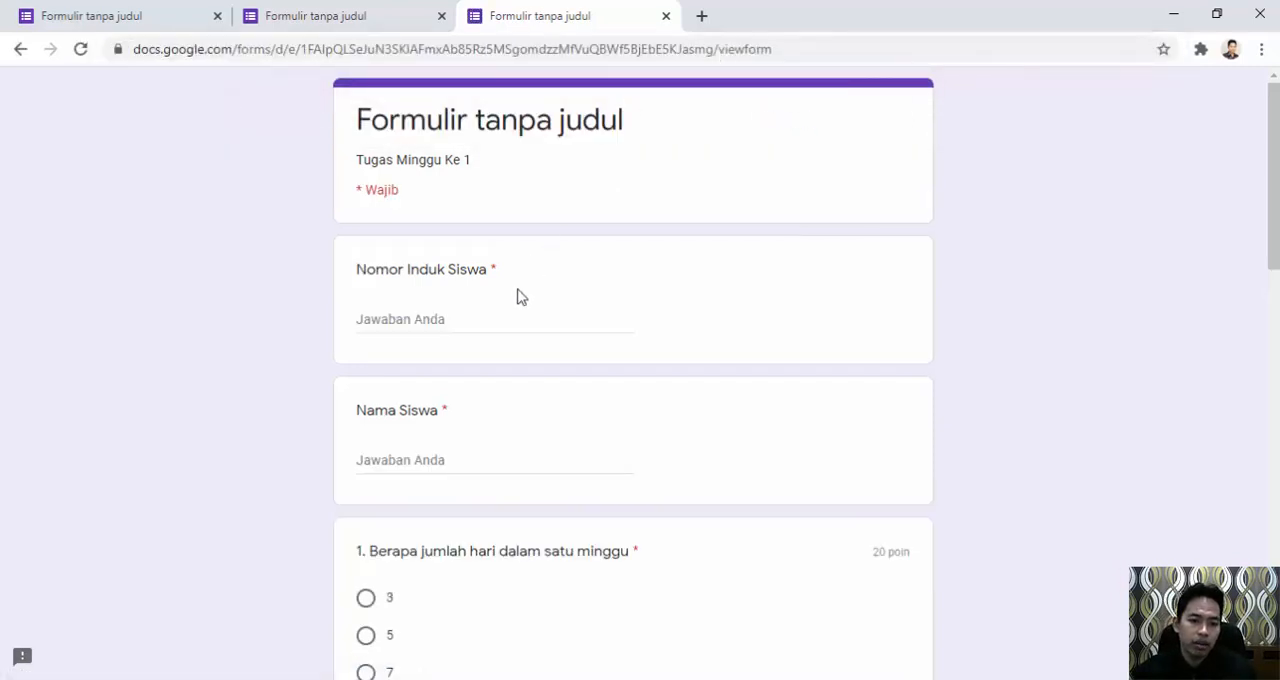
click(460, 322)
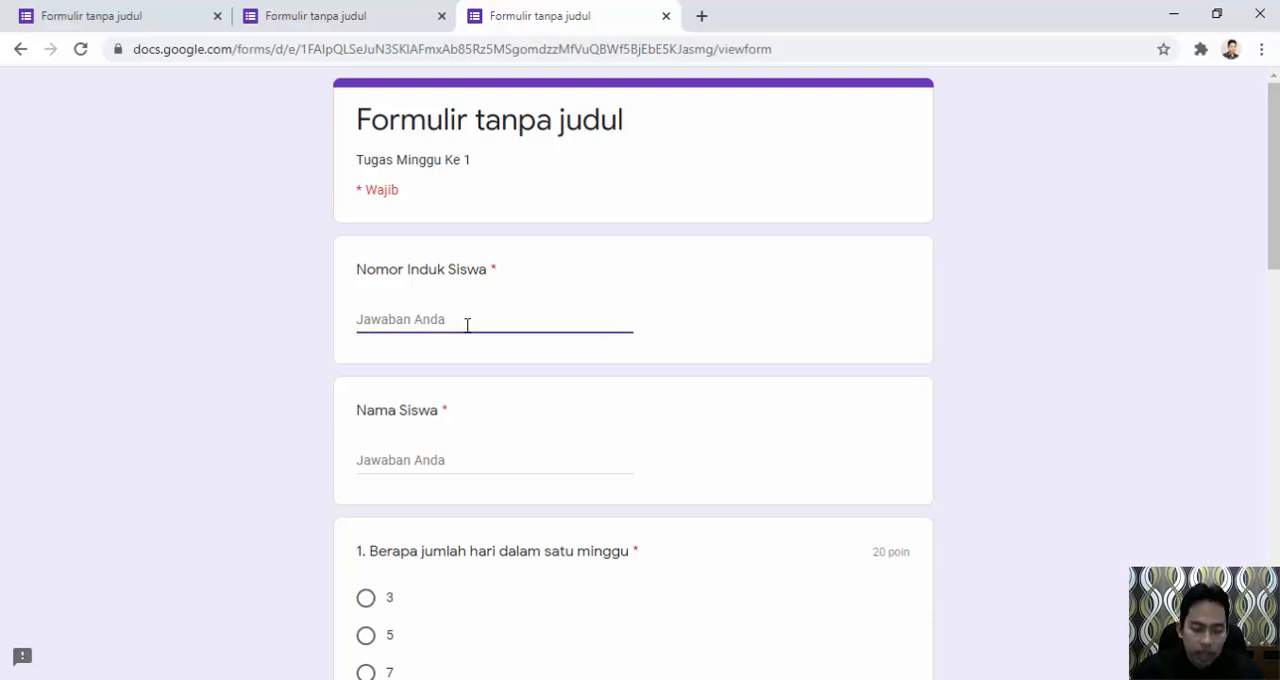
text(003)
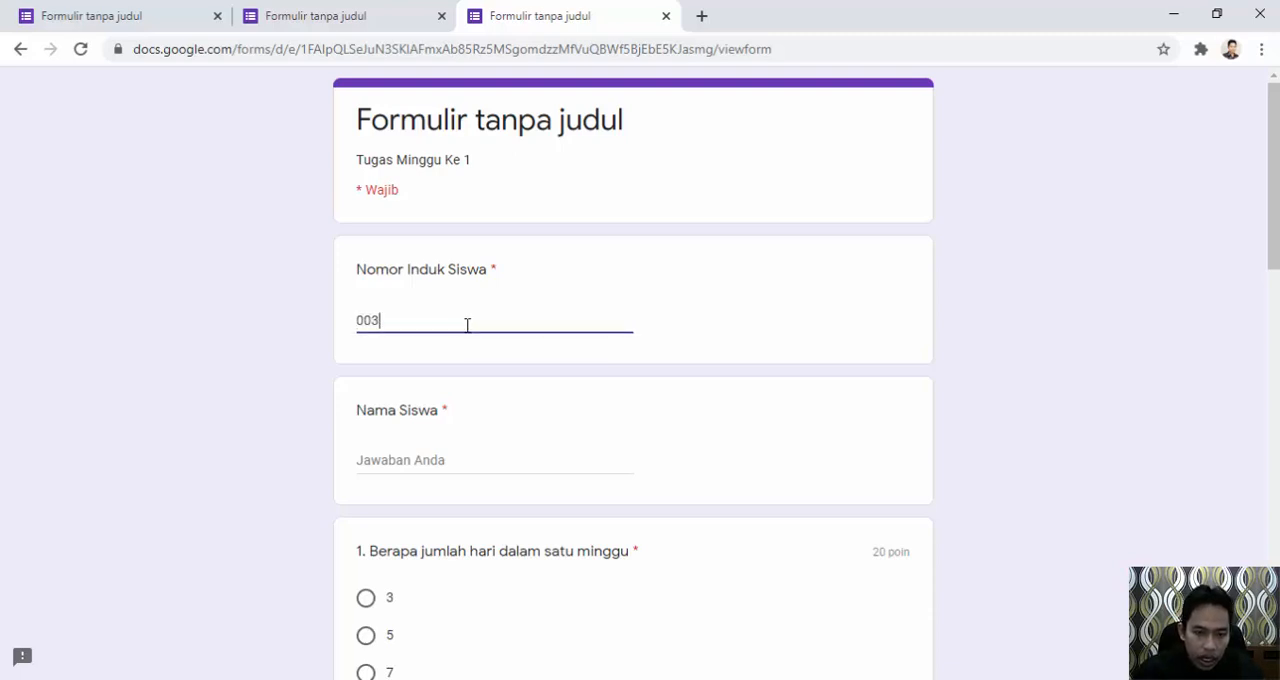
click(428, 459)
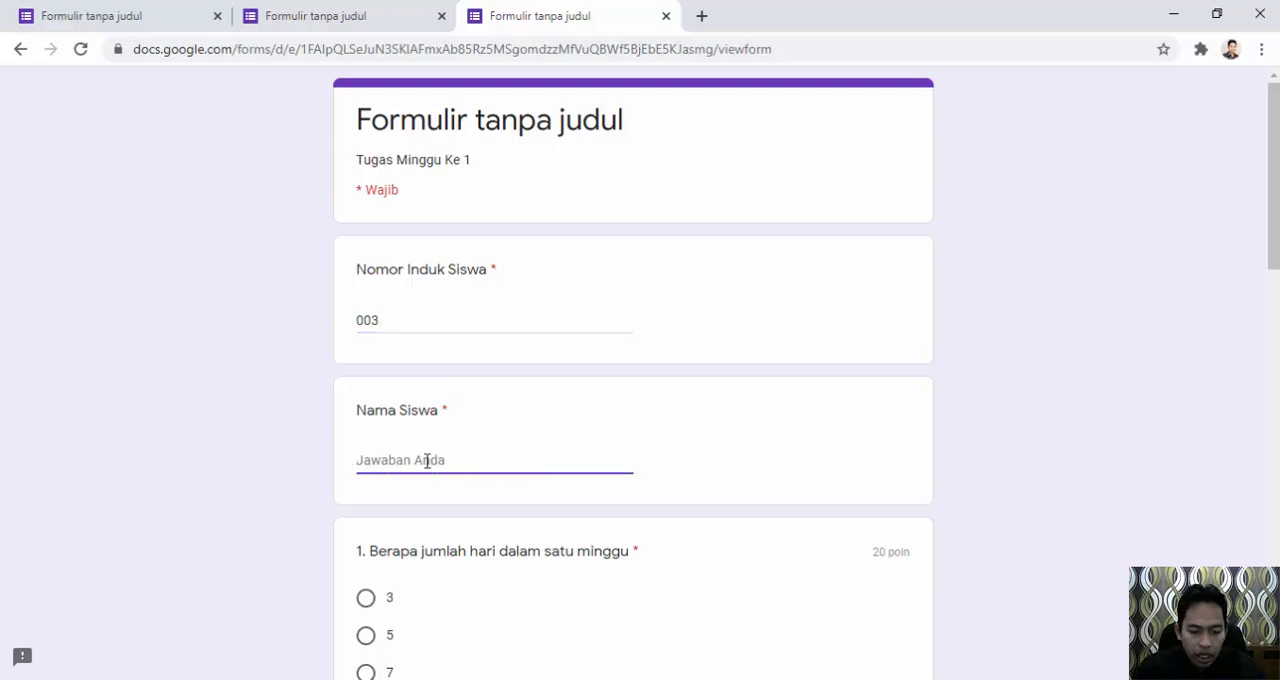
text(Agus)
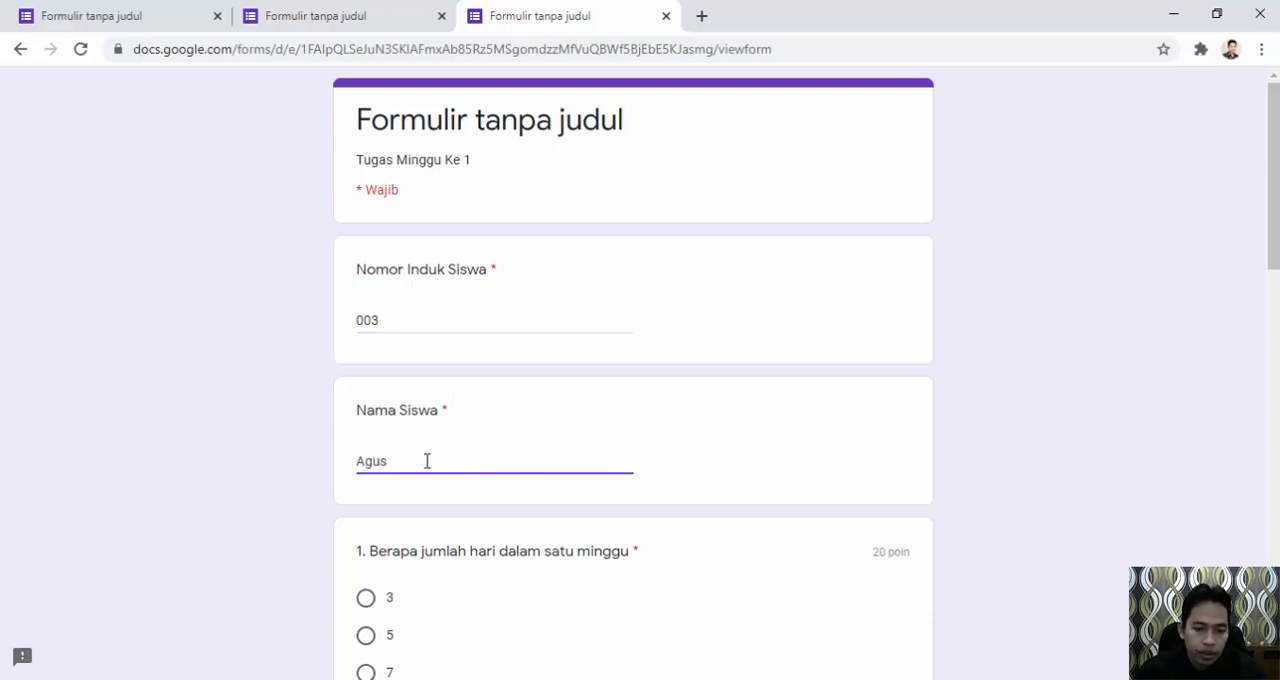
Answer question 1 on the days in a week with 3 and question 2 on the days in August with 31.
scroll(427, 459, down, 1)
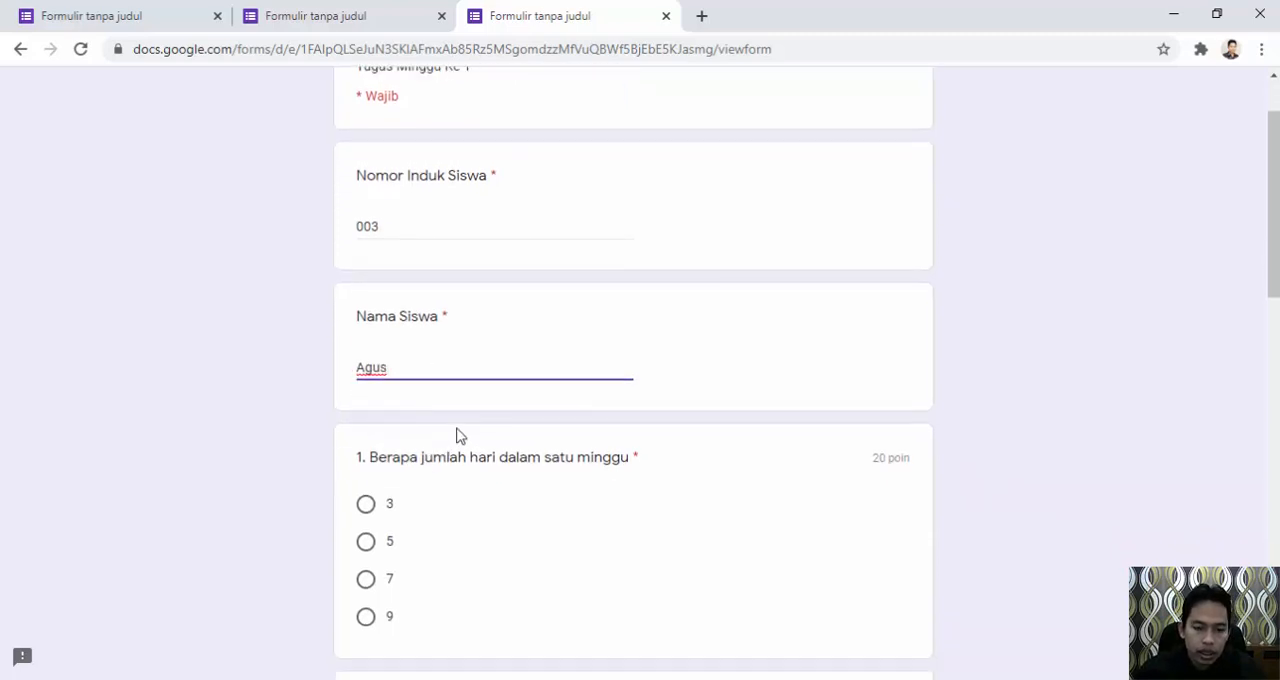
scroll(457, 434, down, 1)
click(367, 412)
scroll(385, 462, down, 3)
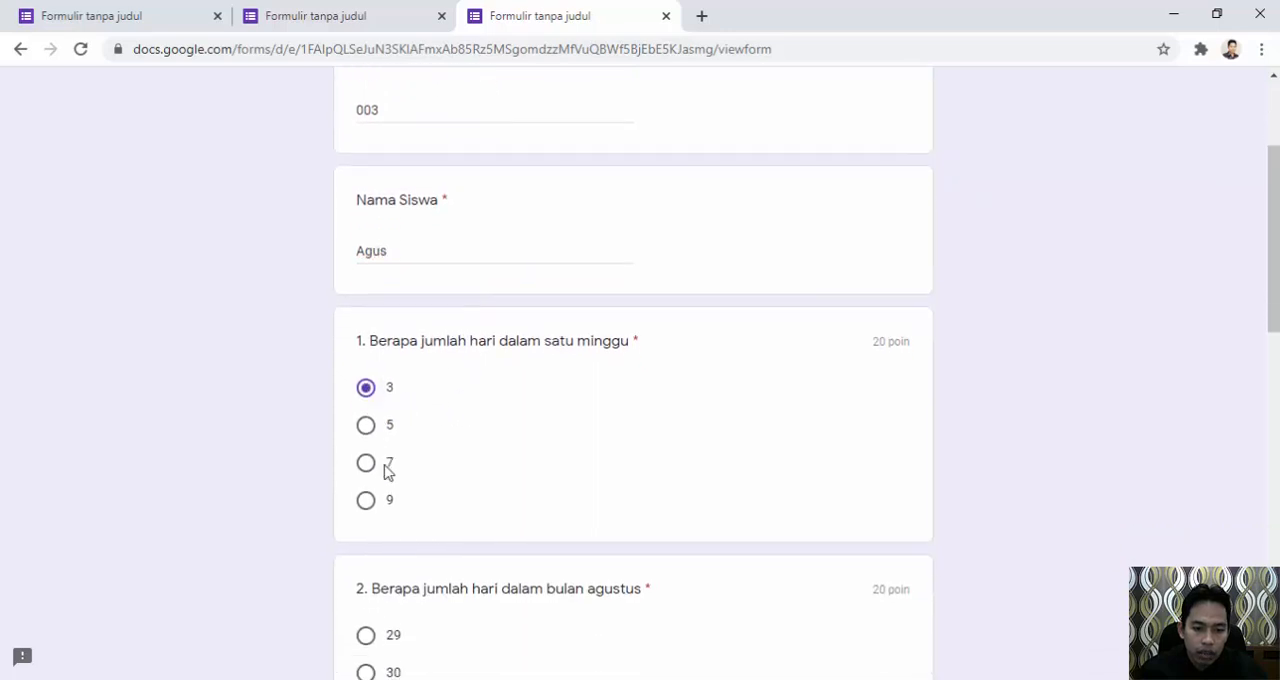
click(366, 455)
scroll(380, 460, down, 3)
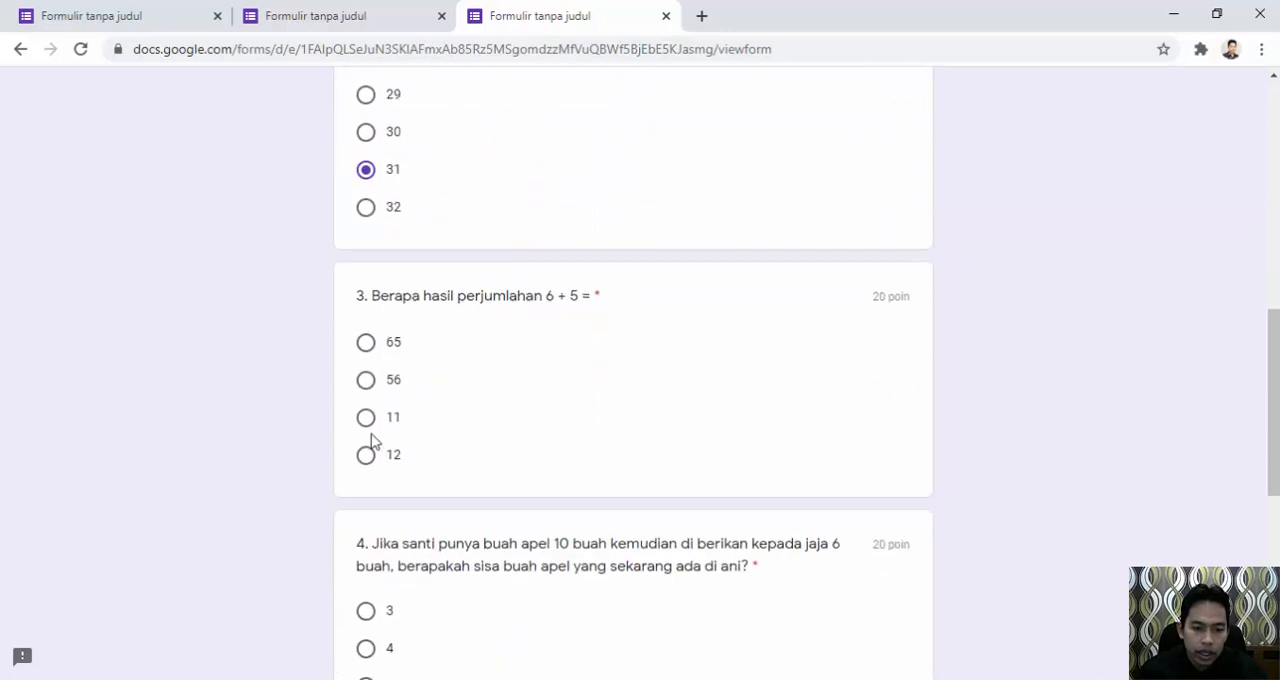
Answer question 3 with 11, question 4 with 5, and question 5 with 5 Km.
click(367, 424)
scroll(367, 426, down, 3)
click(366, 410)
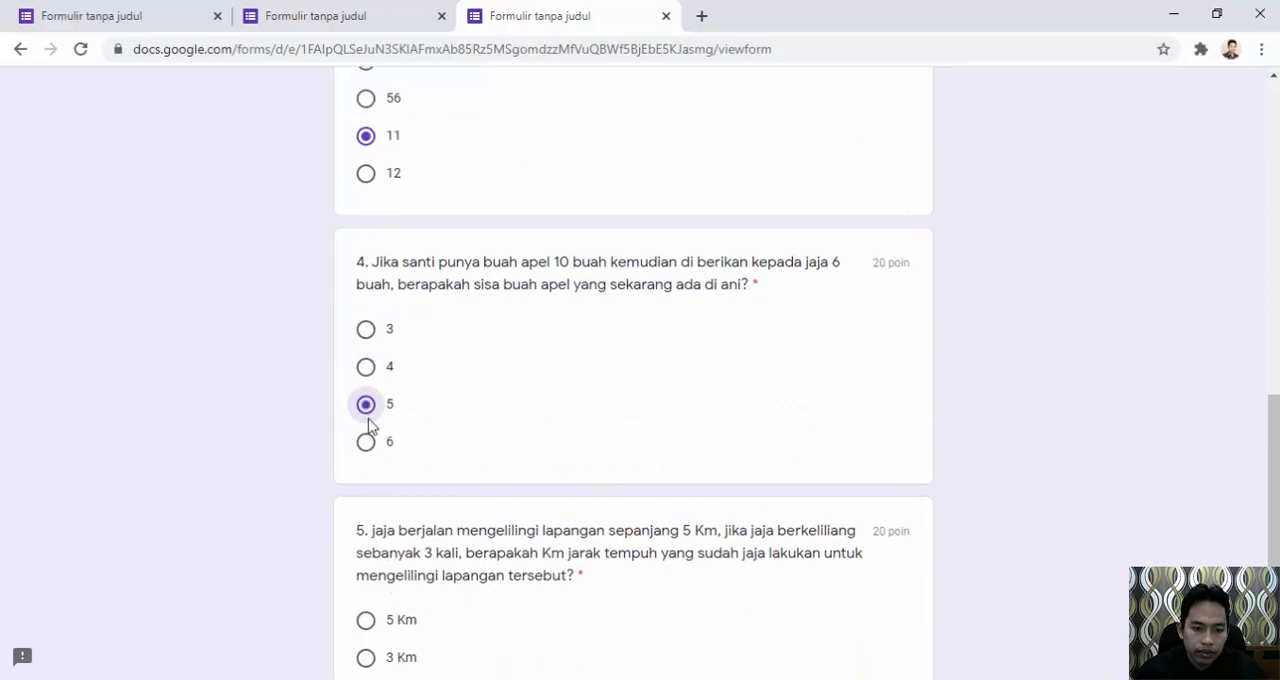
scroll(366, 418, down, 3)
click(366, 340)
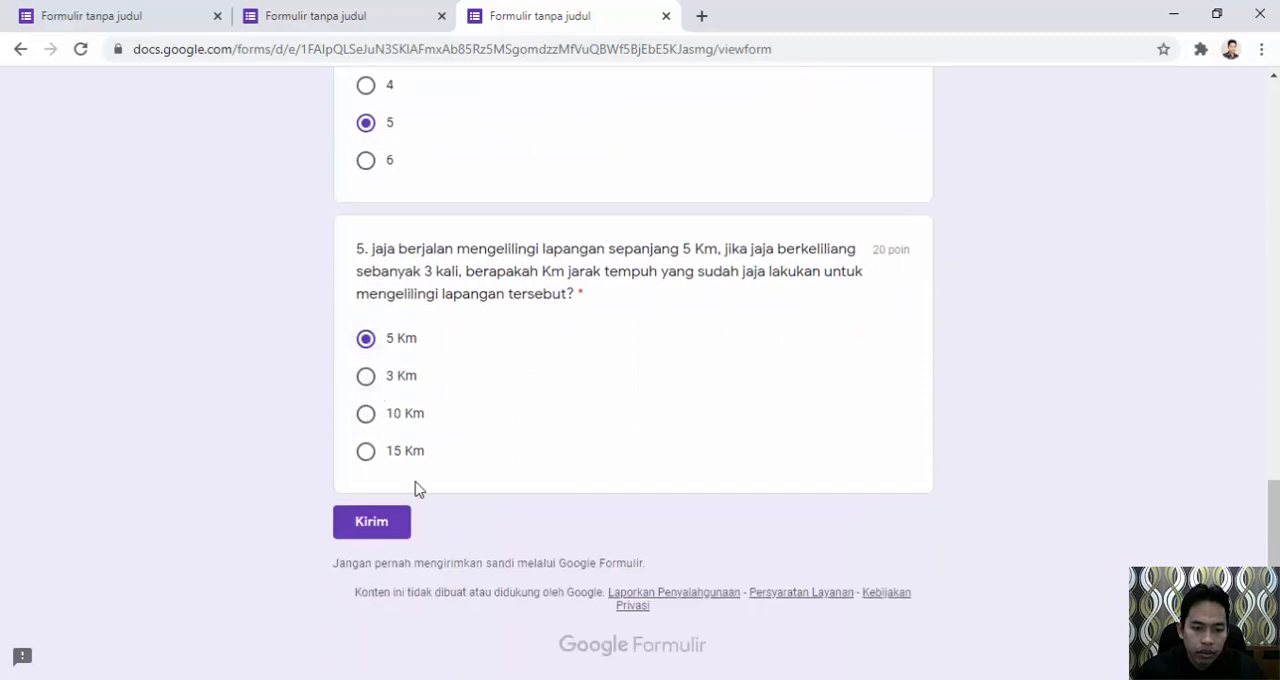
Submit the third student's response and open its score.
click(385, 524)
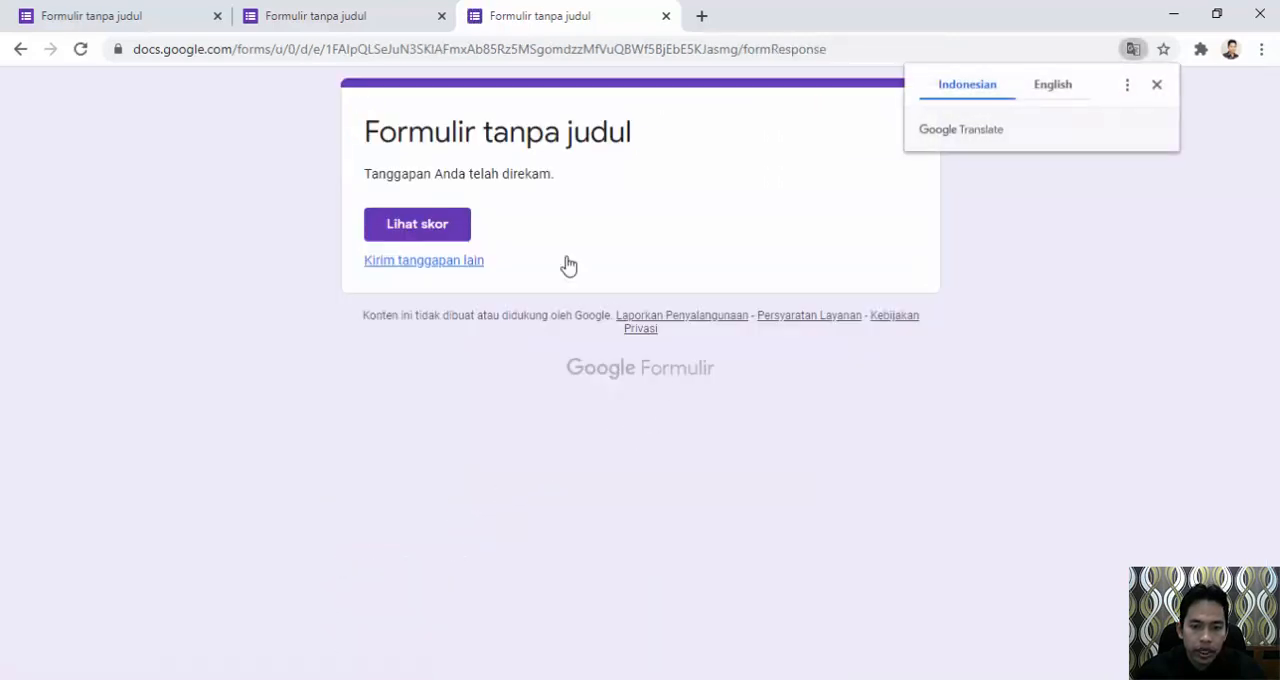
click(455, 228)
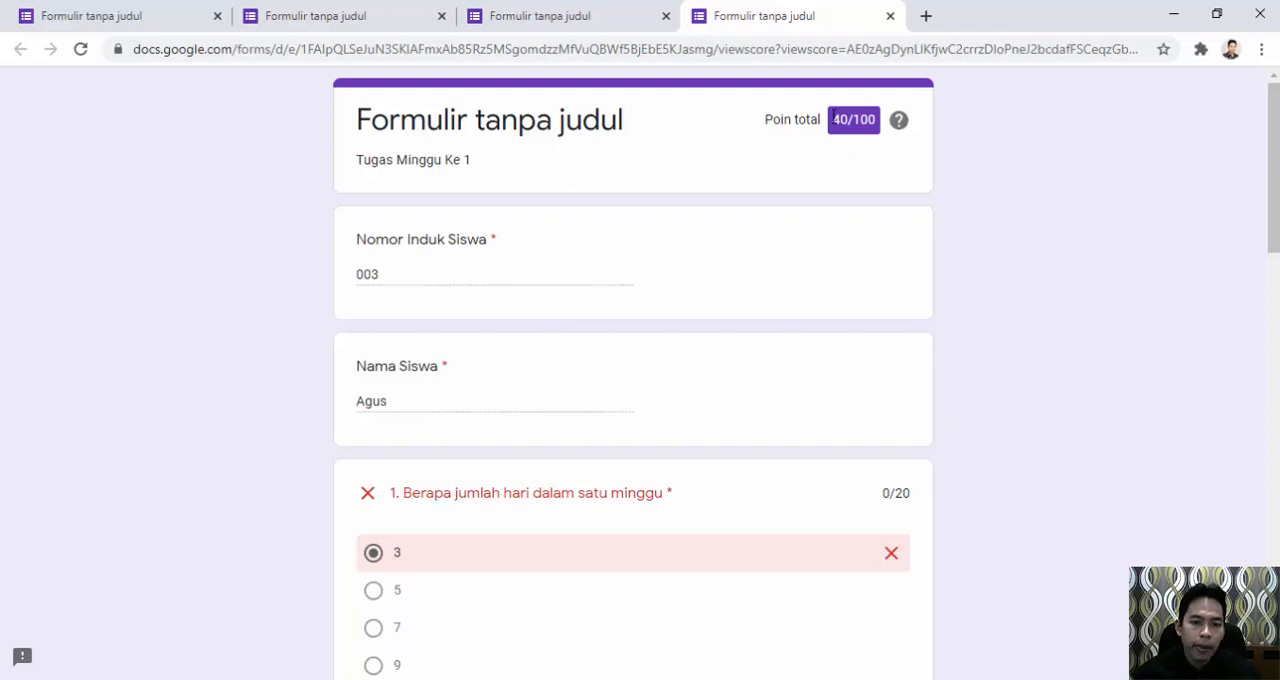
Load the blank quiz from the copied share link once more and enter the fourth student's ID number and name.
click(792, 48)
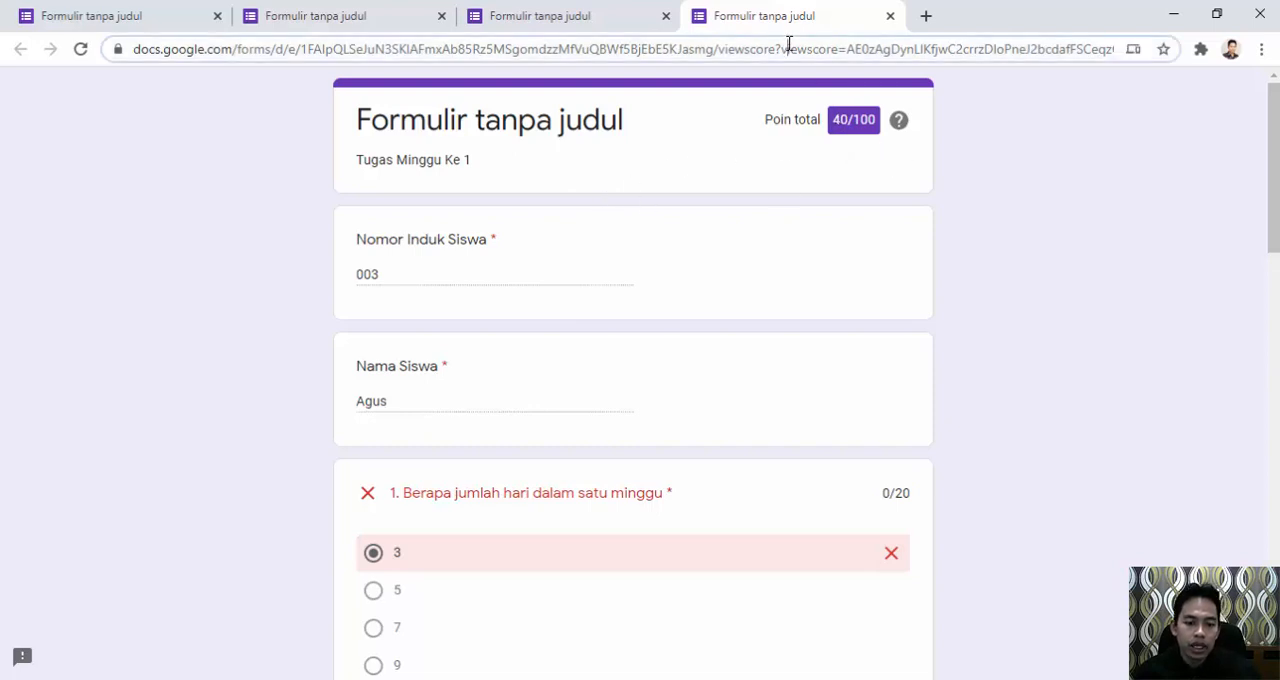
text(https://forms.gle/SXbd4soTitmCaPcbA)
key(Return)
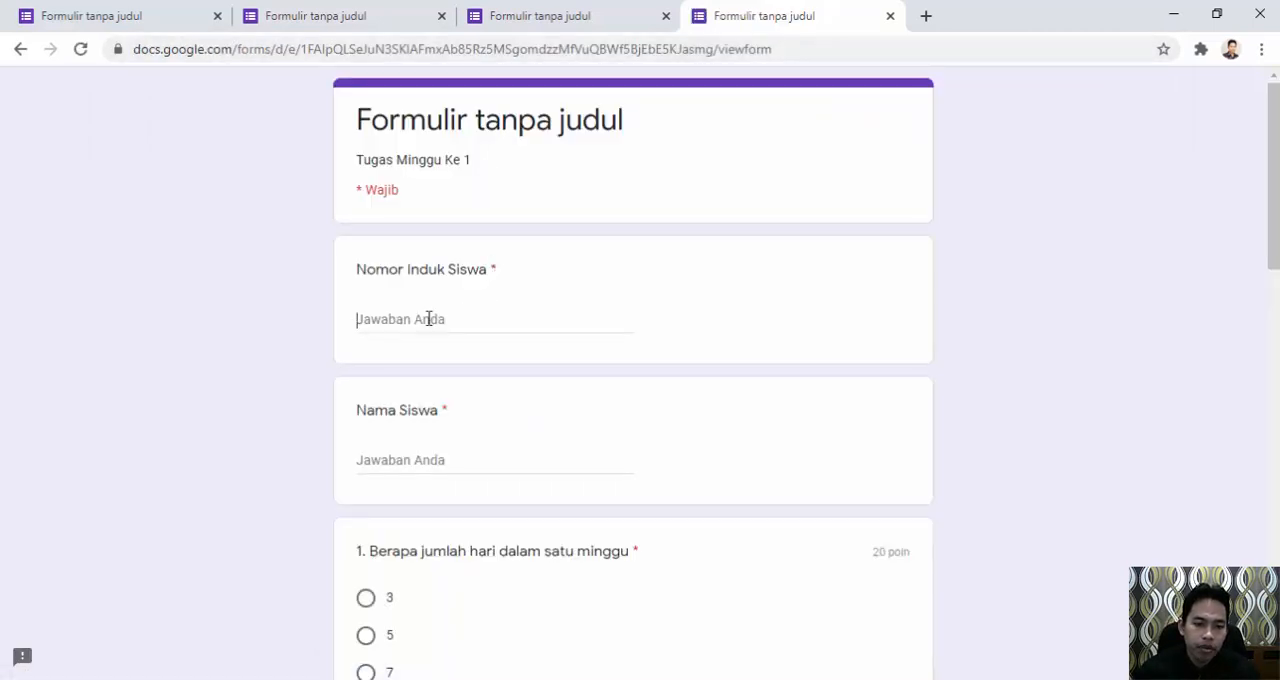
click(428, 318)
text(004)
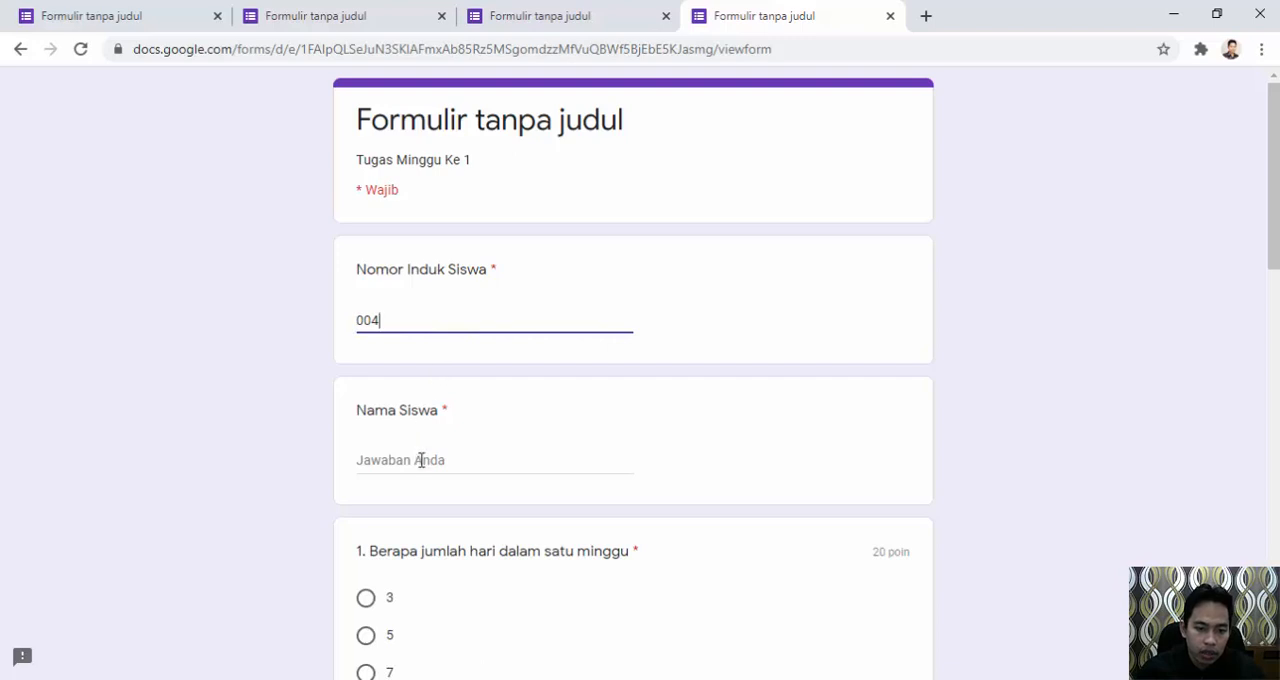
click(420, 459)
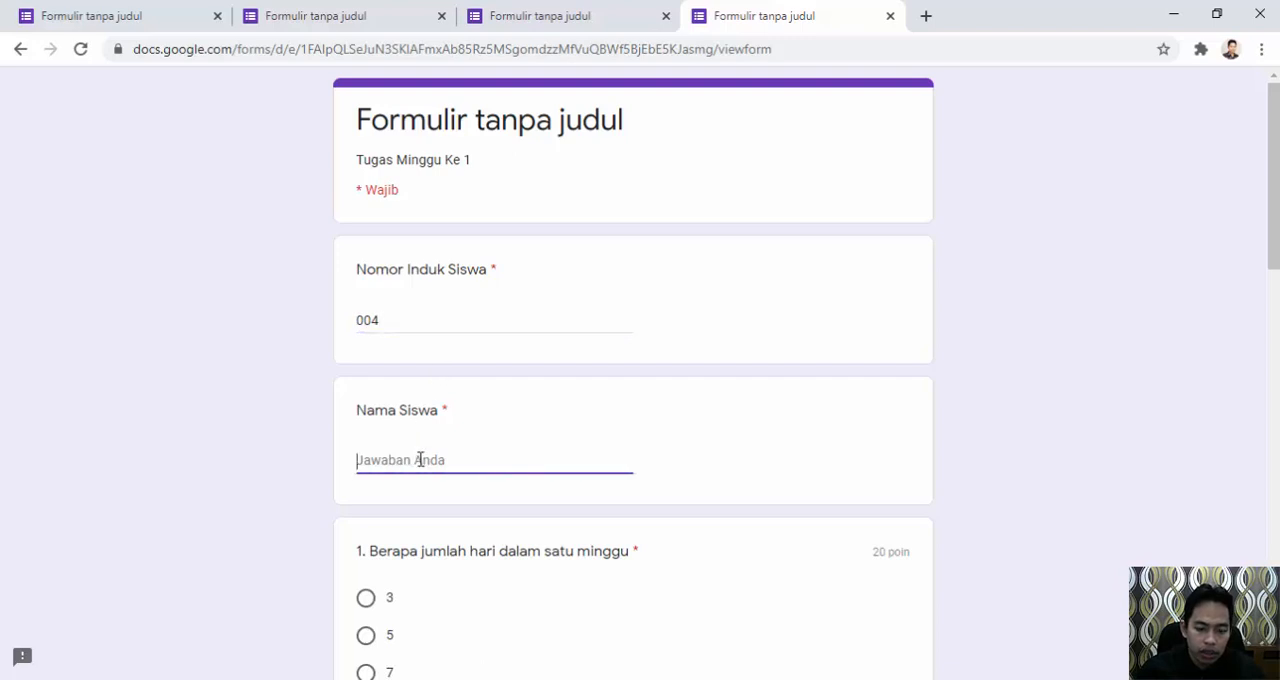
text(Eti)
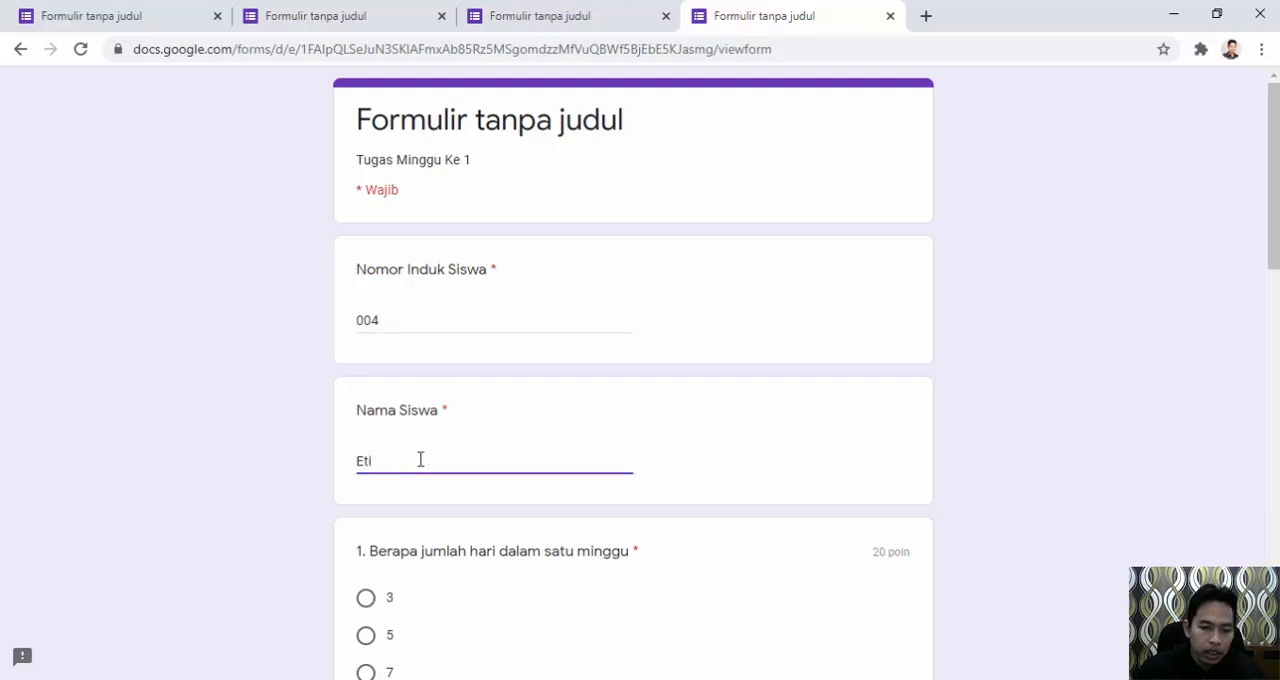
scroll(424, 475, down, 2)
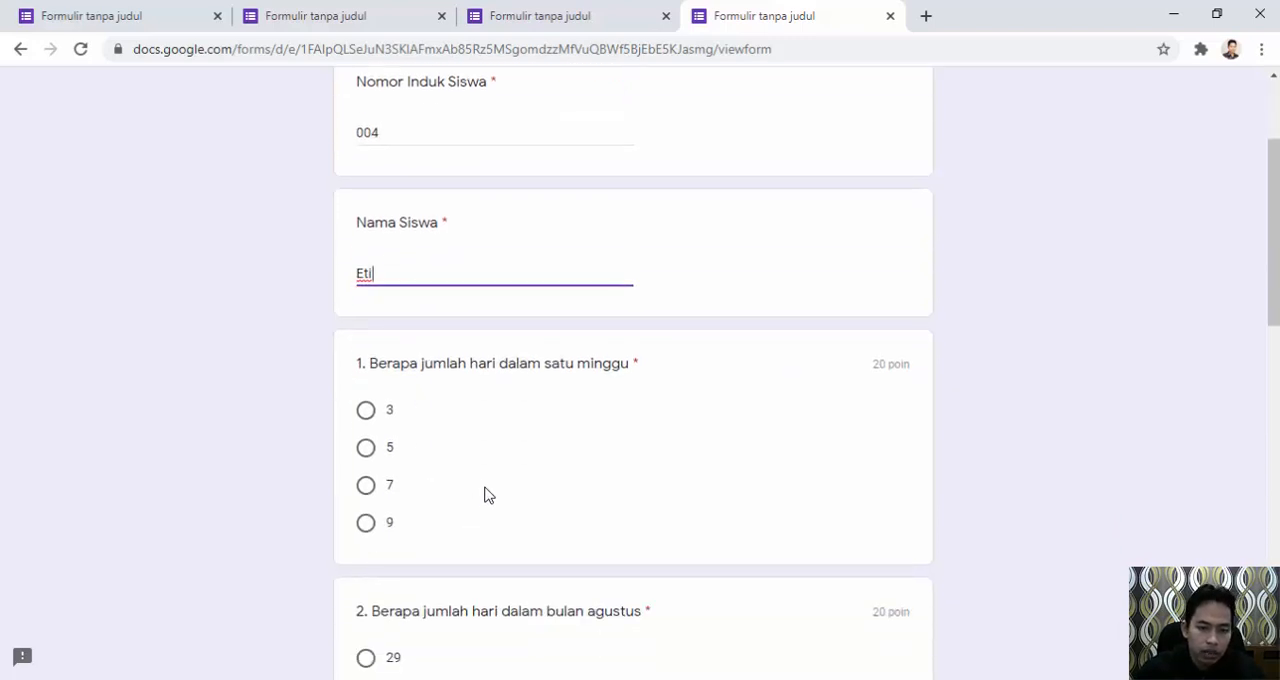
Answer question 1 with 7, question 2 with 31, and question 3 with 11.
click(369, 487)
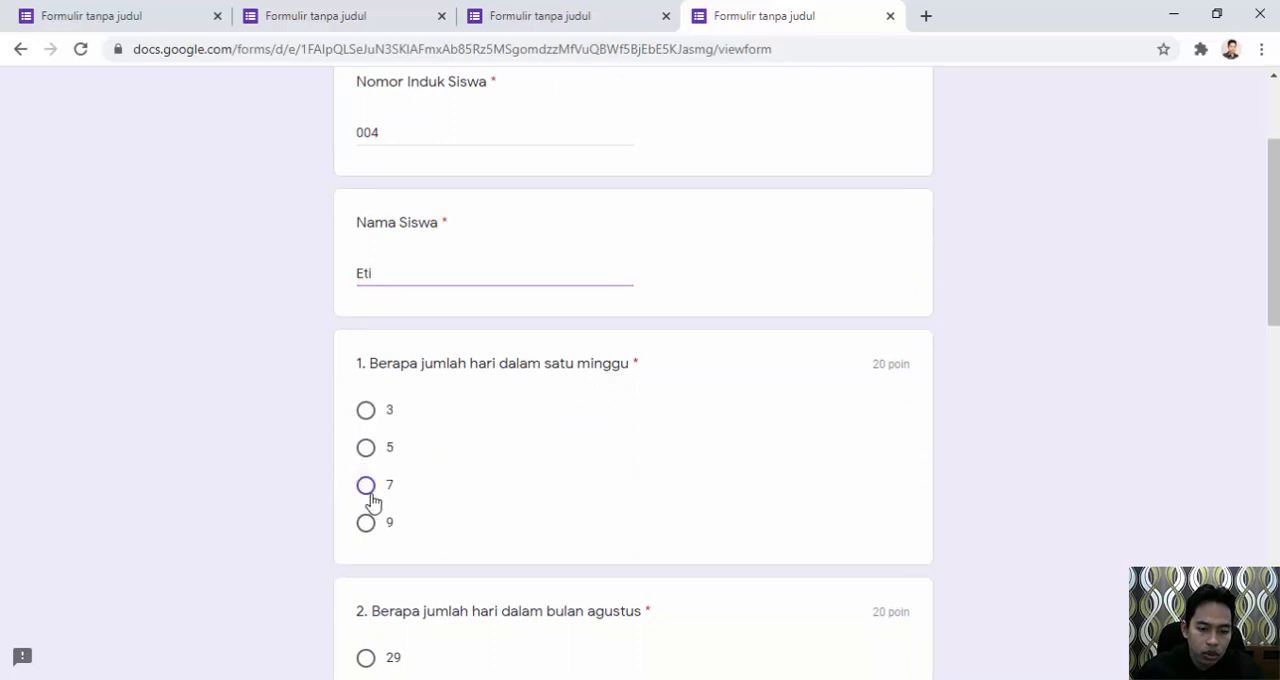
scroll(399, 483, down, 3)
click(367, 457)
scroll(400, 460, down, 3)
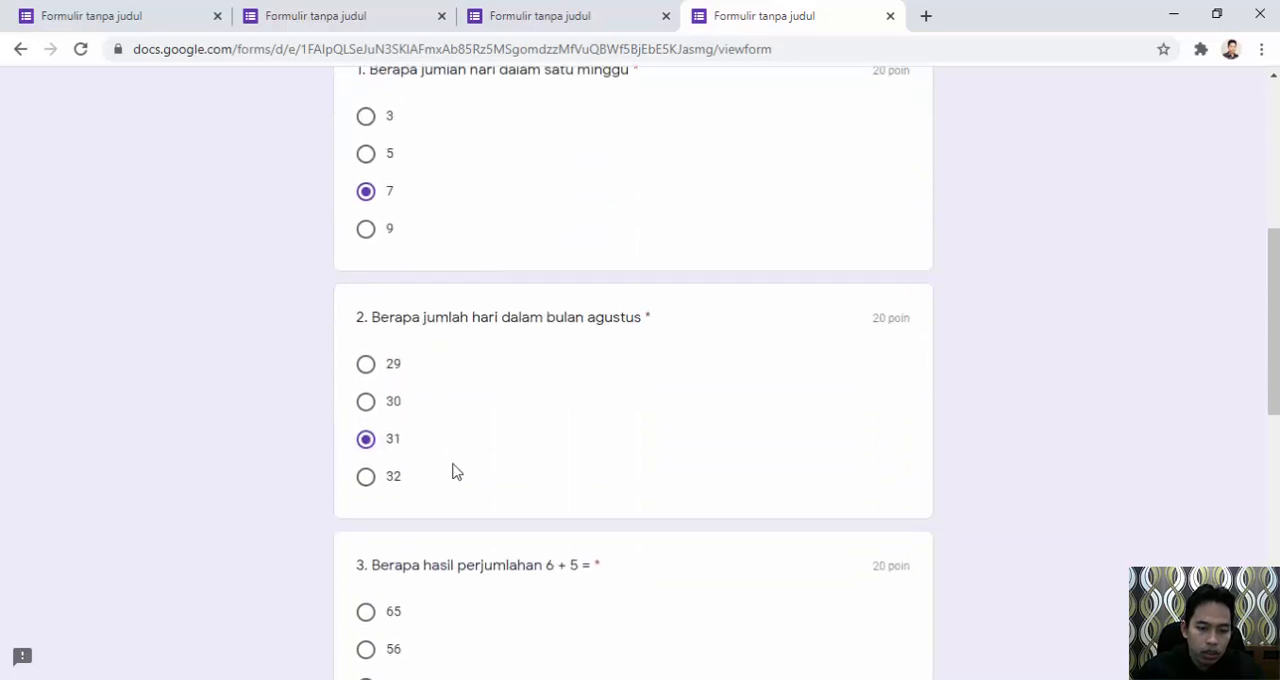
click(366, 417)
scroll(428, 451, down, 3)
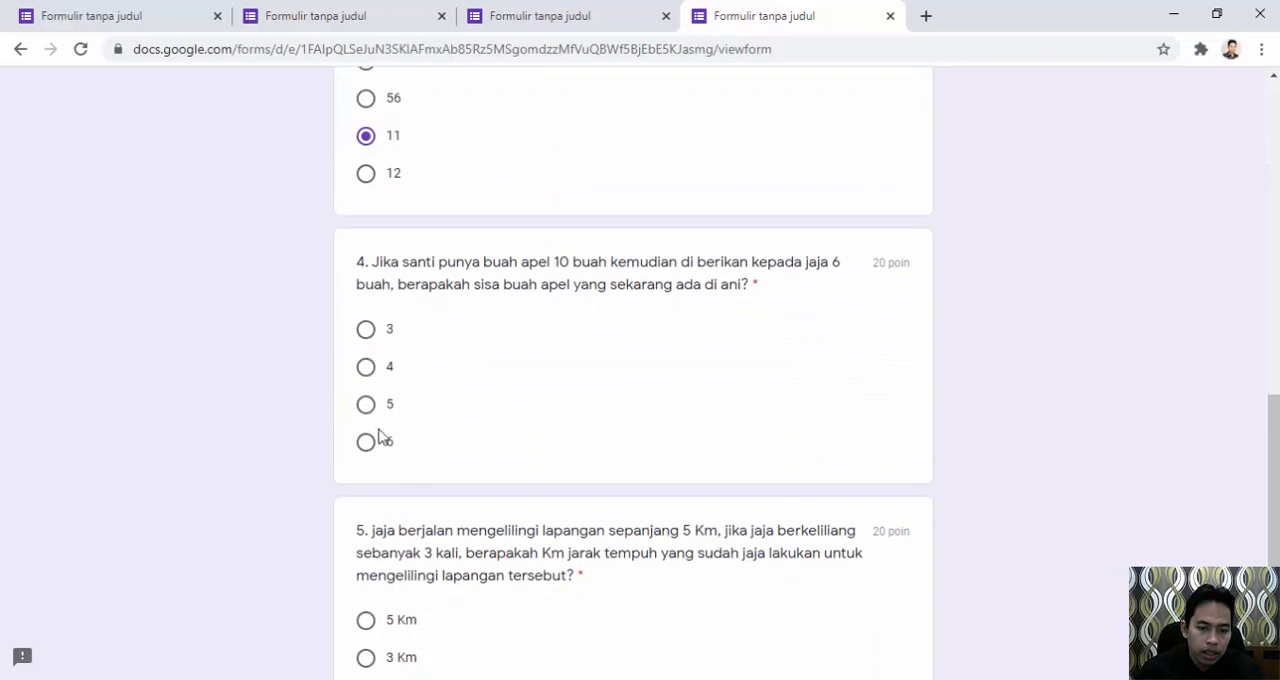
Answer question 4 on the remaining apples with 3 and question 5 on the distance walked with 15 Km.
click(366, 329)
scroll(446, 346, down, 3)
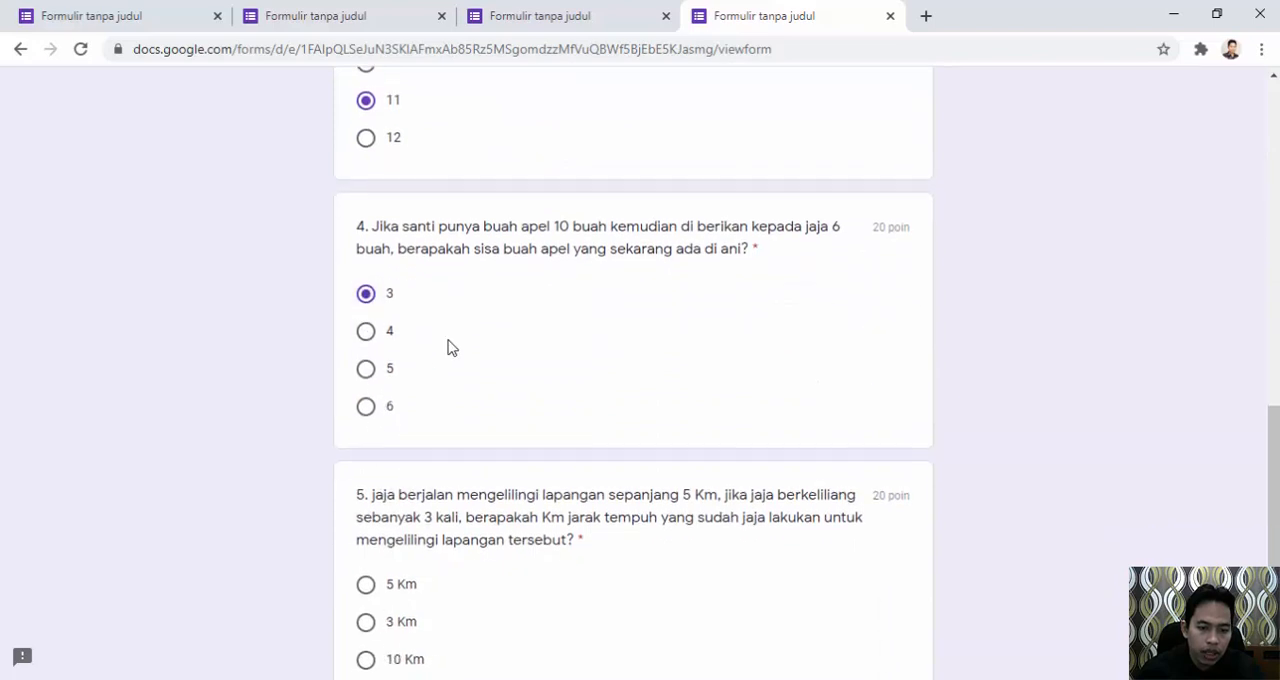
click(367, 452)
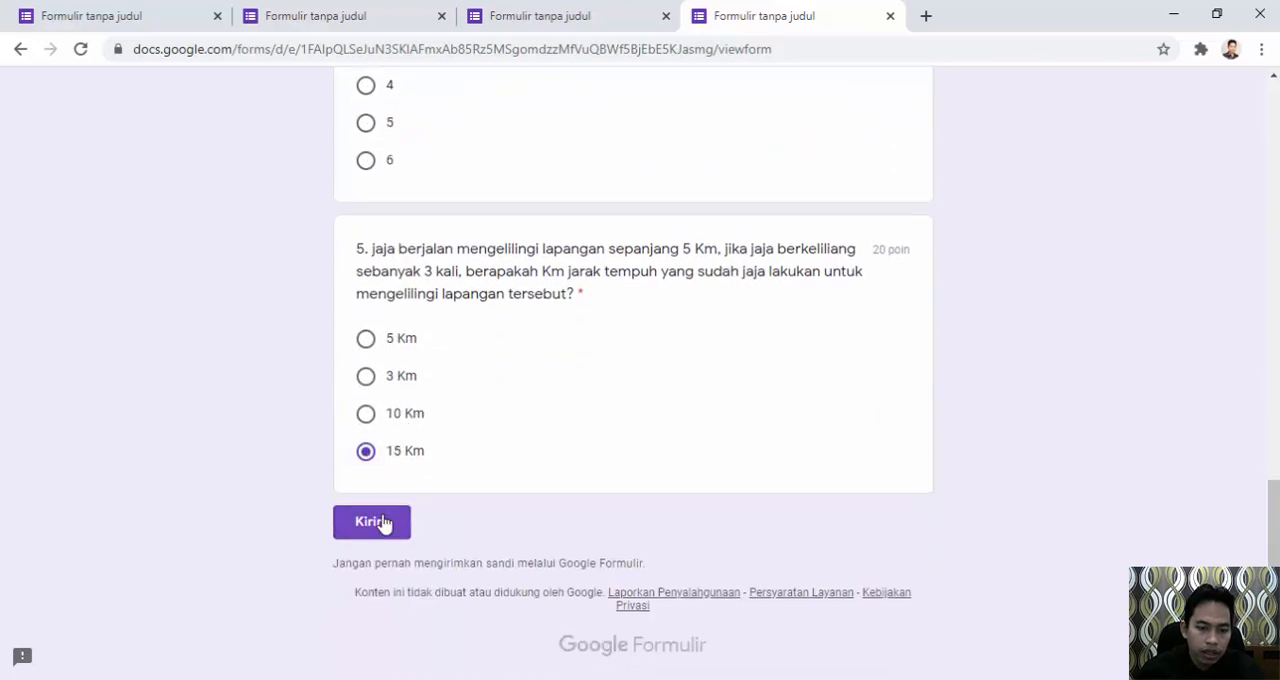
Submit the fourth student's response, view its score, and close the score page.
click(382, 522)
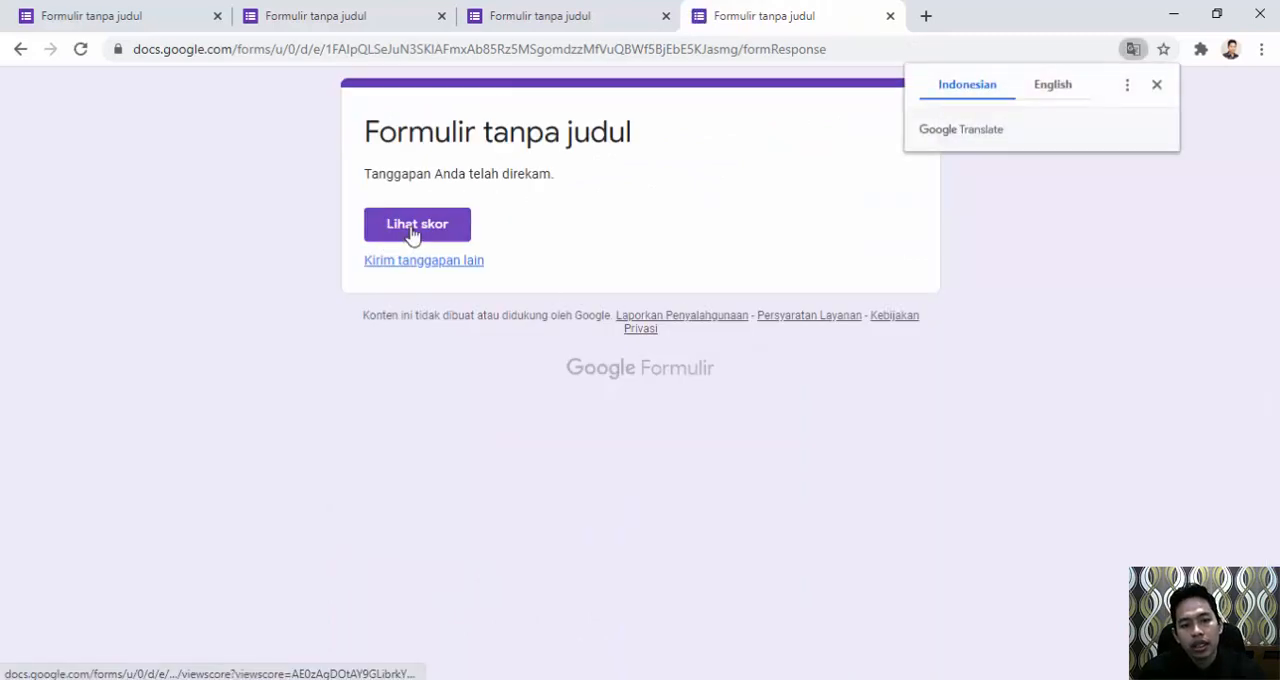
click(412, 232)
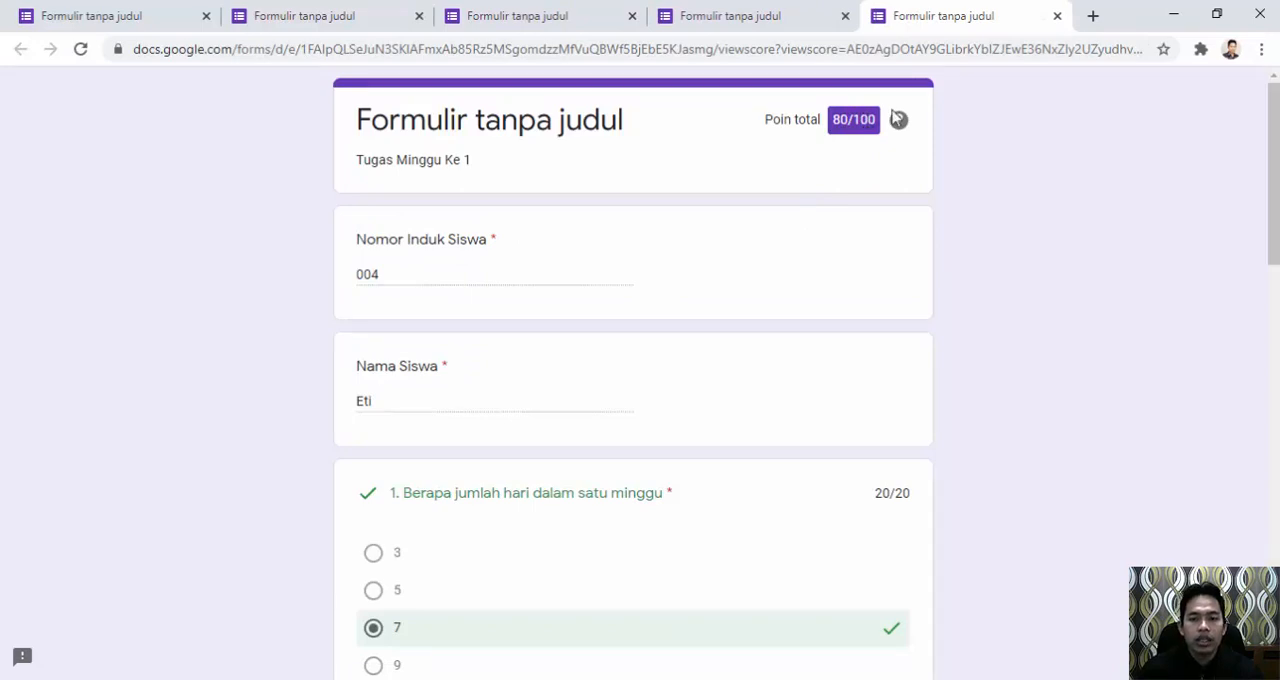
click(1059, 17)
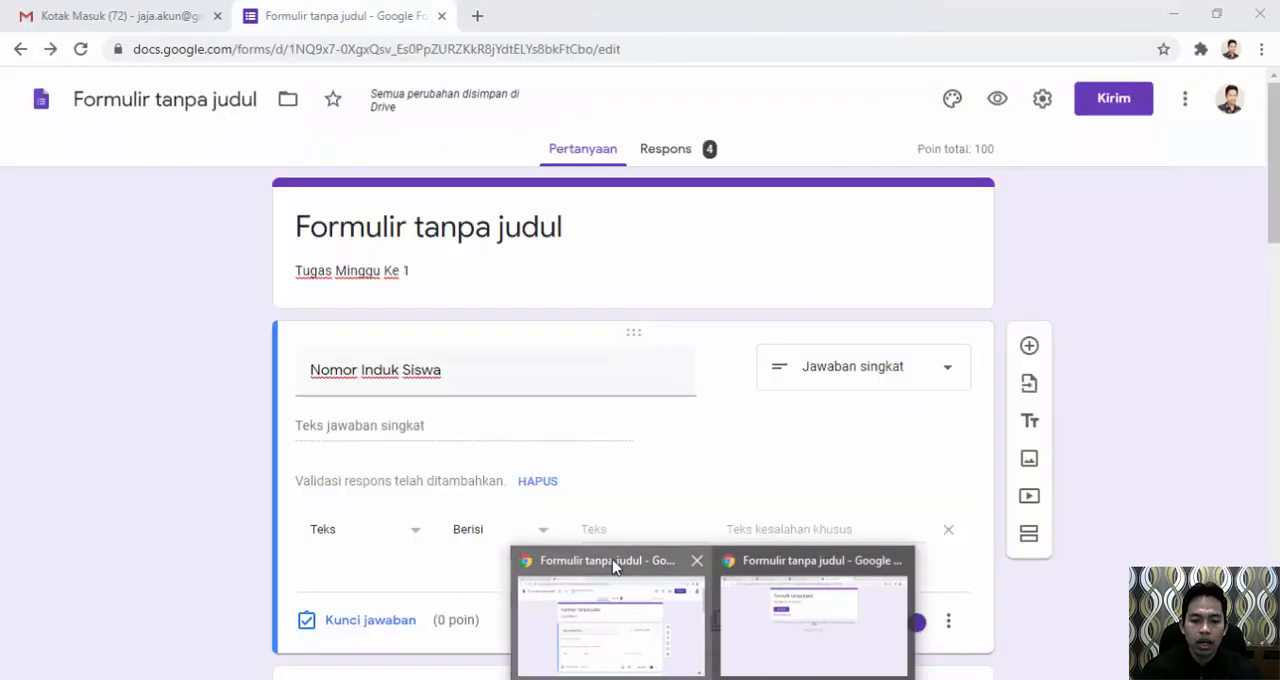
Switch back to the form editor and review the summary of the responses and the score distribution.
click(613, 565)
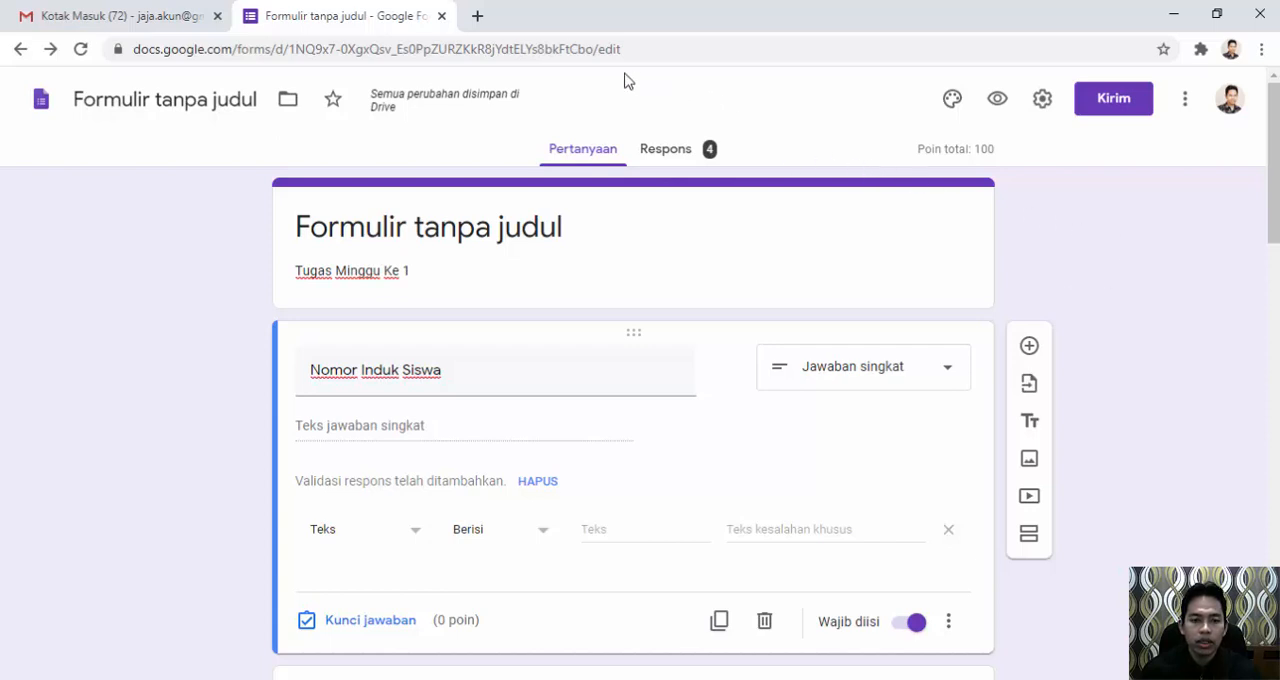
click(666, 152)
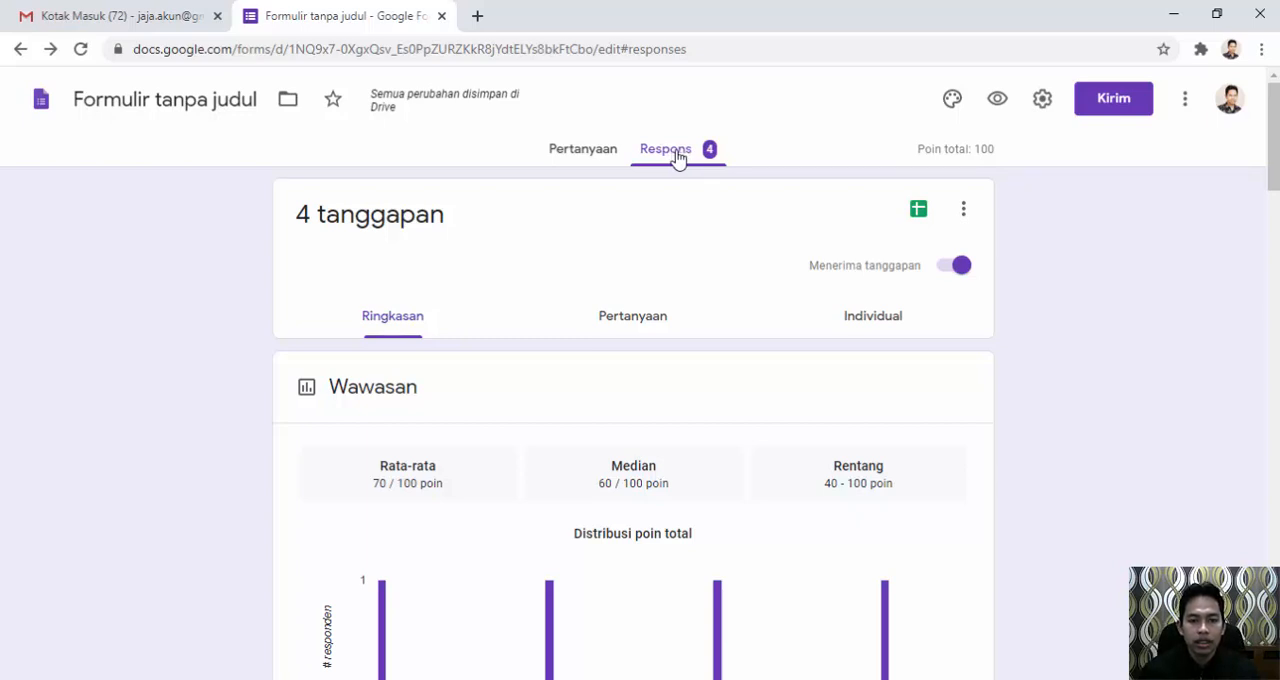
click(598, 150)
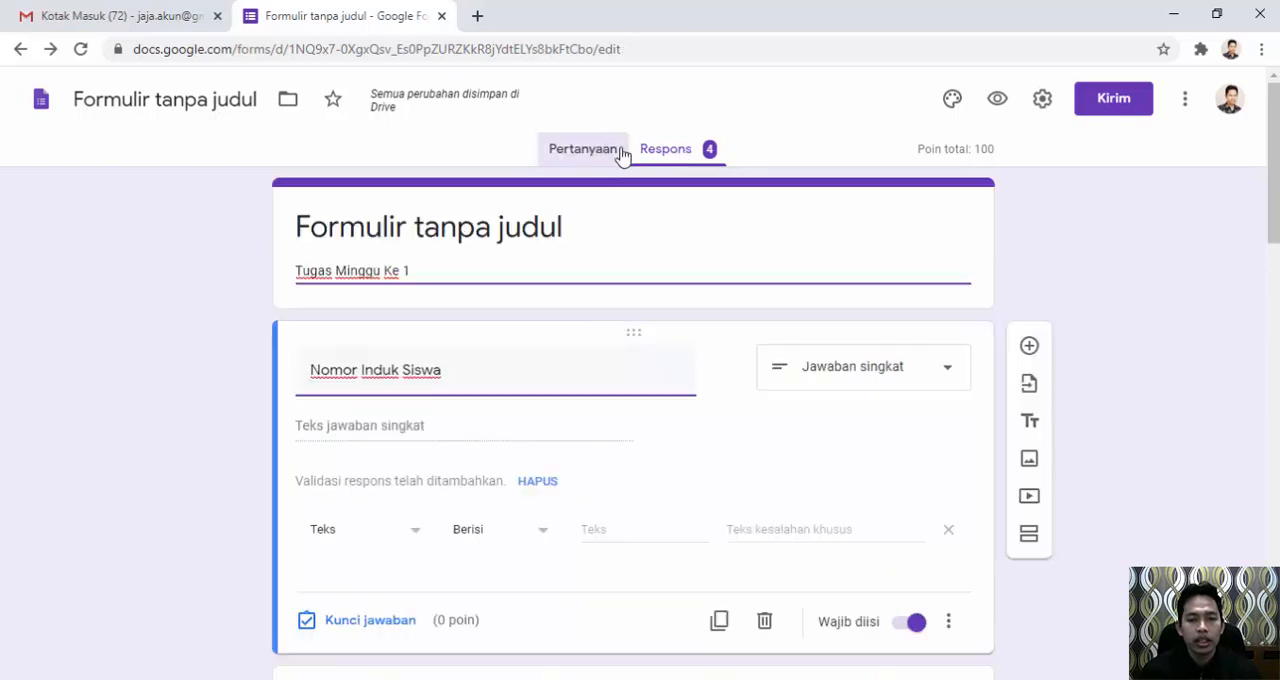
click(683, 155)
scroll(938, 284, down, 4)
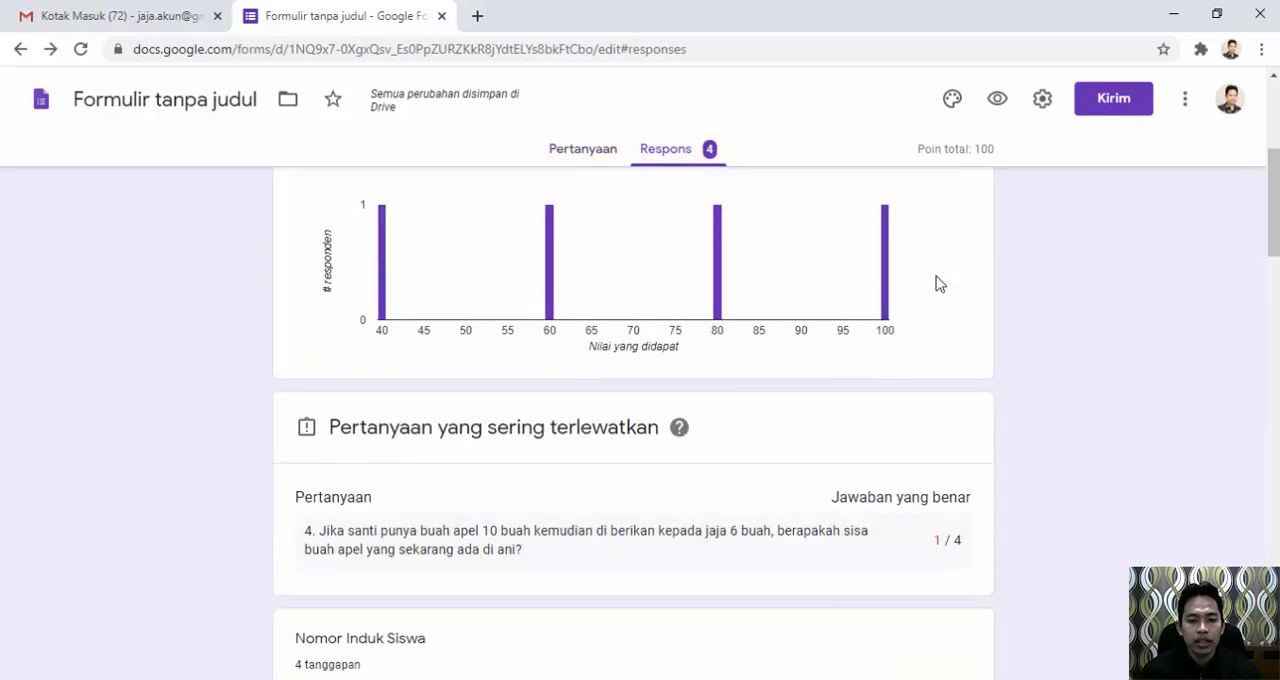
Create a new spreadsheet named "Formulir tanpa judul (Respons)" as the destination for the form's responses.
scroll(938, 284, up, 4)
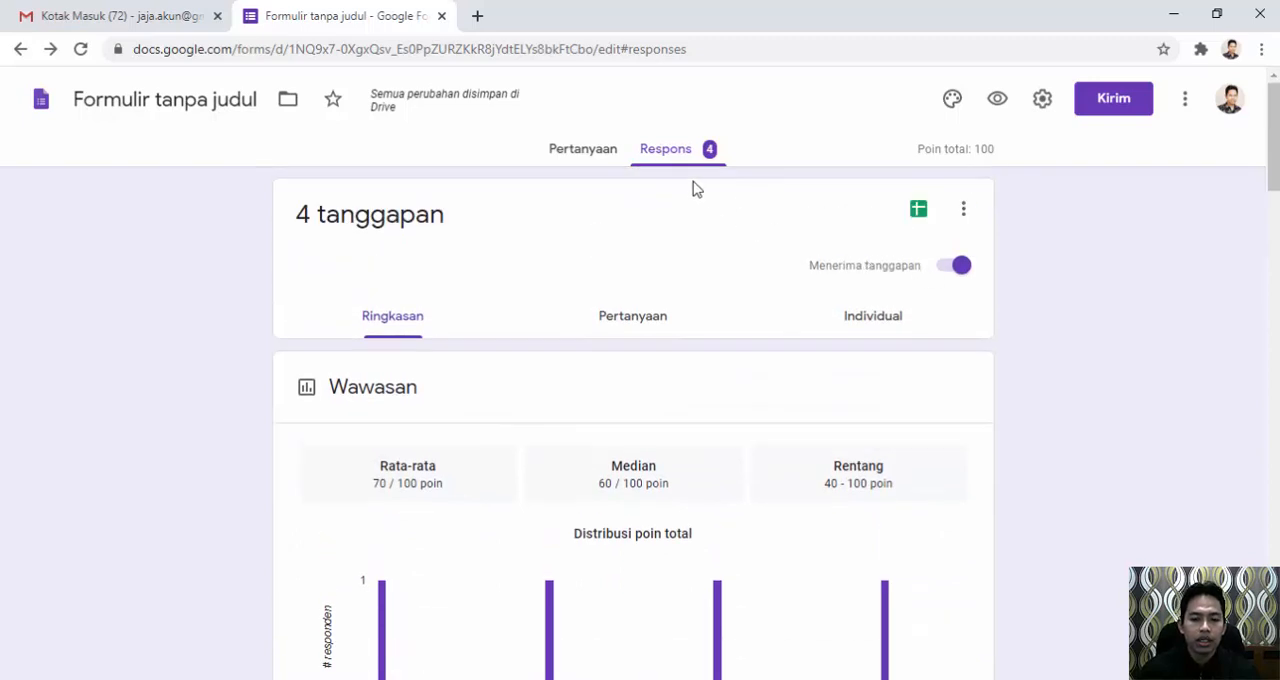
click(920, 212)
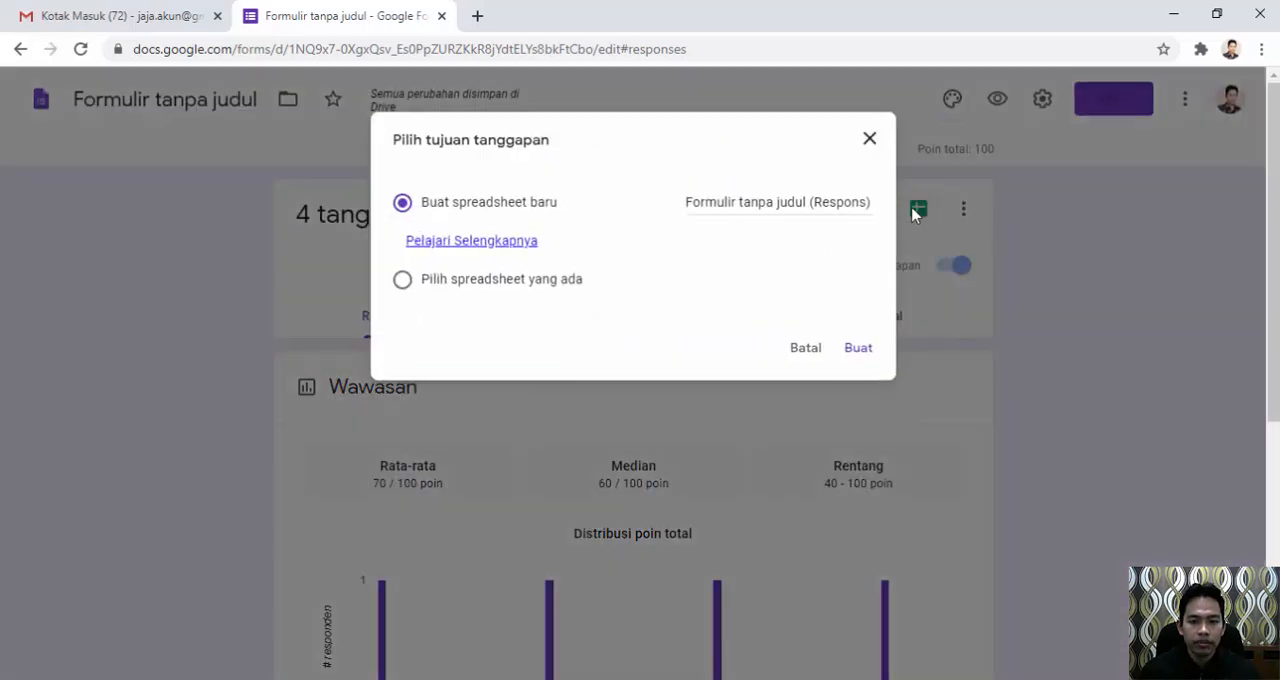
click(858, 349)
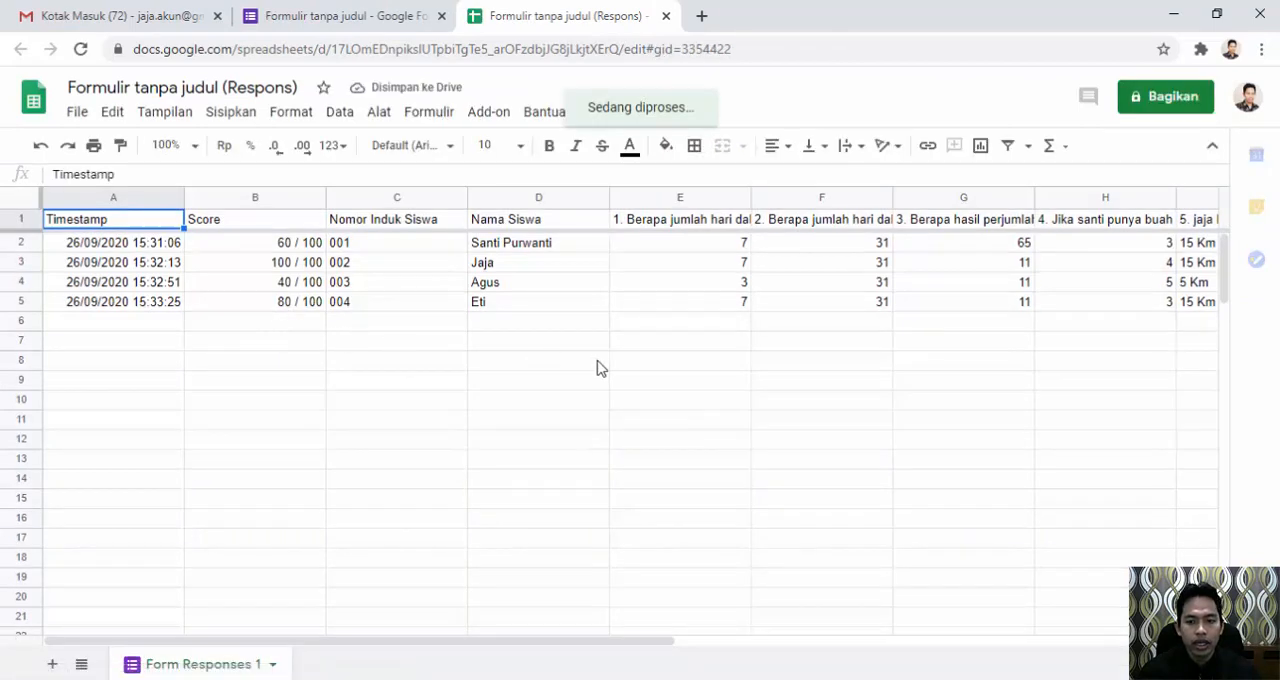
Examine the students' answers in the question columns of the response sheet.
click(668, 243)
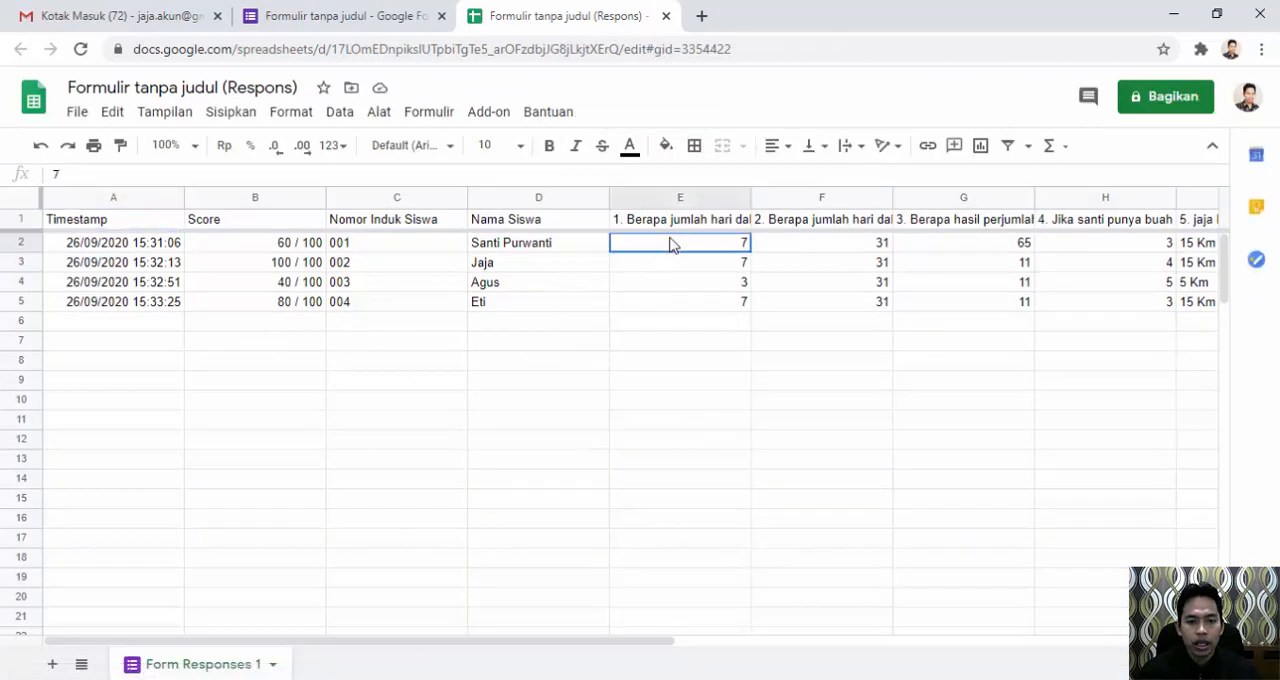
click(787, 251)
click(731, 265)
click(848, 287)
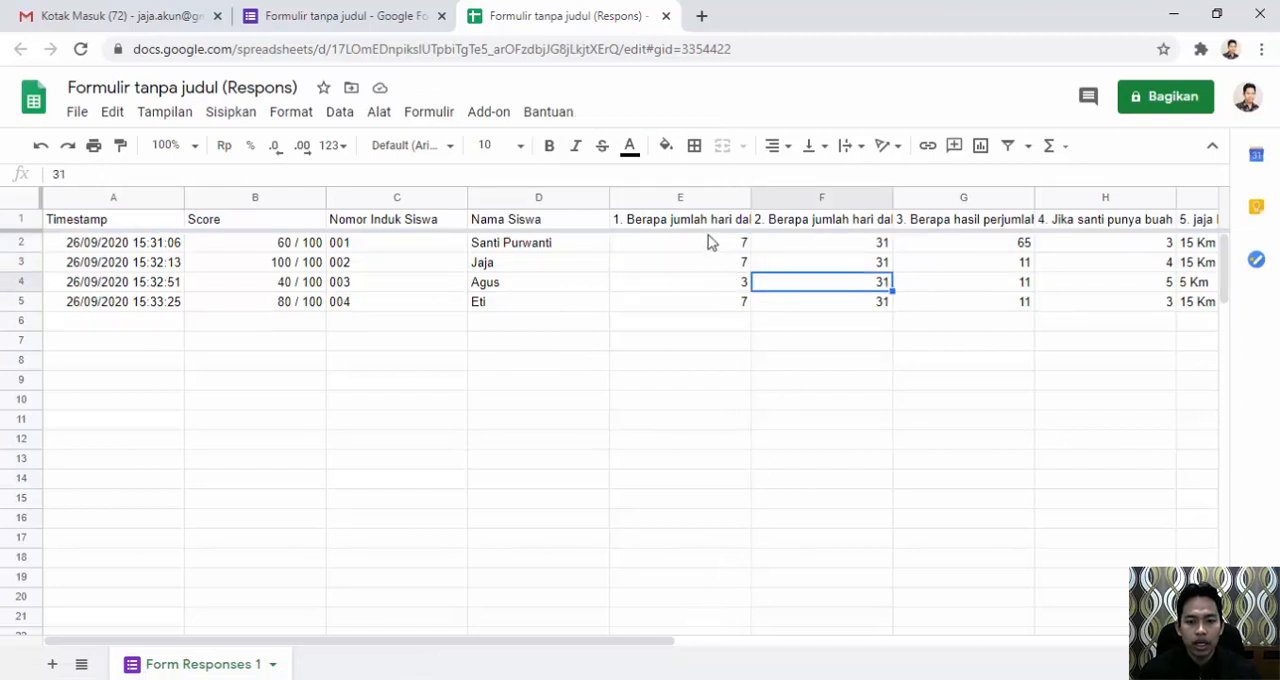
drag(712, 222, 1190, 308)
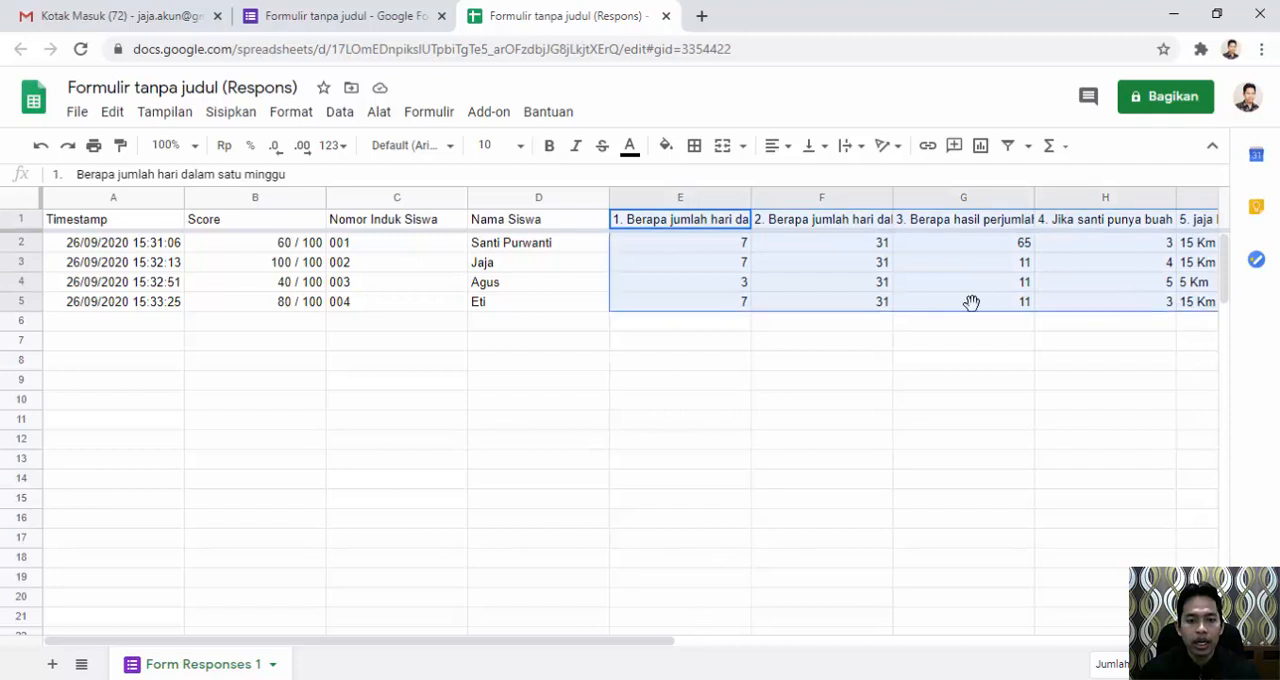
Examine the student ID, name and Score columns, checking each student's score in the response sheet.
click(368, 224)
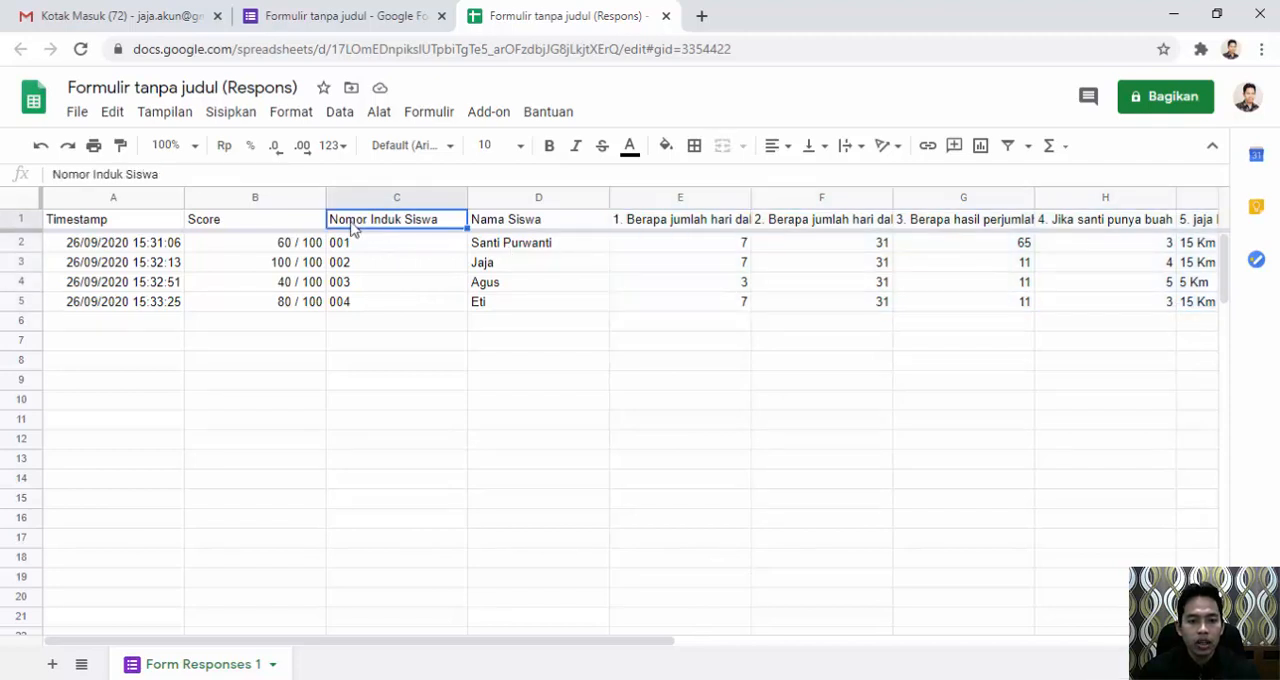
click(520, 227)
click(262, 222)
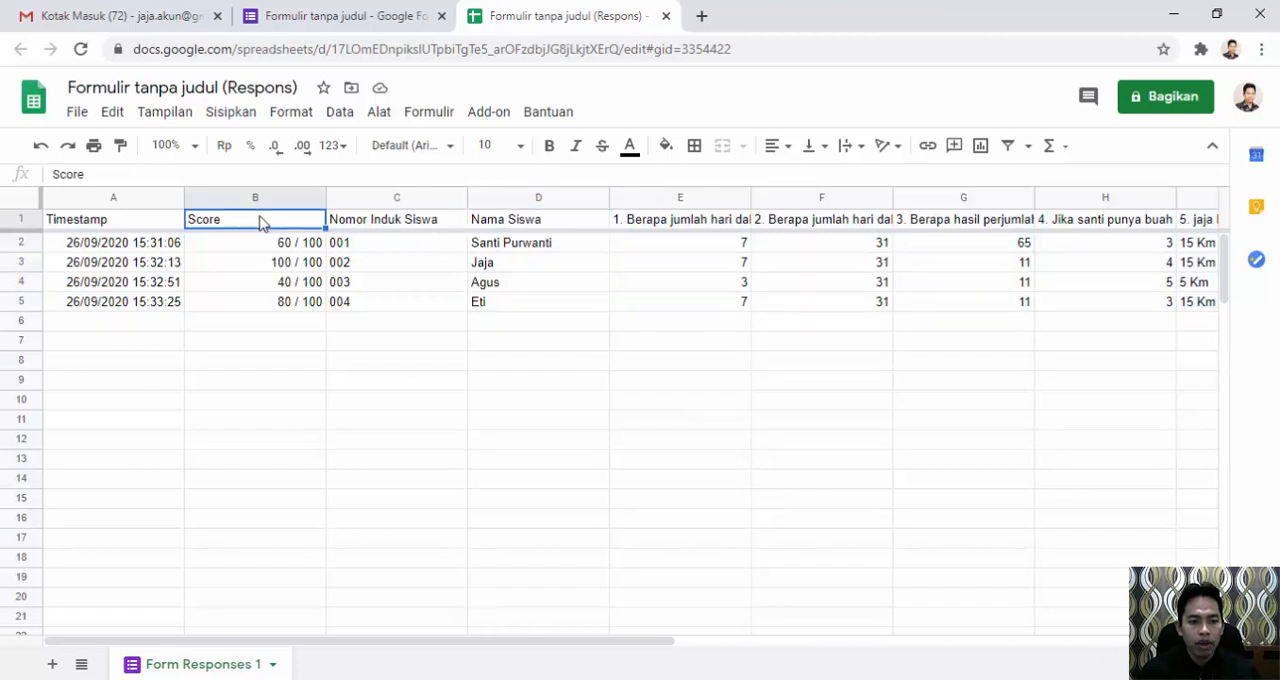
click(273, 245)
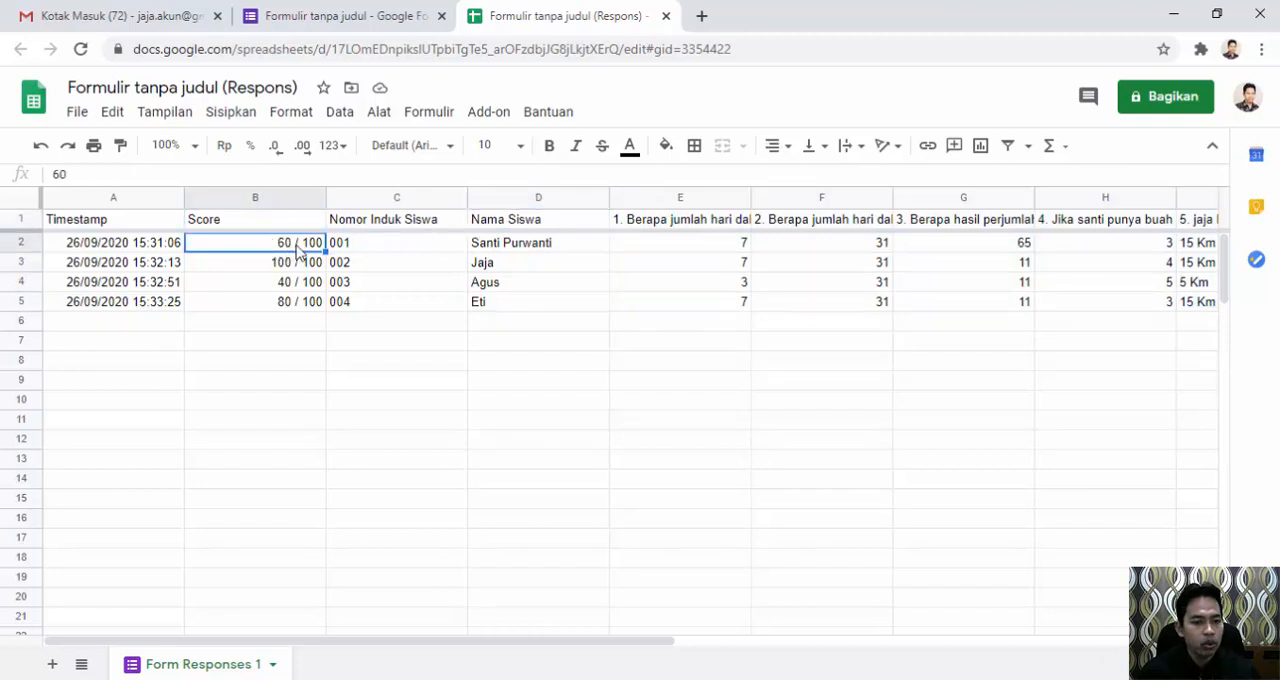
click(287, 266)
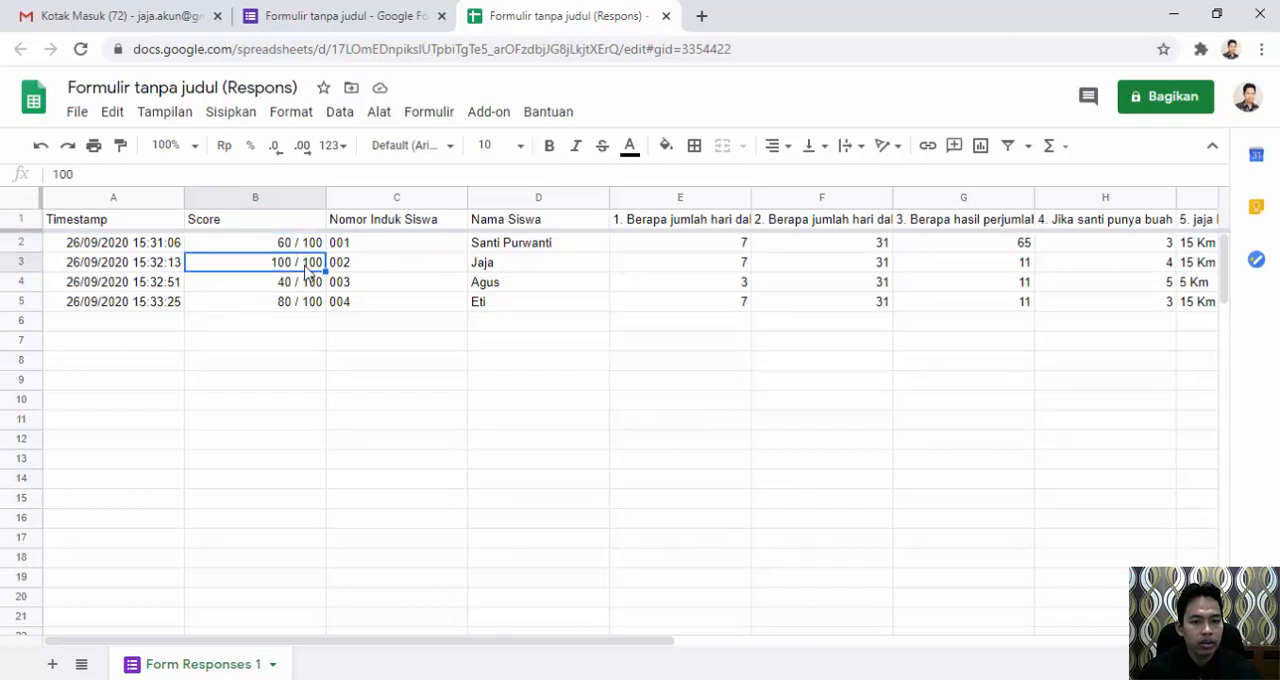
click(290, 285)
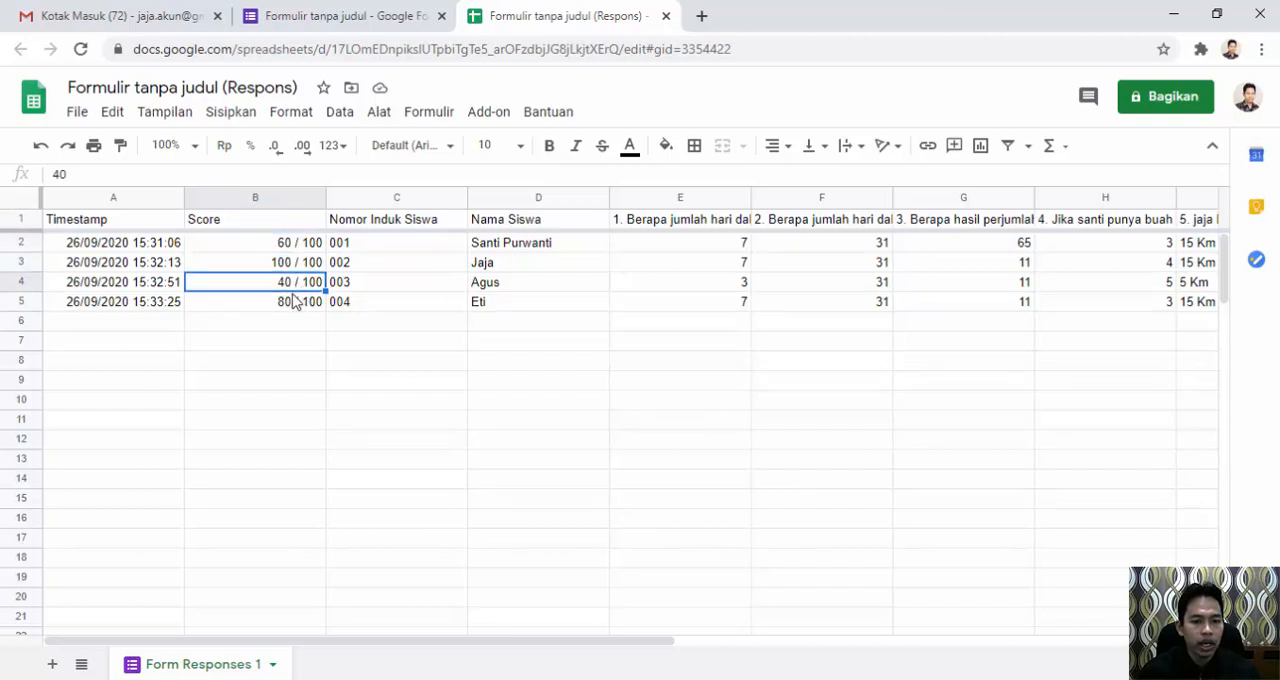
click(289, 305)
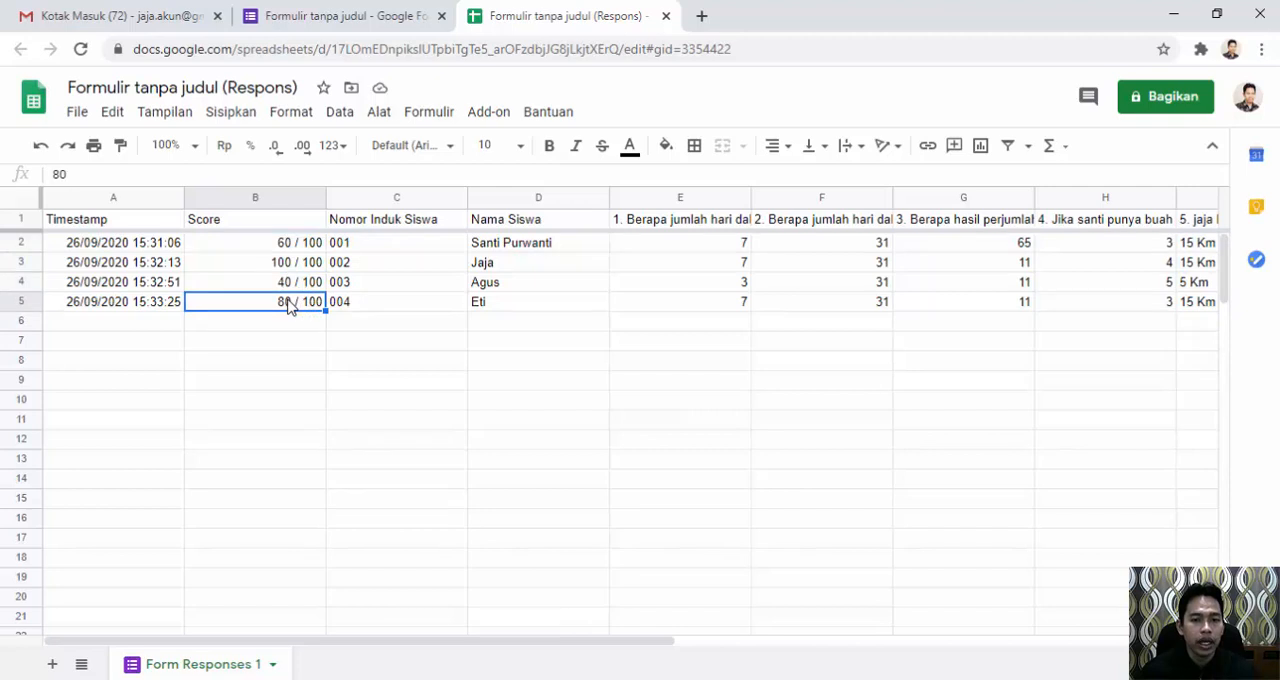
Return to the quiz form's questions and change the form title to "Tugas Minggu Ke 1".
click(360, 18)
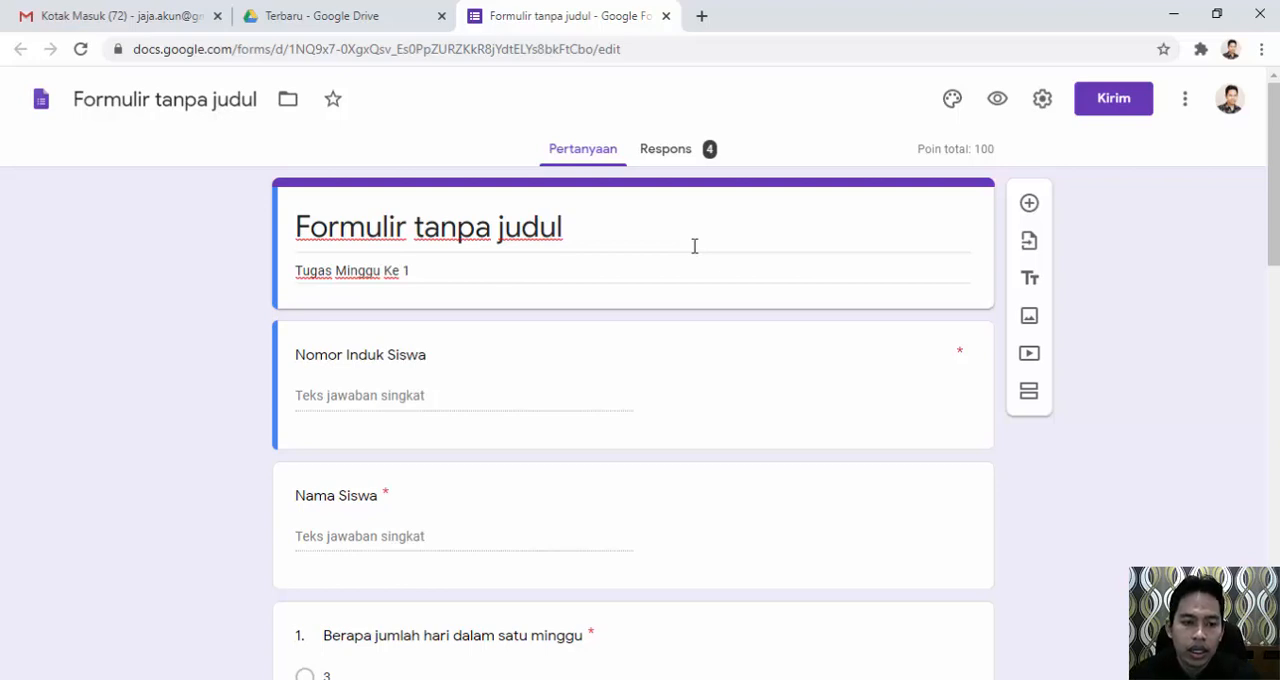
click(445, 231)
click(586, 240)
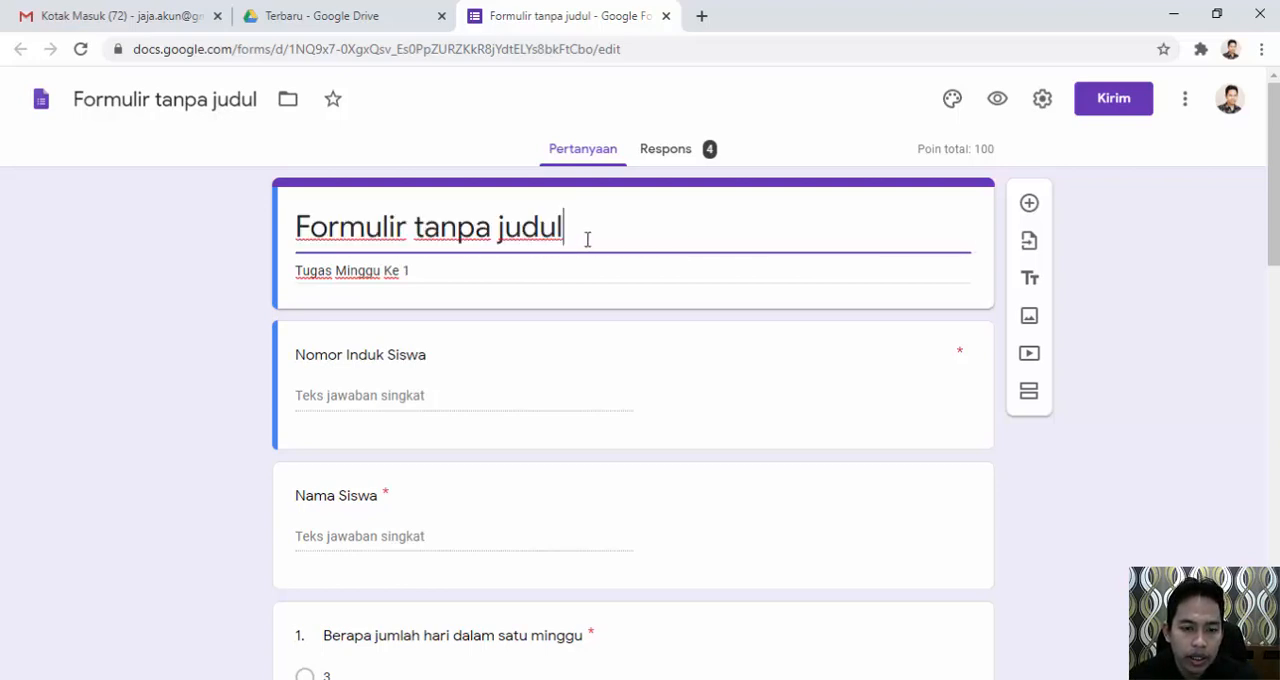
drag(599, 234, 290, 240)
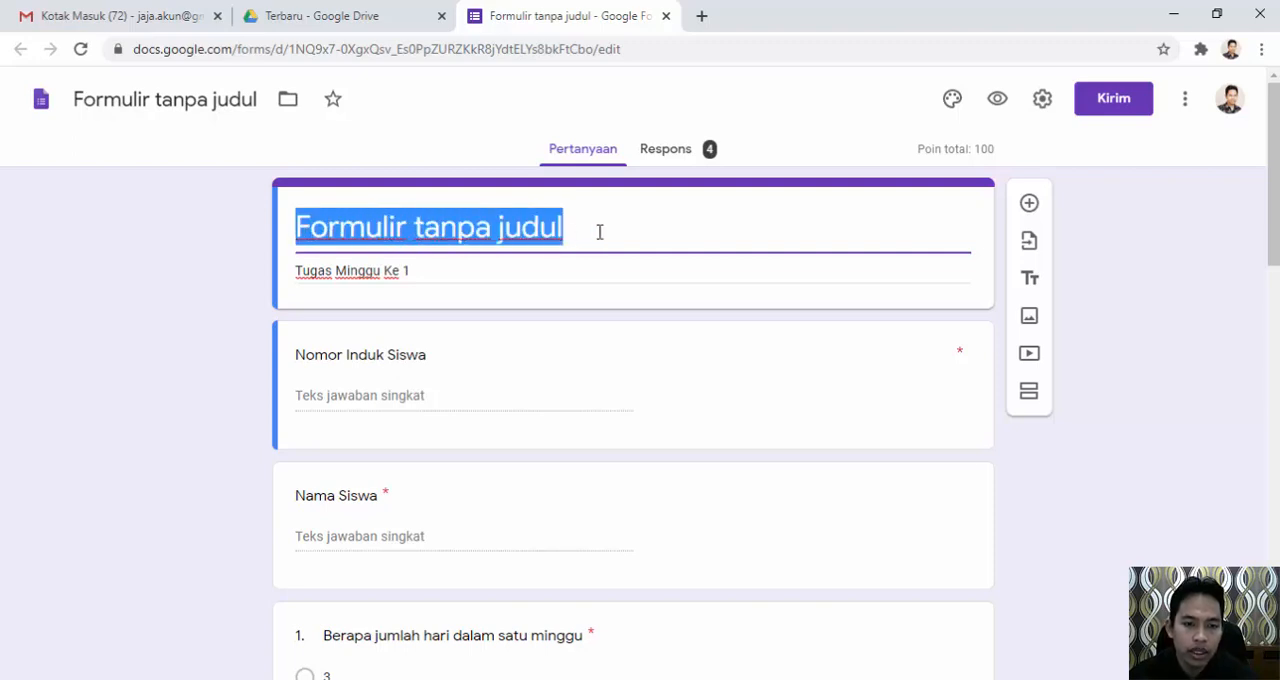
text(T)
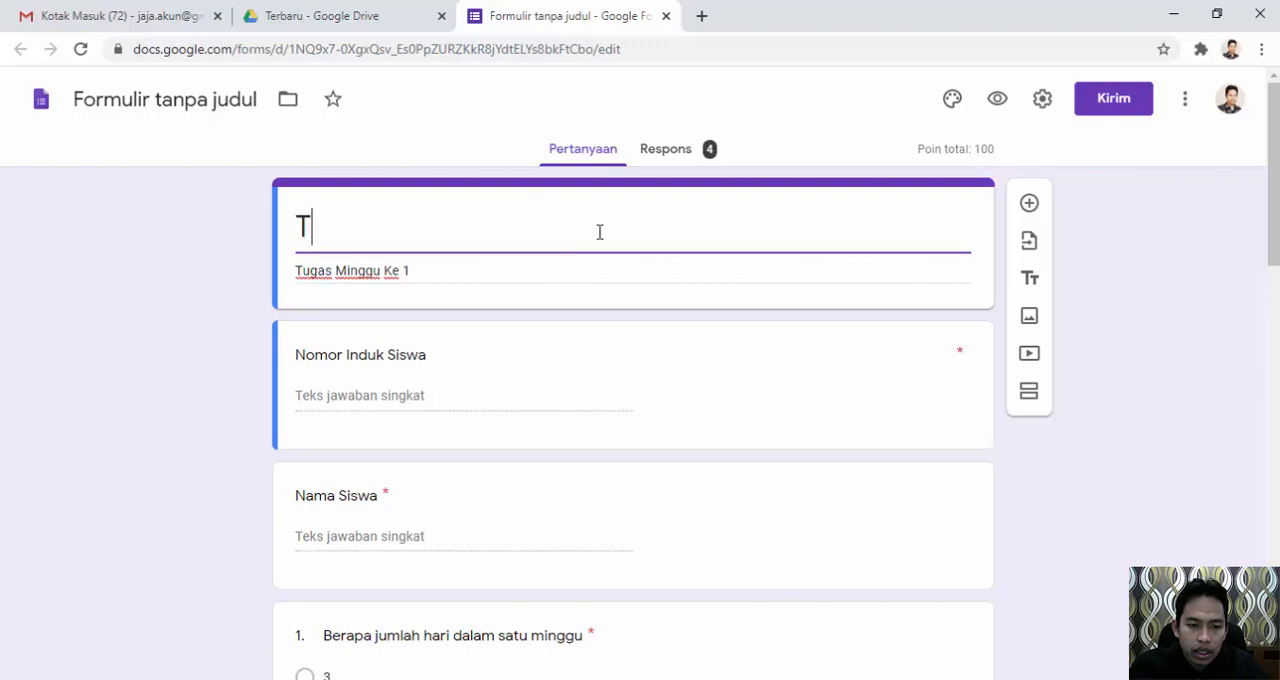
text(ugas Minggua)
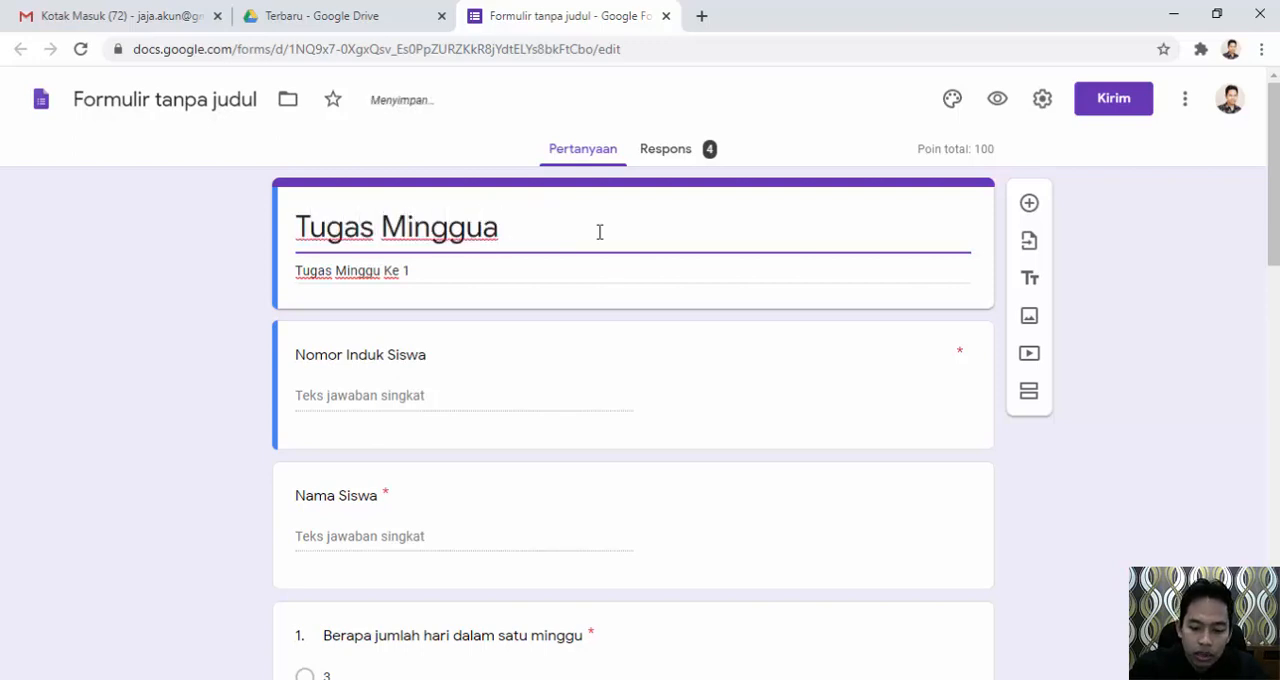
key(BackSpace)
text(ke)
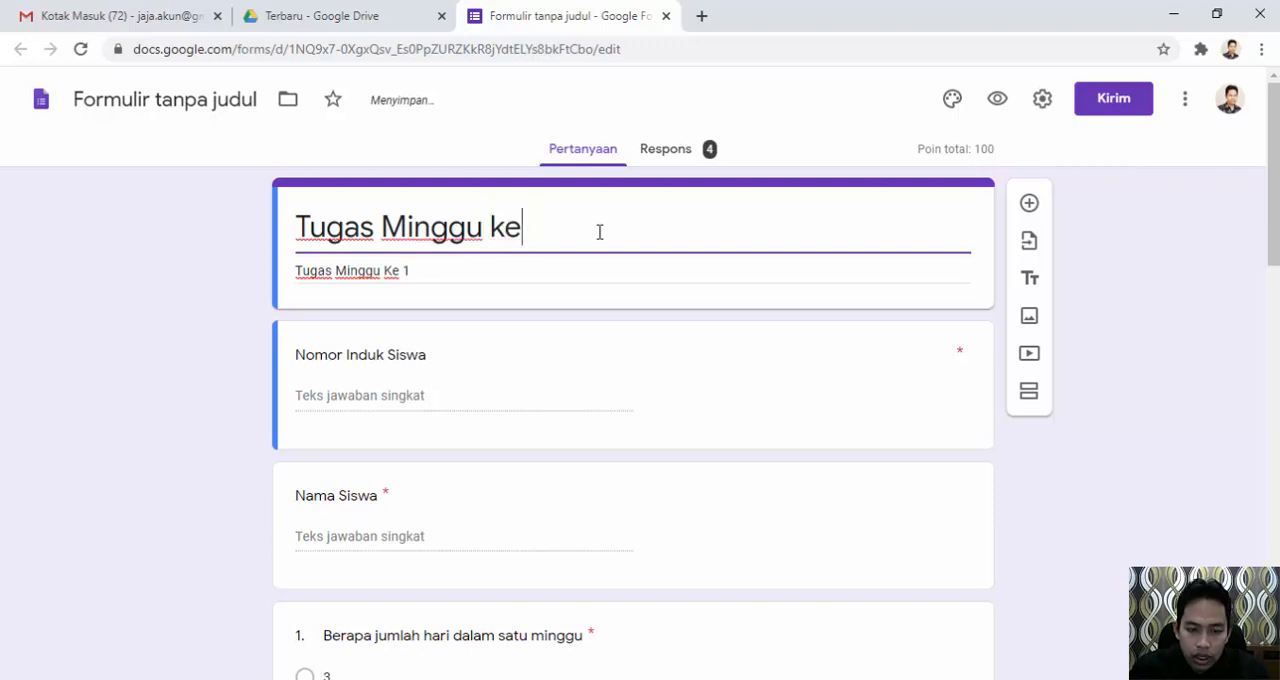
key(BackSpace)
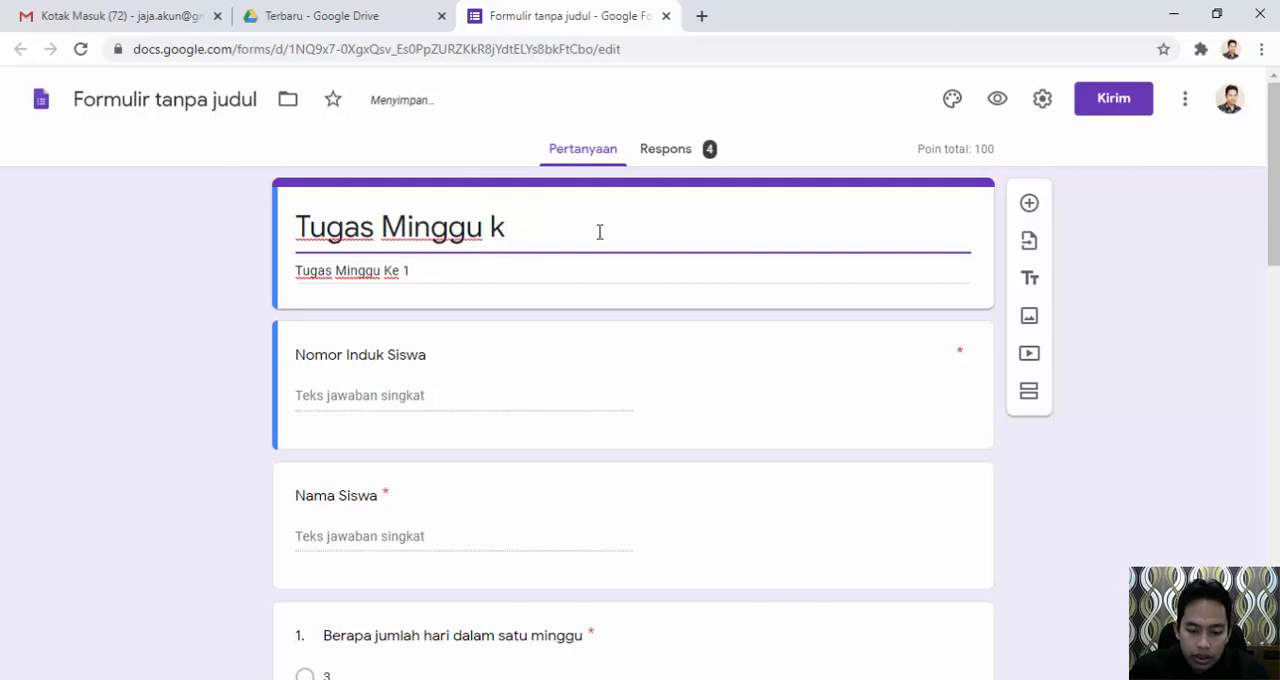
text(Ke 1)
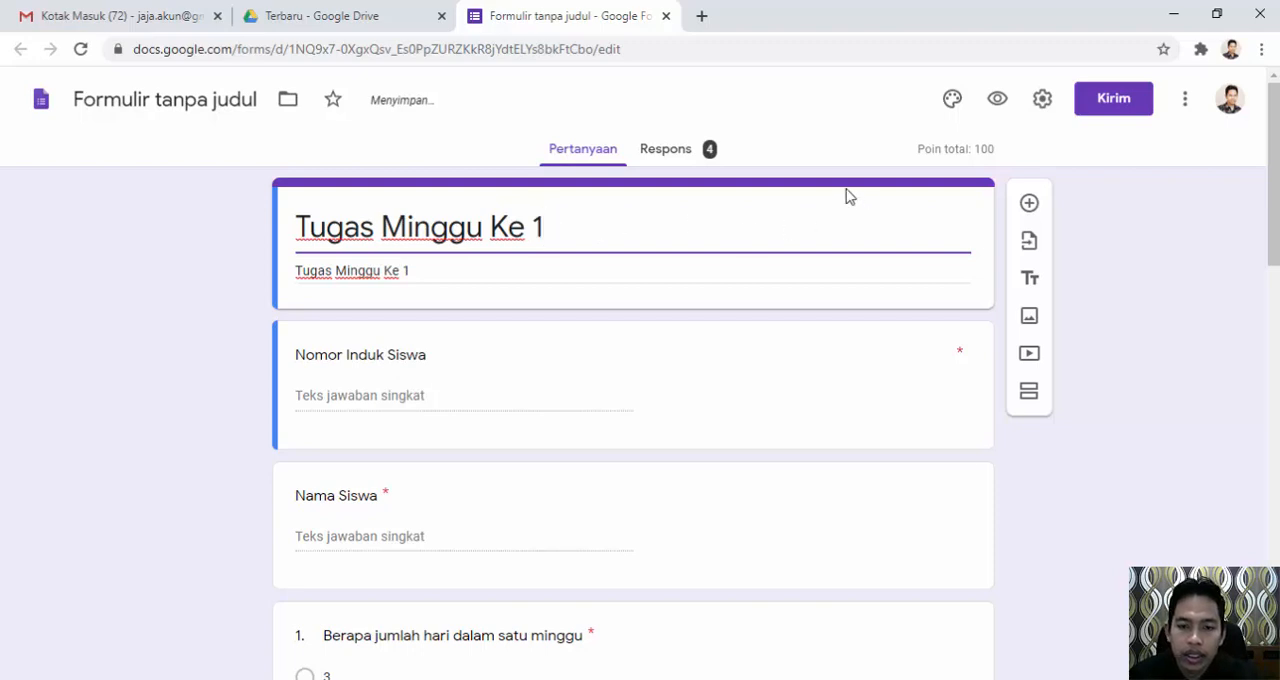
Compare the form's question and response views, ending on the response summary.
click(684, 149)
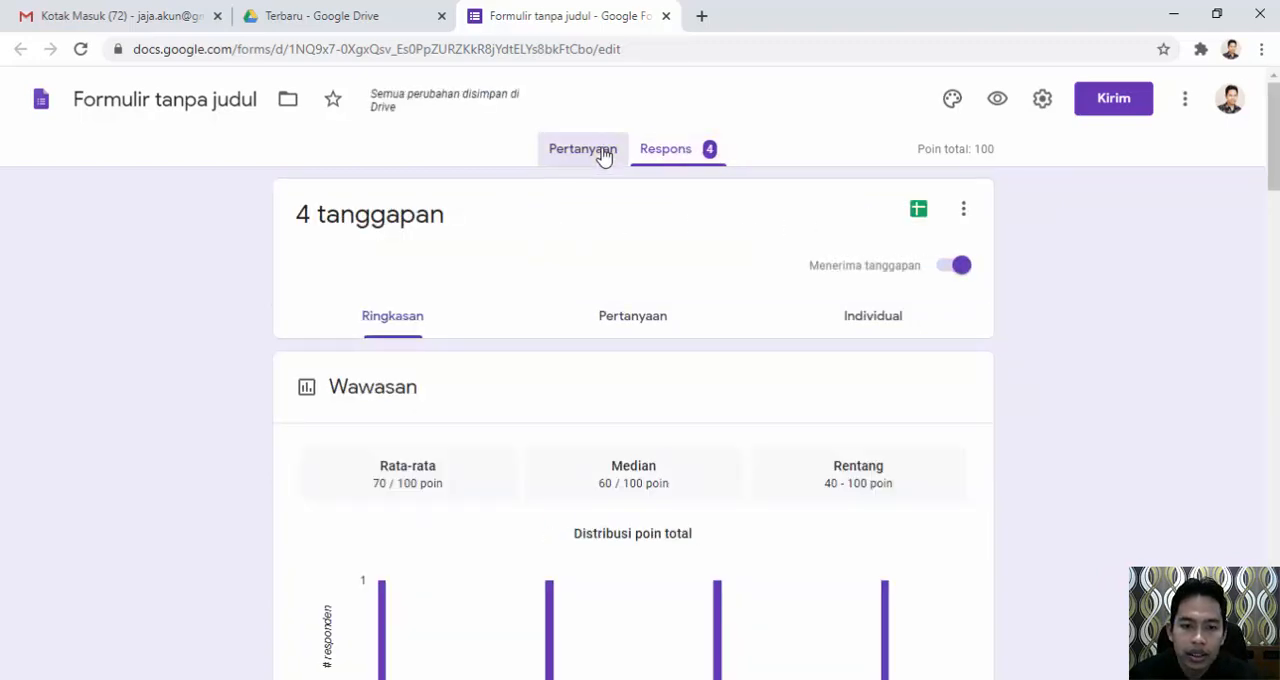
click(604, 157)
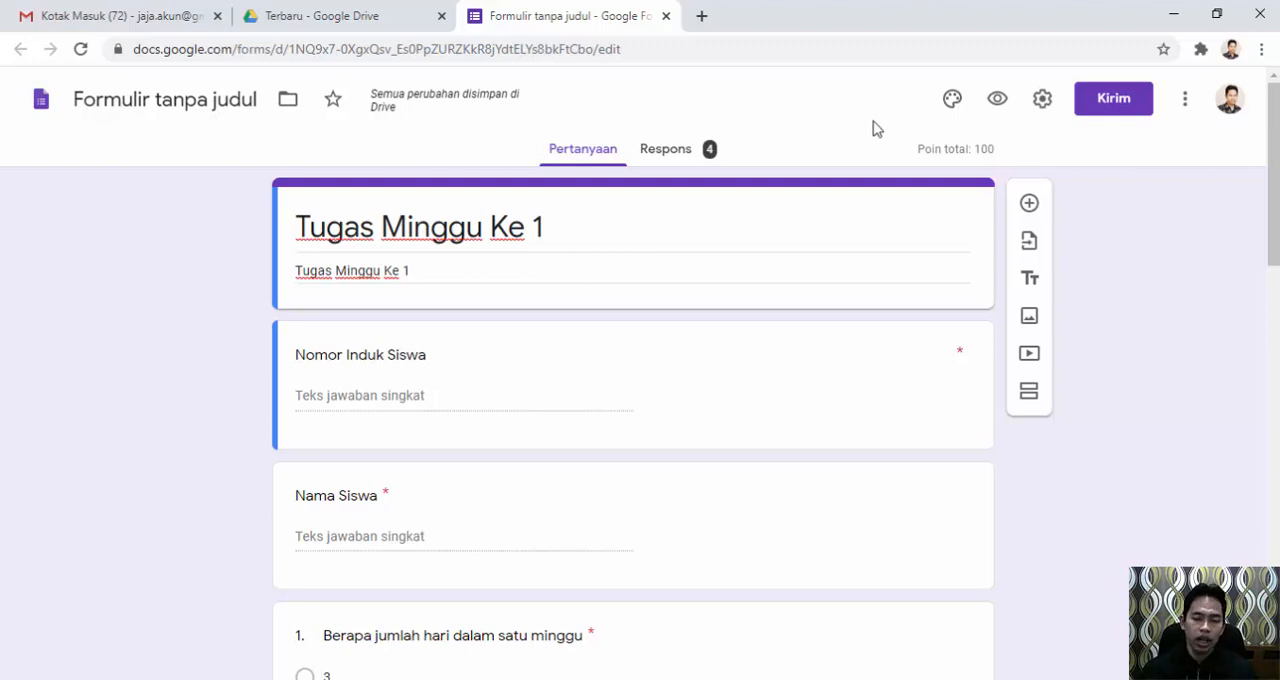
click(686, 160)
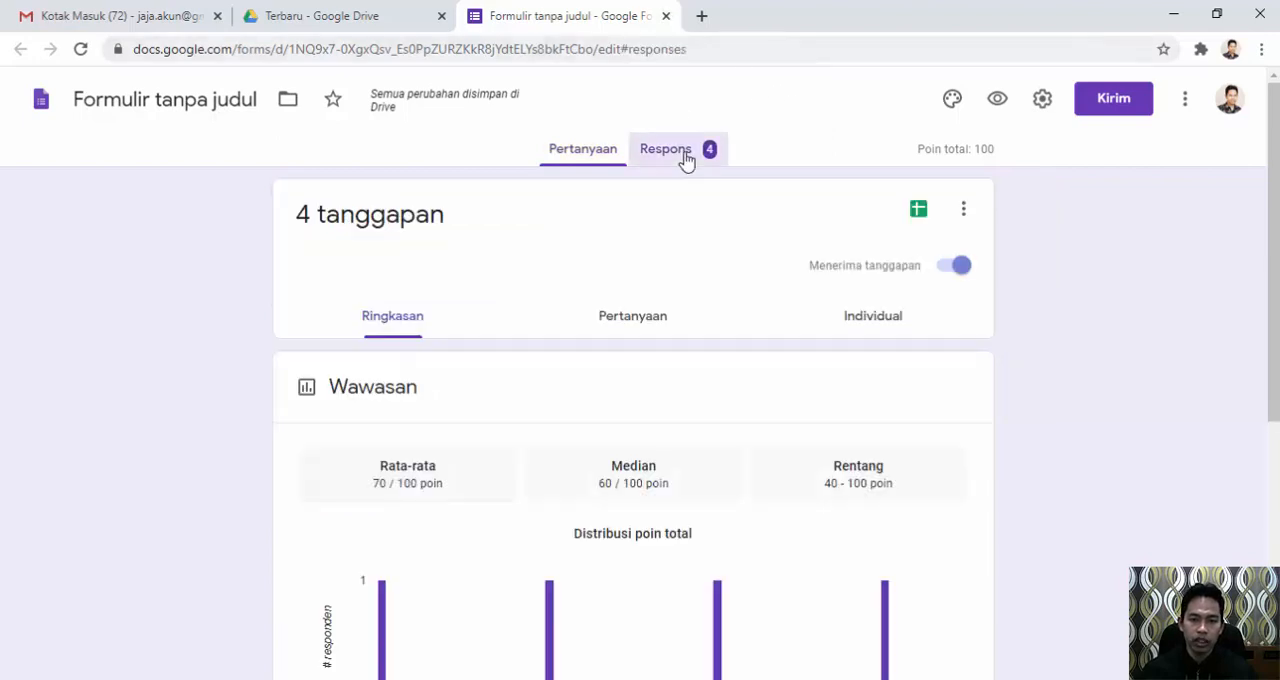
Close the quiz form and the open Drive page, and launch Google Drive again from the Gmail inbox.
click(666, 16)
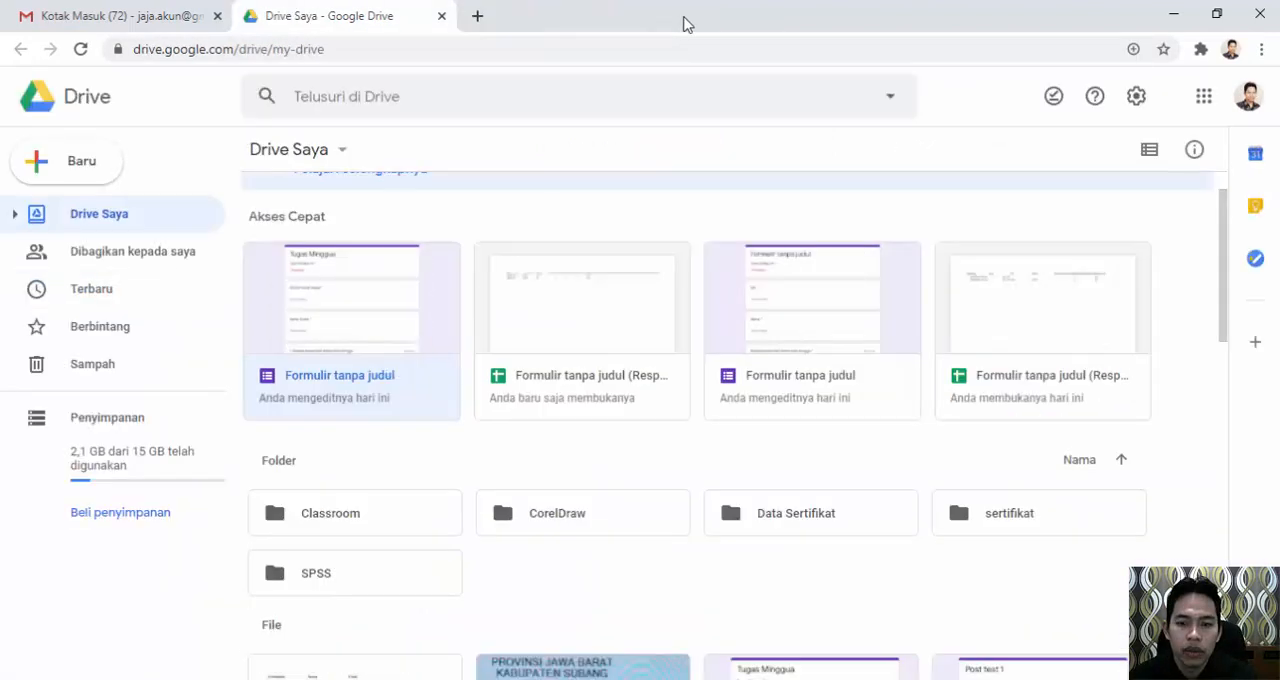
click(441, 16)
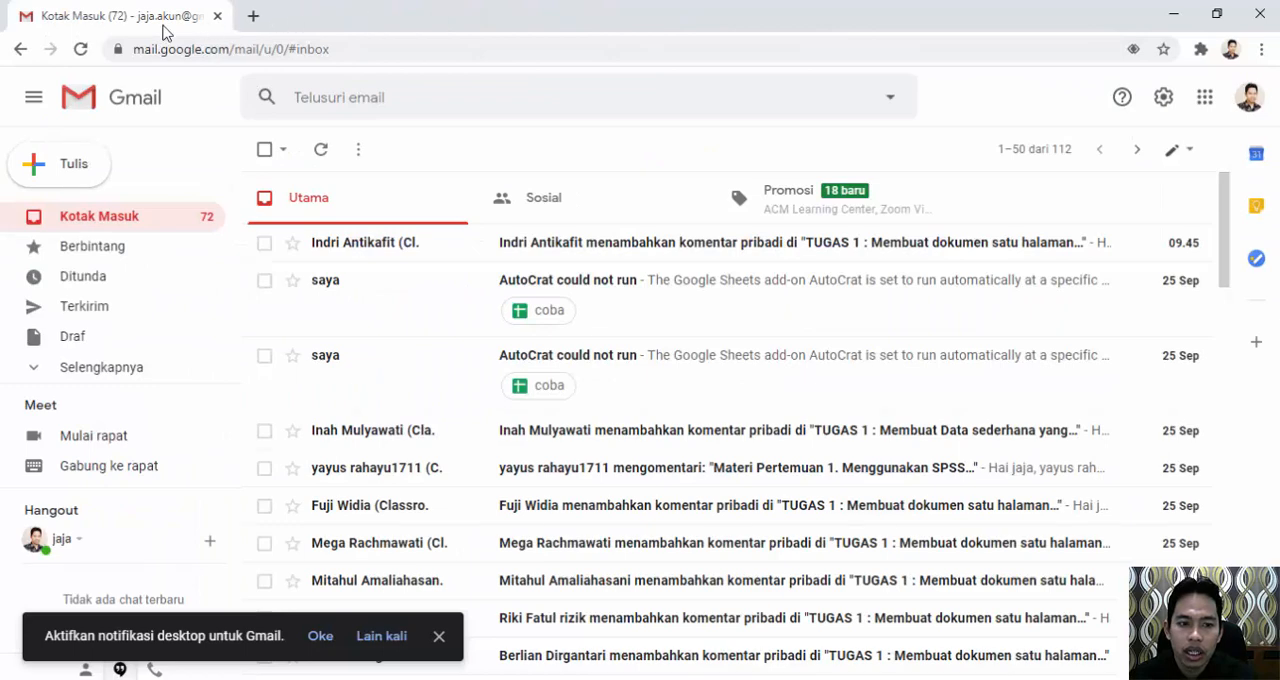
click(1205, 97)
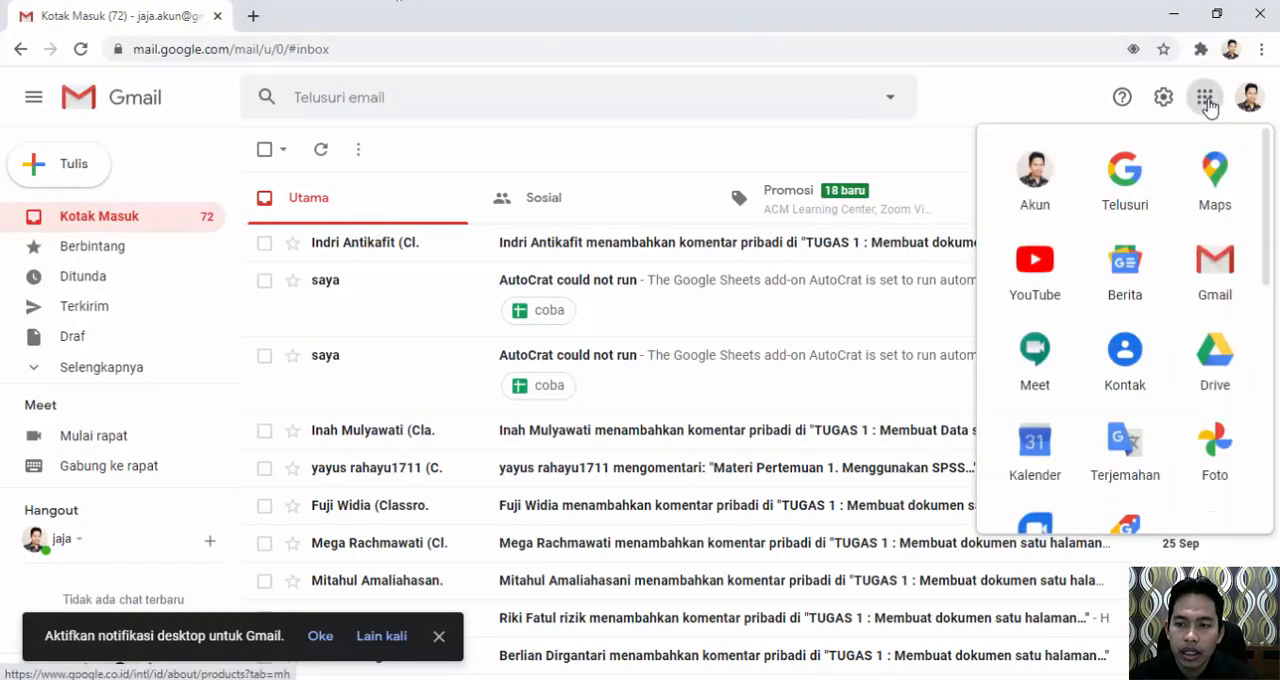
click(1226, 362)
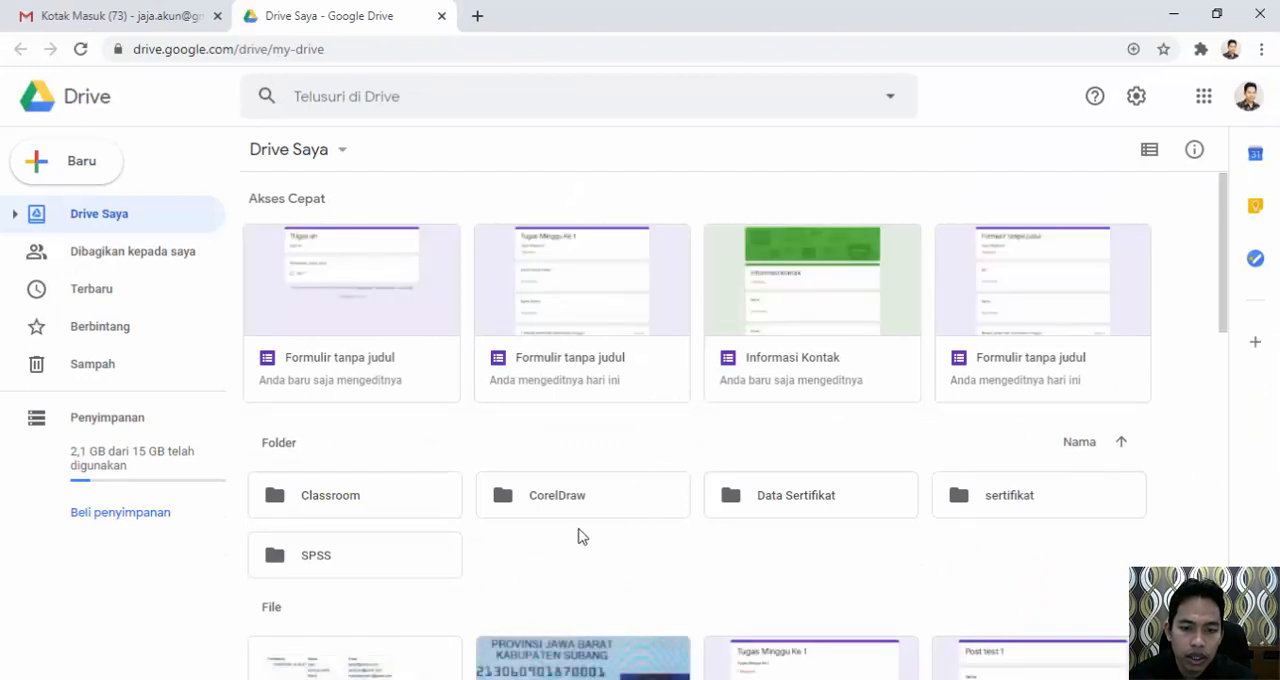
Open the "Tugas Minggu Ke 1" form from Drive and bring up its linked response spreadsheet.
click(572, 290)
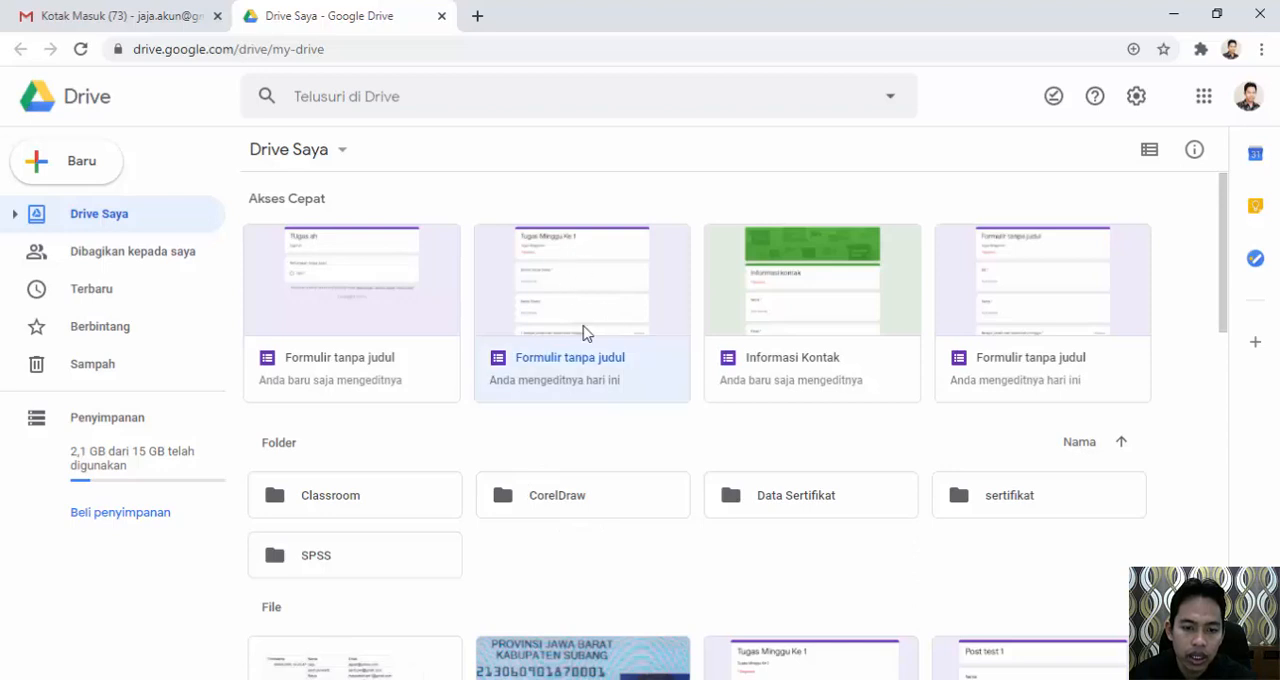
double_click(585, 332)
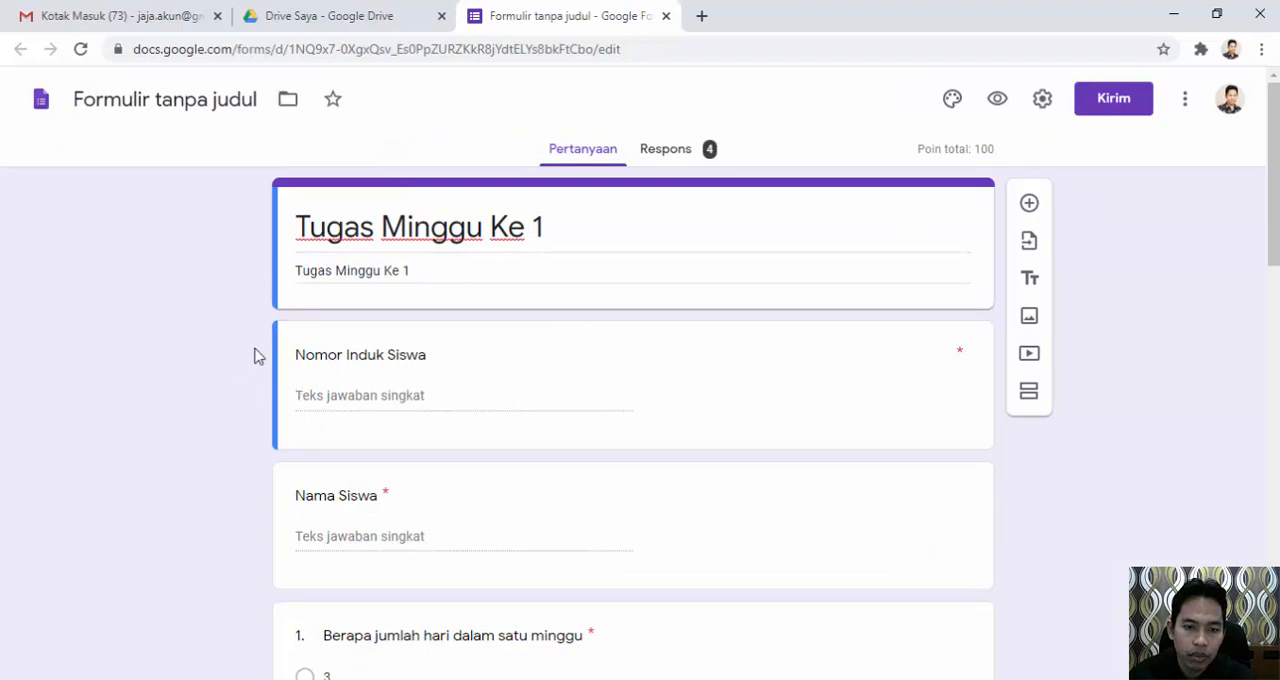
click(671, 155)
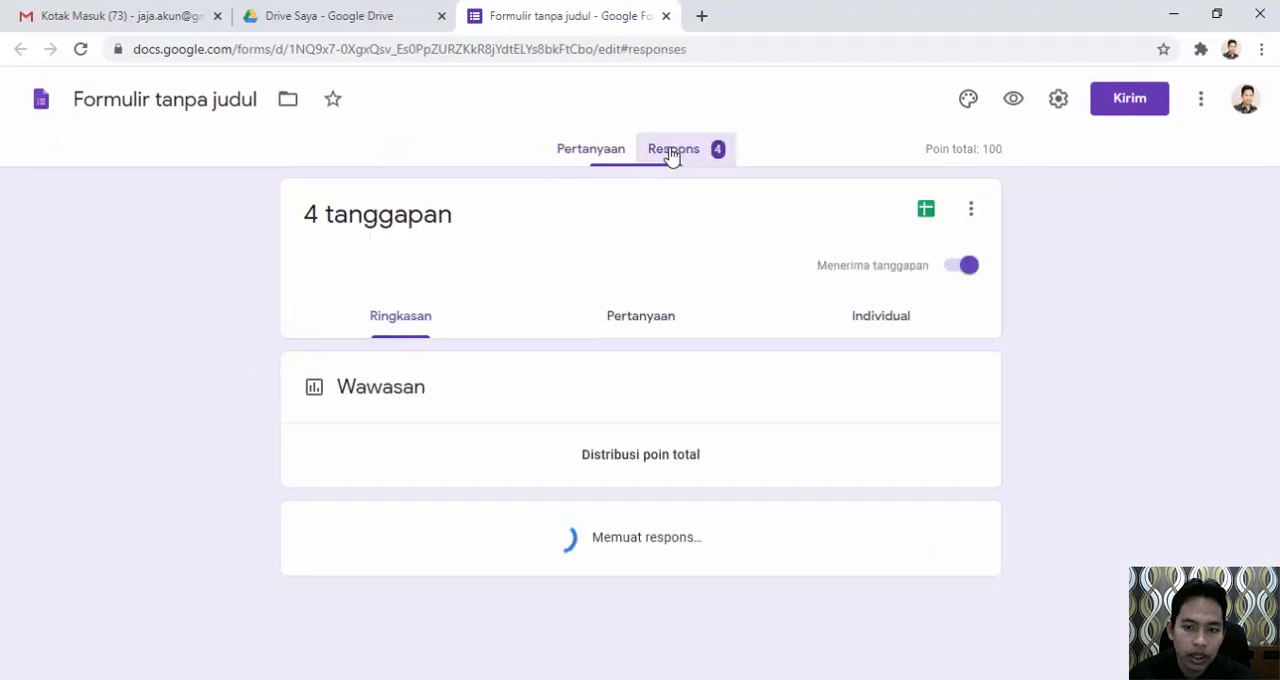
click(919, 211)
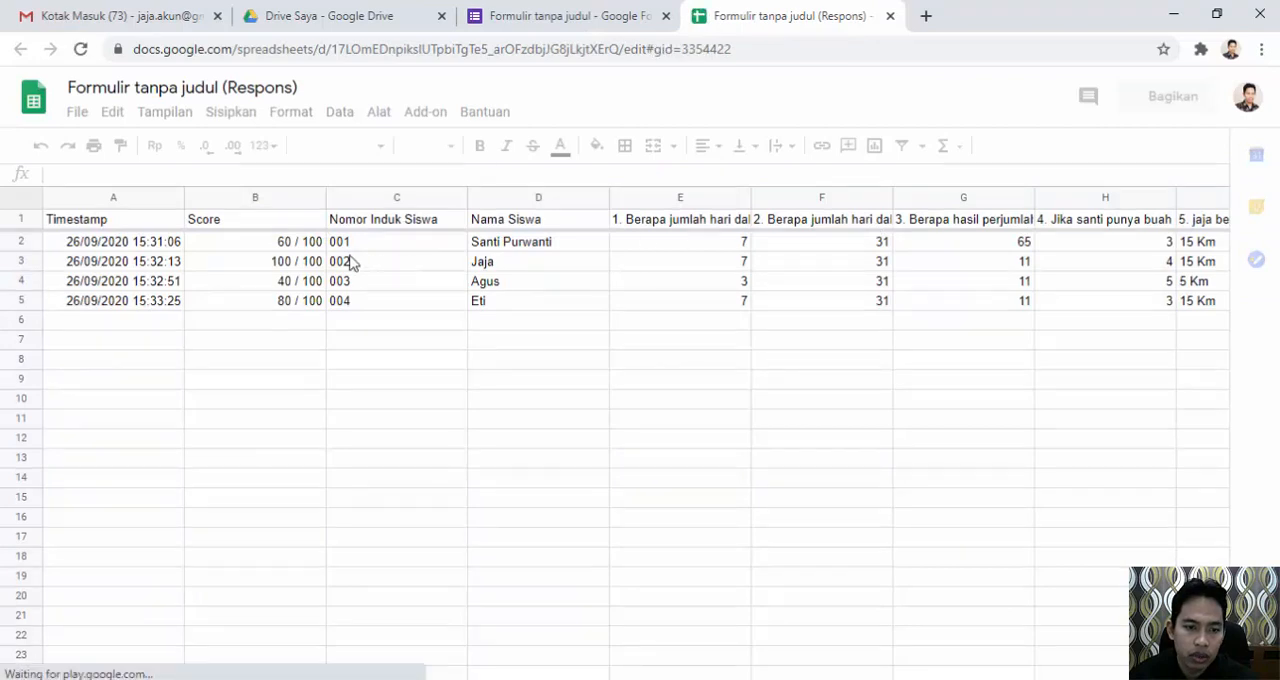
Check each student's score in the Score column of the online response sheet.
click(303, 250)
click(306, 264)
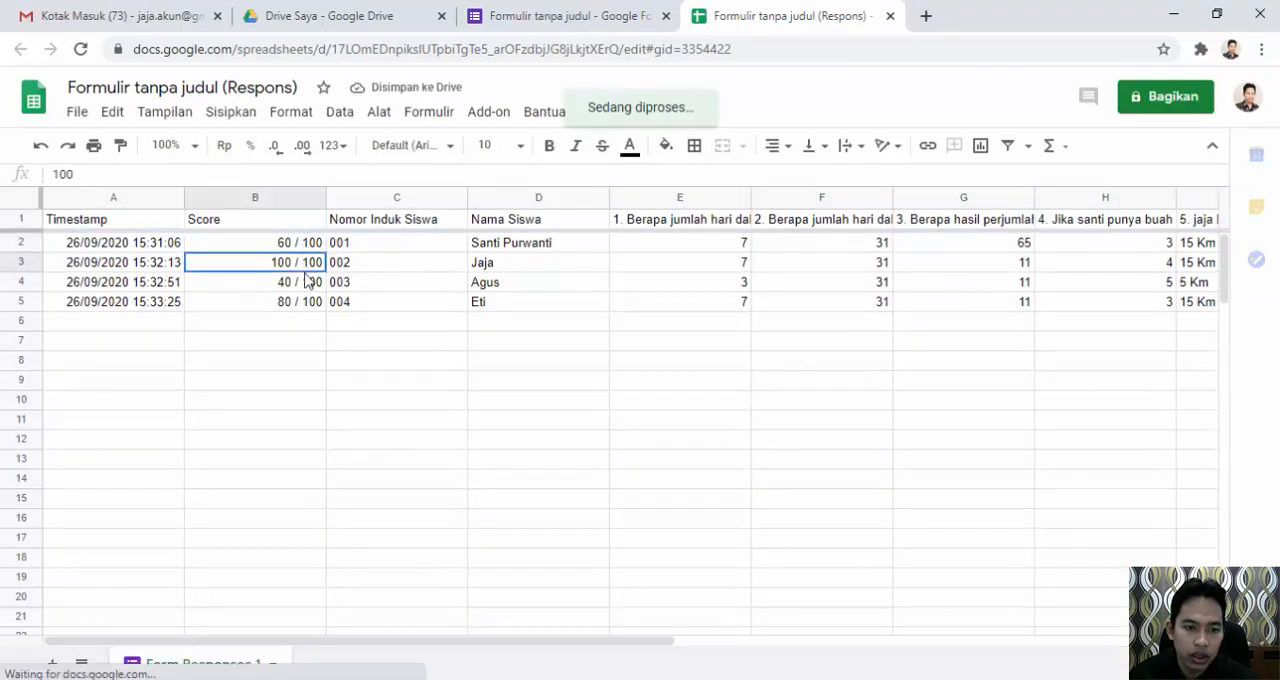
click(305, 284)
click(303, 304)
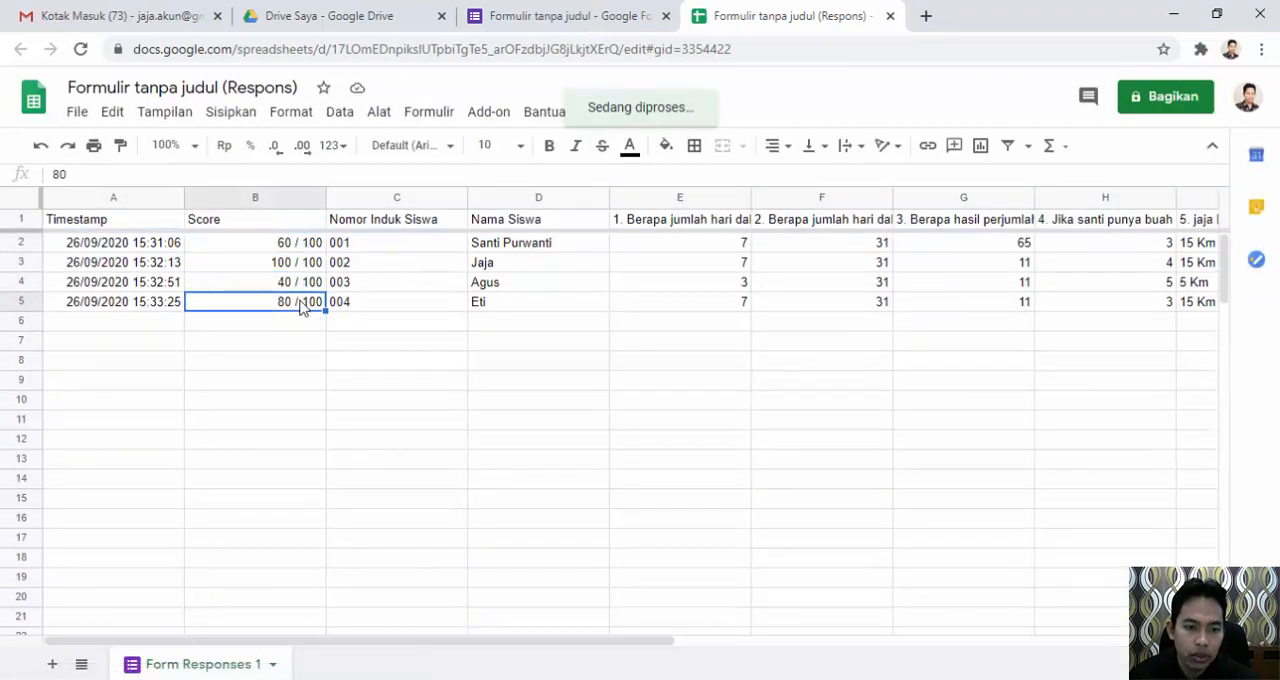
click(306, 284)
click(305, 264)
click(303, 244)
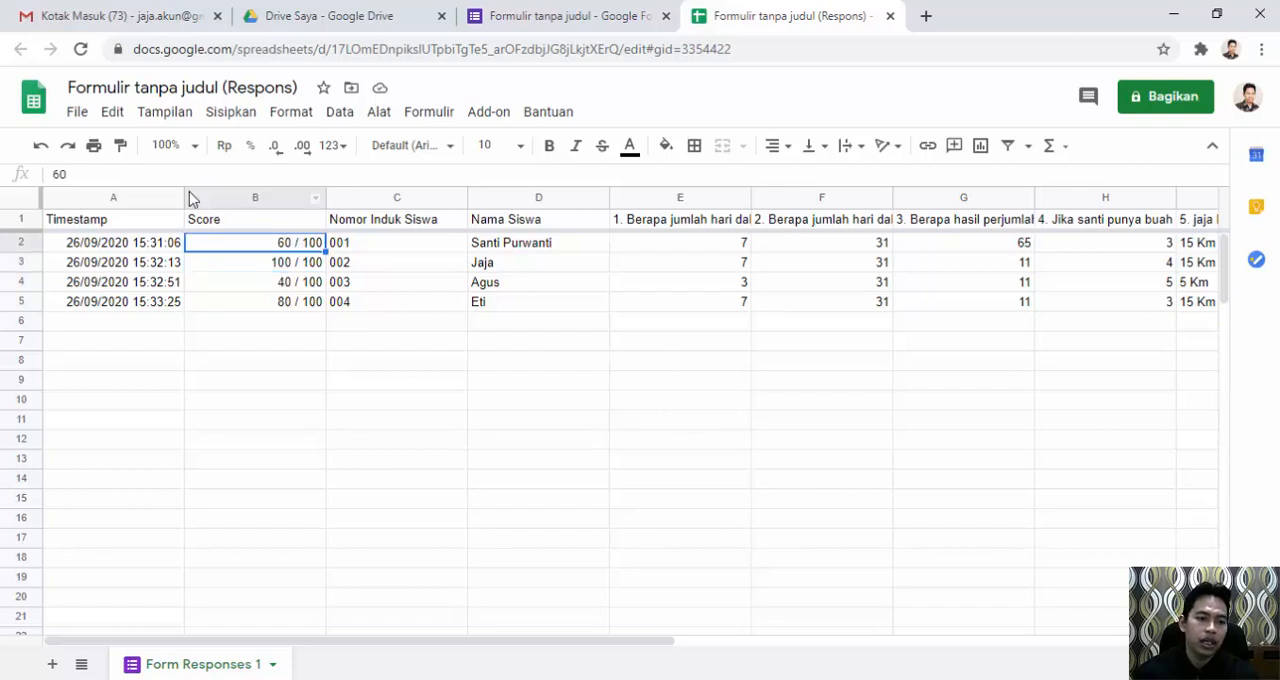
Download the response spreadsheet as a Microsoft Excel (.xlsx) file.
click(76, 113)
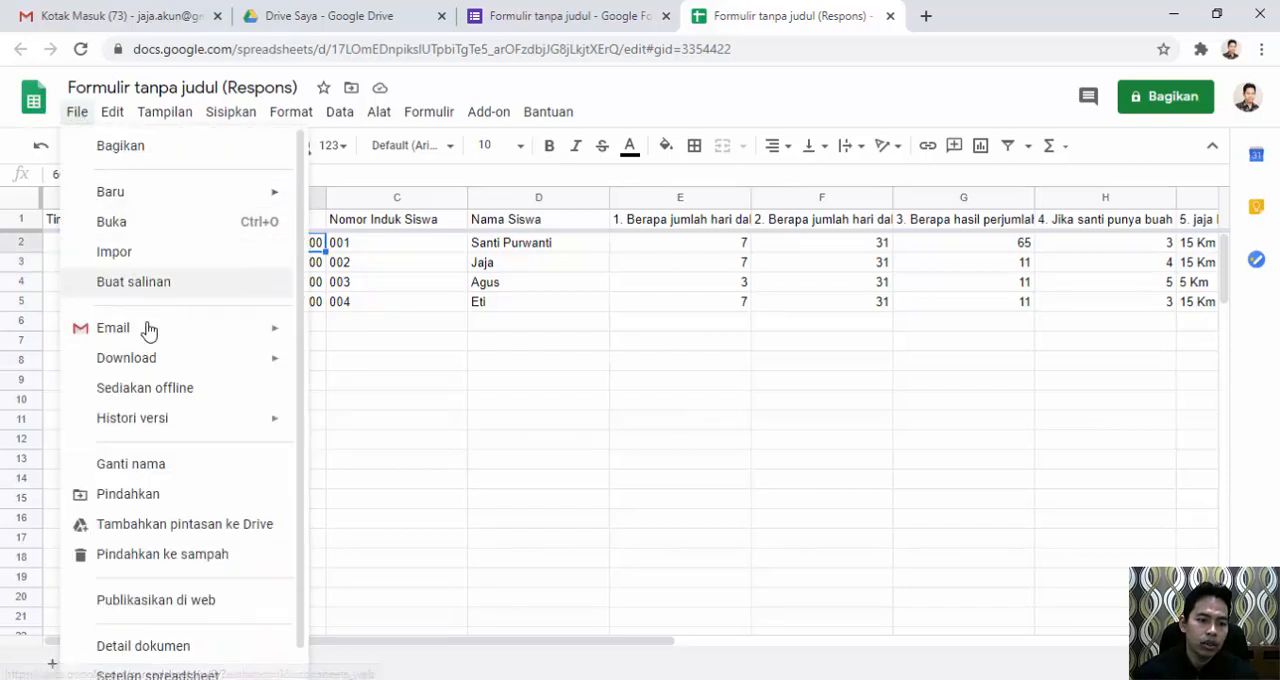
mouse_move(164, 369)
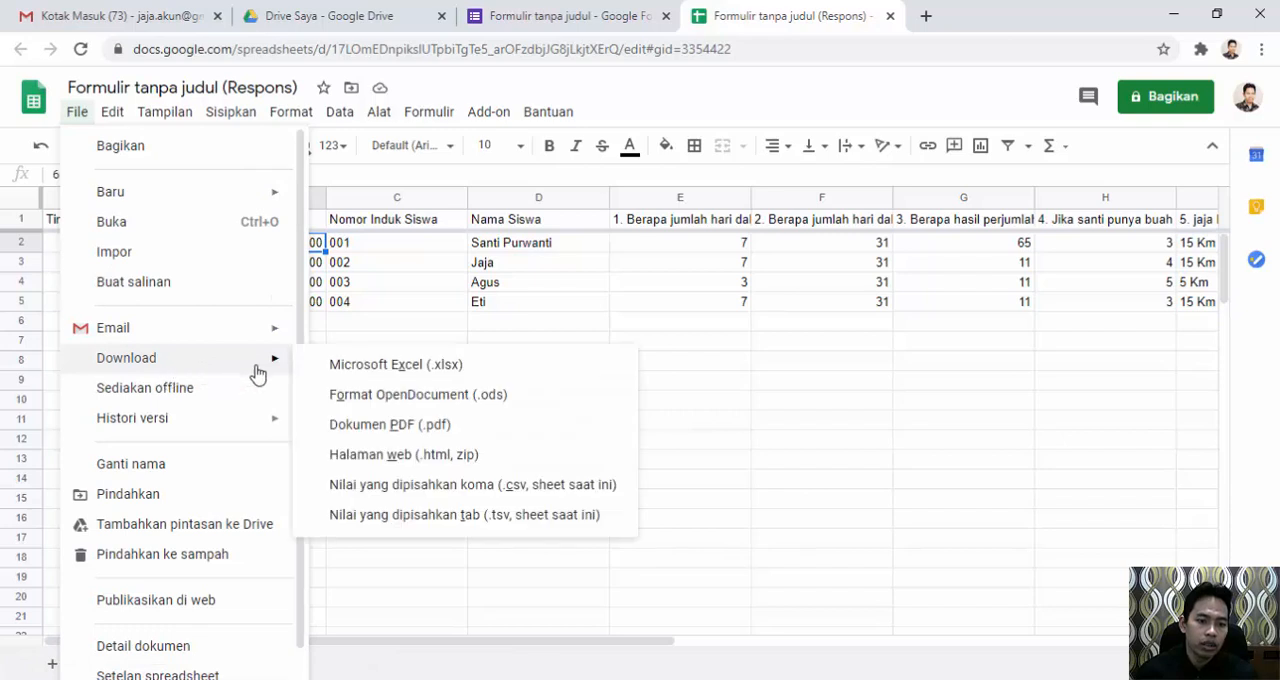
click(375, 369)
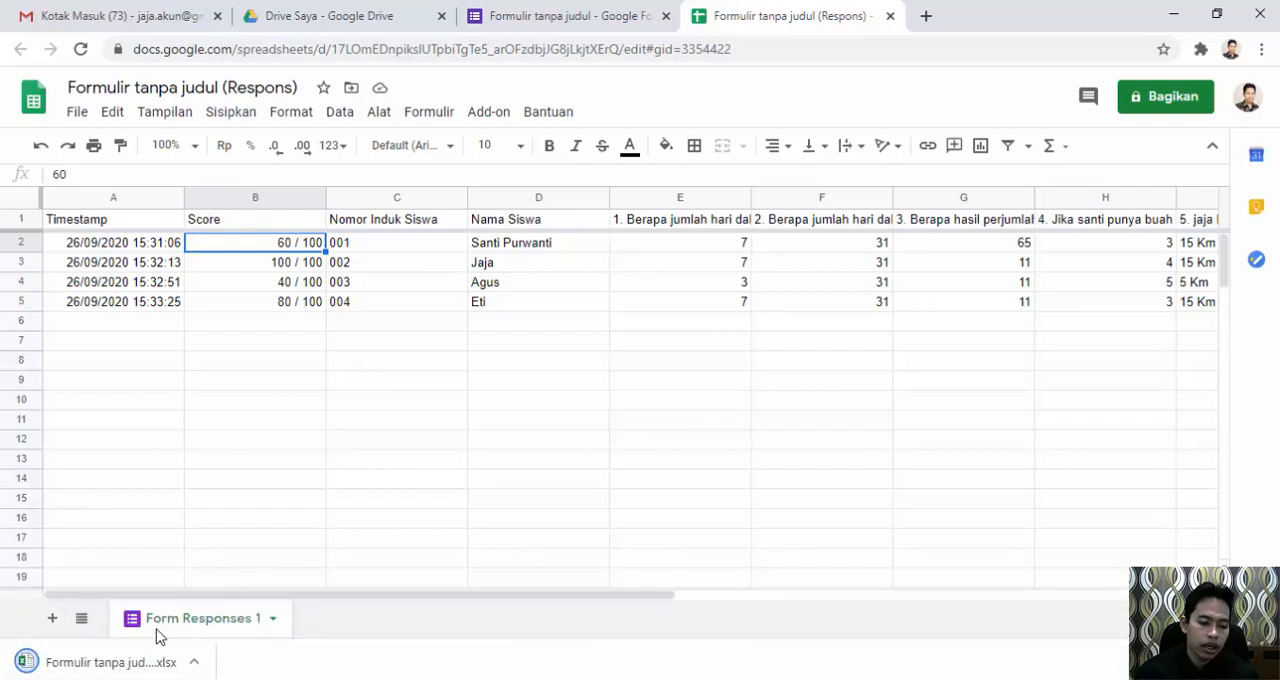
Open the downloaded response workbook in Excel and enable editing.
click(100, 663)
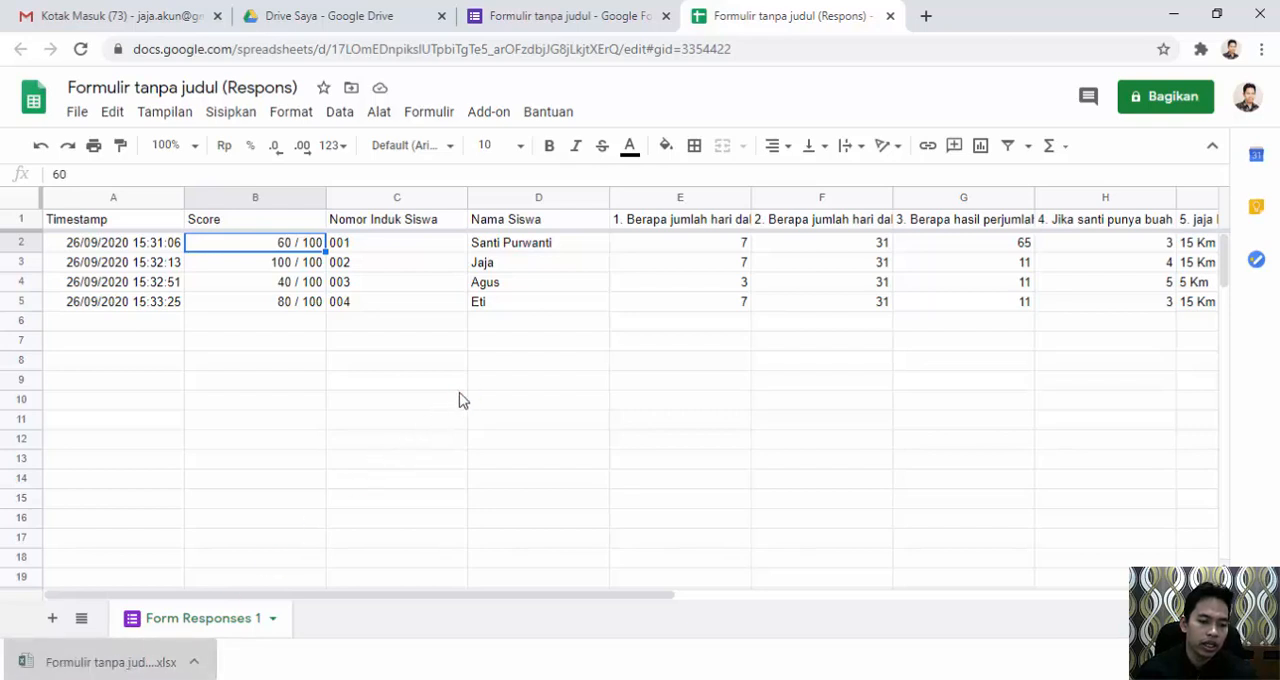
click(121, 664)
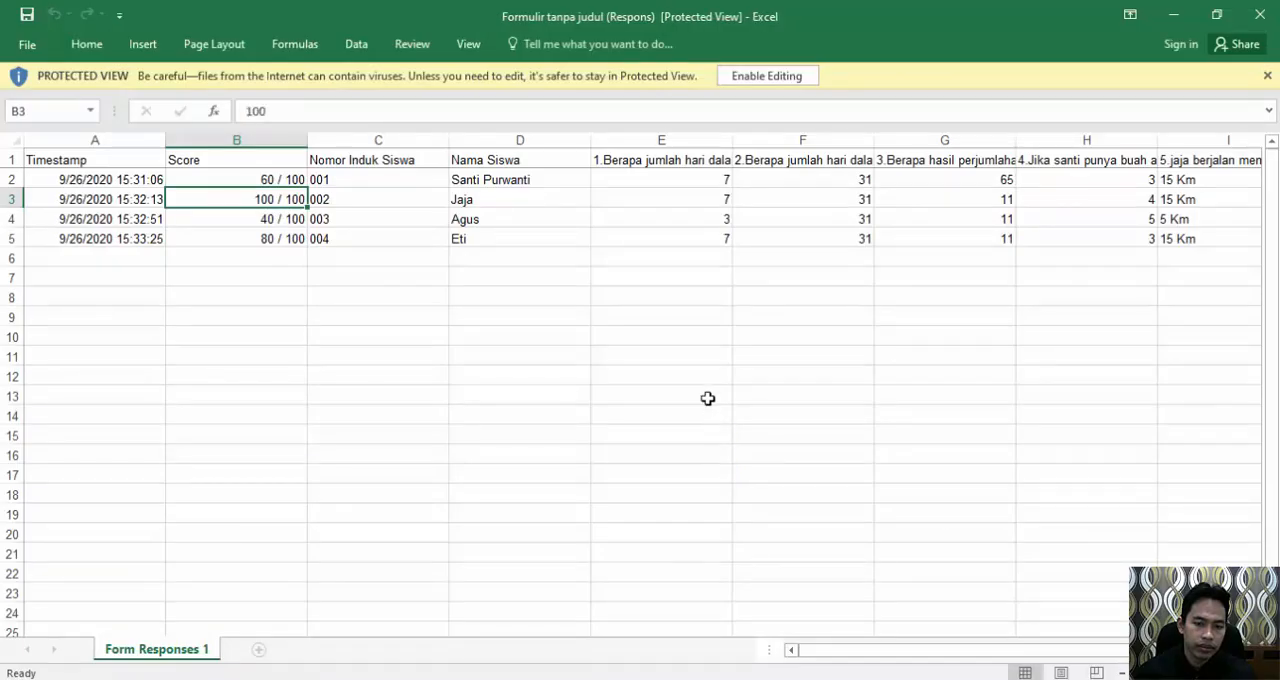
click(752, 75)
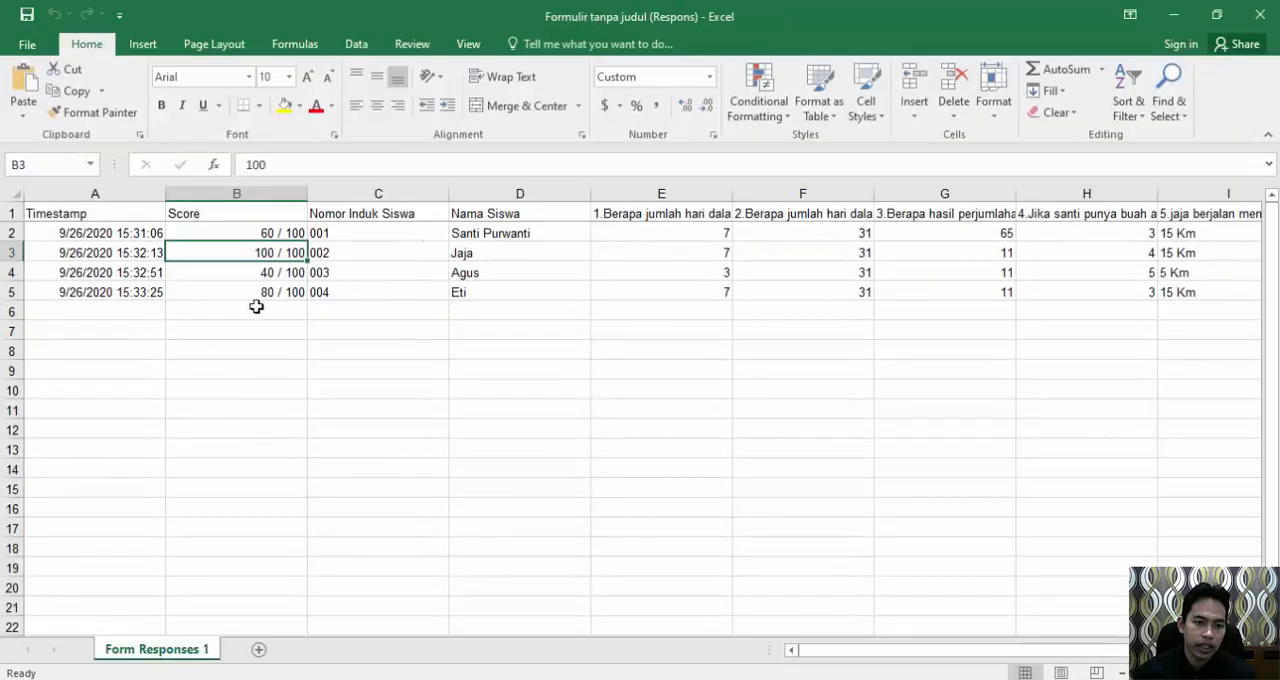
Examine the score cells B2:B5 in the Excel workbook, together with the matching student IDs and names.
click(212, 277)
click(208, 252)
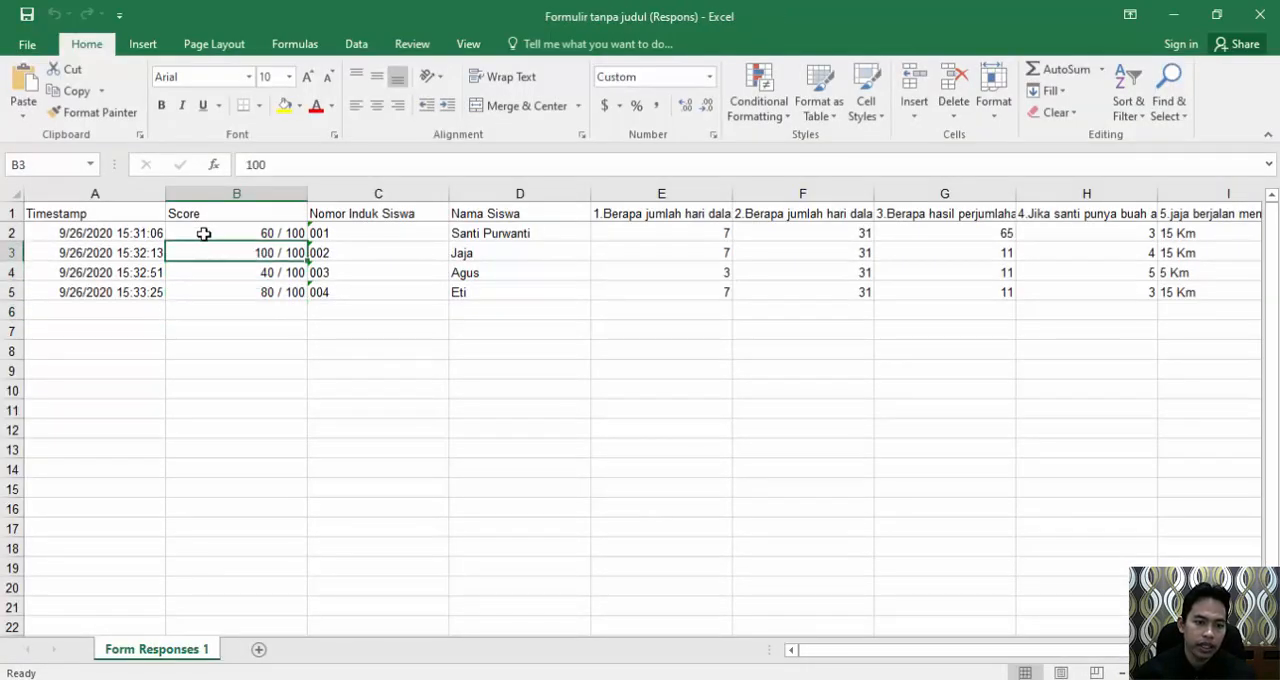
click(206, 232)
click(217, 251)
click(232, 274)
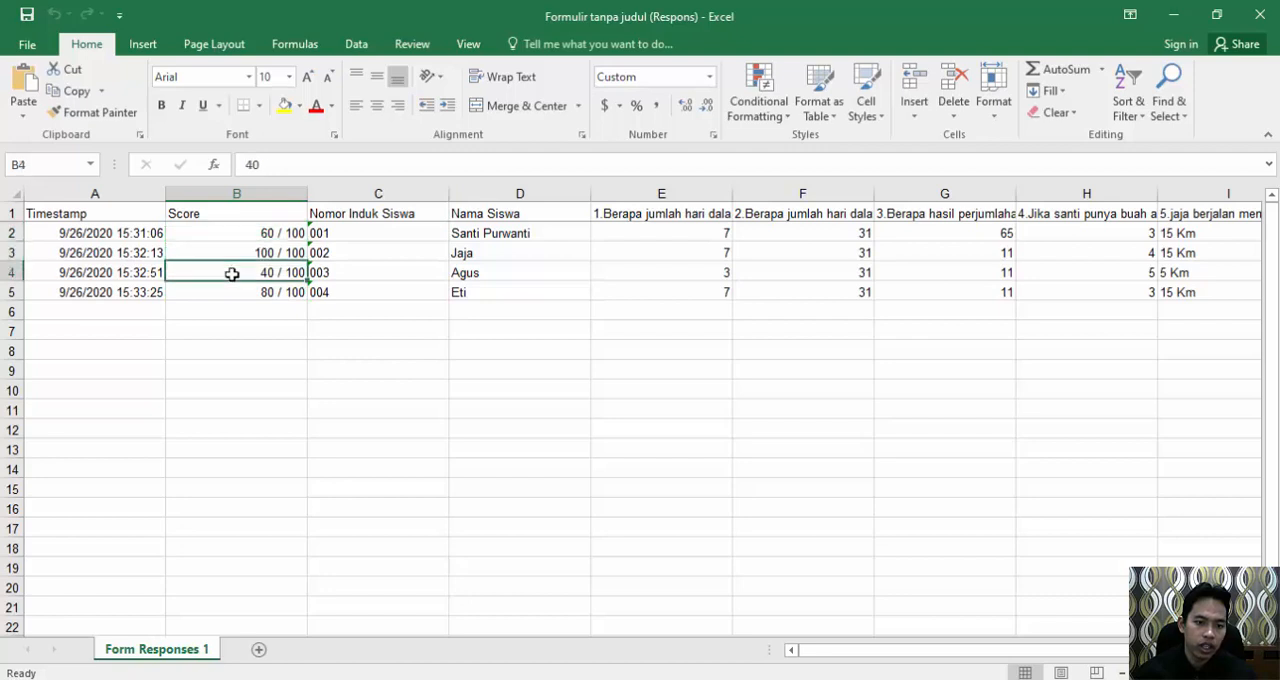
click(264, 476)
click(260, 233)
drag(260, 233, 498, 292)
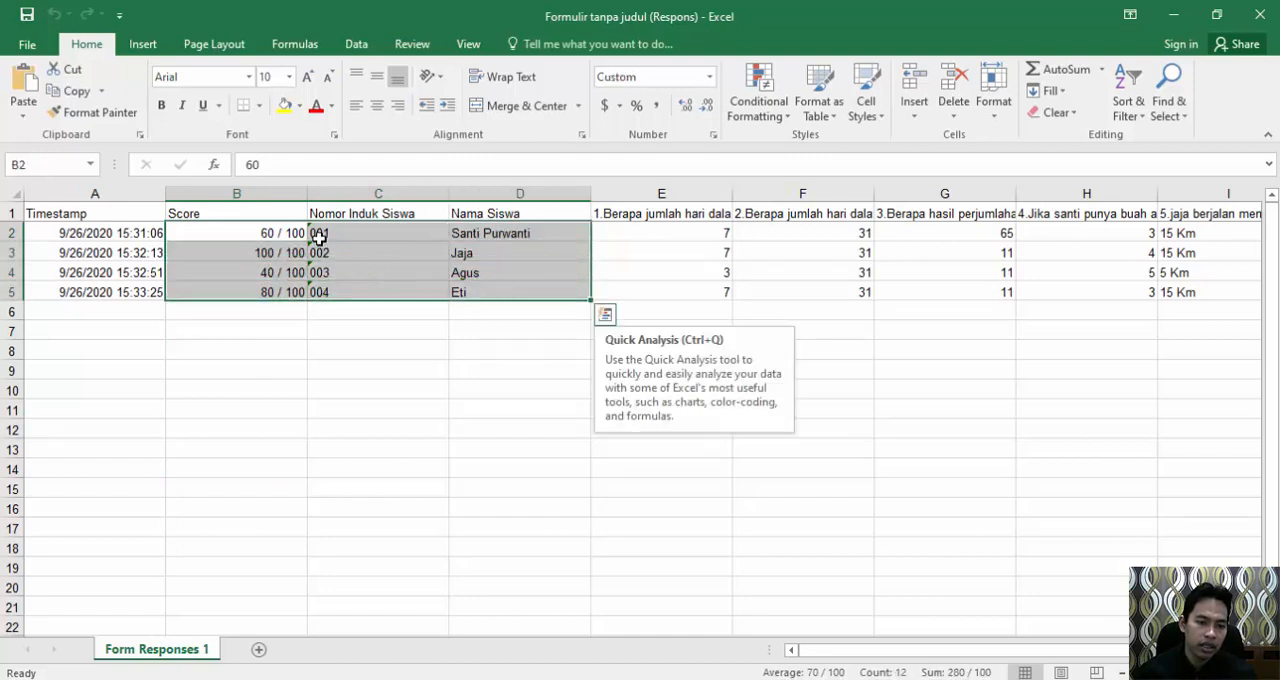
click(268, 235)
click(260, 254)
key(Down)
key(Down)
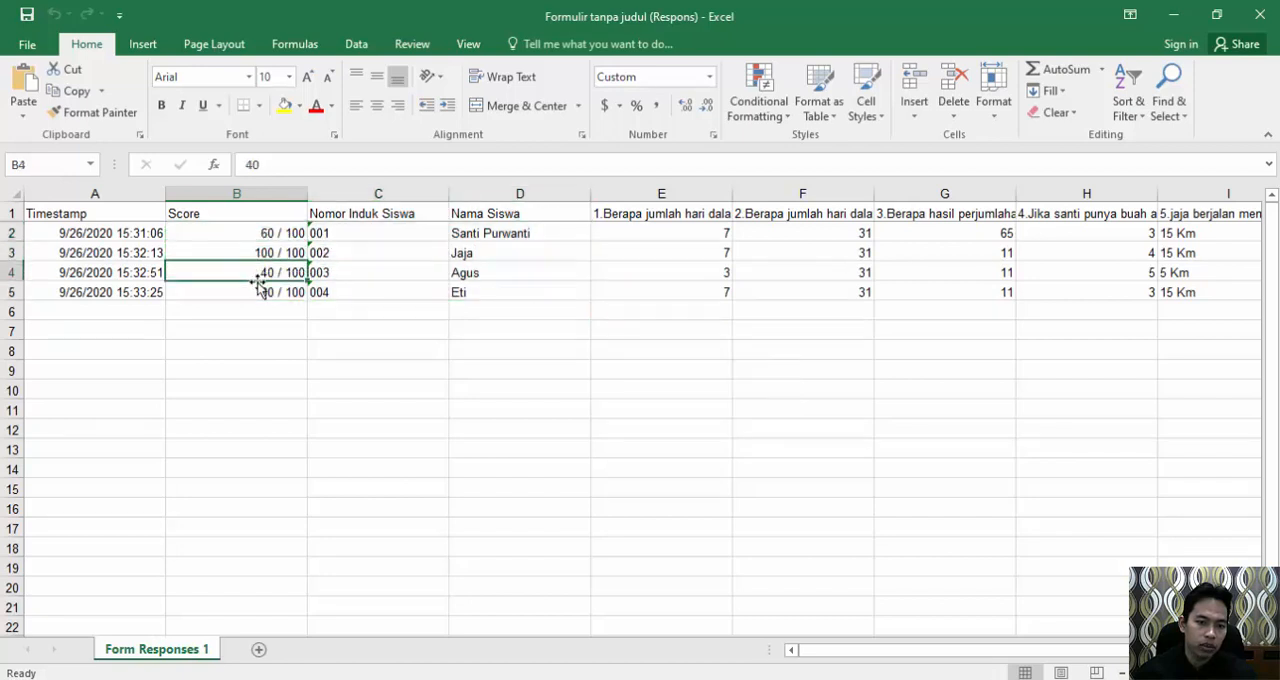
click(243, 232)
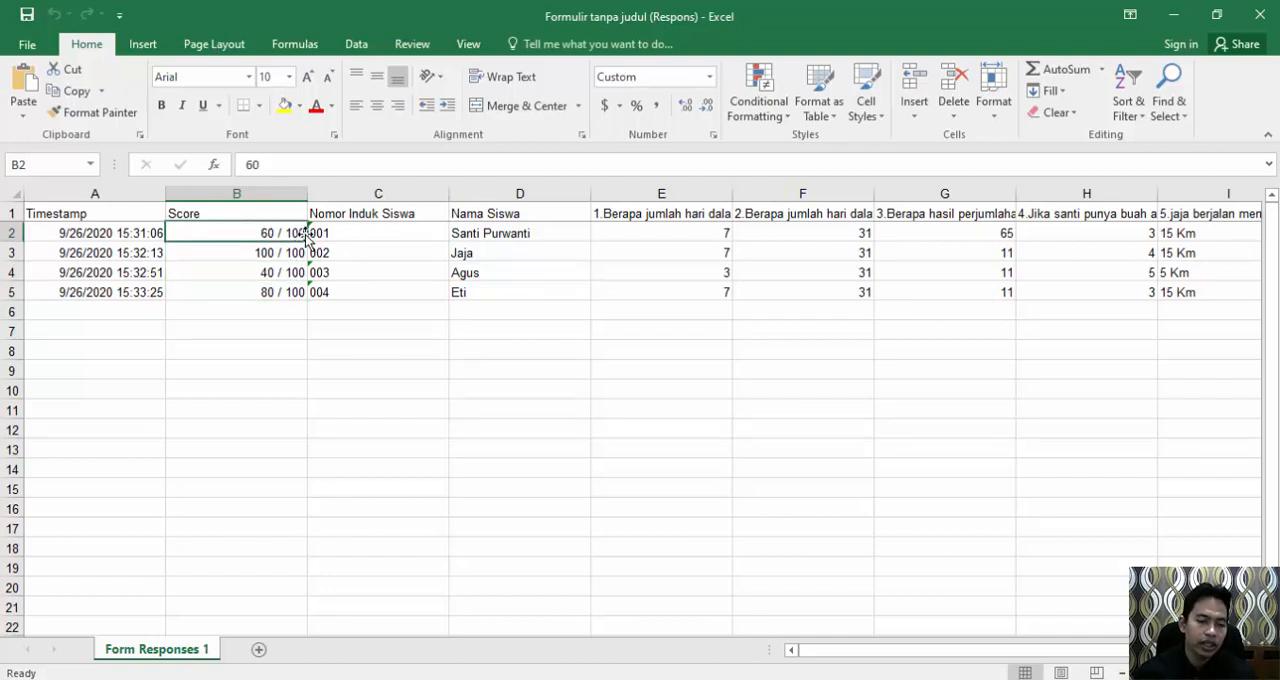
click(258, 292)
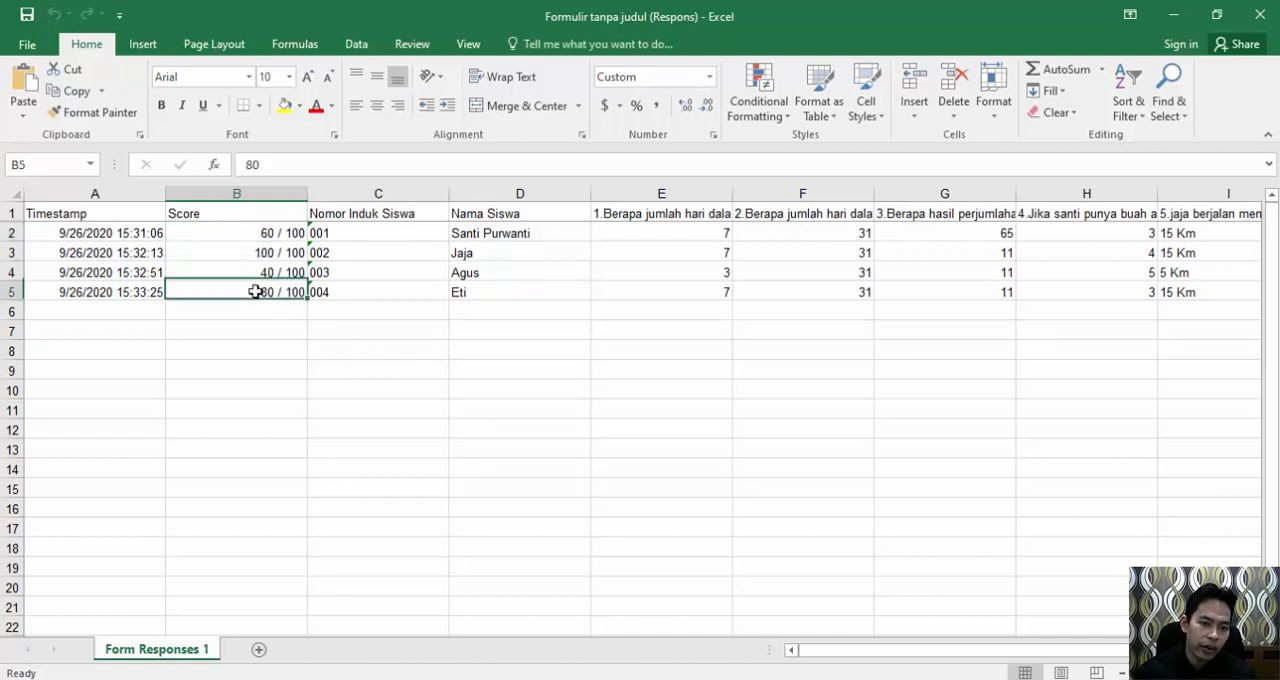
click(268, 234)
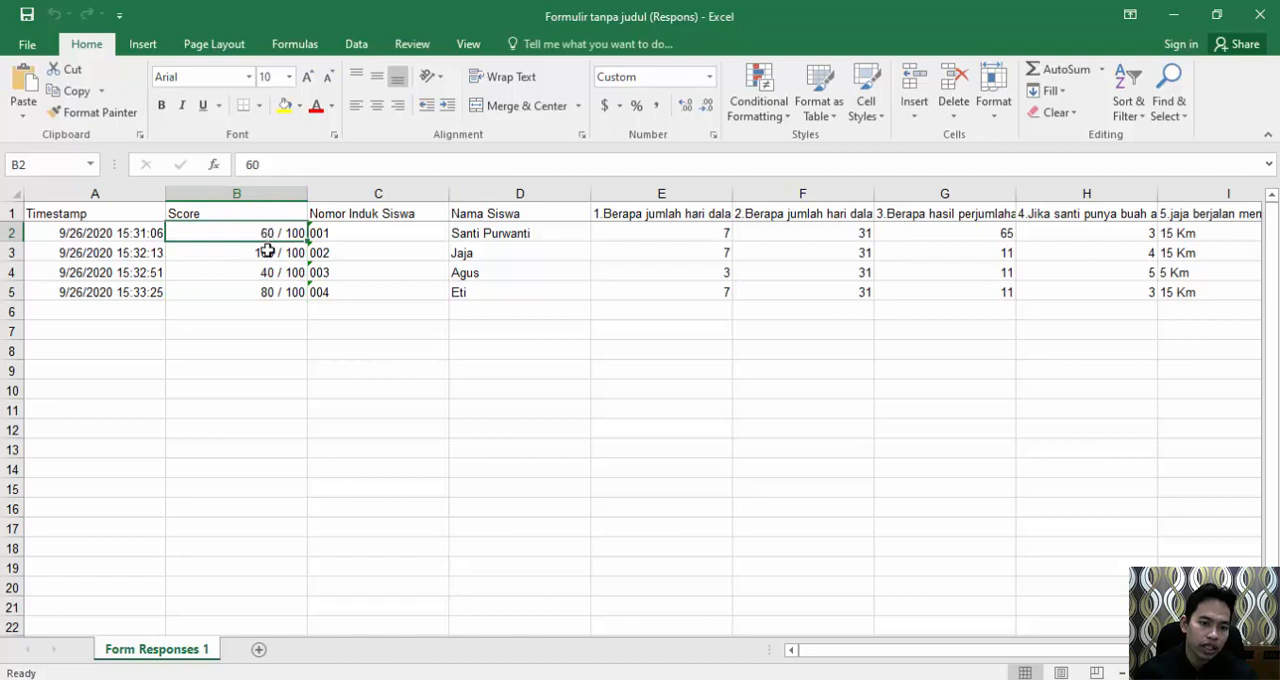
Copy the scores, student IDs and names in B2:D5 and paste them at D2 of a new sheet.
drag(268, 236, 512, 287)
key(ctrl+c)
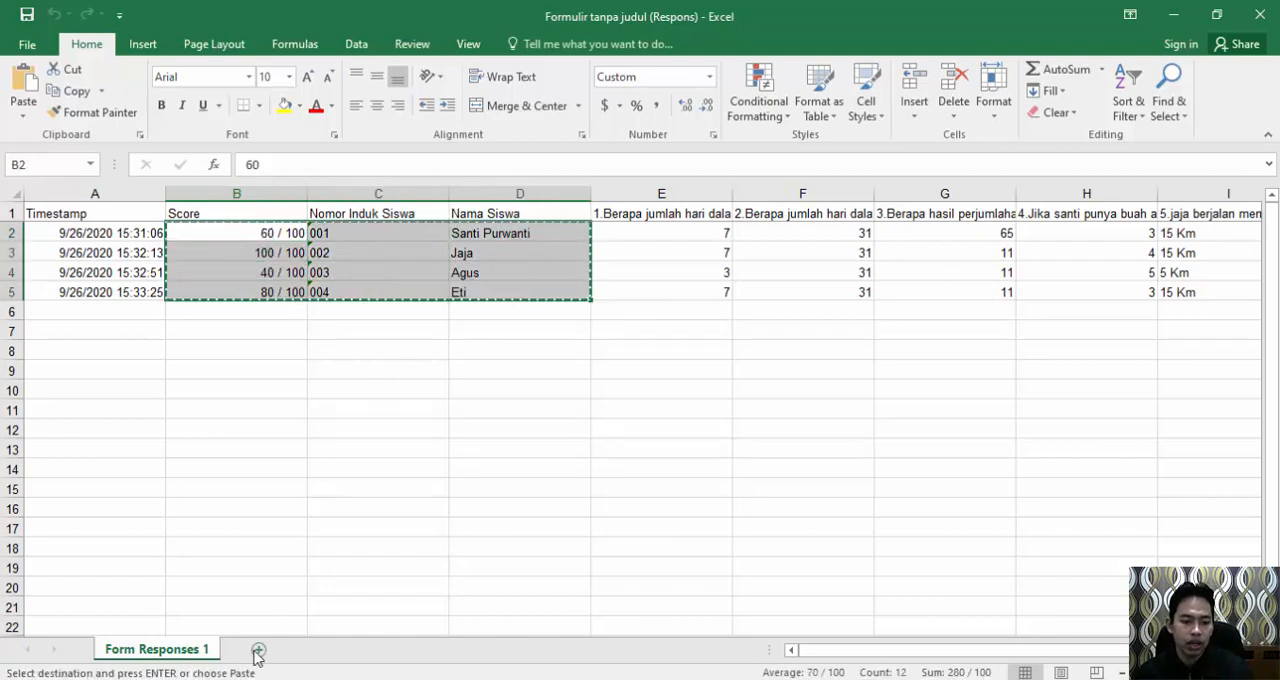
click(258, 650)
click(223, 226)
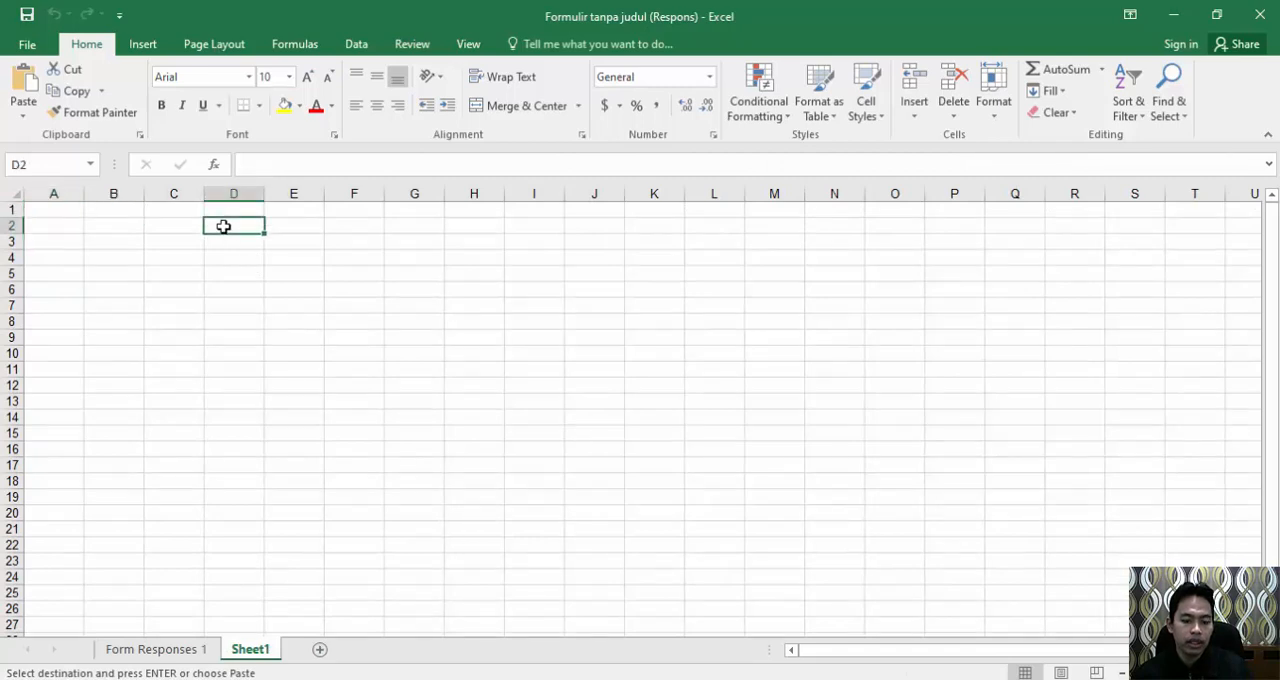
key(ctrl+v)
click(252, 224)
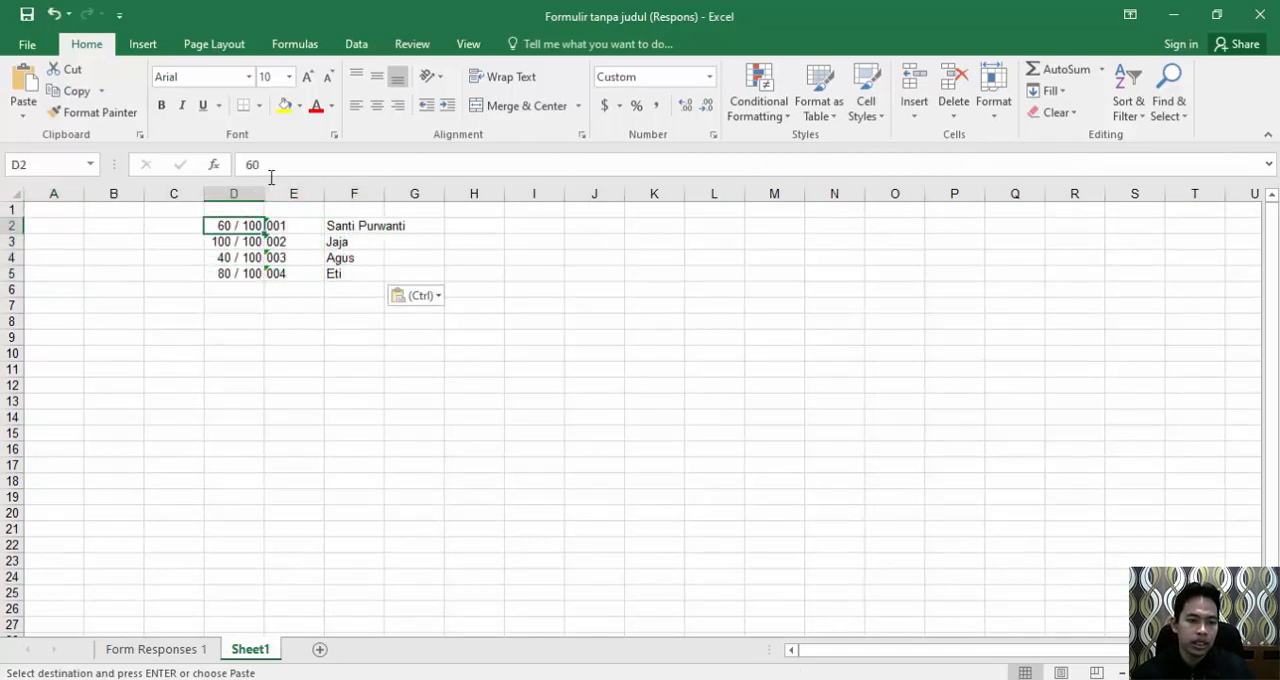
Convert the block pasted at D2 to values only, and switch back to the online response sheet in Chrome.
click(429, 290)
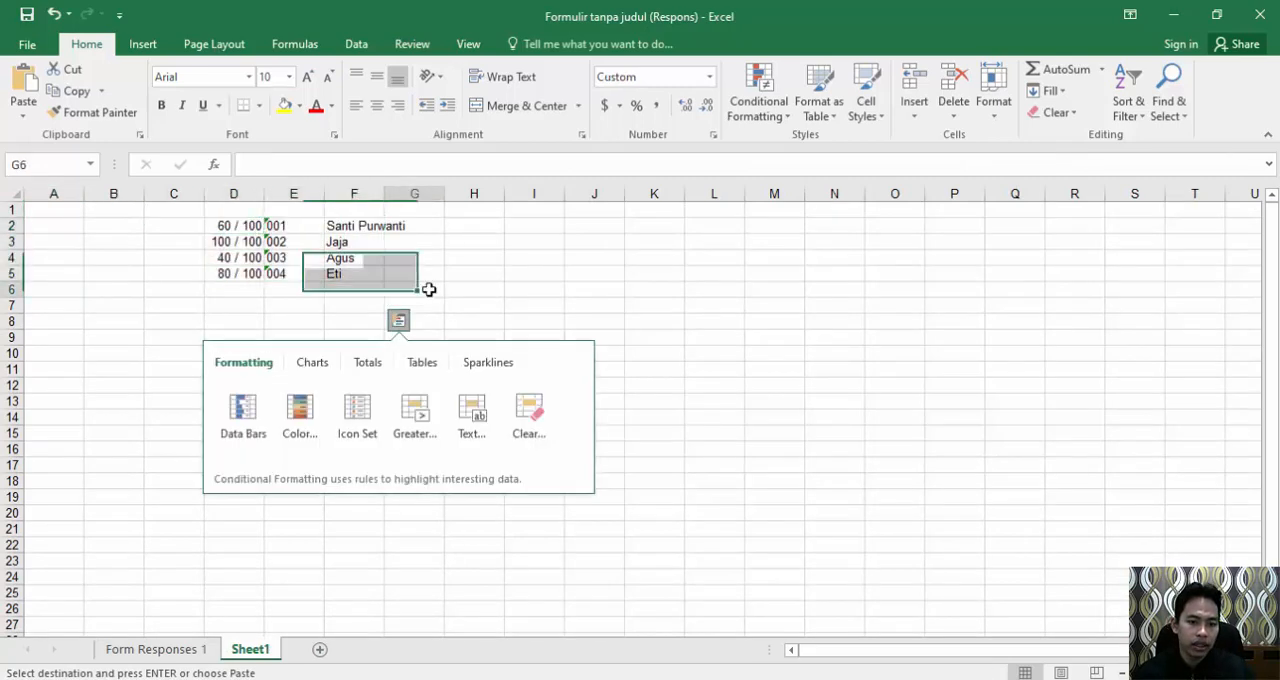
click(431, 296)
click(408, 420)
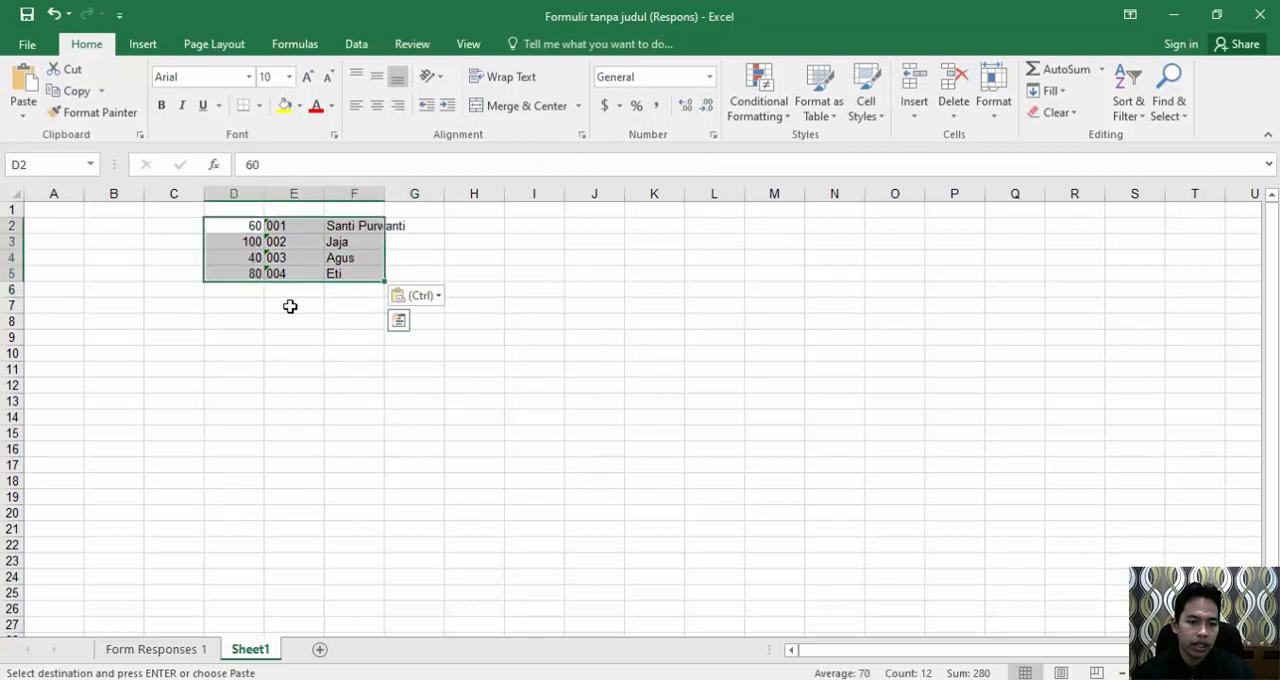
drag(251, 224, 253, 272)
click(275, 336)
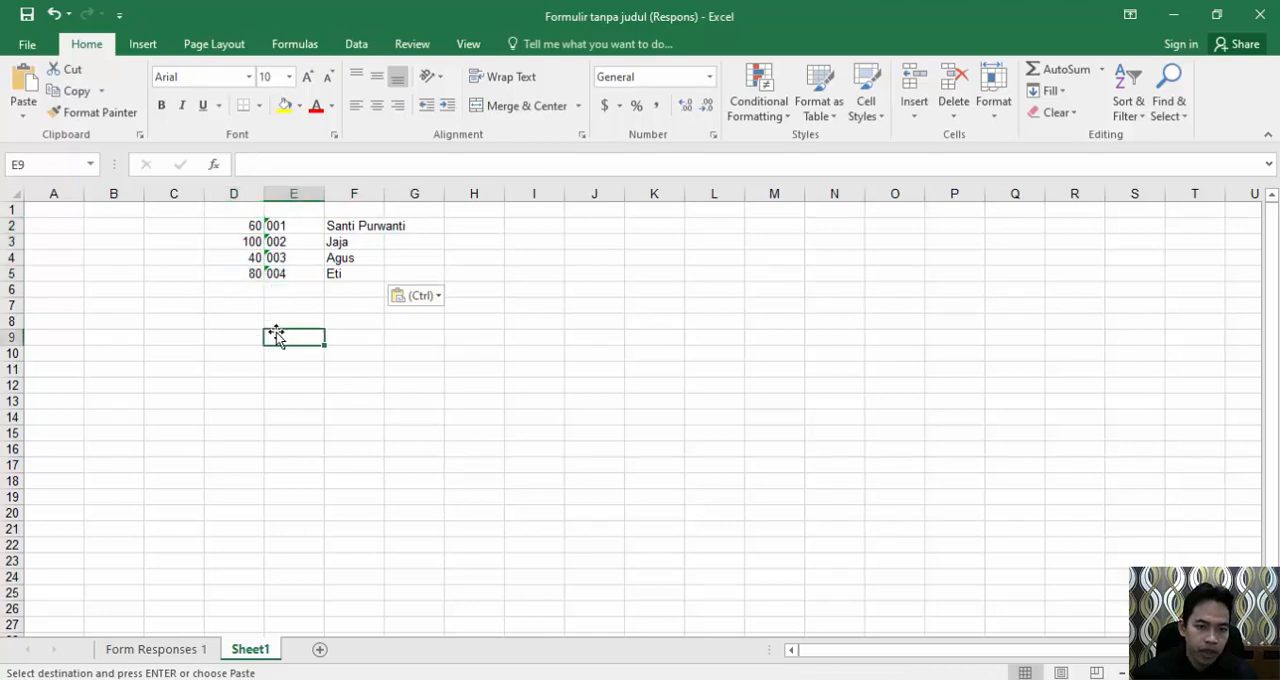
click(1173, 15)
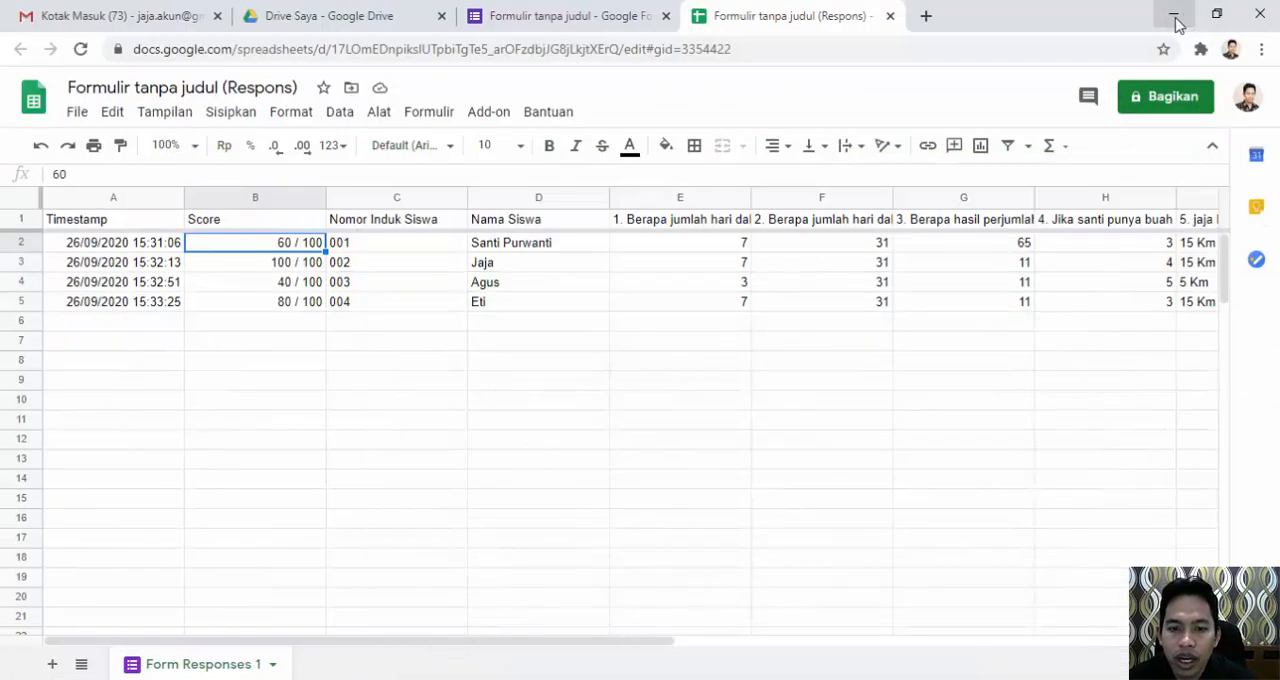